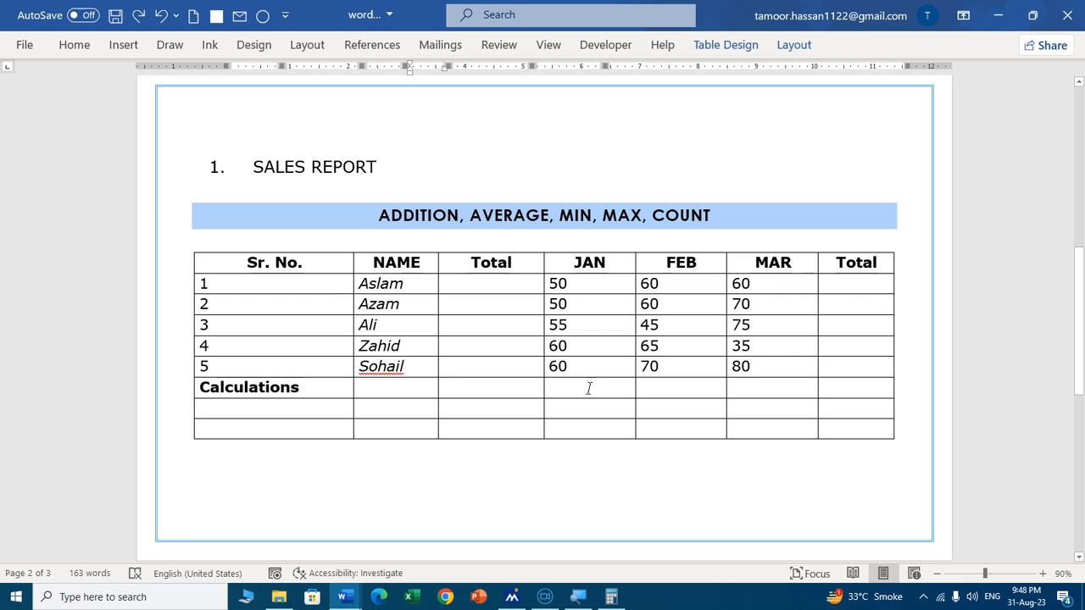
Bring up the Formula dialog for the JAN cell of the Calculations row and close it without inserting a formula.
click(590, 390)
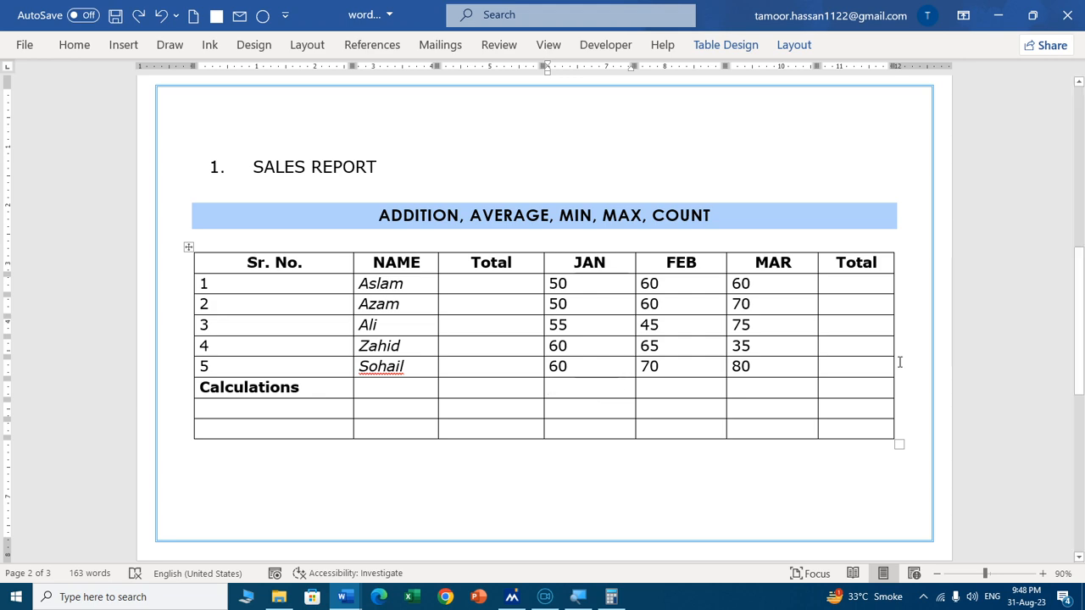
drag(1079, 303, 1072, 209)
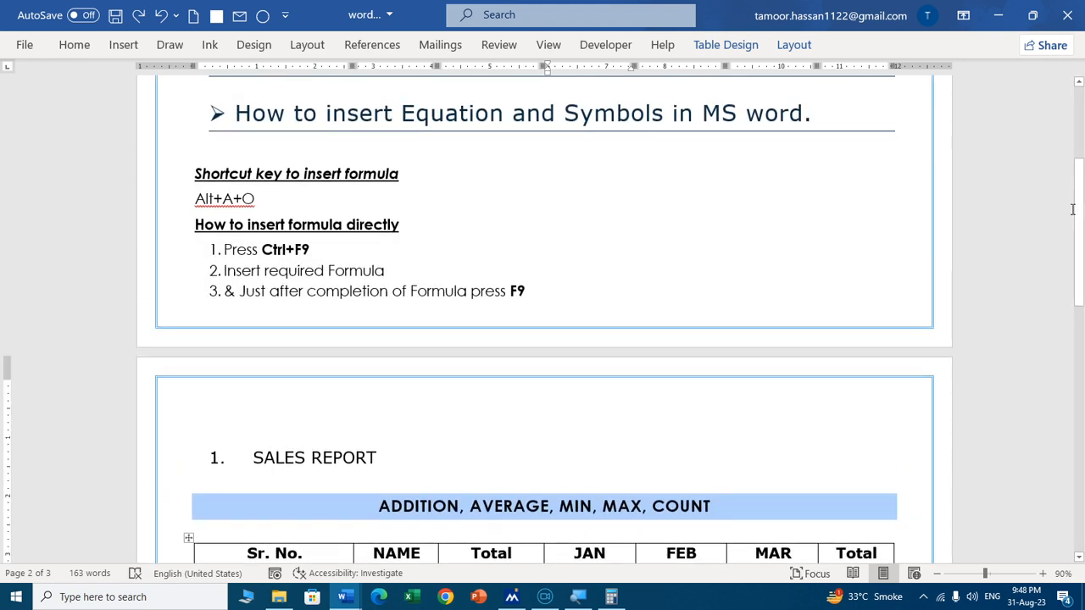
key(ctrl+F1)
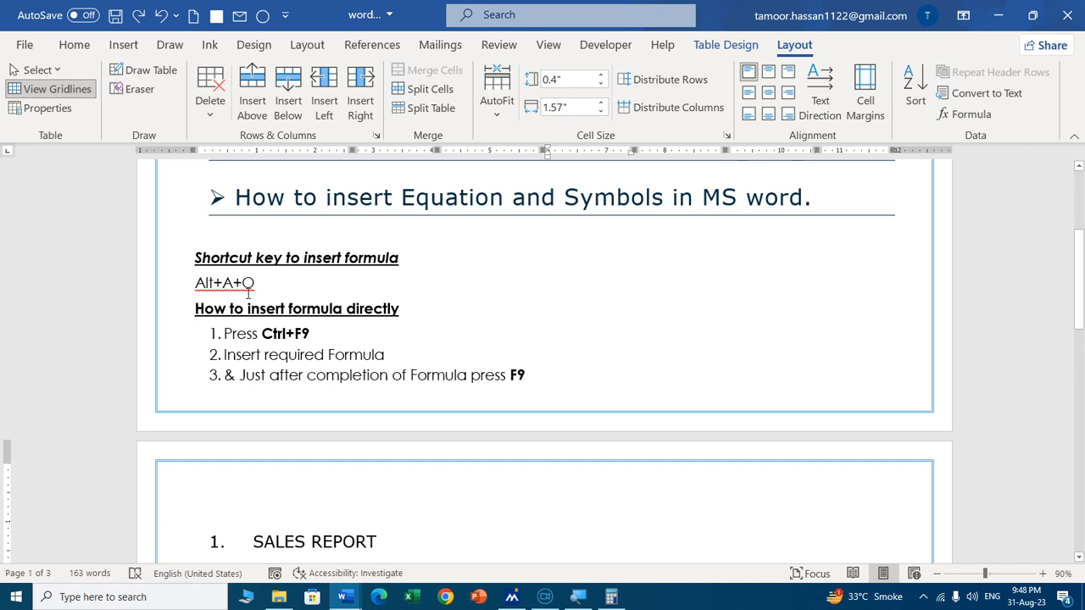
key(alt)
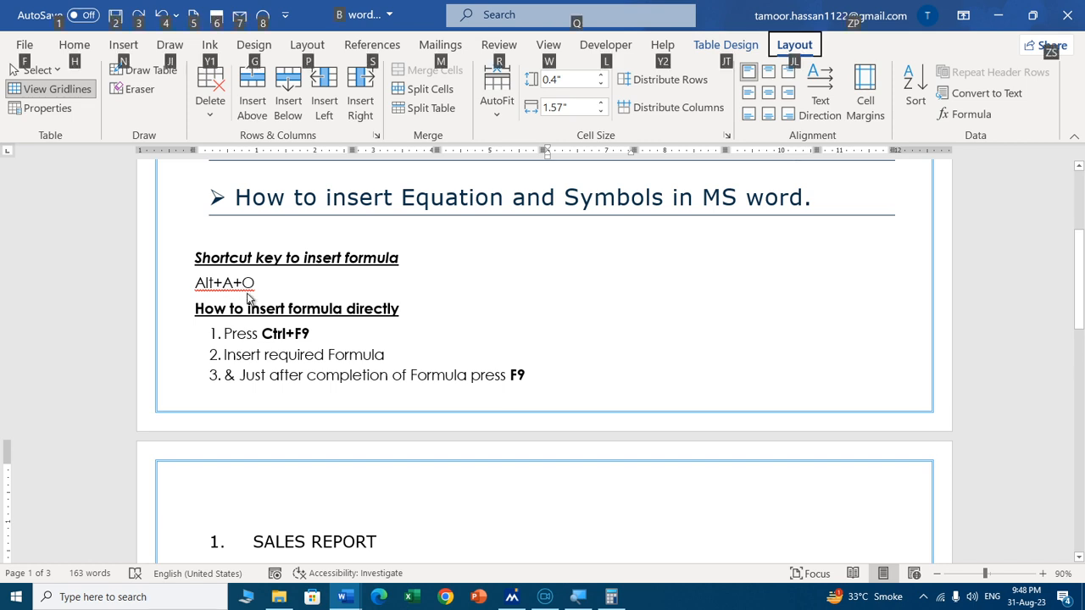
key(a)
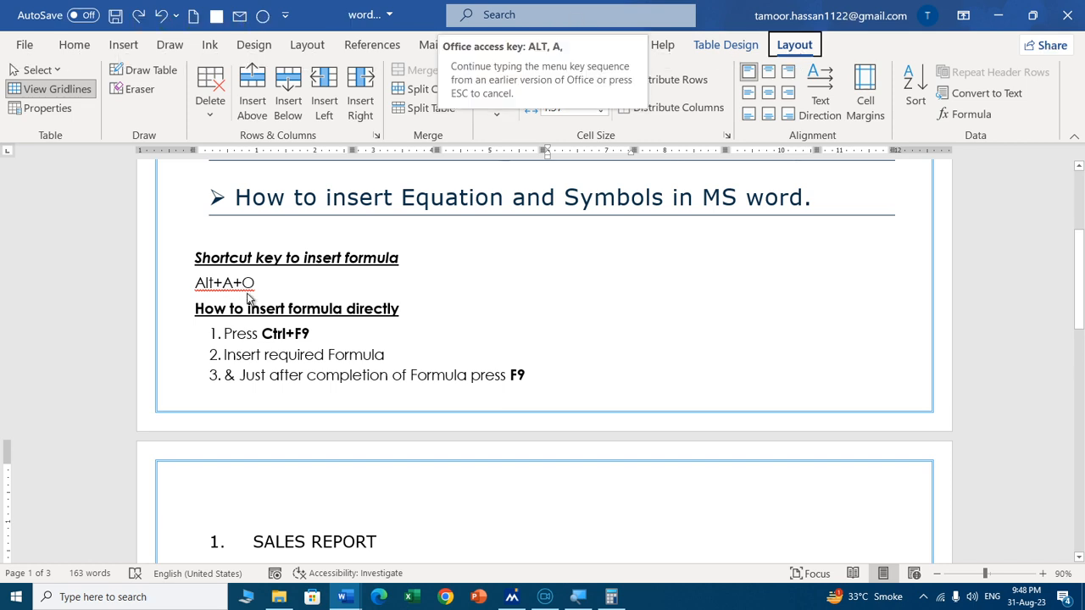
key(o)
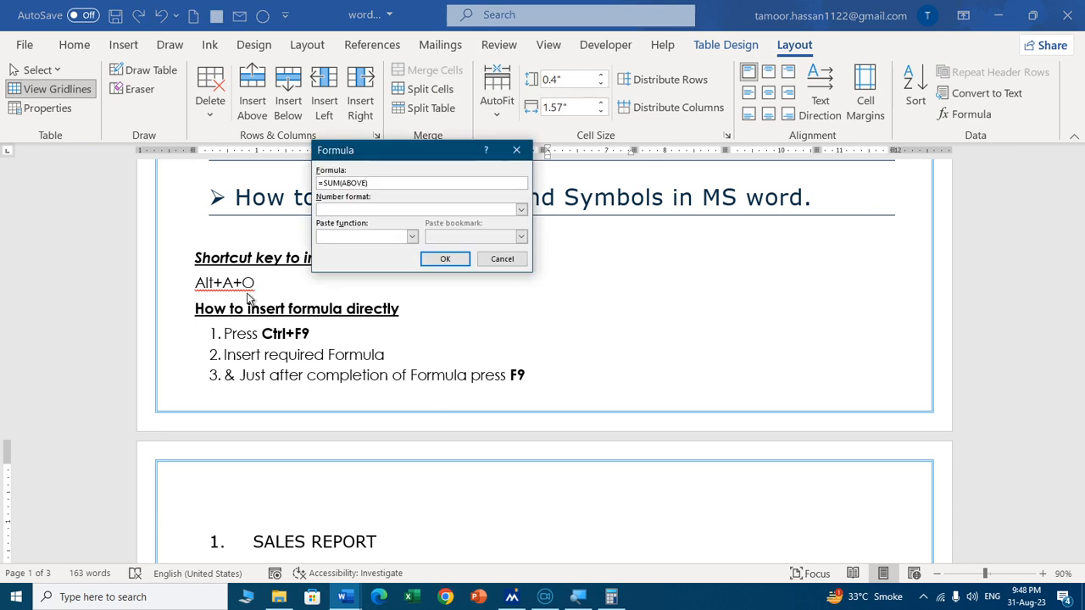
click(505, 259)
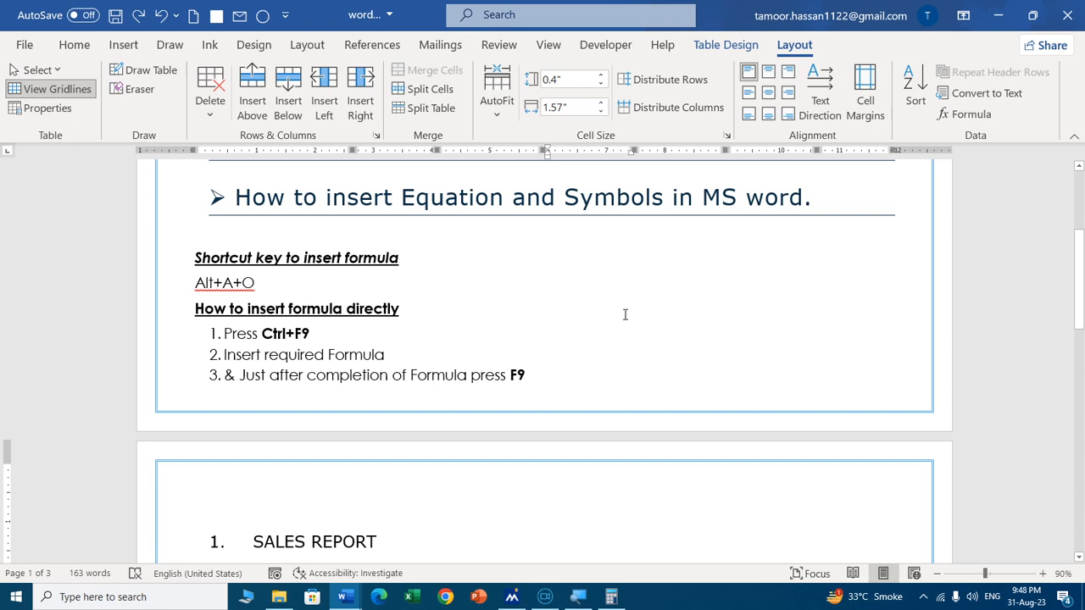
Review the lecture points, the instructions for inserting formulas and the SALES REPORT table's layout, including the JAN cell of the Calculations row.
drag(1078, 258, 1079, 228)
click(742, 278)
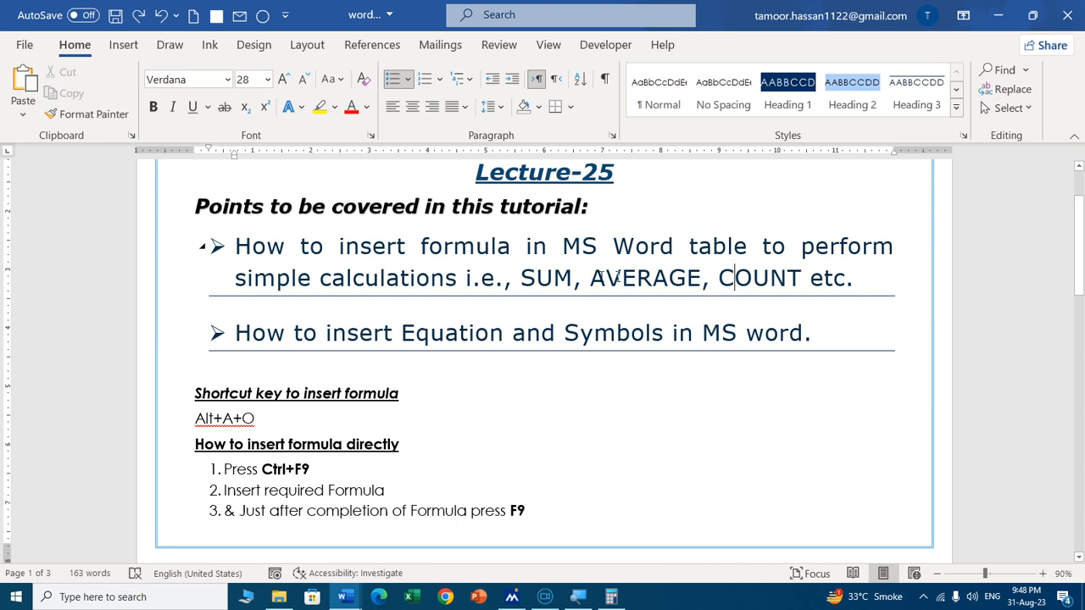
click(380, 394)
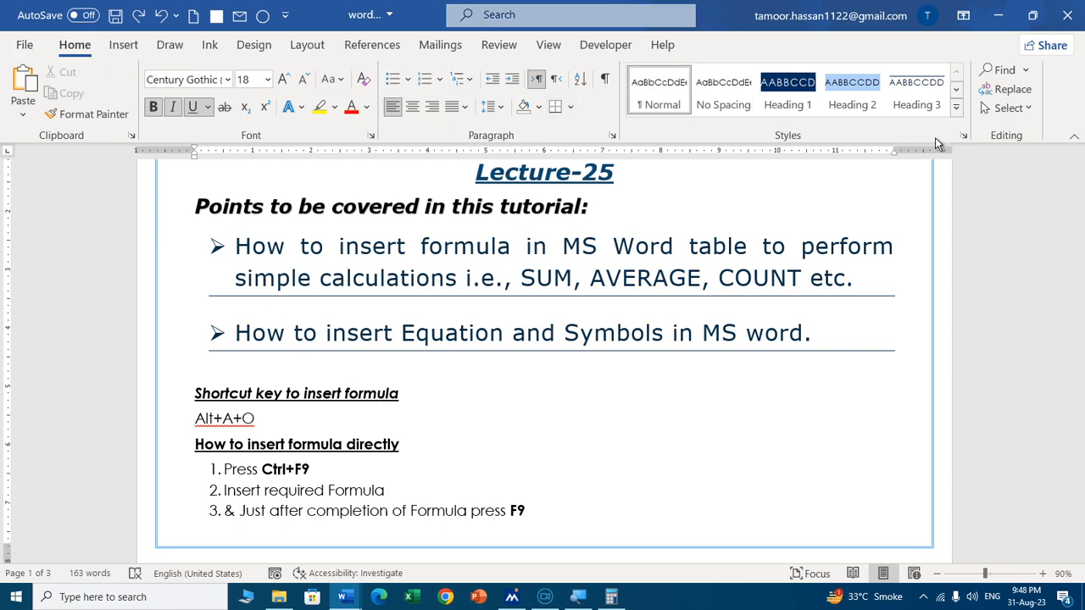
drag(1081, 246, 1081, 399)
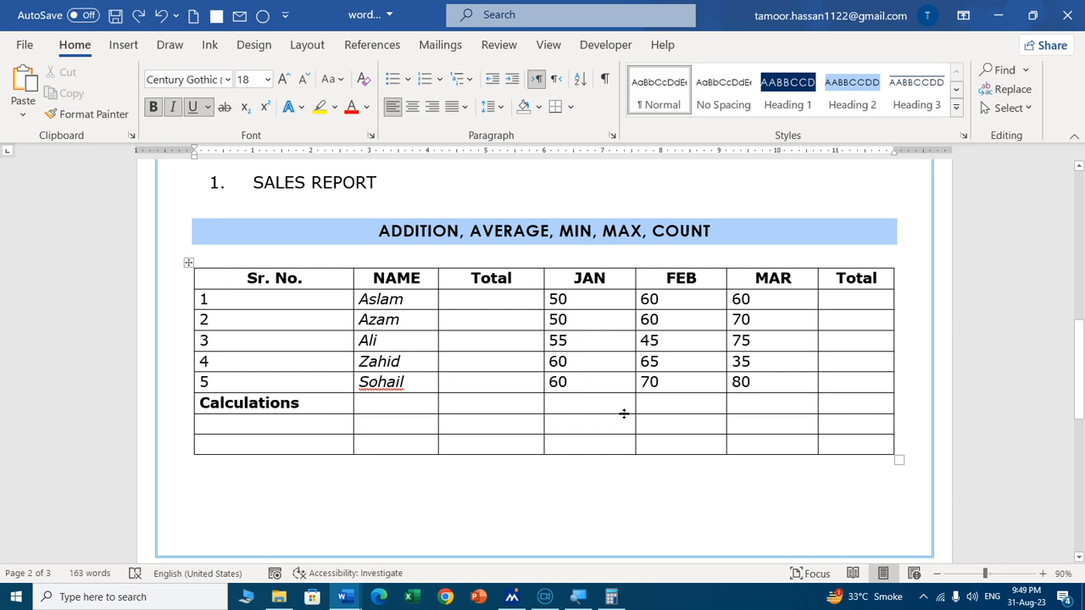
click(577, 401)
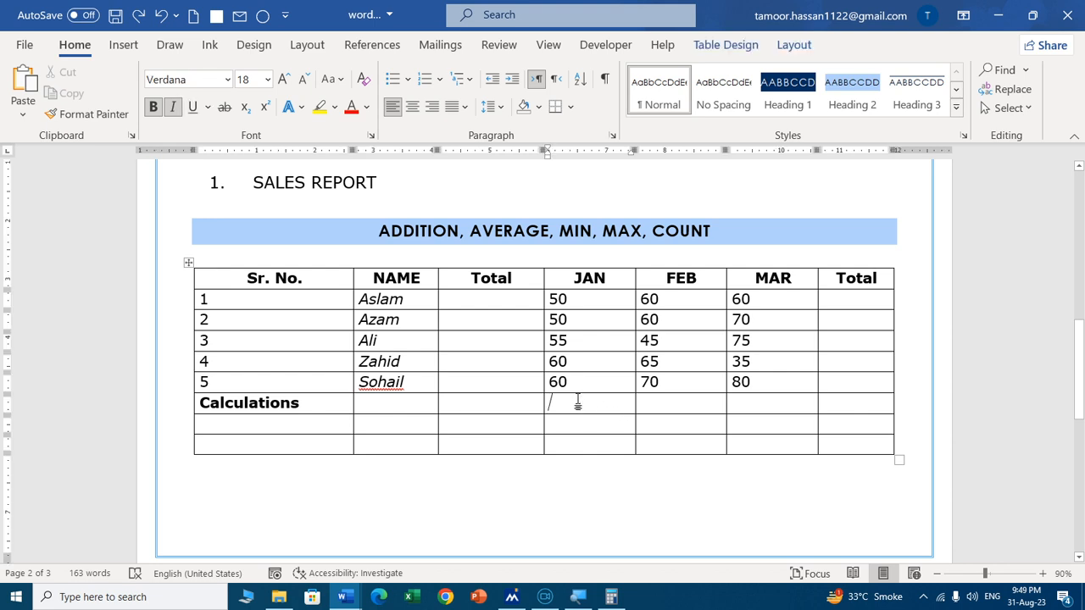
click(802, 47)
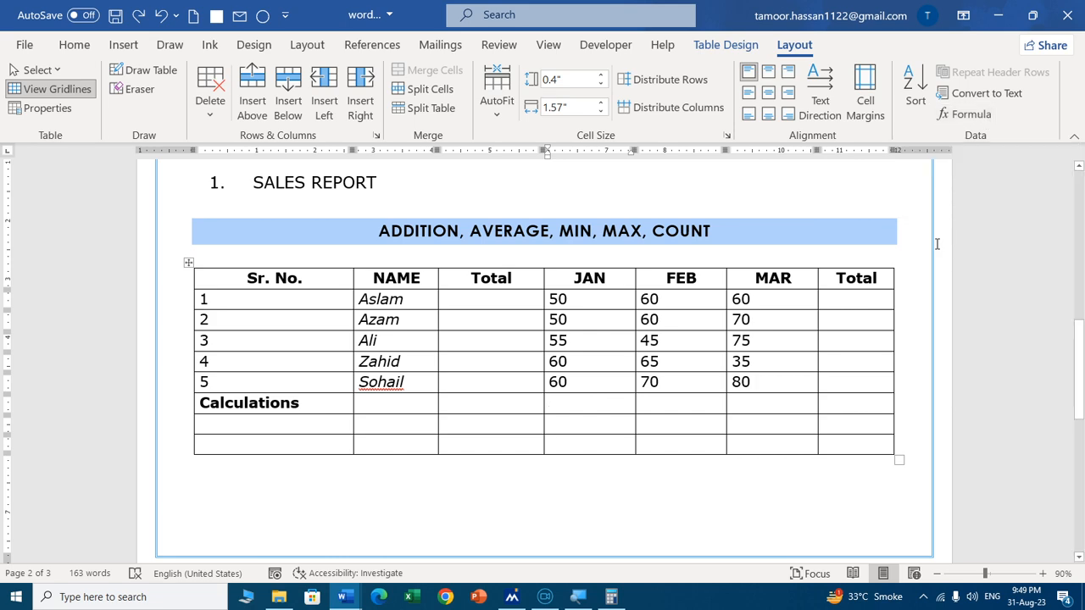
click(1043, 230)
drag(1081, 319, 1080, 219)
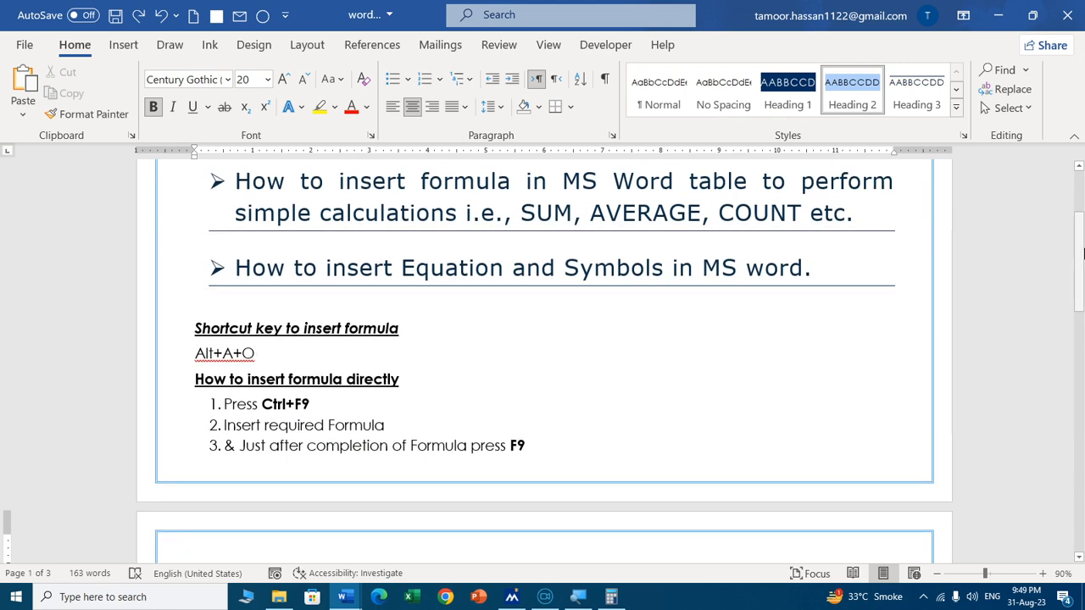
drag(1079, 263, 1080, 373)
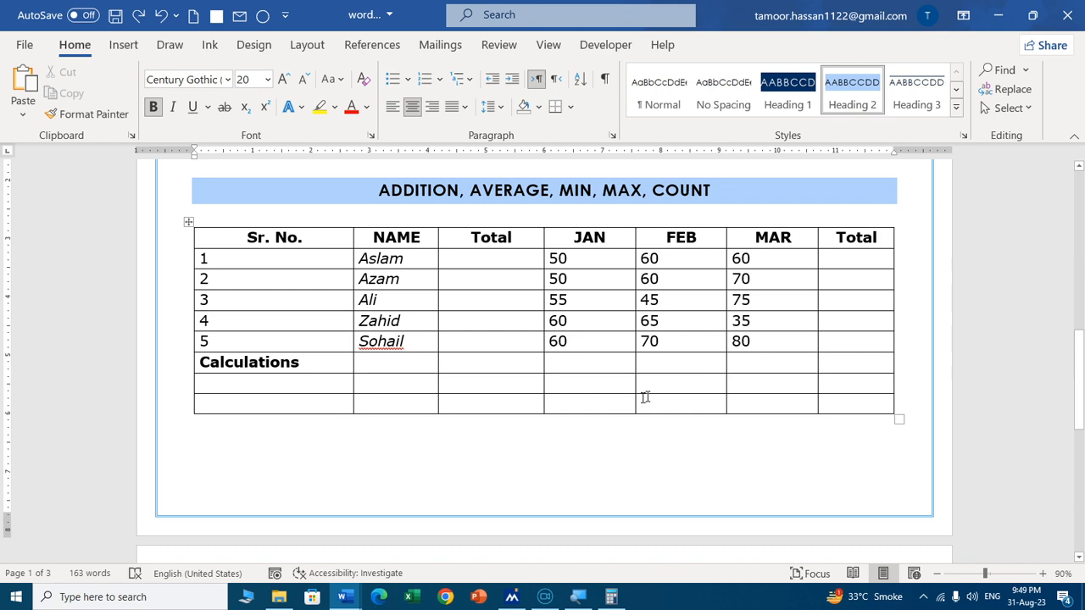
click(570, 361)
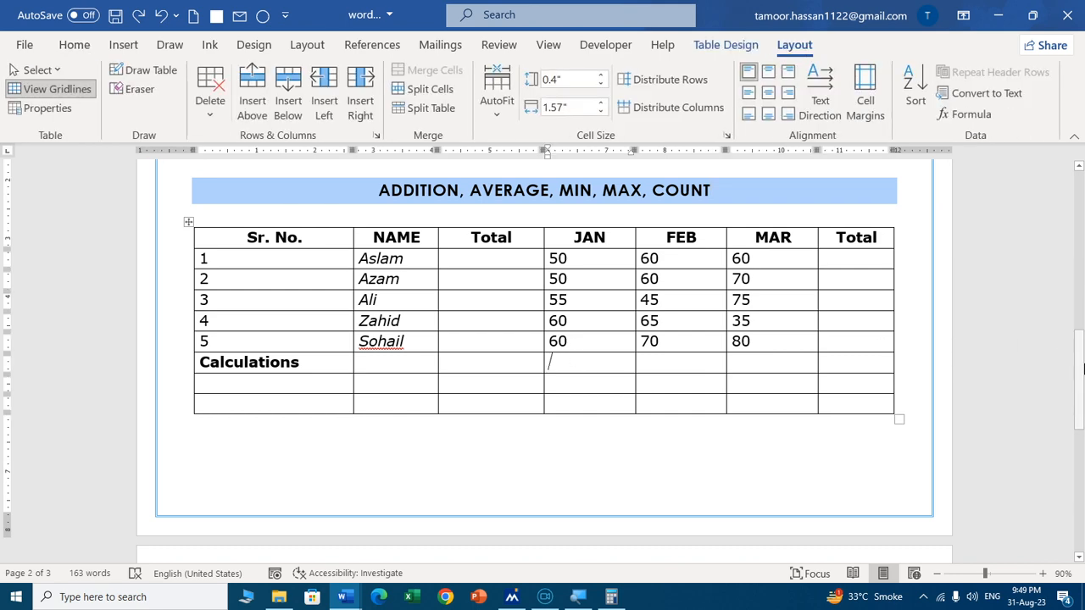
drag(1079, 366, 1076, 290)
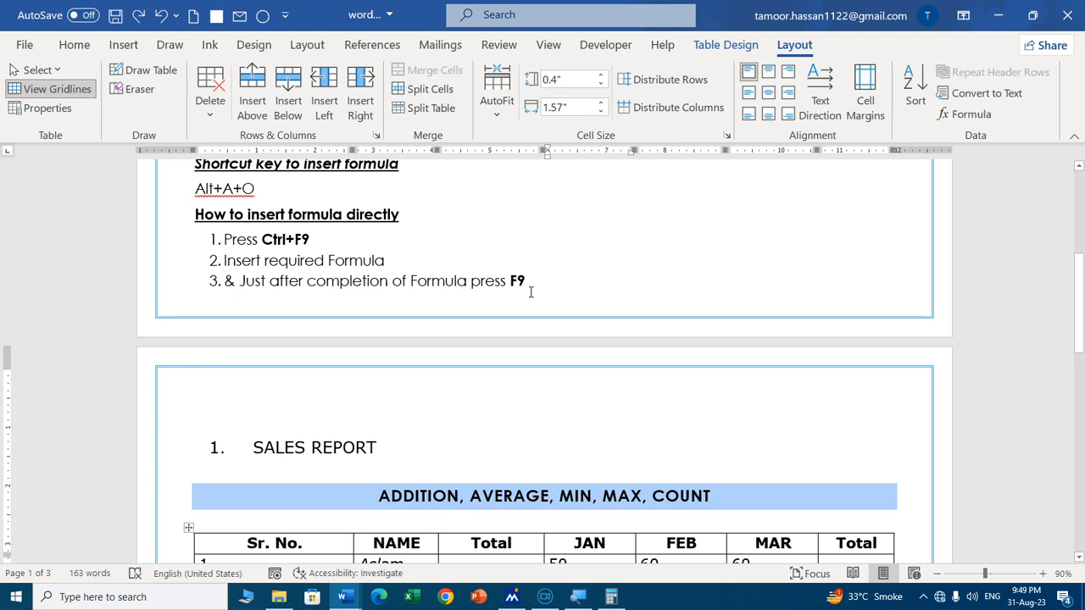
drag(1078, 278, 1078, 333)
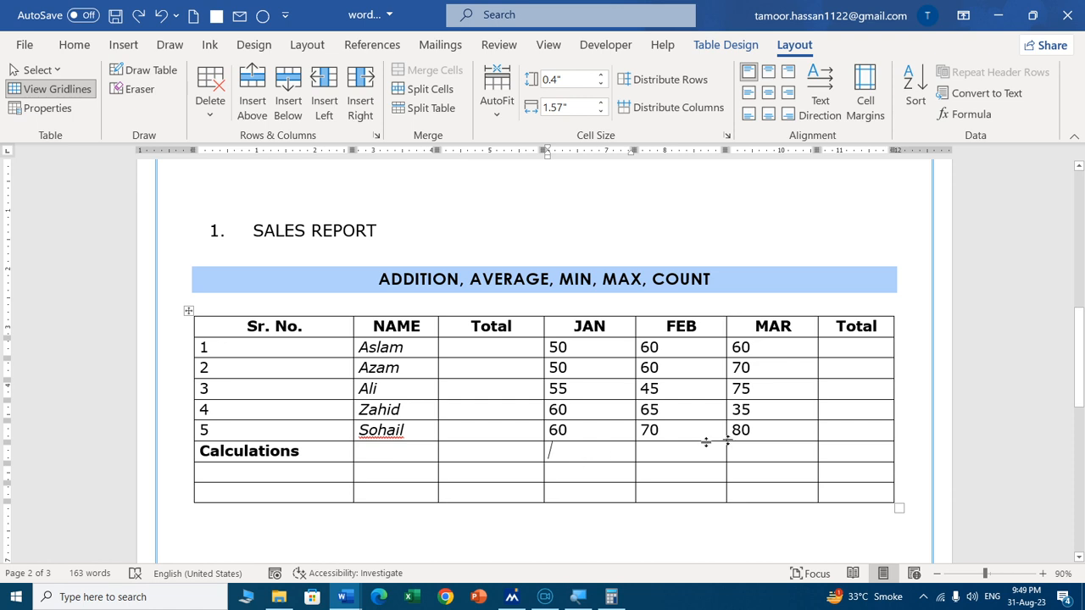
Insert the formula =SUM(right) in row 1's Total cell between NAME and JAN, and delete its result.
click(842, 342)
click(506, 350)
drag(551, 348, 746, 349)
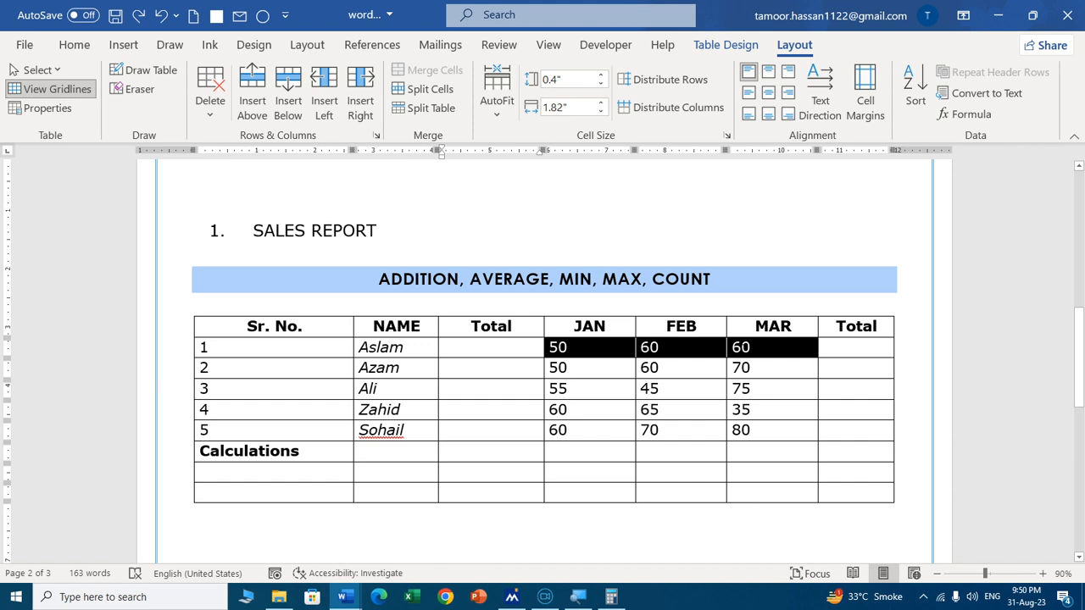
click(504, 345)
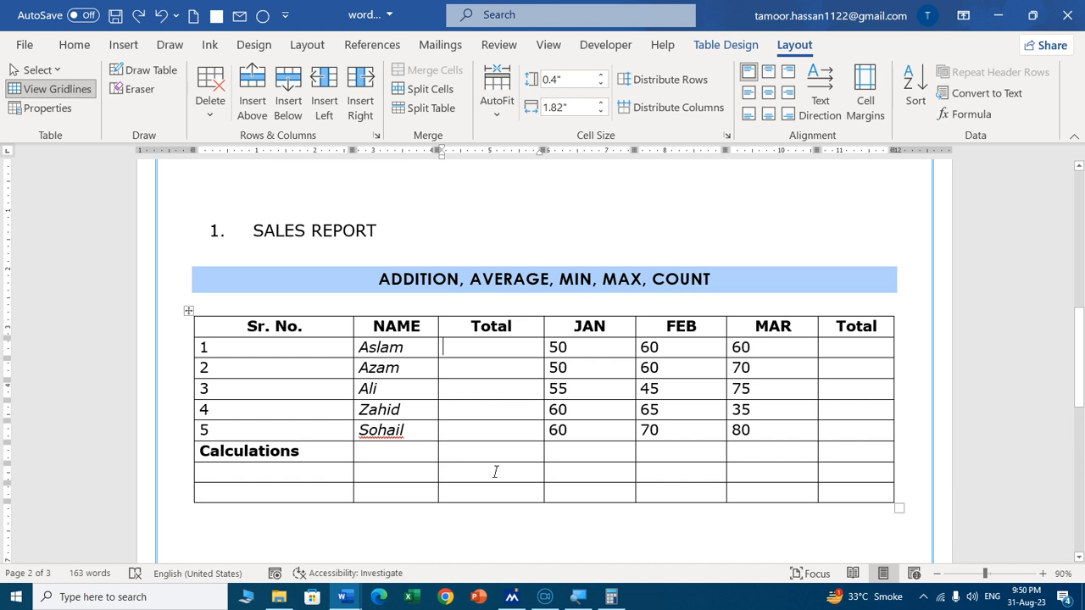
click(963, 113)
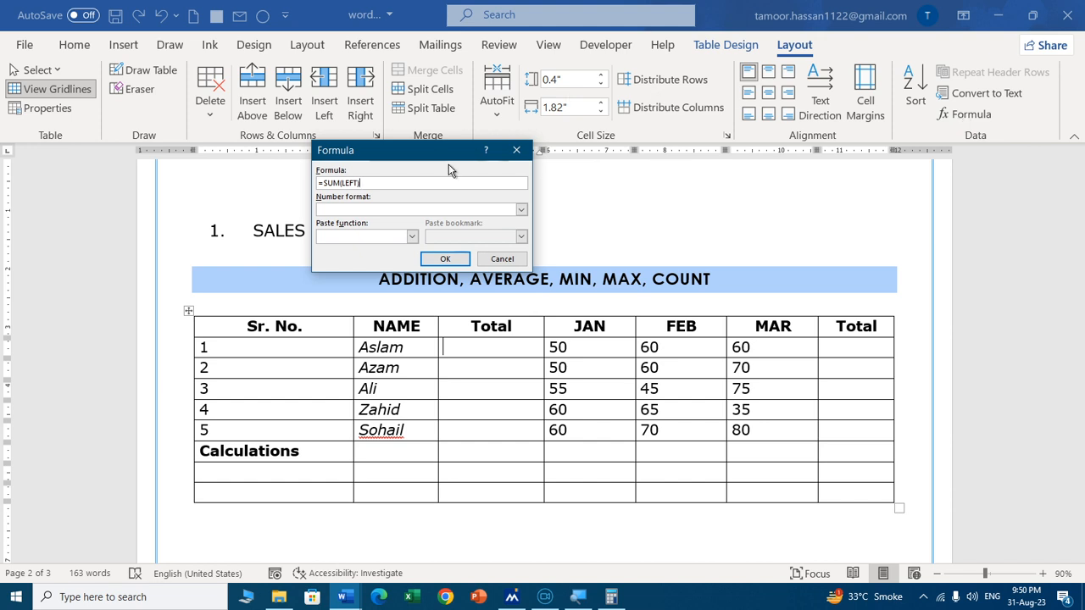
double_click(352, 183)
text(right)
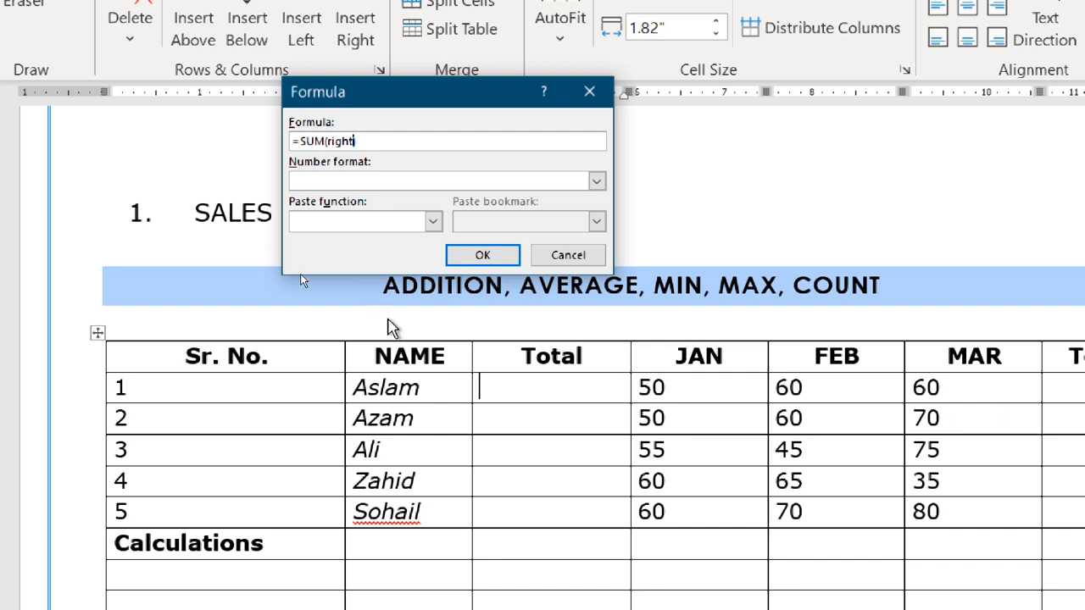
click(483, 254)
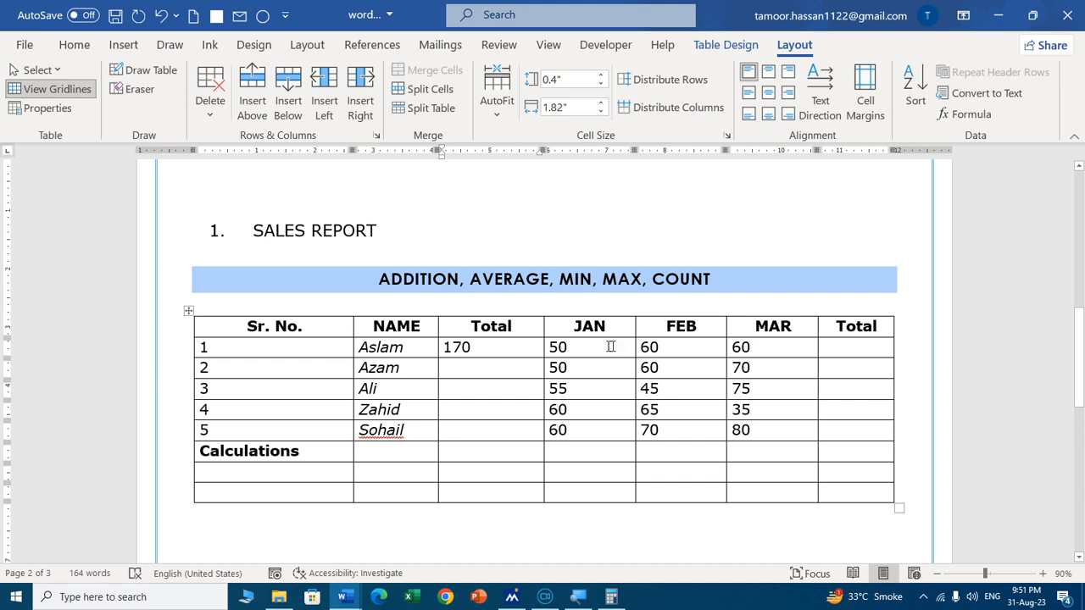
double_click(462, 348)
key(Delete)
Insert the formula =SUM(LEFT) in row 1's Total cell after MAR, leaving the number format blank.
click(854, 354)
click(964, 112)
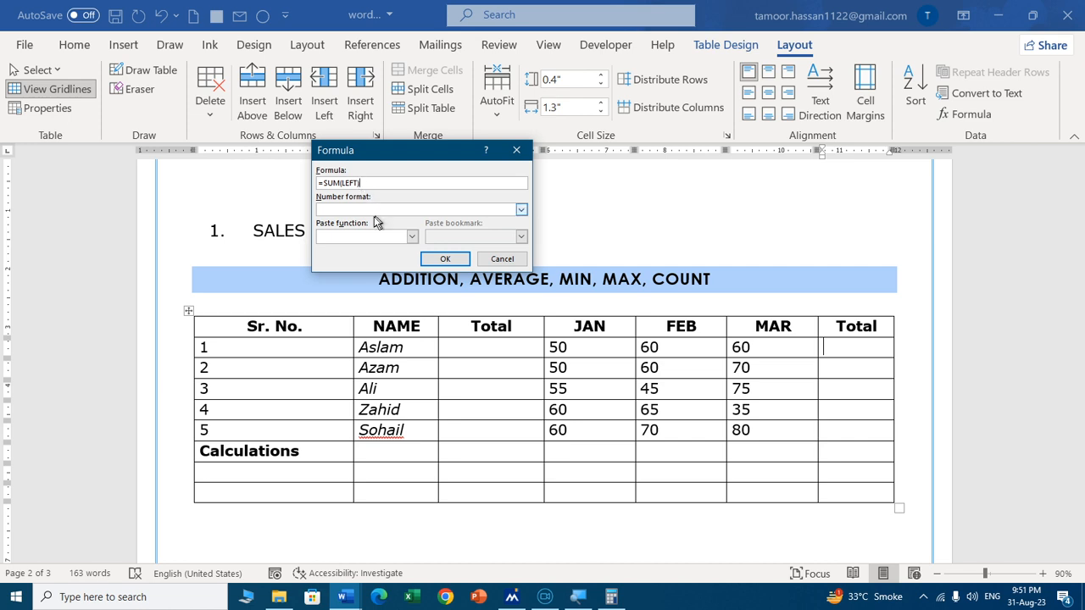
click(521, 210)
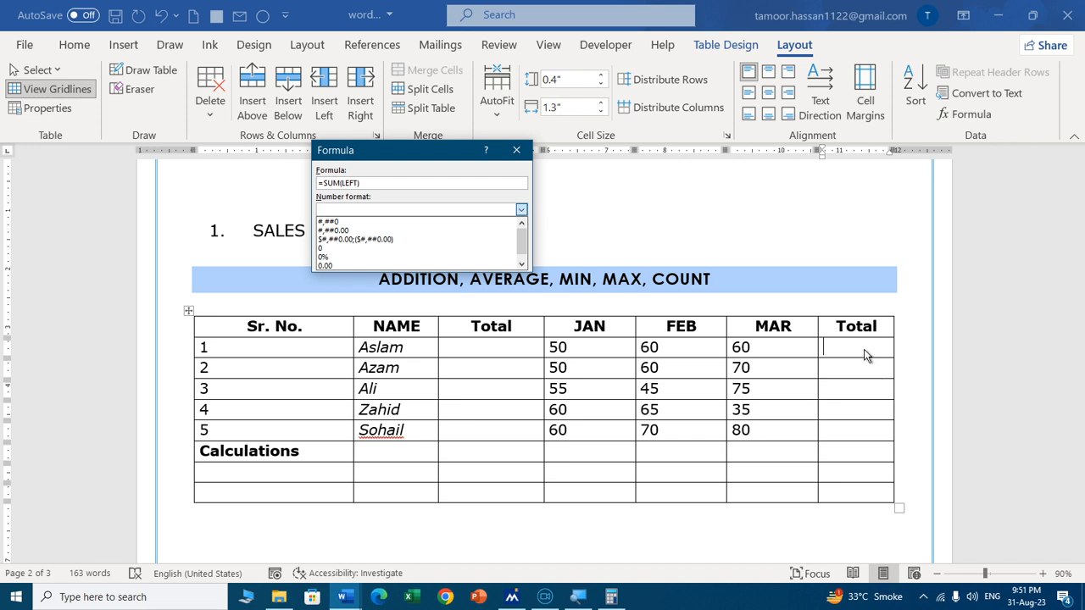
click(328, 248)
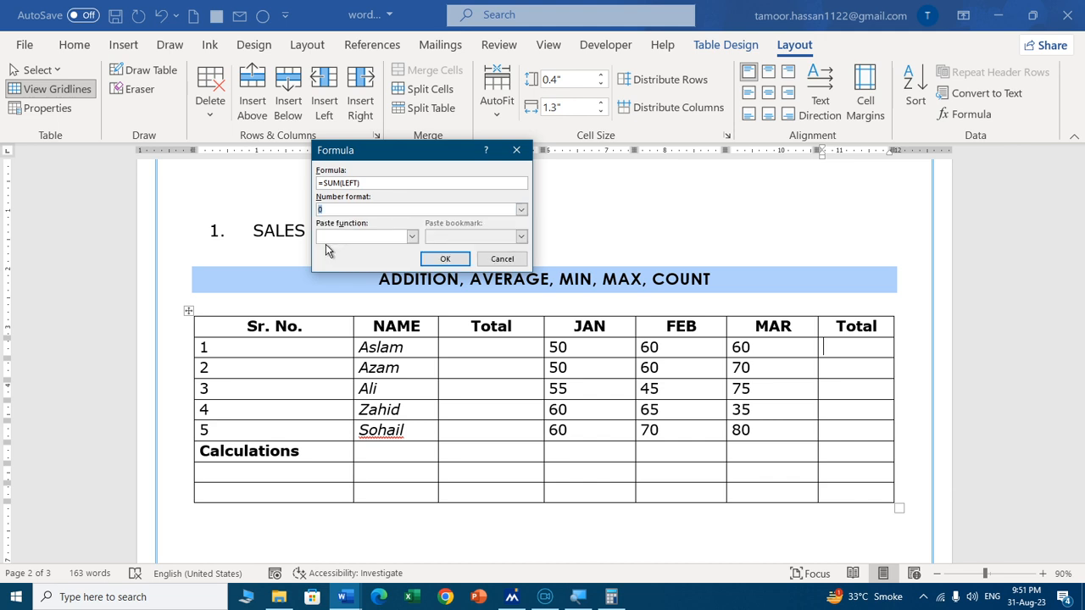
key(BackSpace)
click(445, 259)
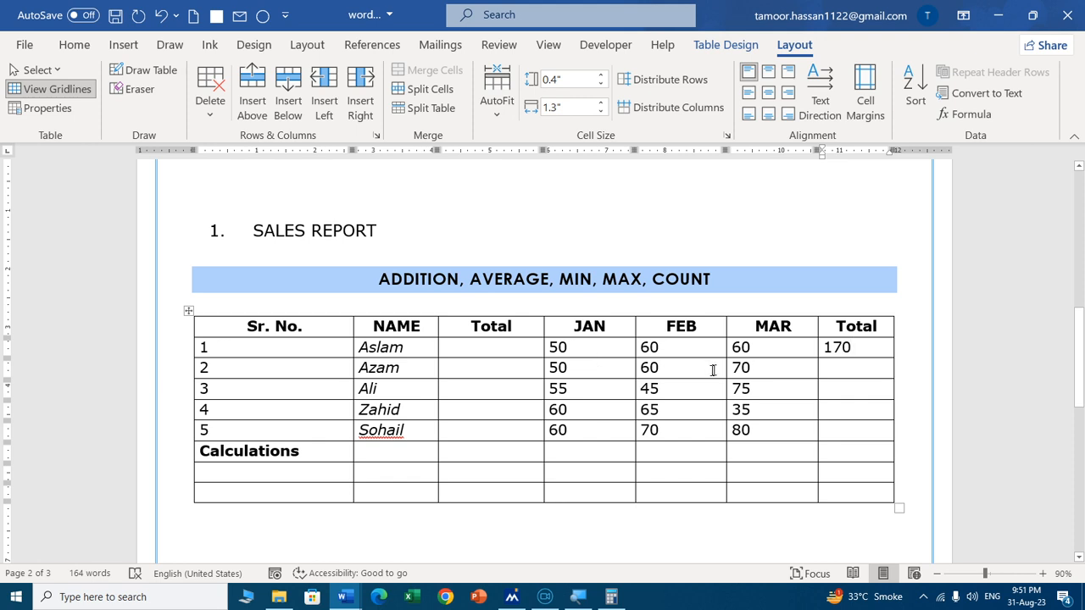
Enter 20 in row 1's Total cell between NAME and JAN.
click(524, 345)
text(20)
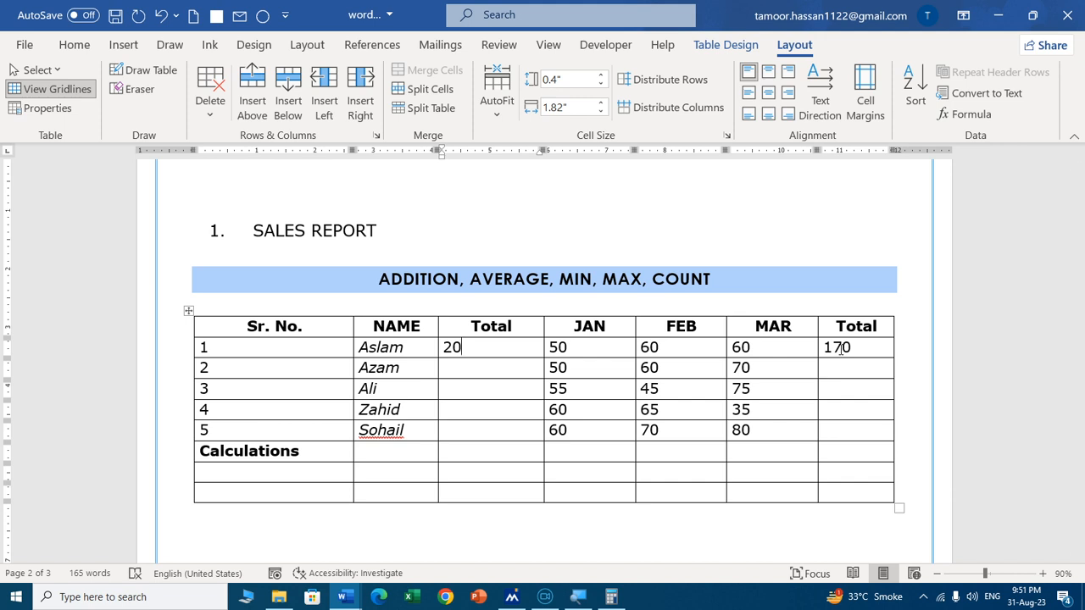
key(Down)
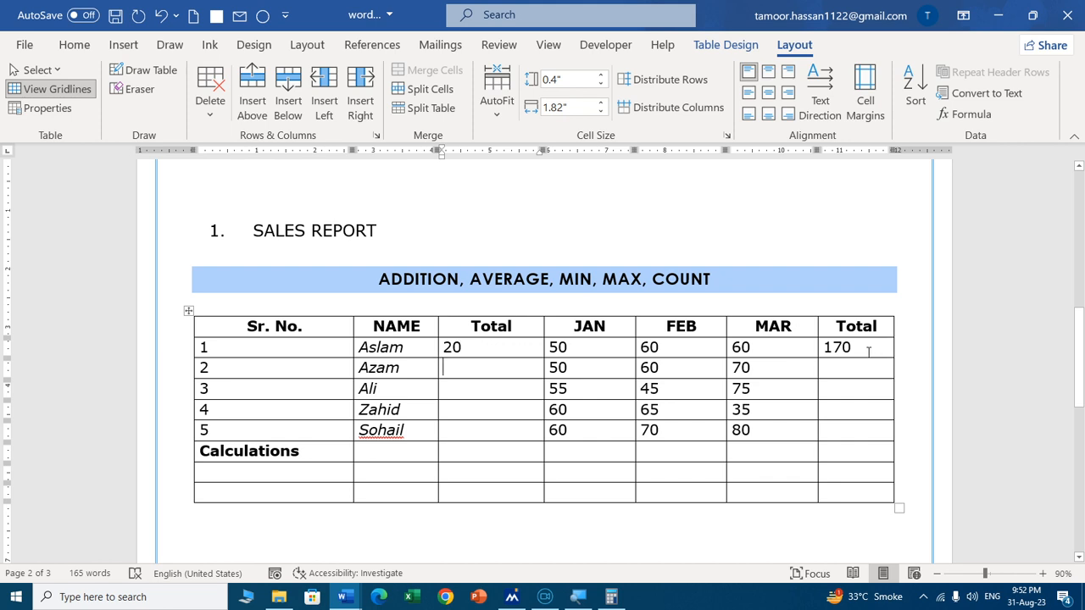
Select the whole document and update its fields to recalculate row 1's sum.
click(559, 367)
key(ctrl+a)
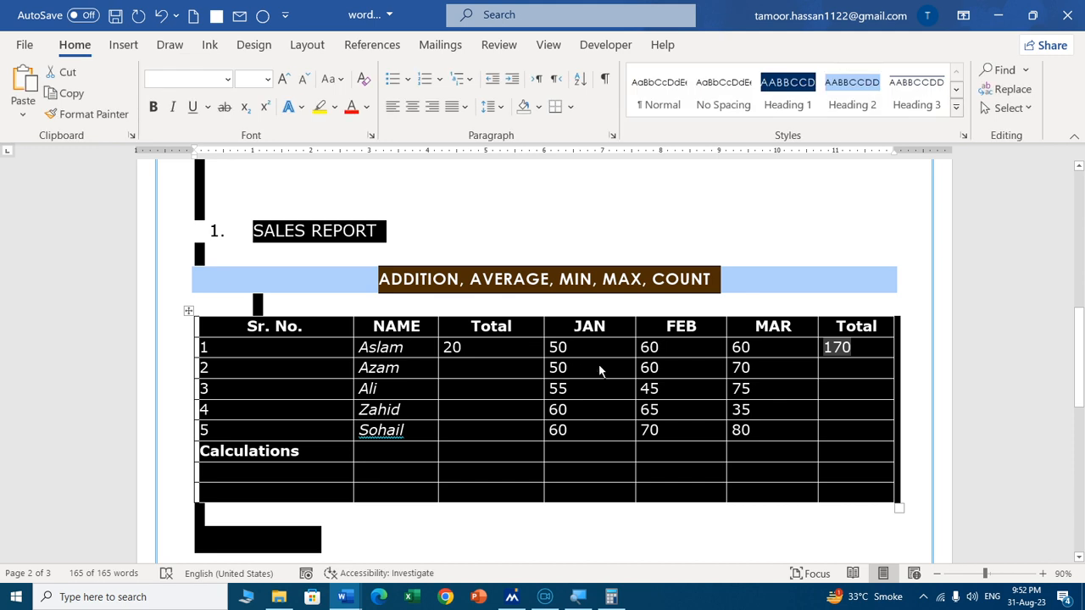
right_click(600, 370)
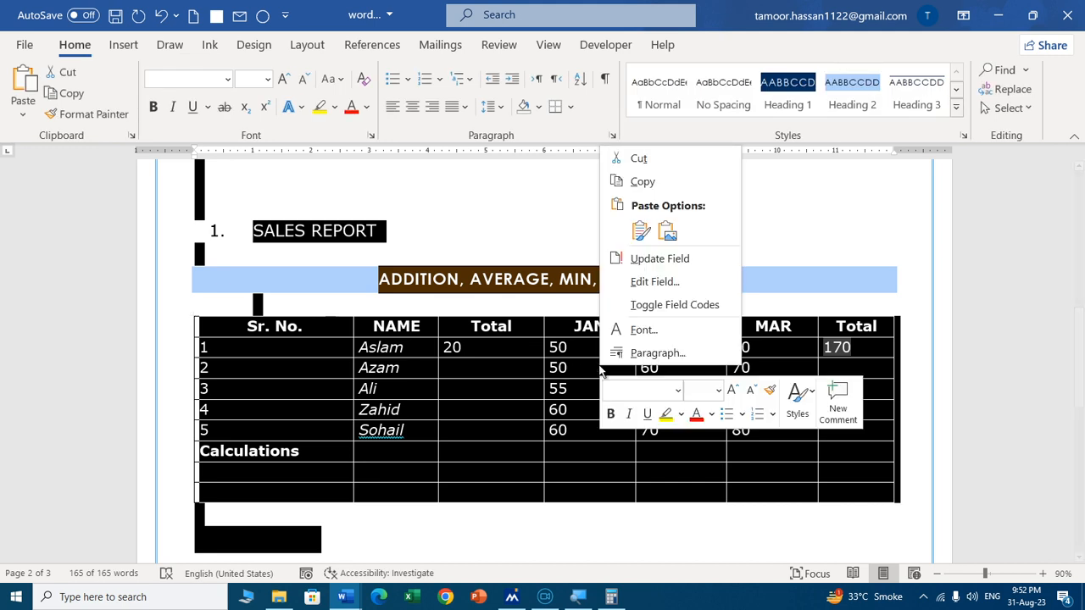
click(667, 268)
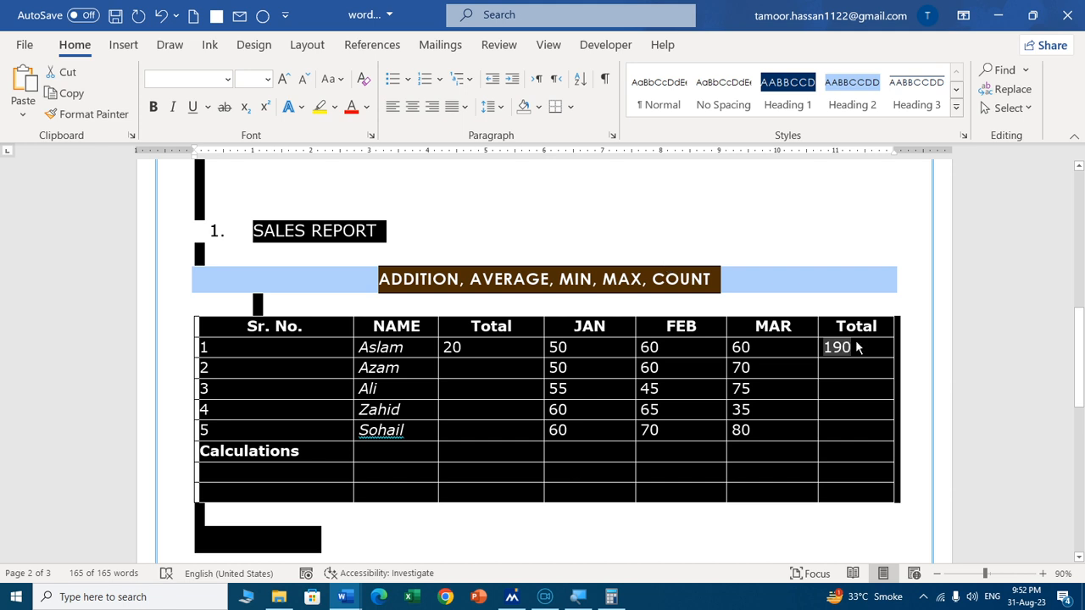
click(857, 366)
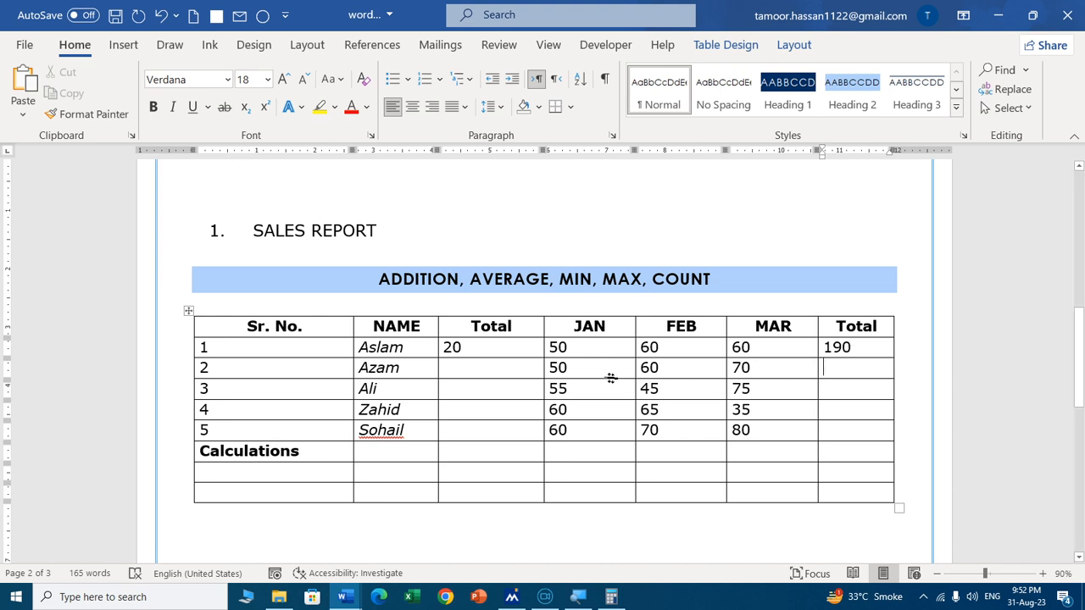
Inspect the formula behind row 1's Total cell after MAR, and close it without changes.
double_click(838, 346)
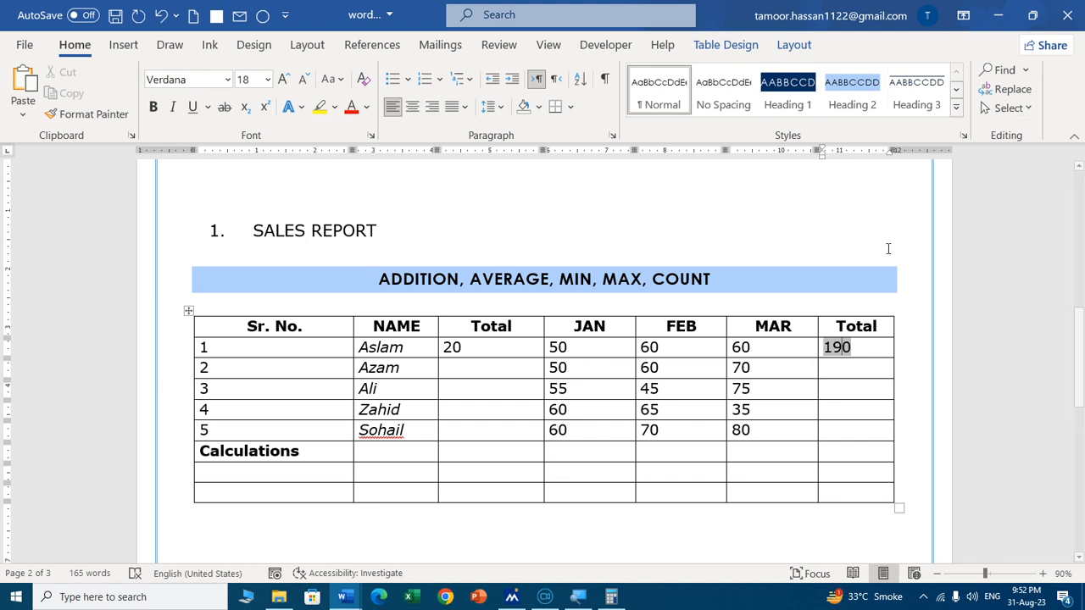
click(794, 44)
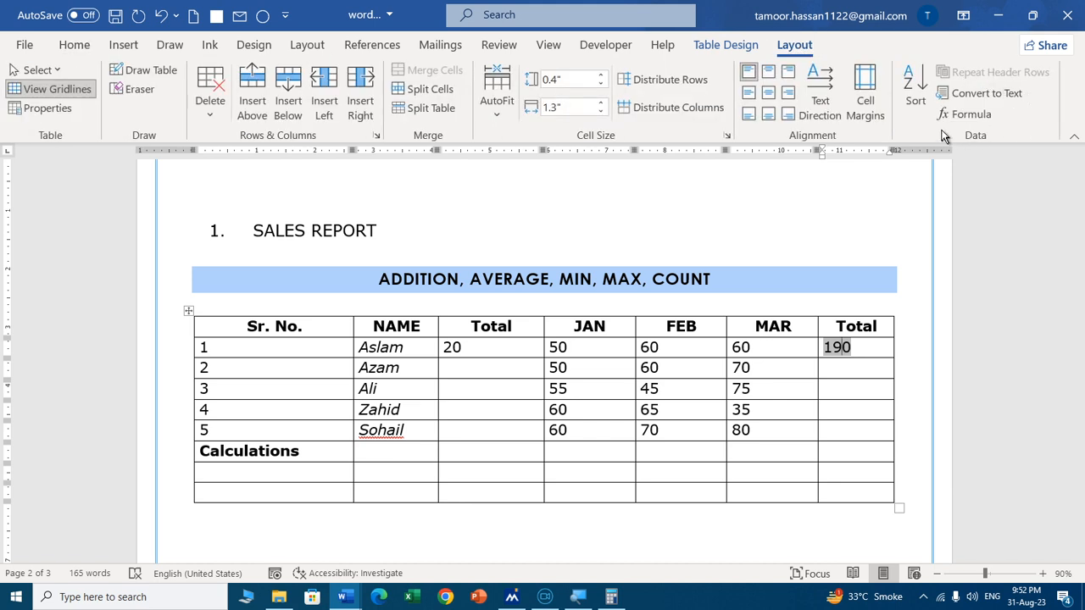
click(966, 114)
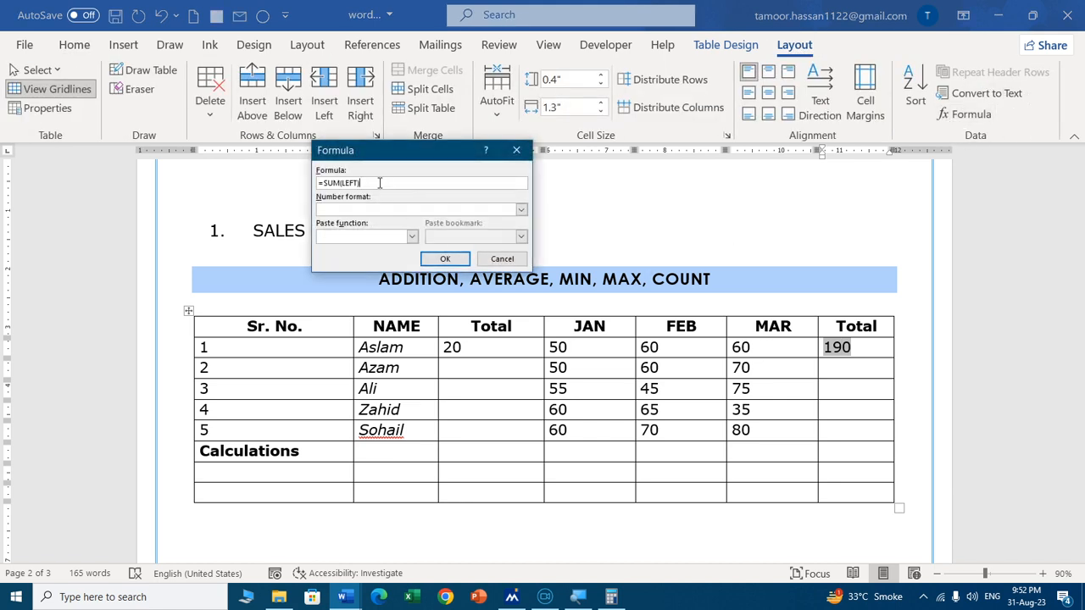
double_click(380, 183)
click(499, 258)
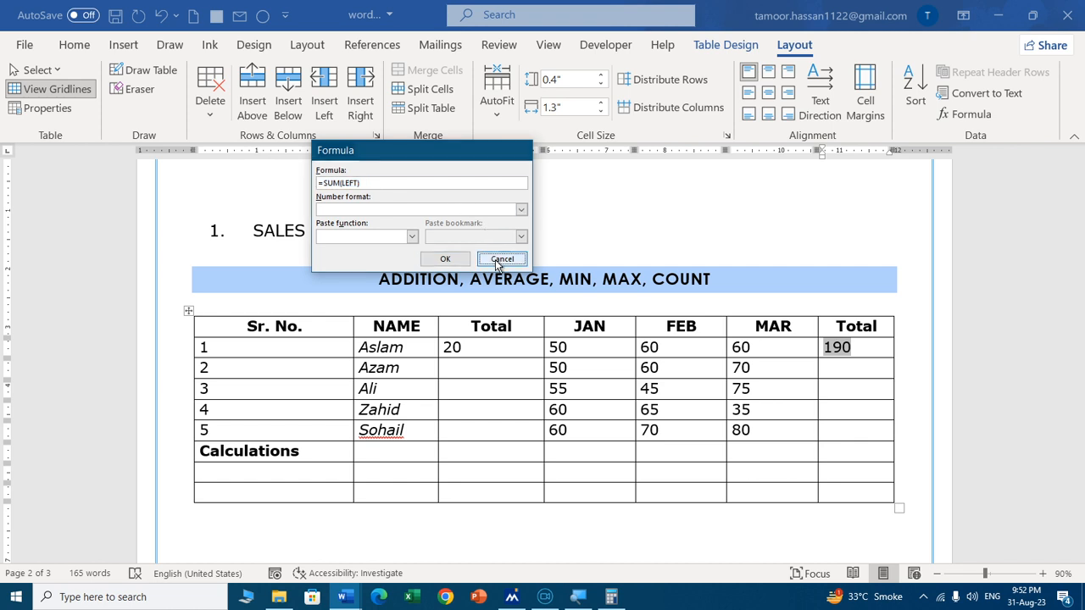
Insert the formula =SUM(LEFT) in row 2's Total cell after MAR, and delete its result.
click(858, 369)
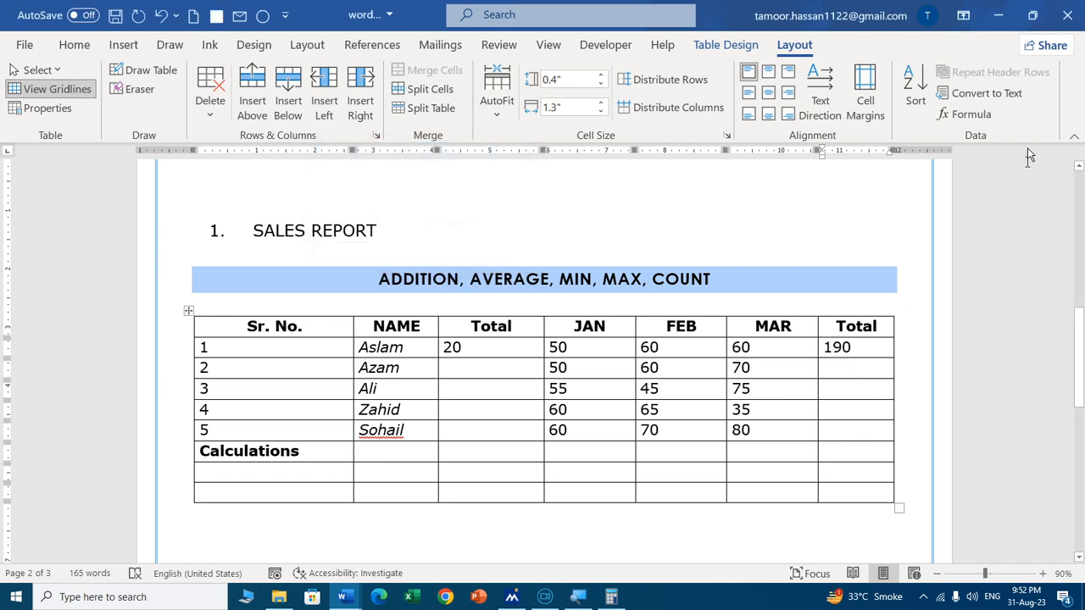
click(975, 114)
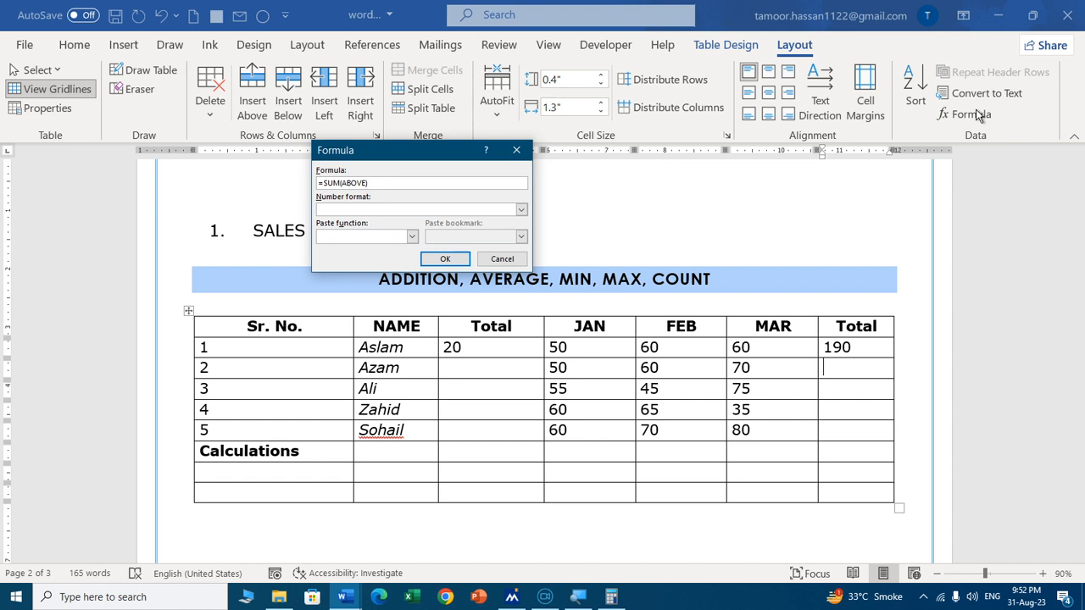
text(=SUM(LEFT))
click(439, 259)
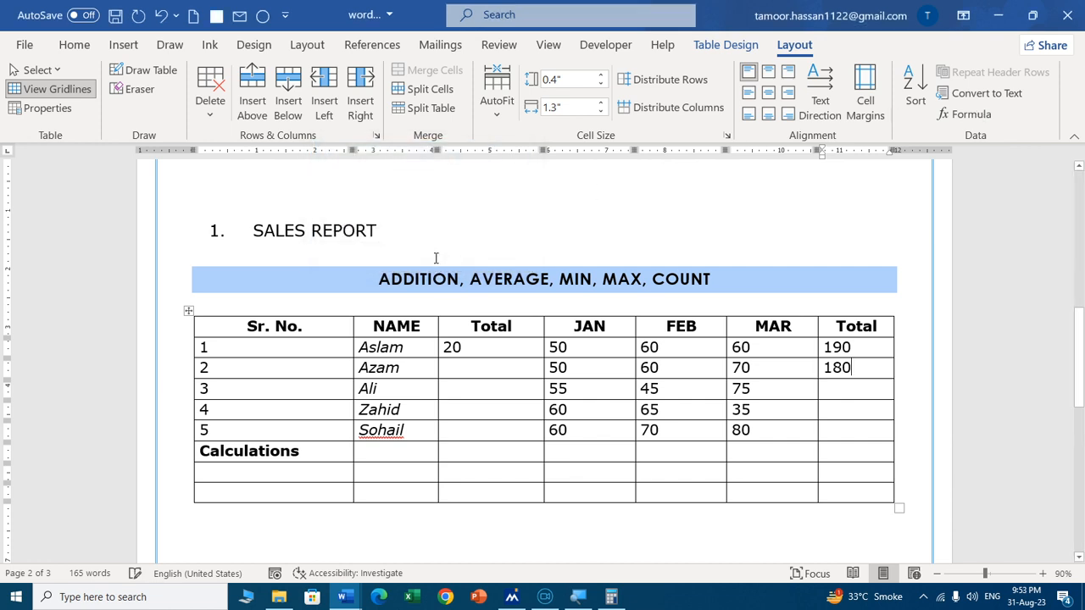
click(845, 392)
click(841, 368)
double_click(841, 368)
key(Delete)
Insert the formula =SUM(ABOVE) in the Calculations row's JAN cell, and delete its result.
click(569, 450)
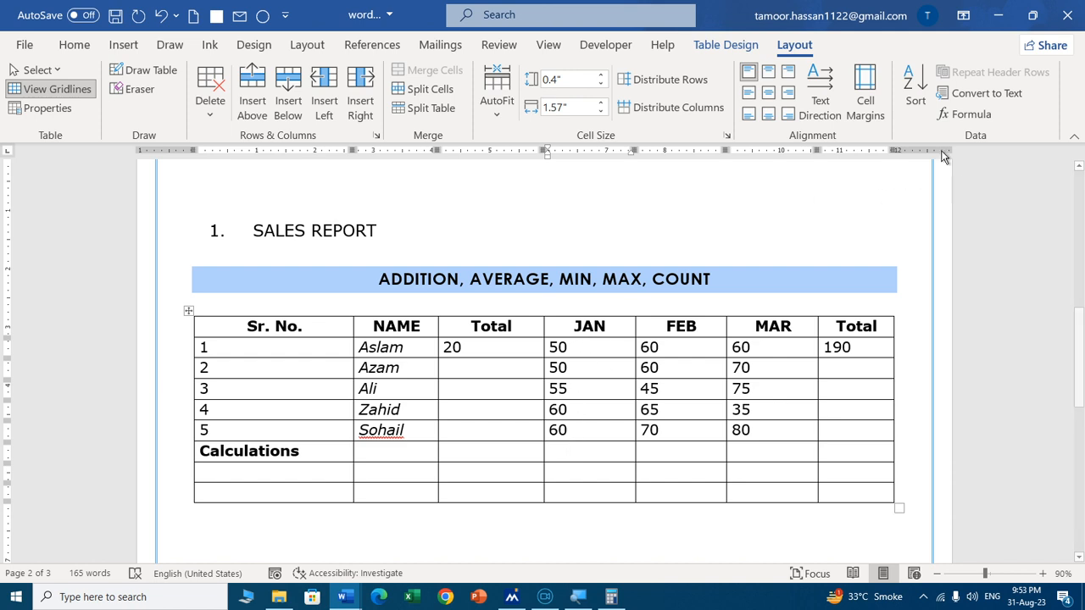
click(948, 119)
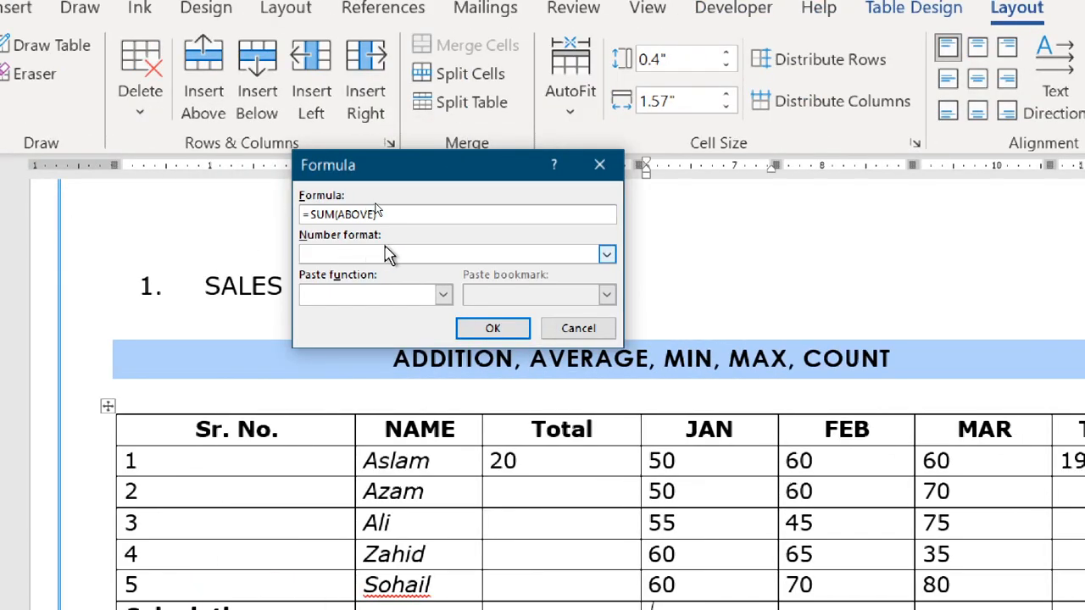
click(496, 331)
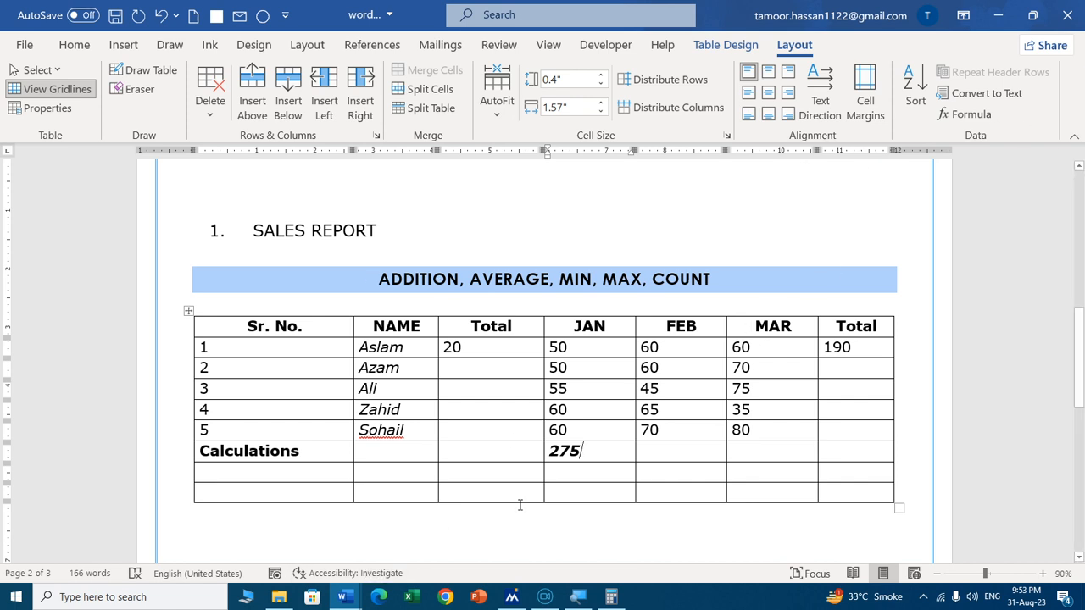
key(BackSpace)
key(BackSpace)
Insert an empty field in the Calculations row's JAN cell and enter =sum(above) as its code.
key(ctrl+F9)
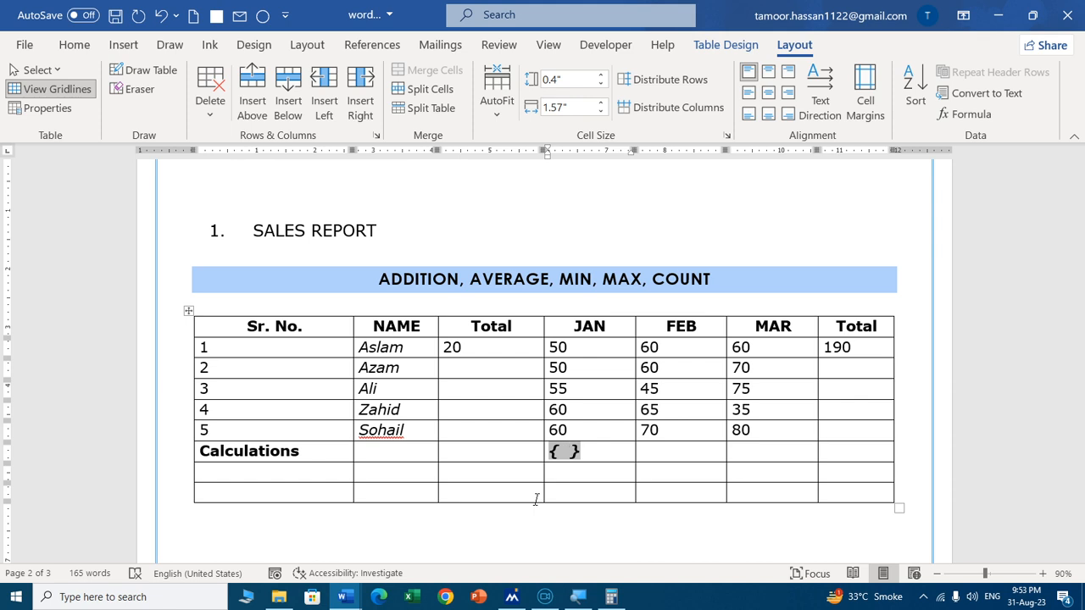
text(=sum )
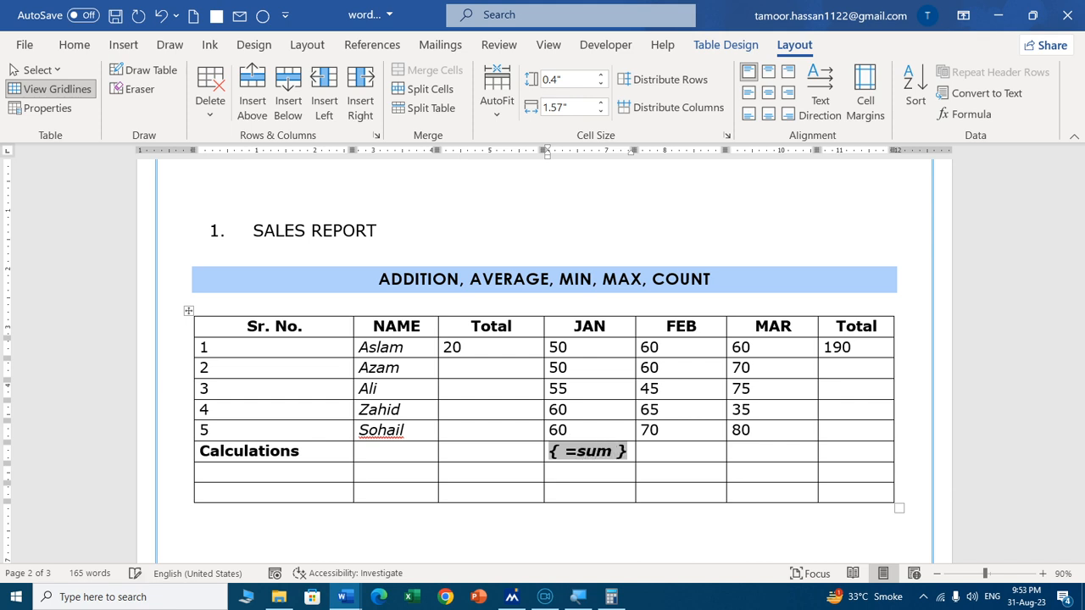
text((above)
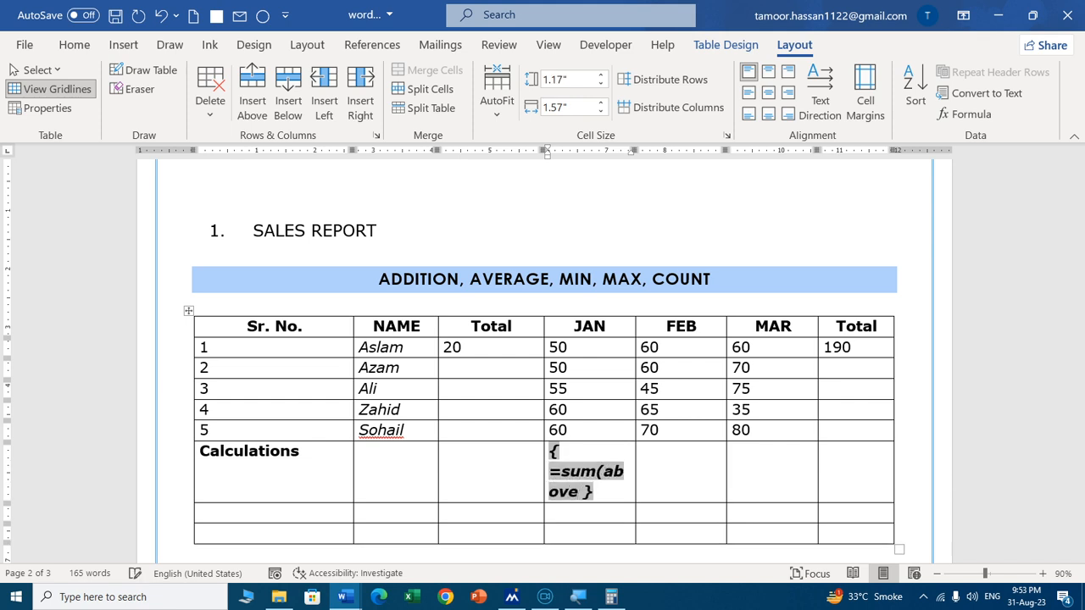
text())
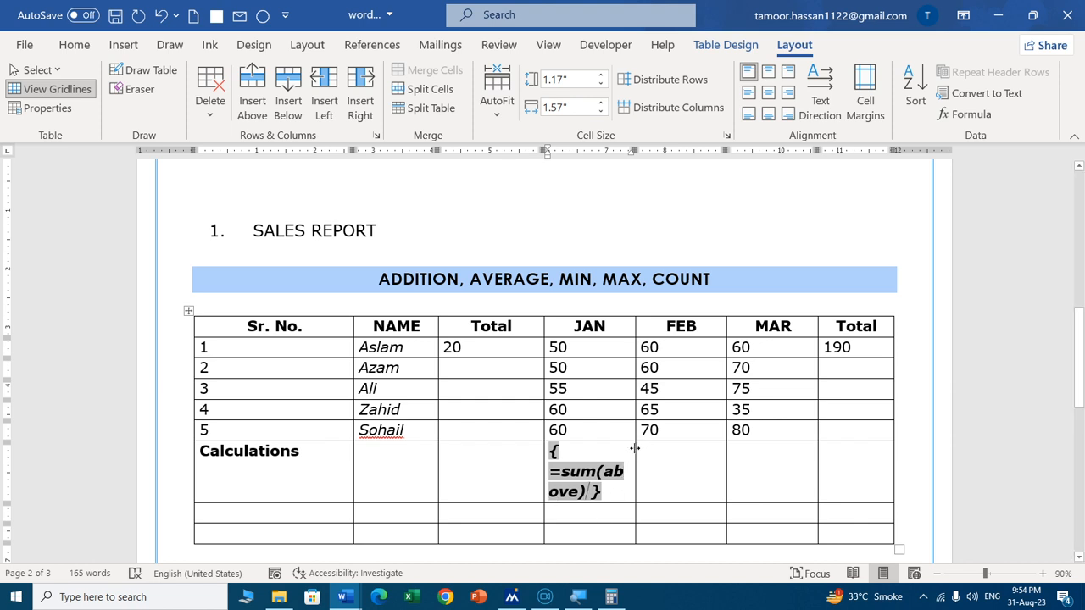
Widen the JAN column to 2.81" so its field code fits on one line, and update the field.
drag(635, 446, 697, 450)
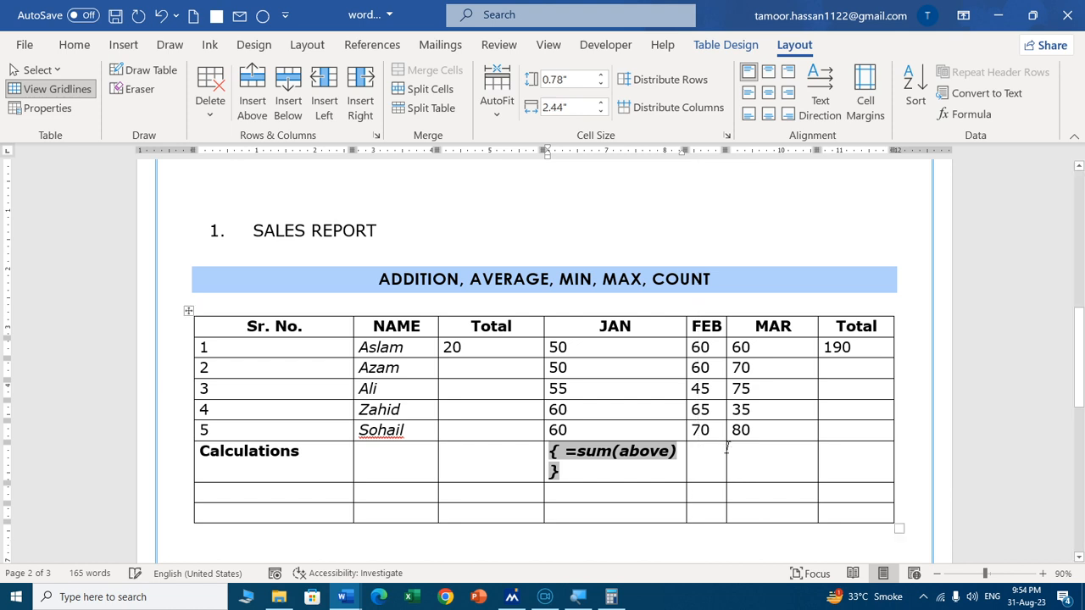
click(727, 451)
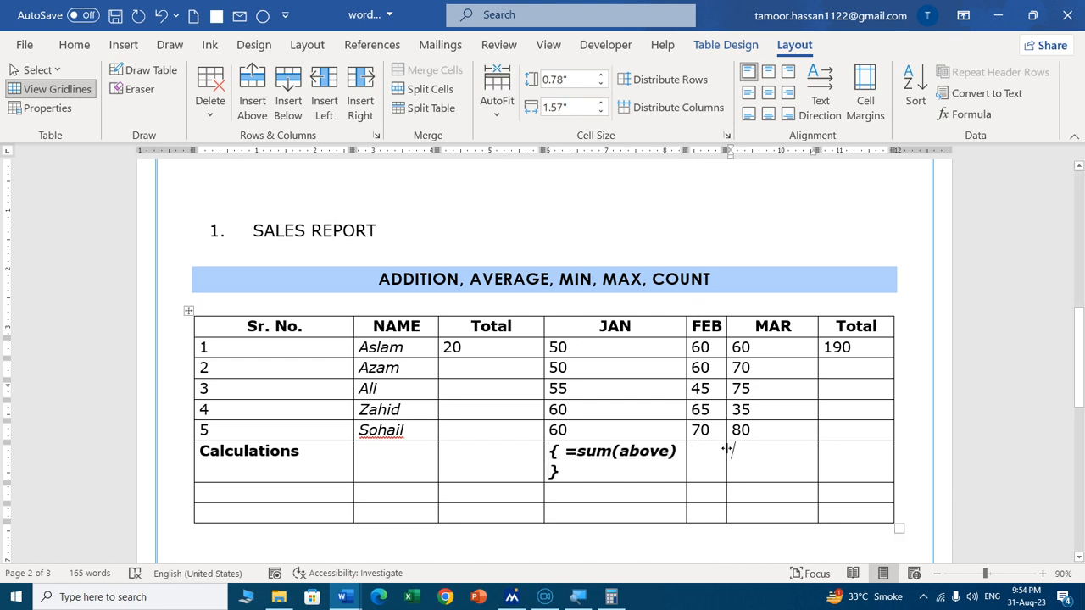
mouse_move(726, 450)
mouse_down()
mouse_move(748, 450)
mouse_move(717, 445)
mouse_up()
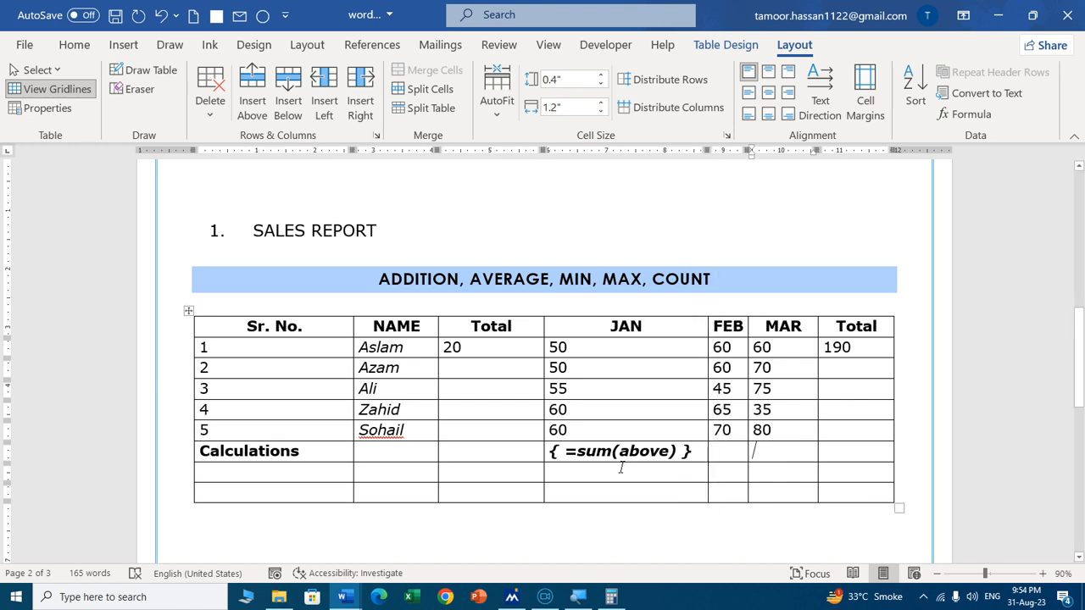
click(678, 451)
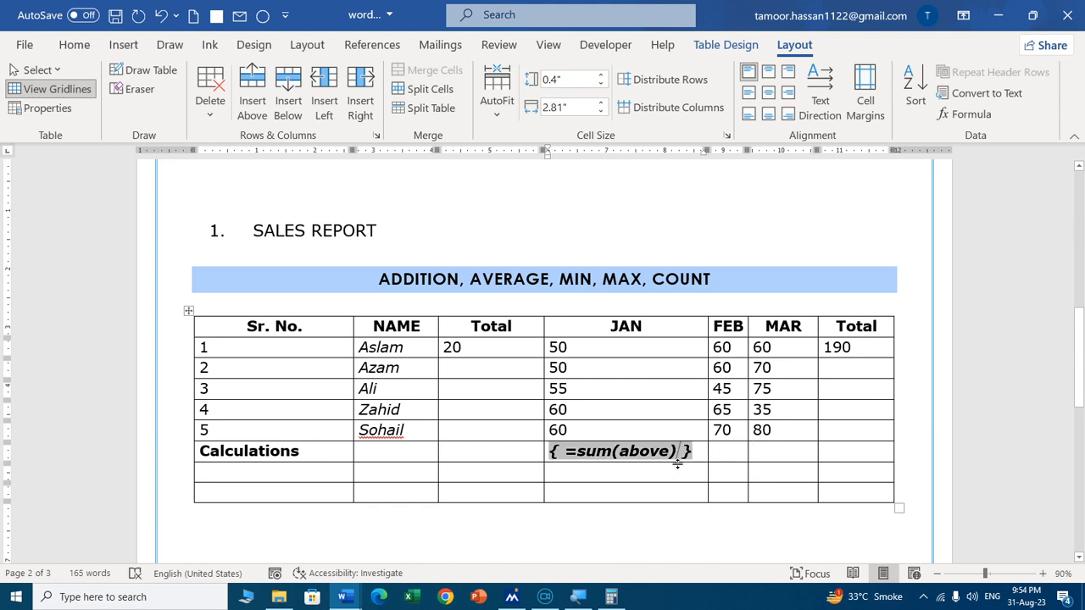
key(F9)
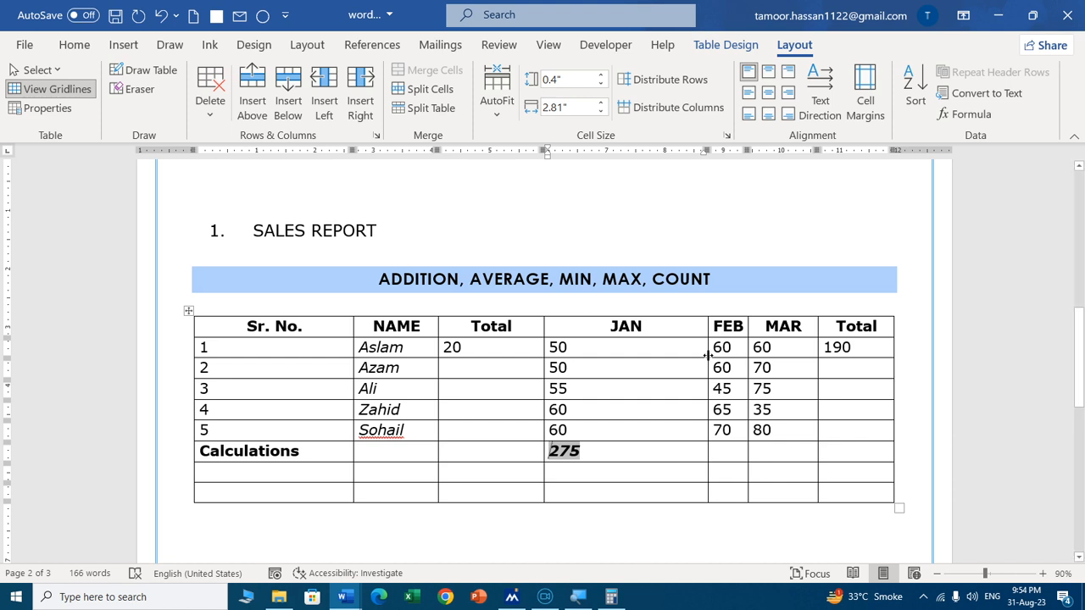
Narrow the JAN column to 1.13" and the FEB and MAR columns to about the same width, widening the last Total column.
drag(707, 353, 608, 346)
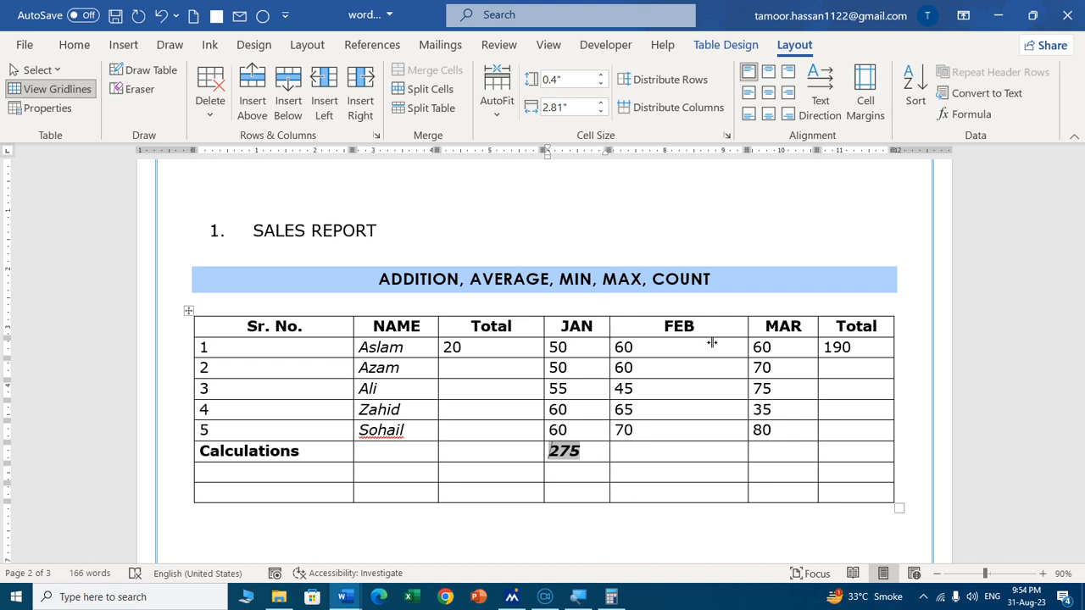
drag(746, 351, 672, 347)
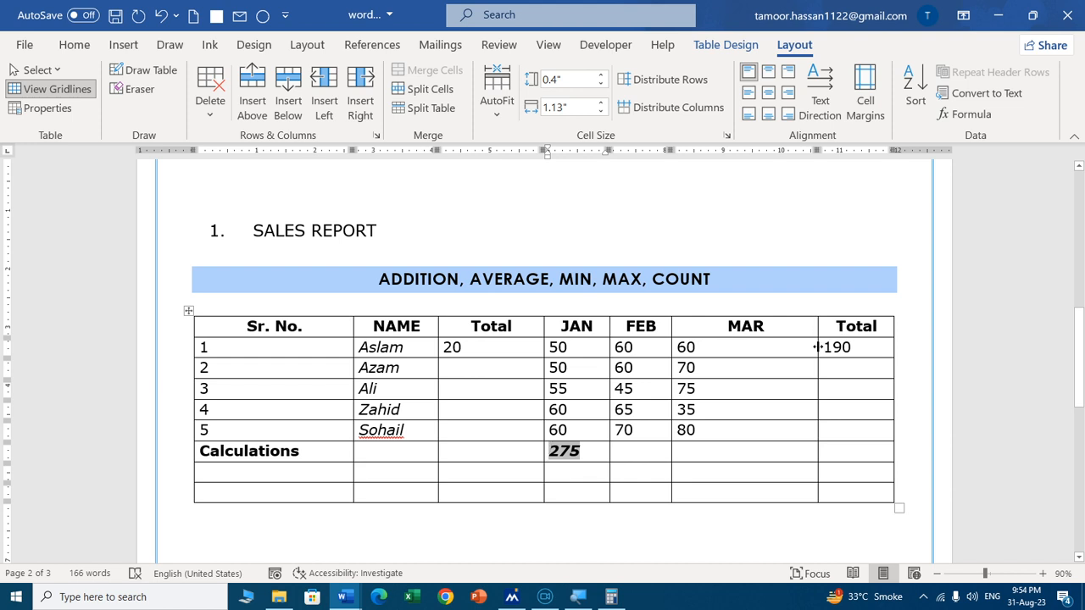
drag(819, 347, 734, 347)
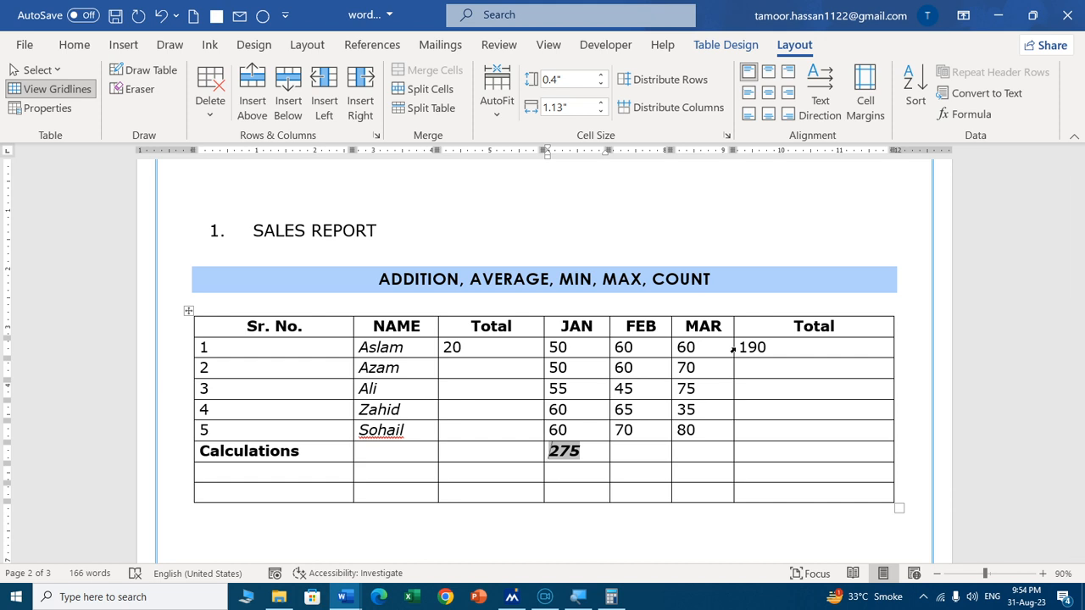
click(733, 349)
Show the field codes of all formulas in the table, and switch back to their results.
key(alt+F9)
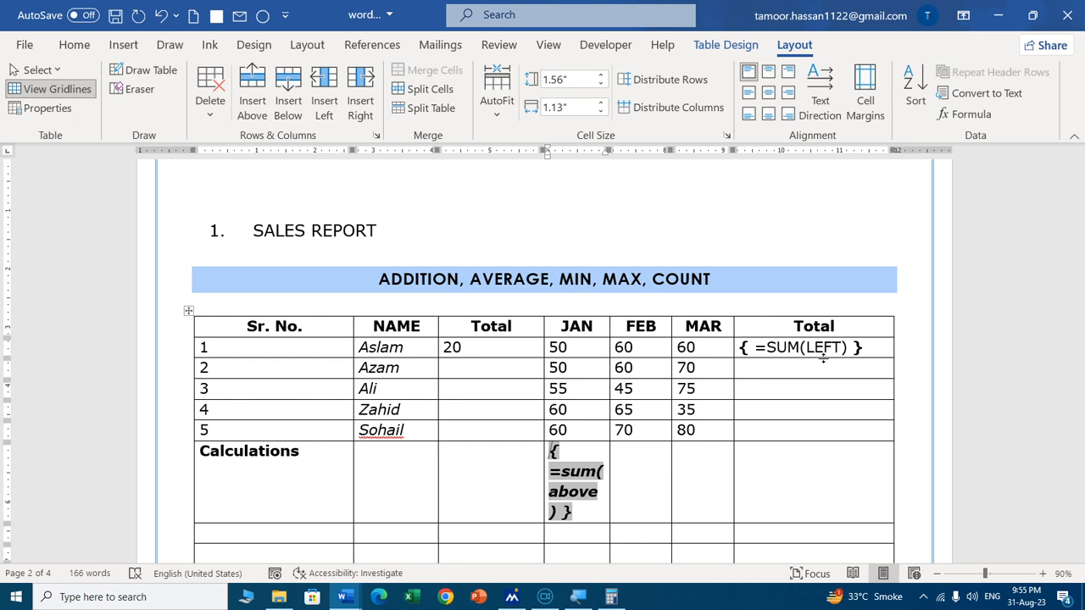
key(alt+F9)
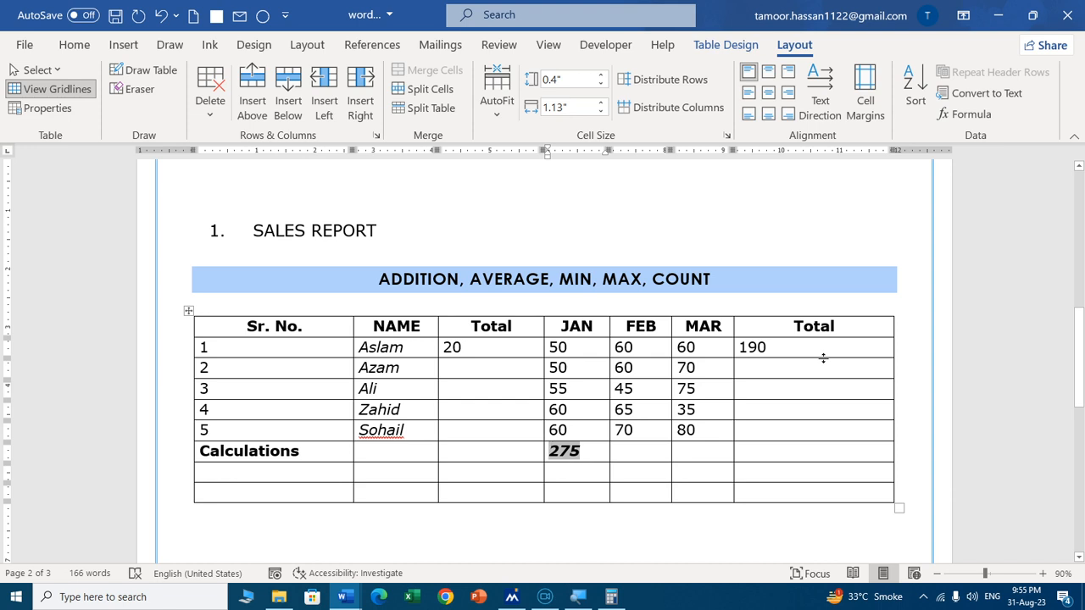
Delete the sum from the Calculations row's JAN cell.
click(781, 396)
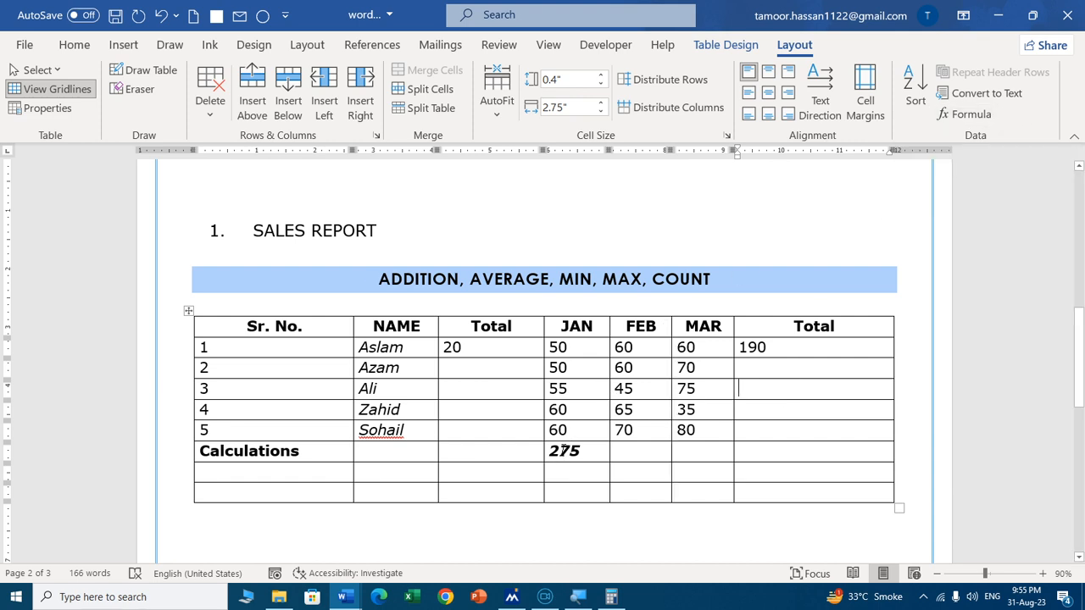
double_click(565, 453)
key(Delete)
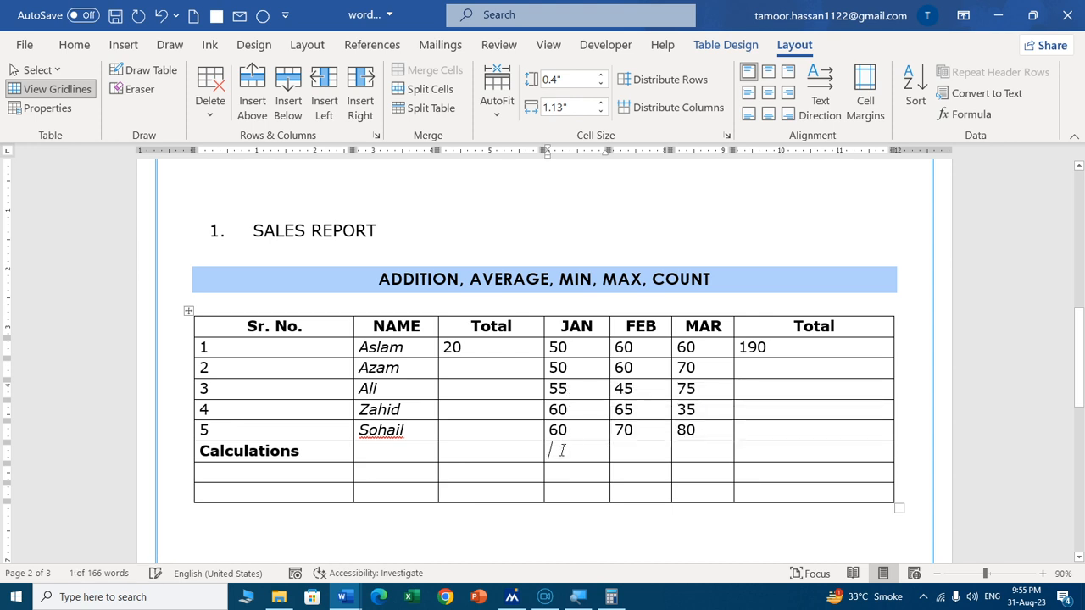
Insert the formula =AVERAGE(above) in the Calculations row's JAN cell using the AVERAGE paste function, and delete its result.
click(966, 113)
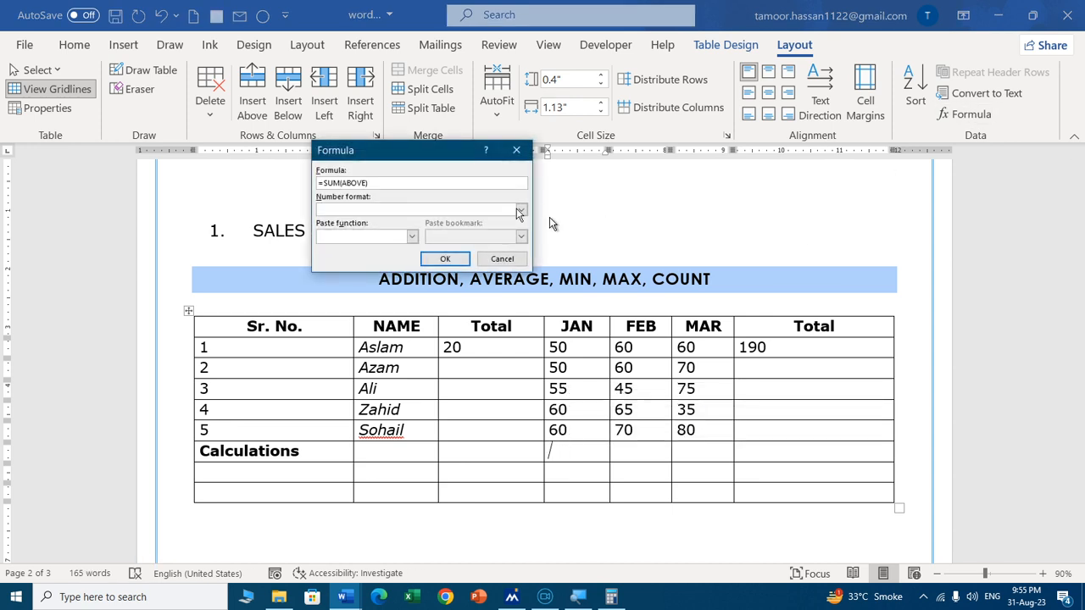
key(BackSpace)
key(BackSpace)
key(BackSpace)
key(BackSpace)
key(BackSpace)
key(BackSpace)
key(BackSpace)
key(BackSpace)
key(BackSpace)
key(BackSpace)
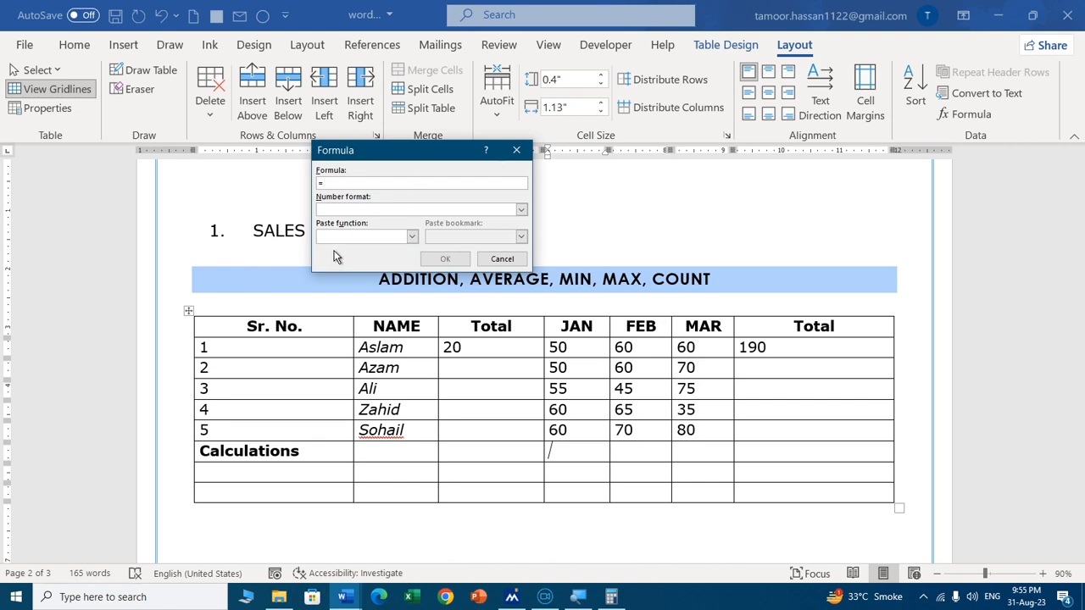
click(412, 236)
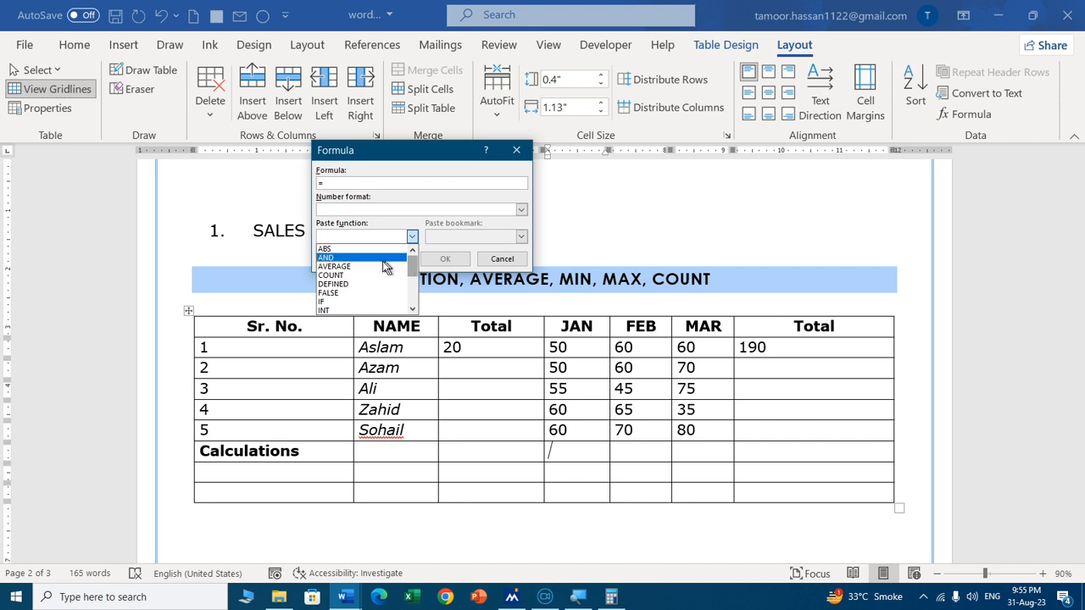
click(349, 267)
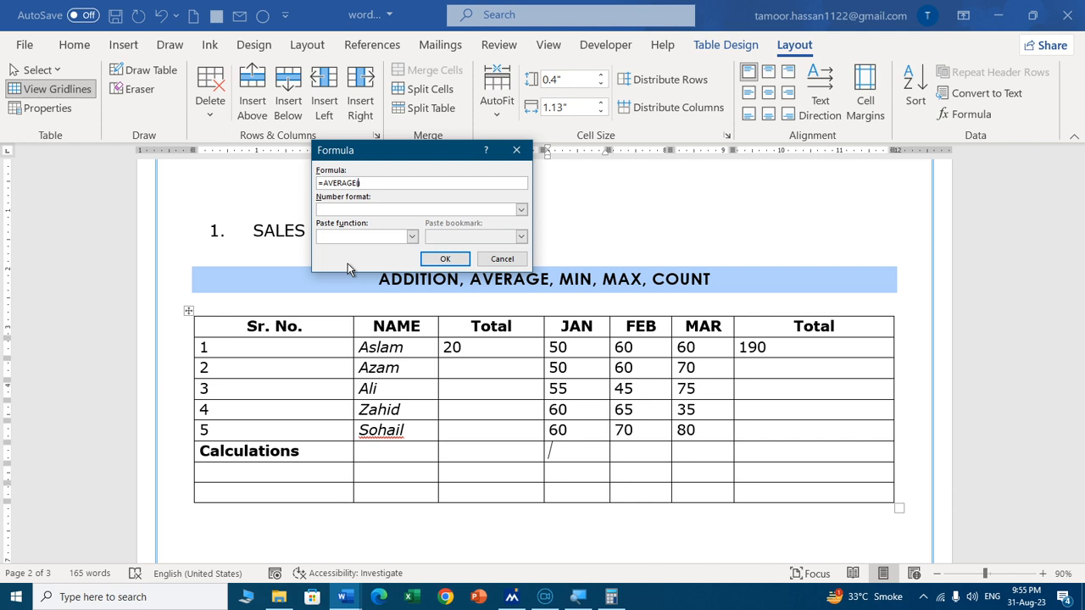
text(above)
key(Return)
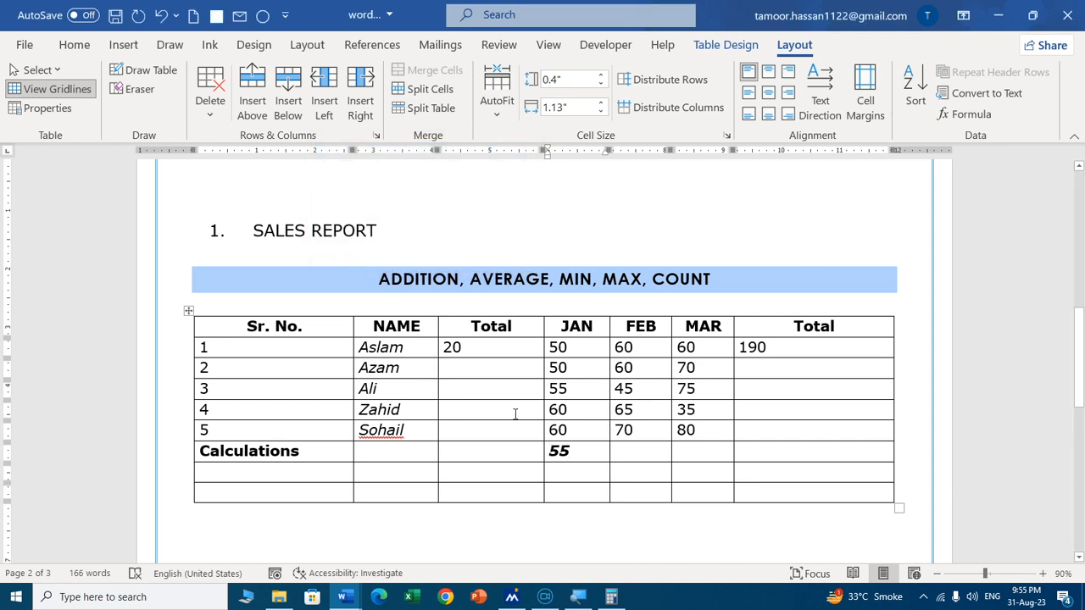
key(BackSpace)
key(BackSpace)
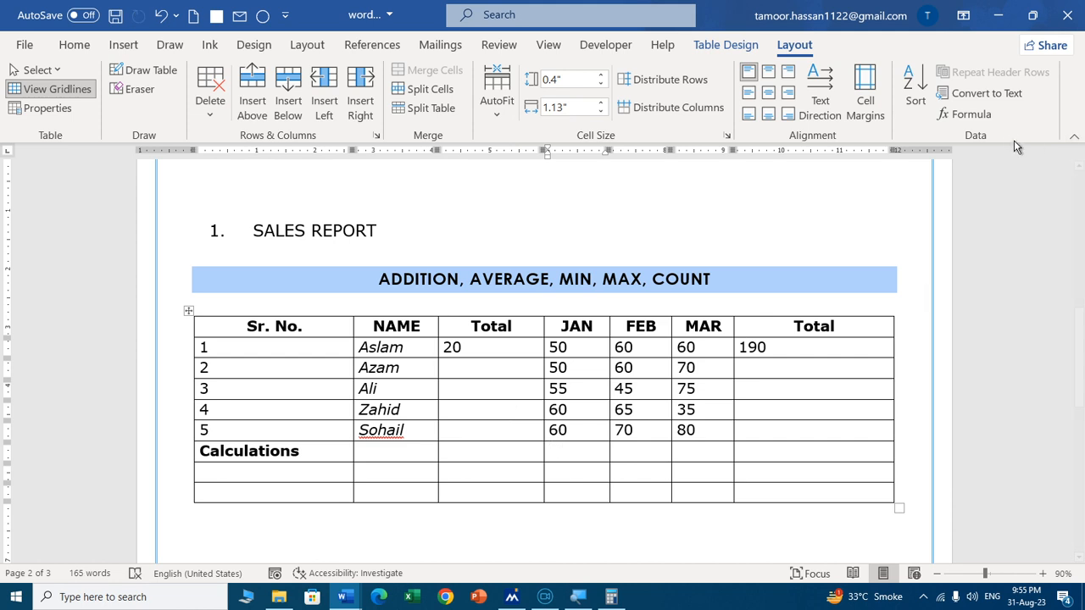
Insert the formula =MAX(above) in the Calculations row's JAN cell using the MAX paste function, and delete its result.
click(970, 113)
key(BackSpace)
key(BackSpace)
key(BackSpace)
key(BackSpace)
key(BackSpace)
key(BackSpace)
key(BackSpace)
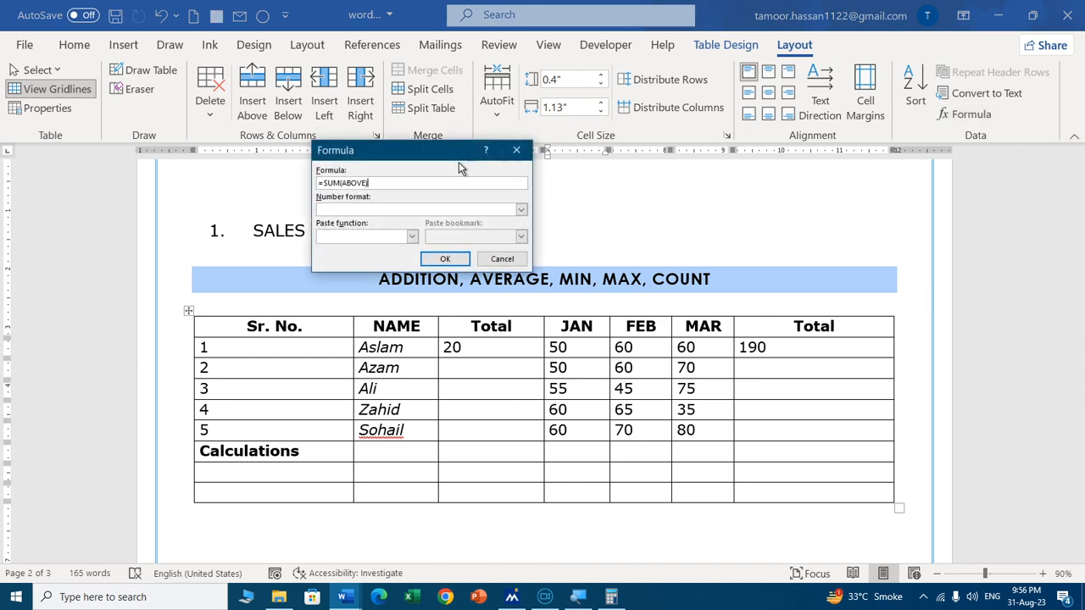
key(BackSpace)
key(BackSpace)
key(BackSpace)
key(BackSpace)
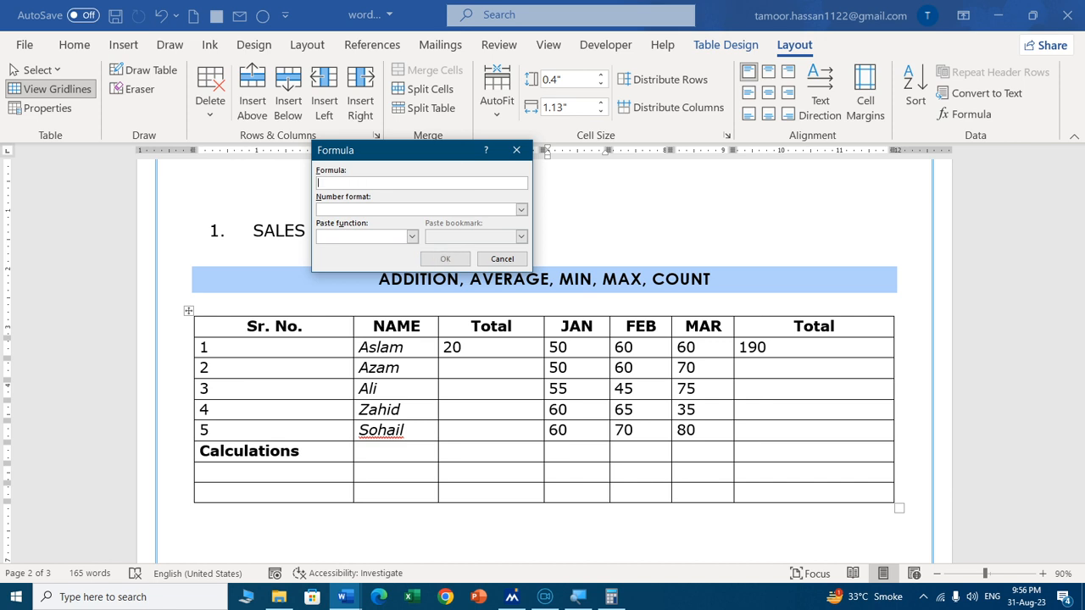
text(=)
click(412, 240)
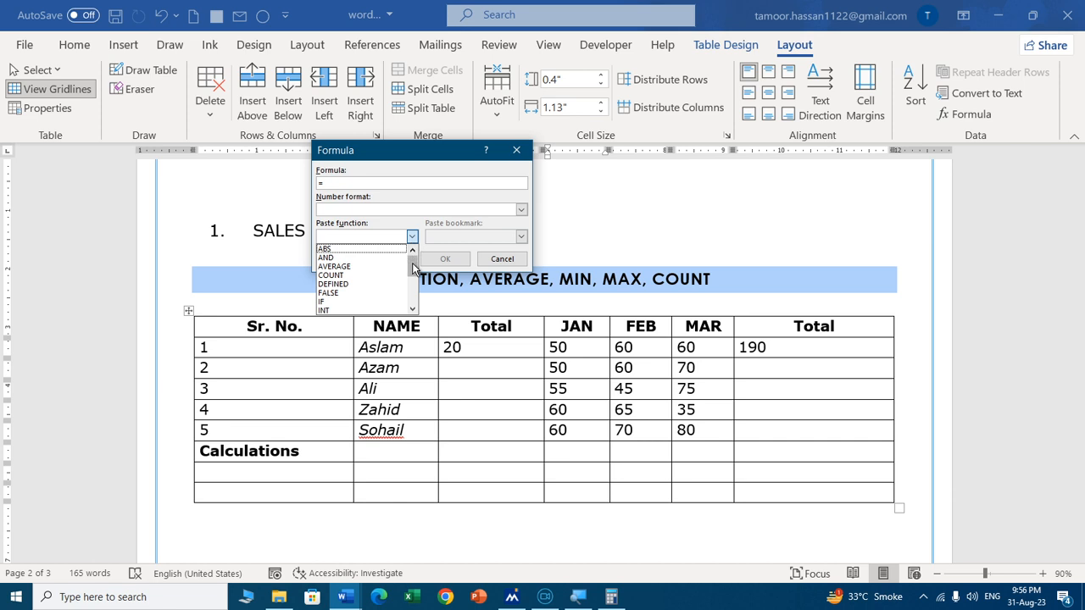
mouse_move(412, 258)
mouse_down()
mouse_move(411, 291)
mouse_move(412, 269)
mouse_up()
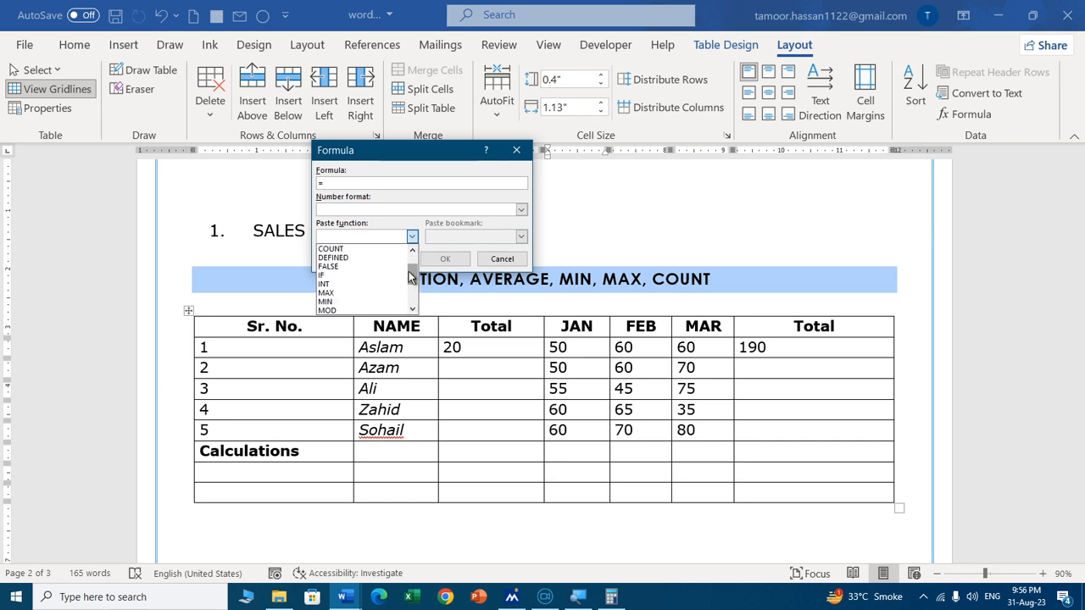
click(344, 294)
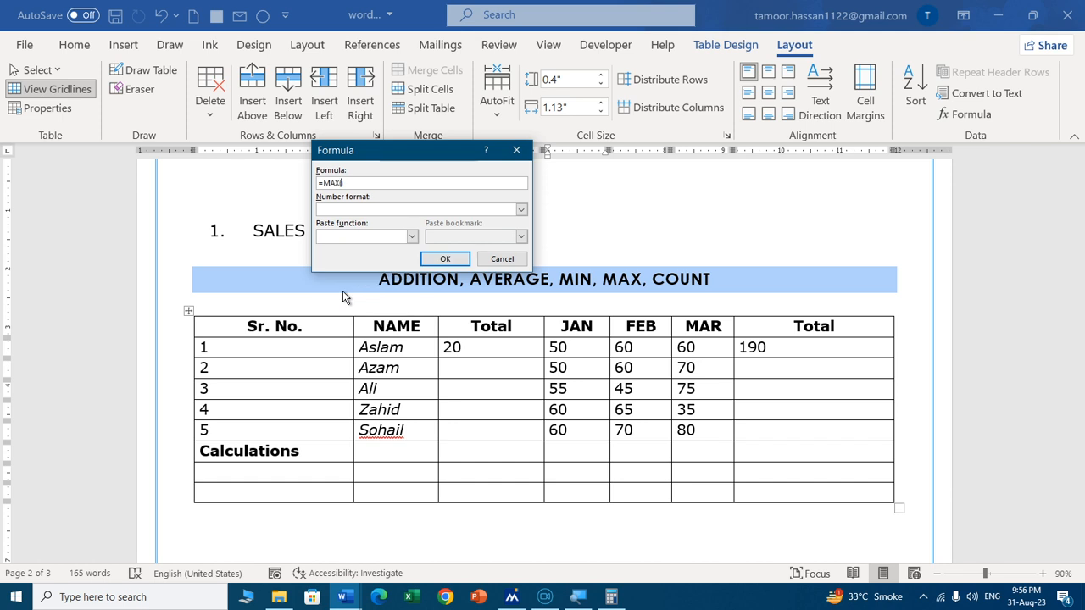
text(above))
click(437, 258)
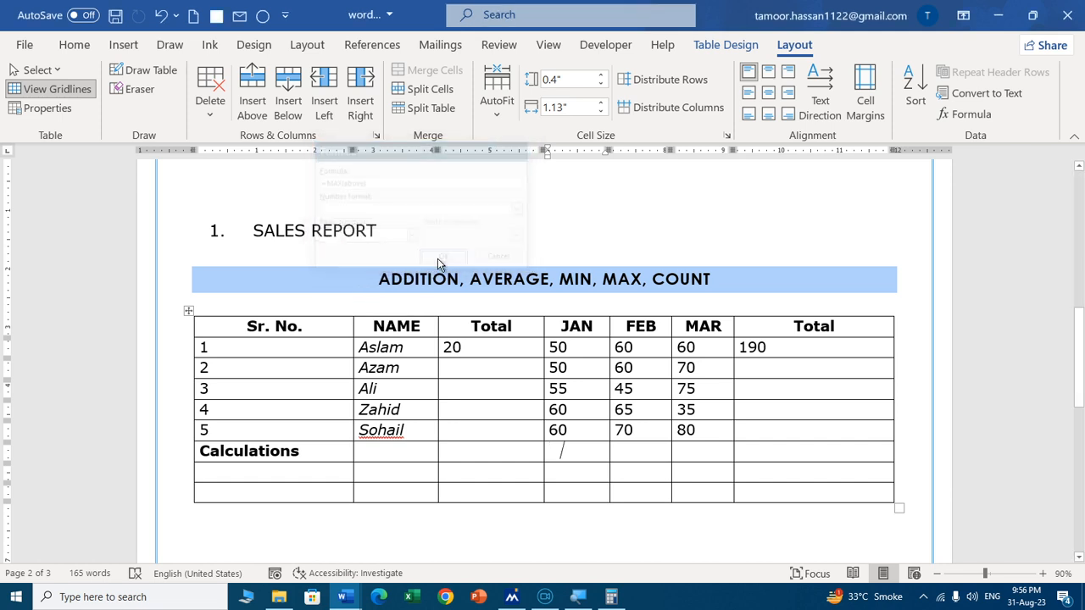
key(BackSpace)
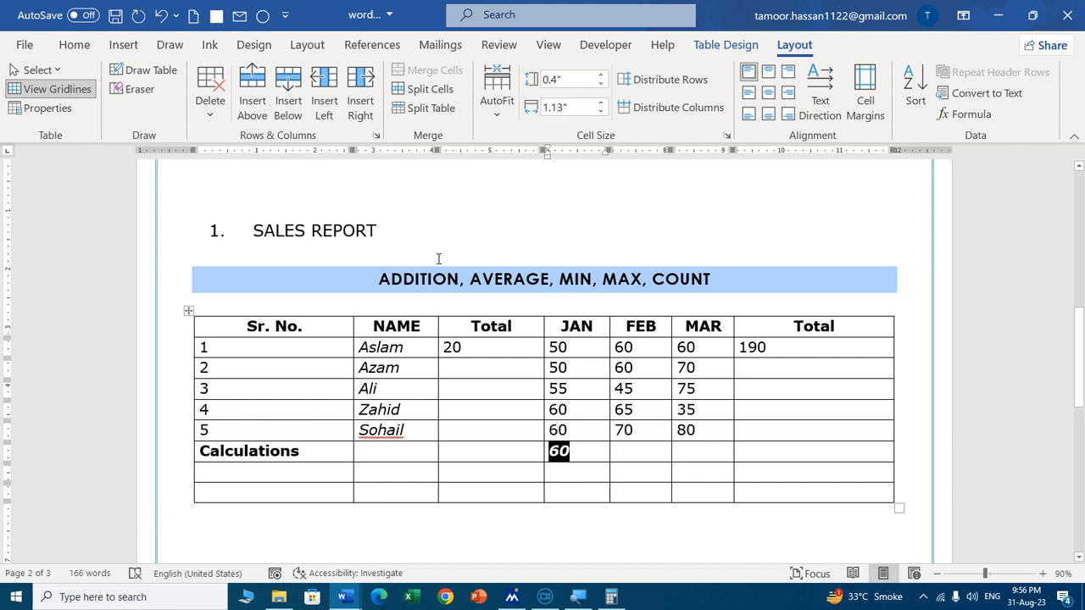
key(BackSpace)
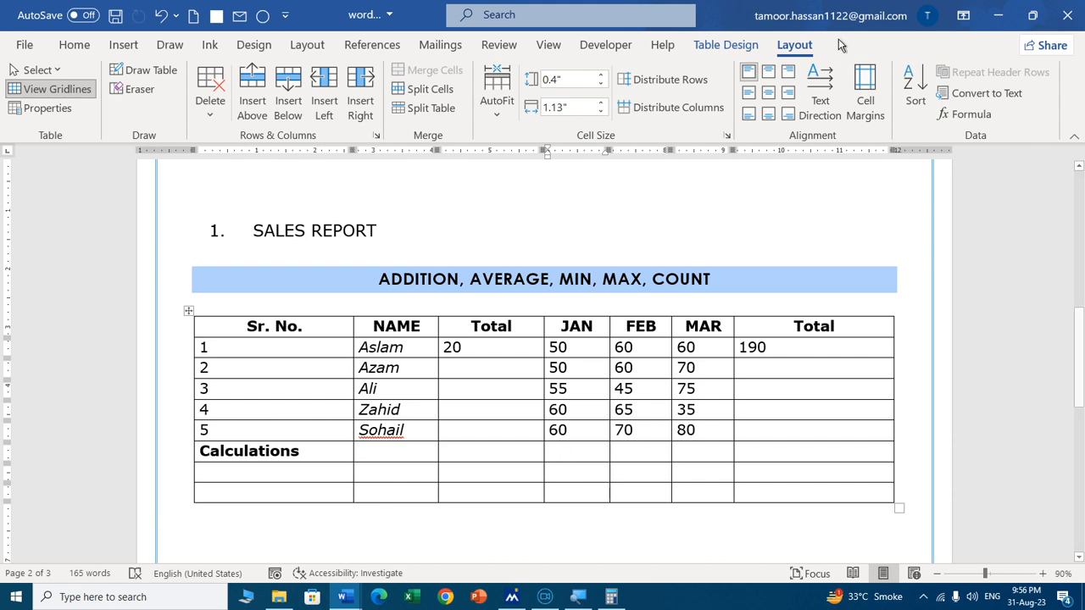
Insert the formula =min(above) in the Calculations row's JAN cell, and delete its result.
click(966, 114)
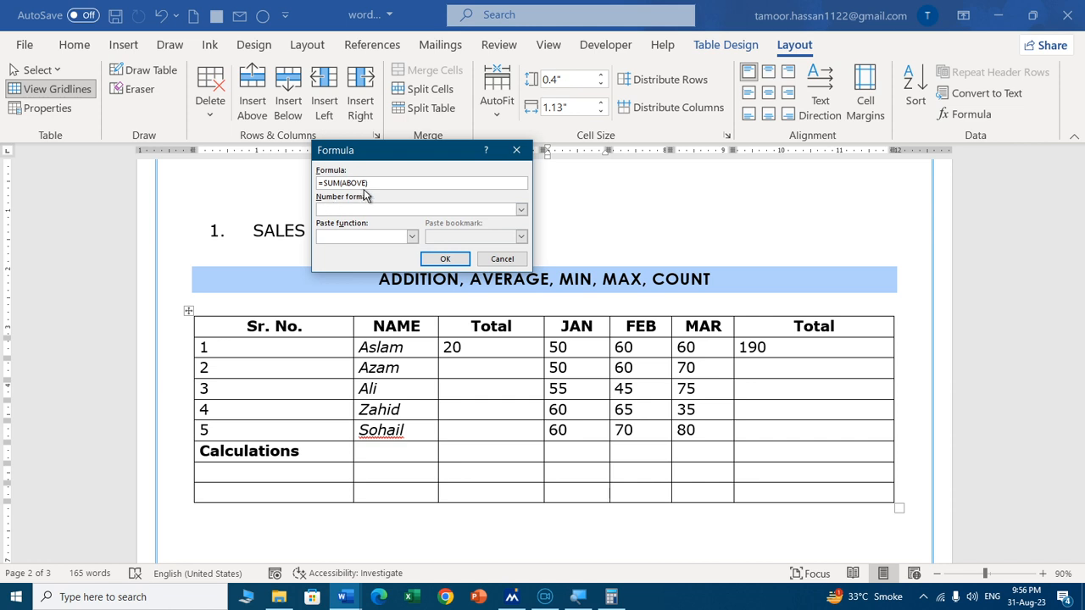
key(BackSpace)
key(BackSpace)
key(BackSpace)
key(BackSpace)
key(BackSpace)
key(BackSpace)
key(BackSpace)
key(BackSpace)
key(BackSpace)
key(BackSpace)
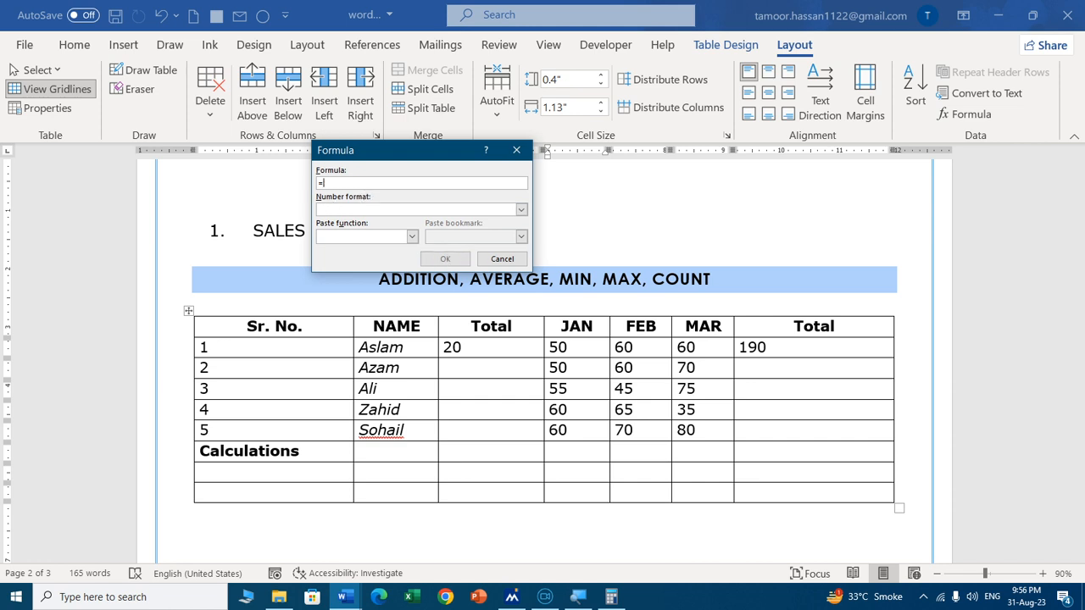
text(min(above)
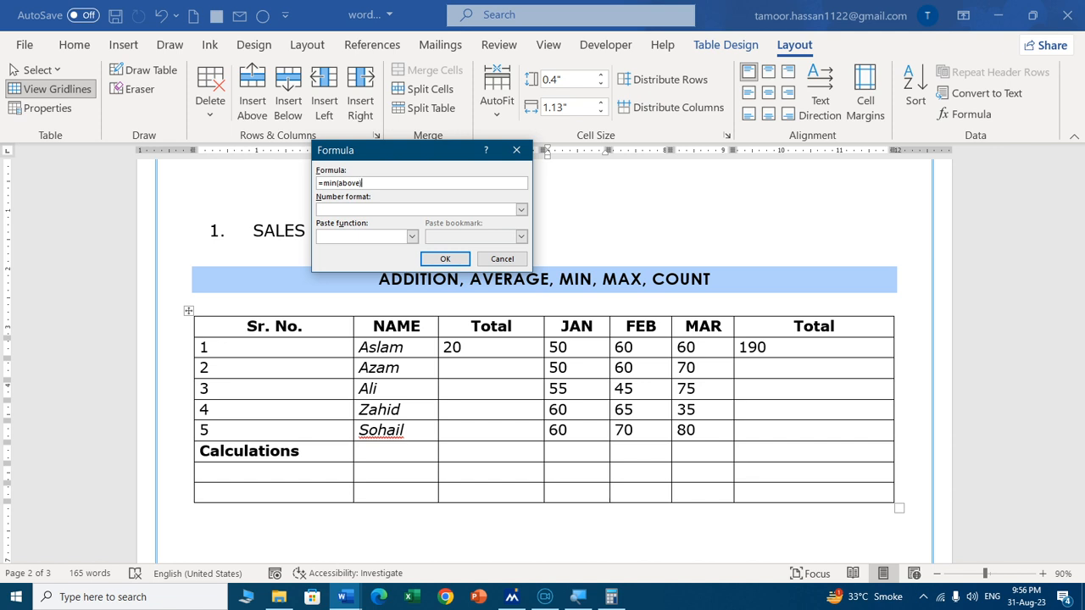
key(Return)
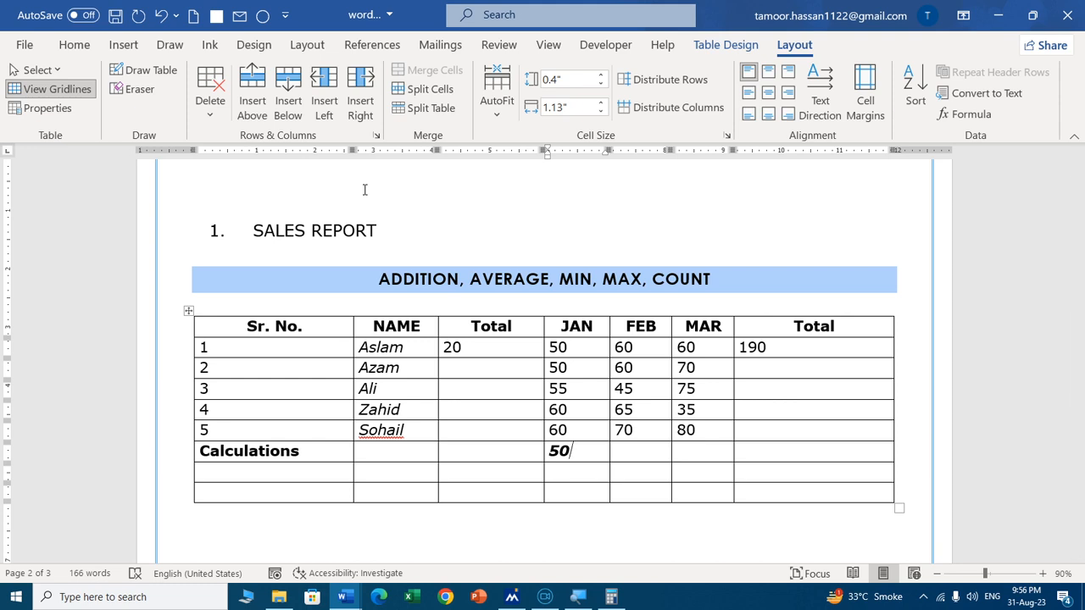
key(shift+Left)
key(Delete)
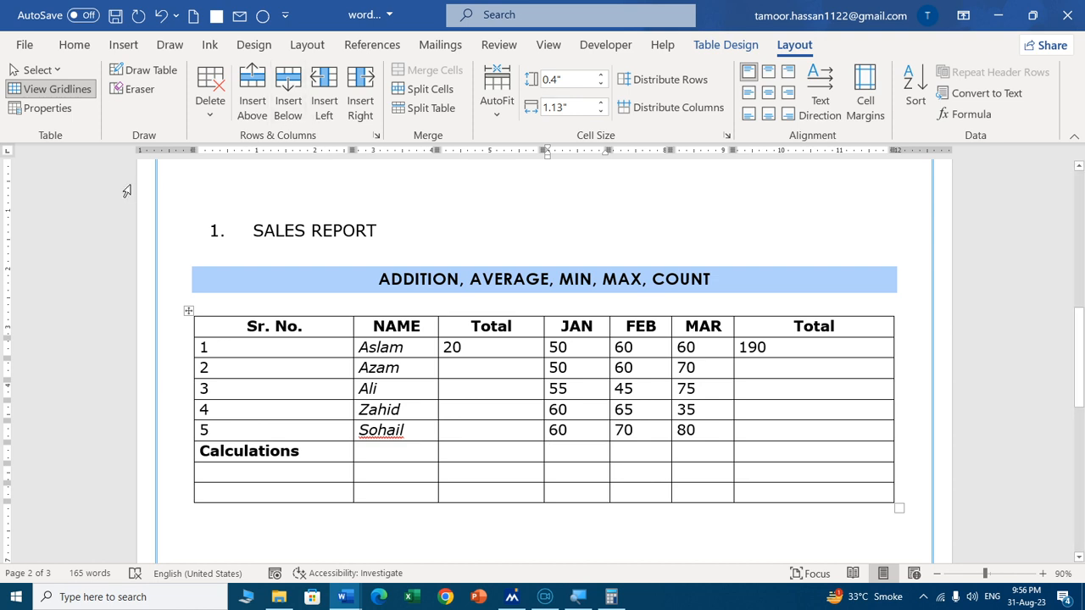
Insert an empty field in the Calculations row's NAME cell, fill it with =count(above), update it, and delete the result.
click(395, 453)
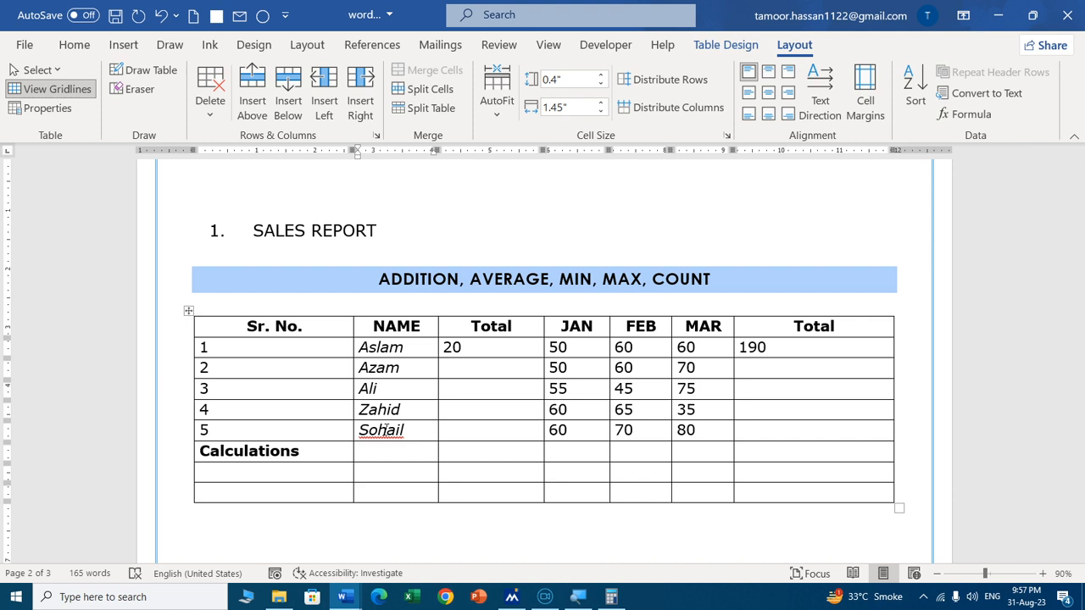
key(ctrl+F9)
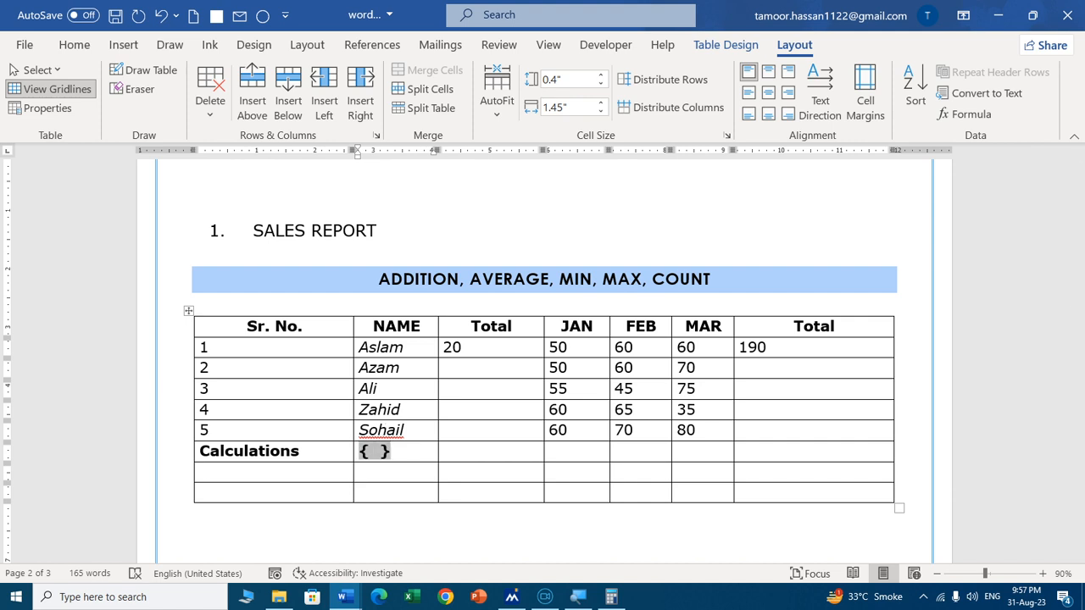
text(=)
text(count(ab)
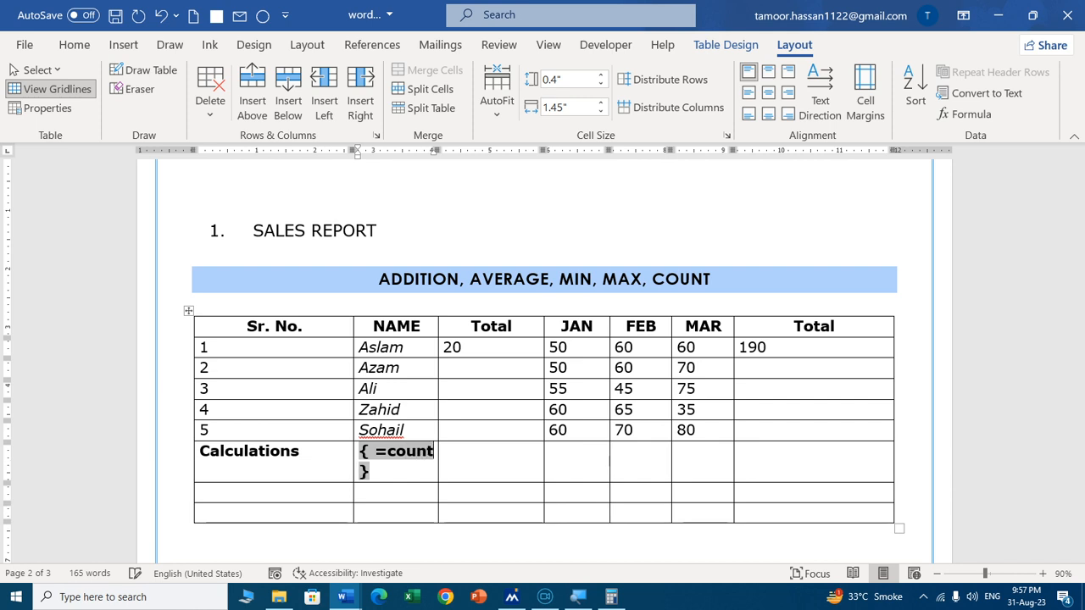
text(ove))
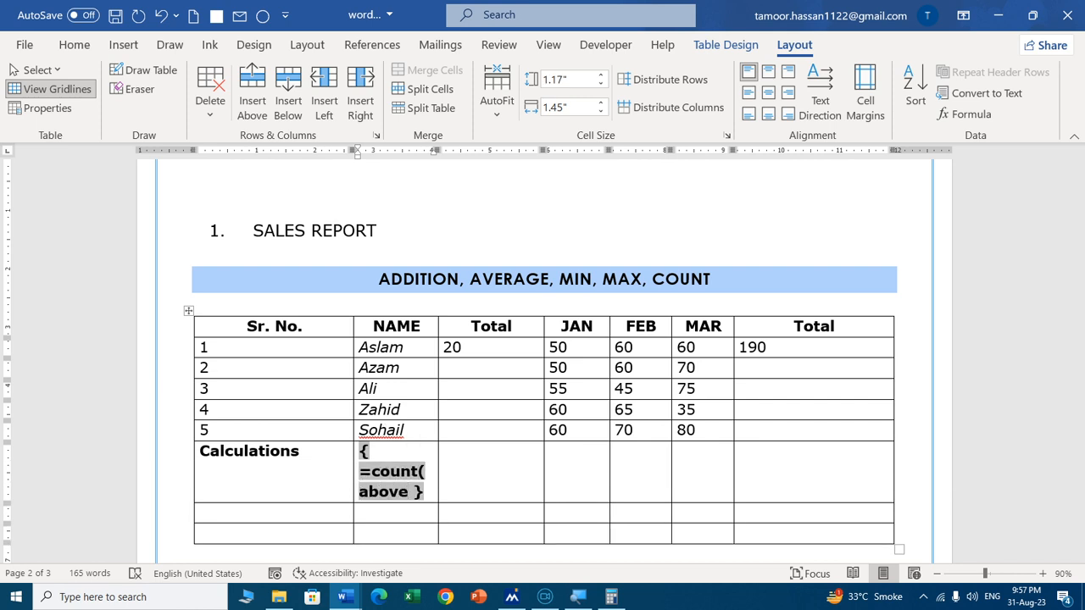
key(F9)
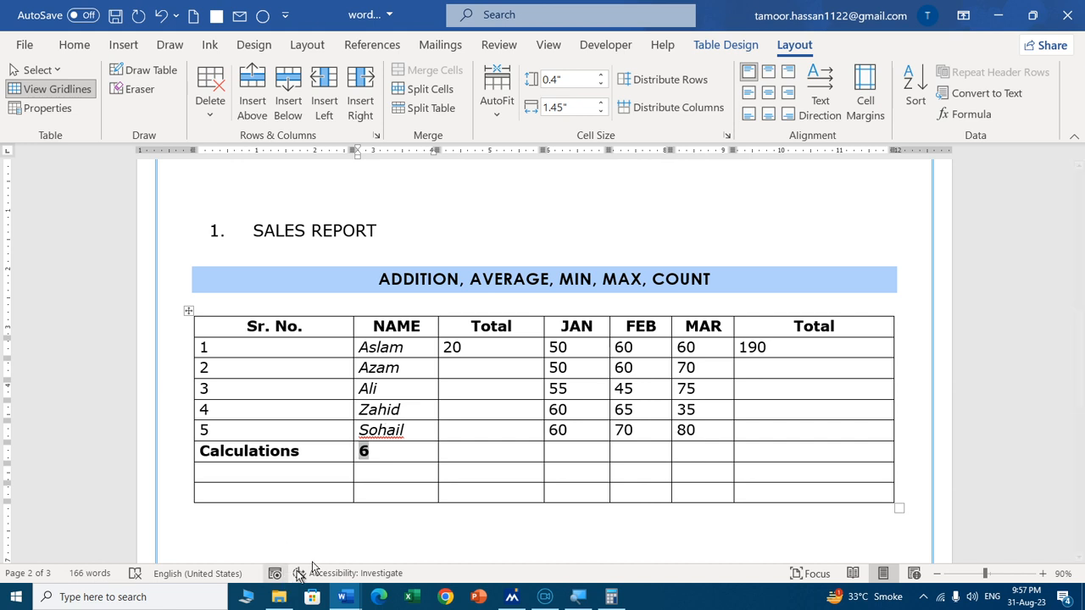
click(408, 455)
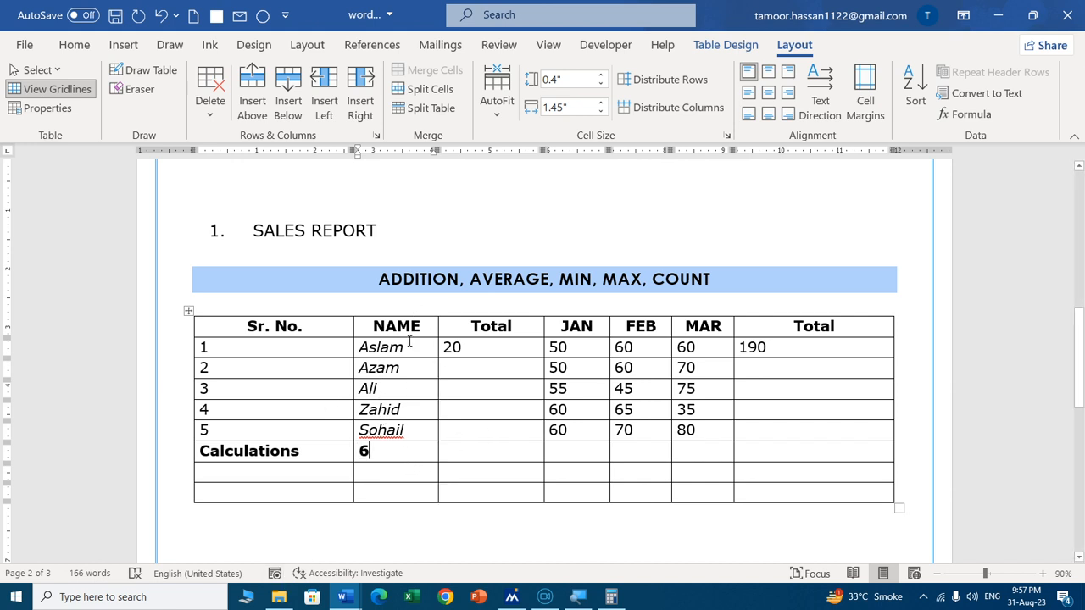
key(shift+Left)
key(BackSpace)
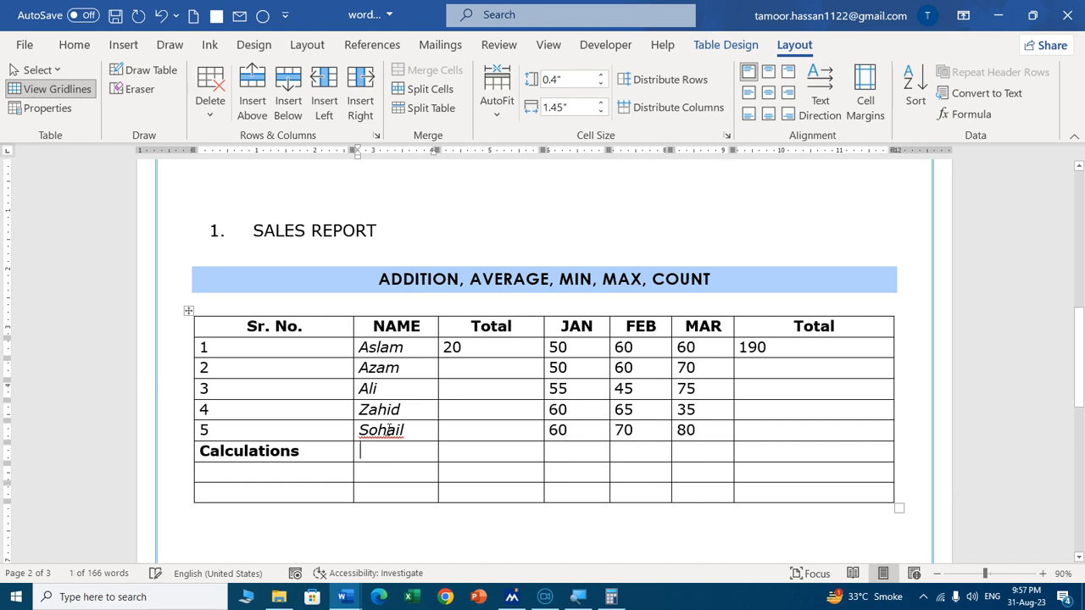
Insert the formula =count(above) in the NAME column's last row through the Formula dialog, and delete its result.
click(397, 490)
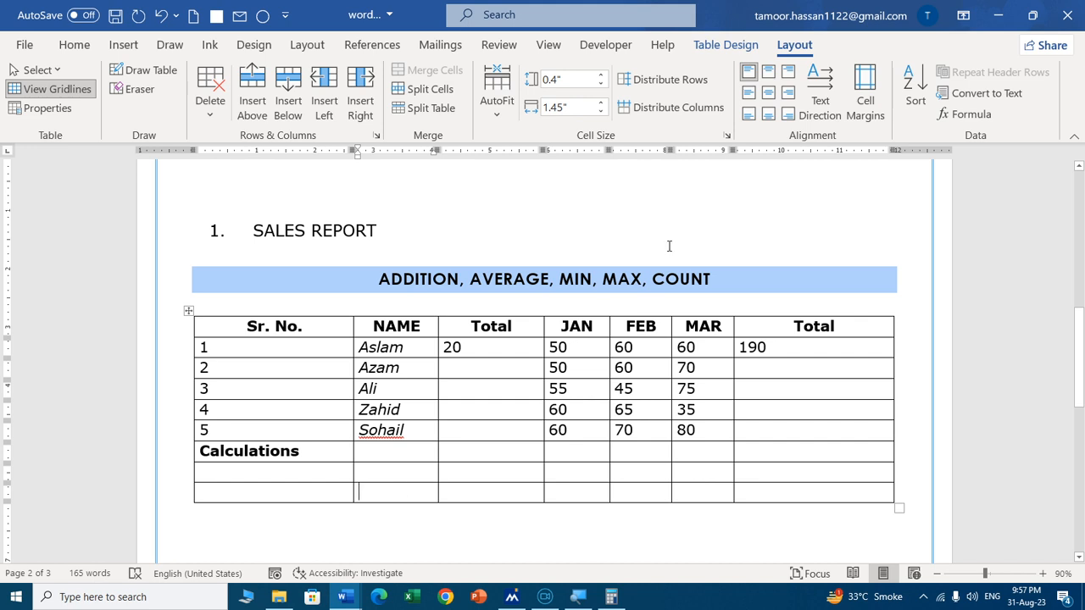
click(964, 113)
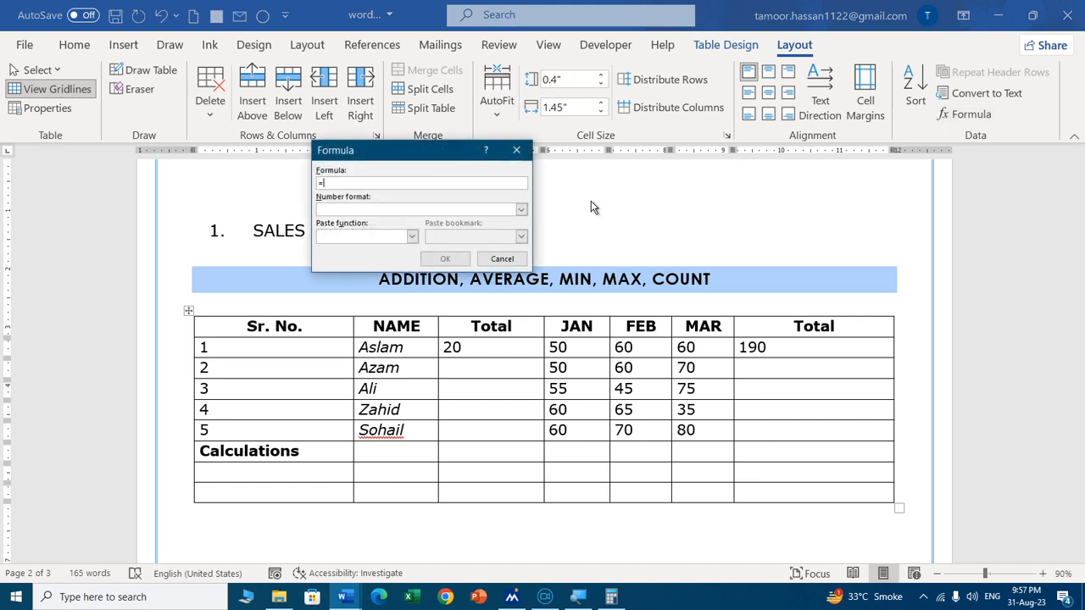
text(count)
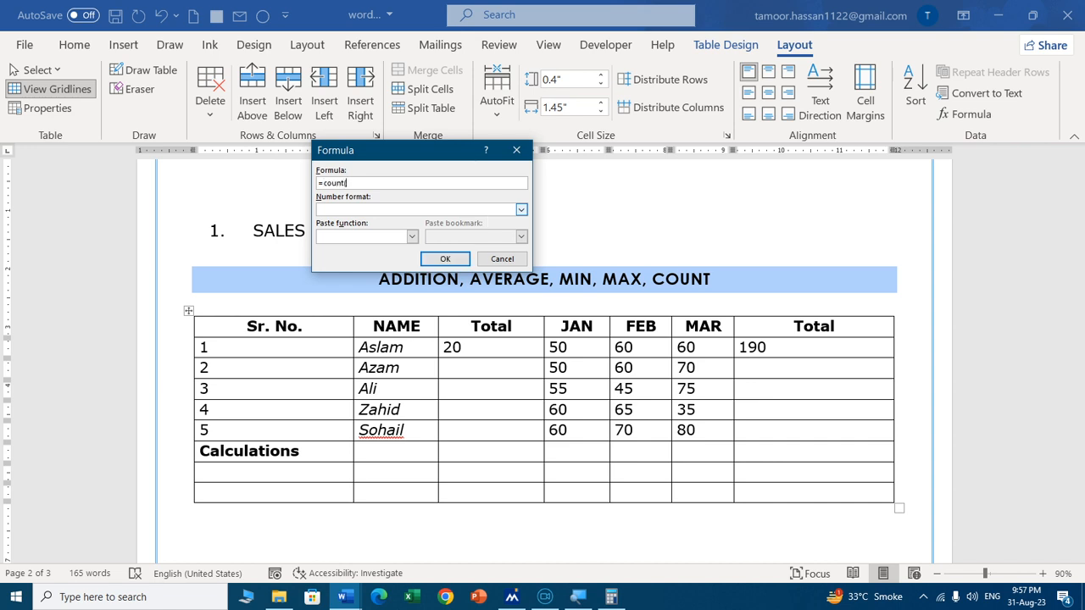
text((above))
key(Return)
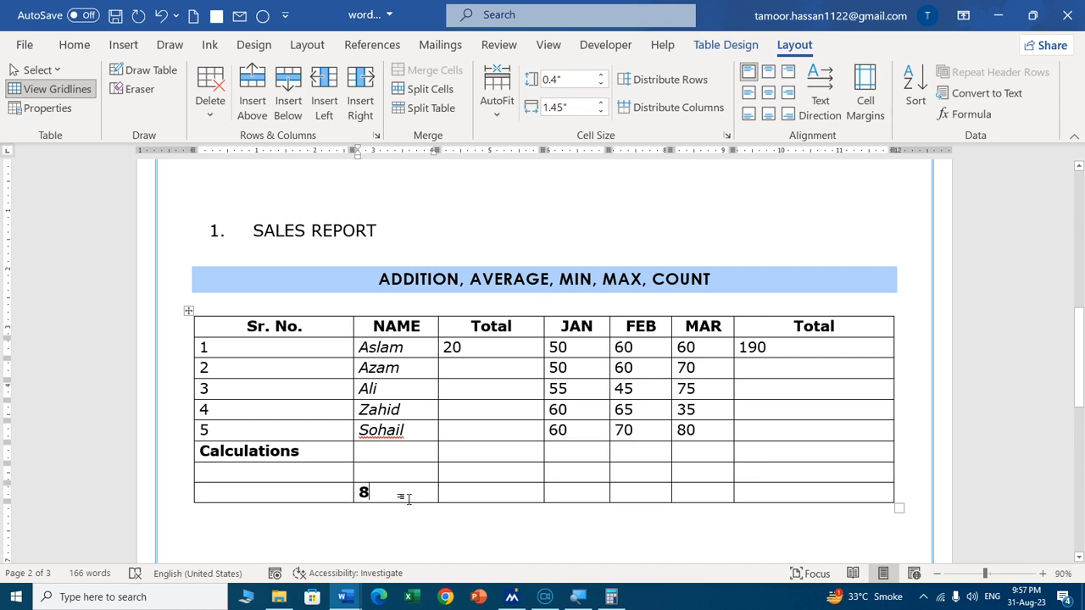
key(shift+Left)
key(Delete)
Clear the results from both Total cells in row 1 of the sales table.
click(498, 356)
key(BackSpace)
key(BackSpace)
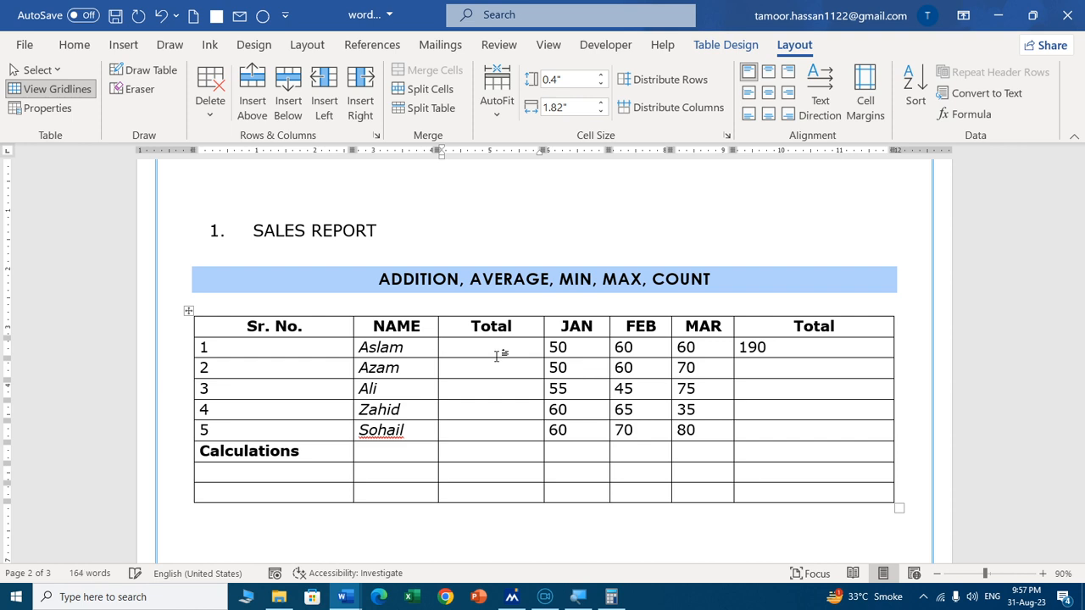
double_click(773, 350)
key(Delete)
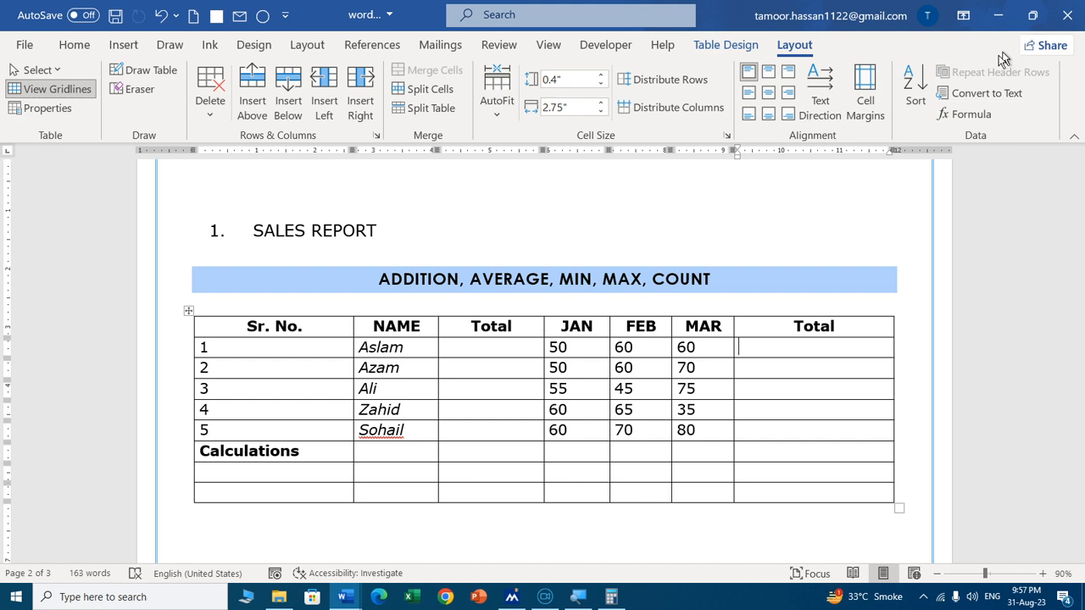
Try to insert a COUNT formula for the cells to the left in row 1's last Total cell, and delete its result.
click(962, 114)
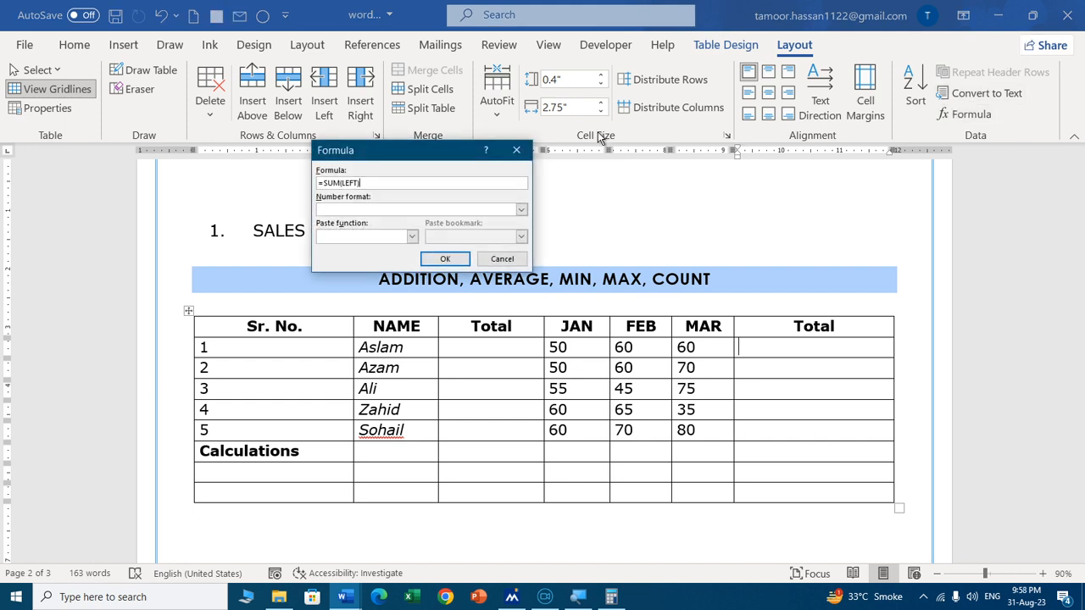
key(BackSpace)
key(BackSpace)
key(BackSpace)
key(BackSpace)
key(BackSpace)
key(BackSpace)
key(BackSpace)
key(BackSpace)
key(BackSpace)
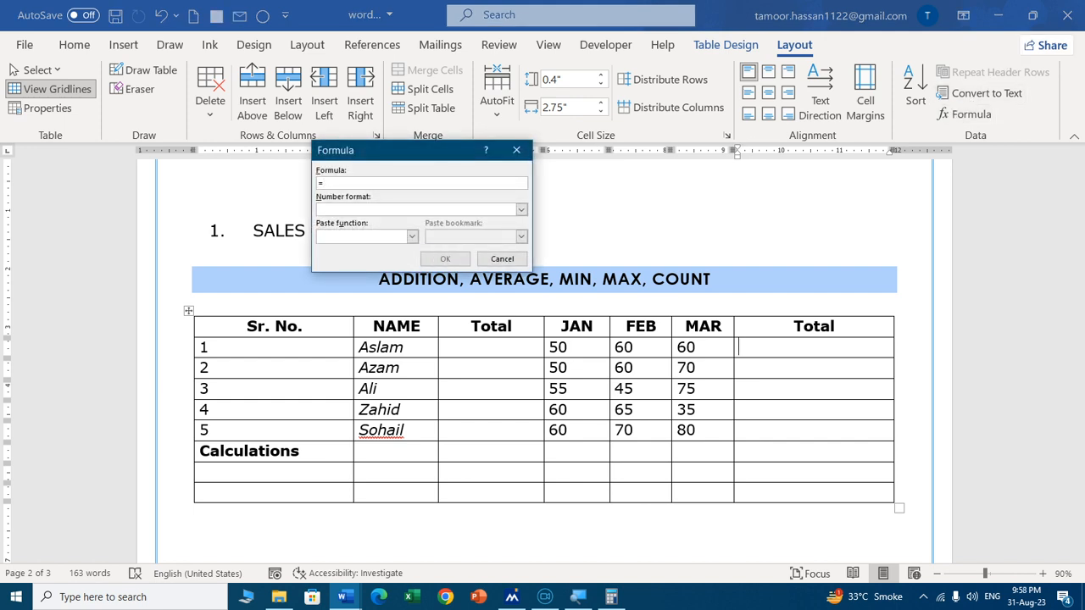
text(count(letf)
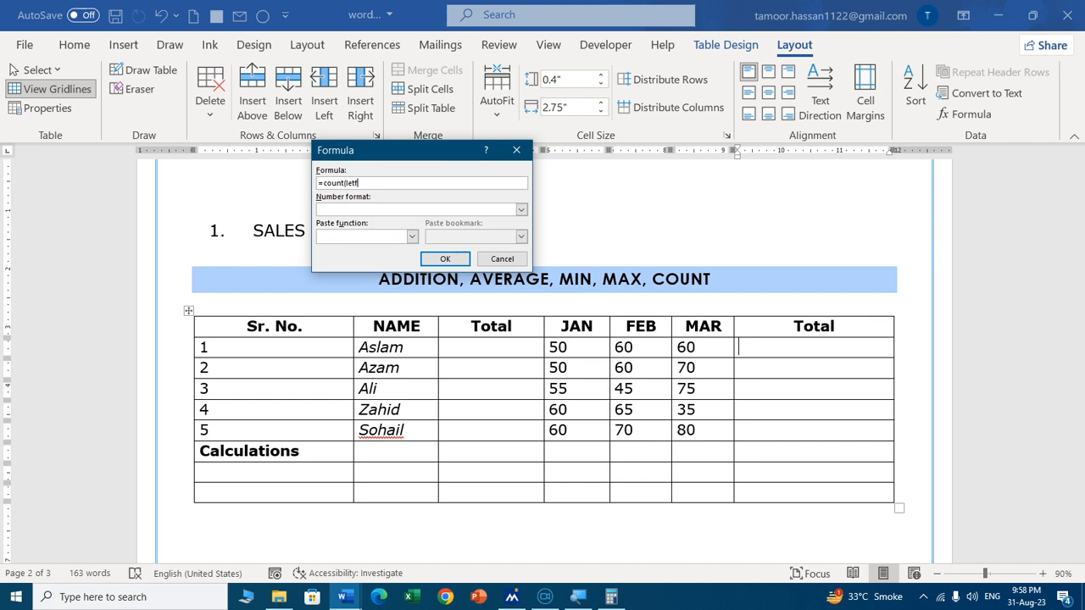
key(Return)
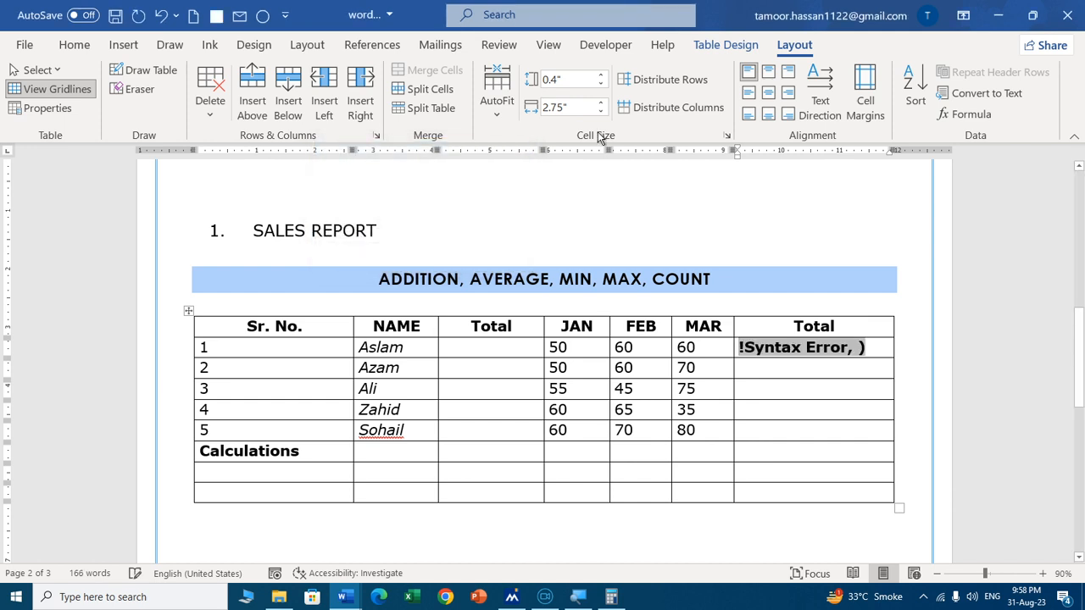
key(BackSpace)
key(BackSpace)
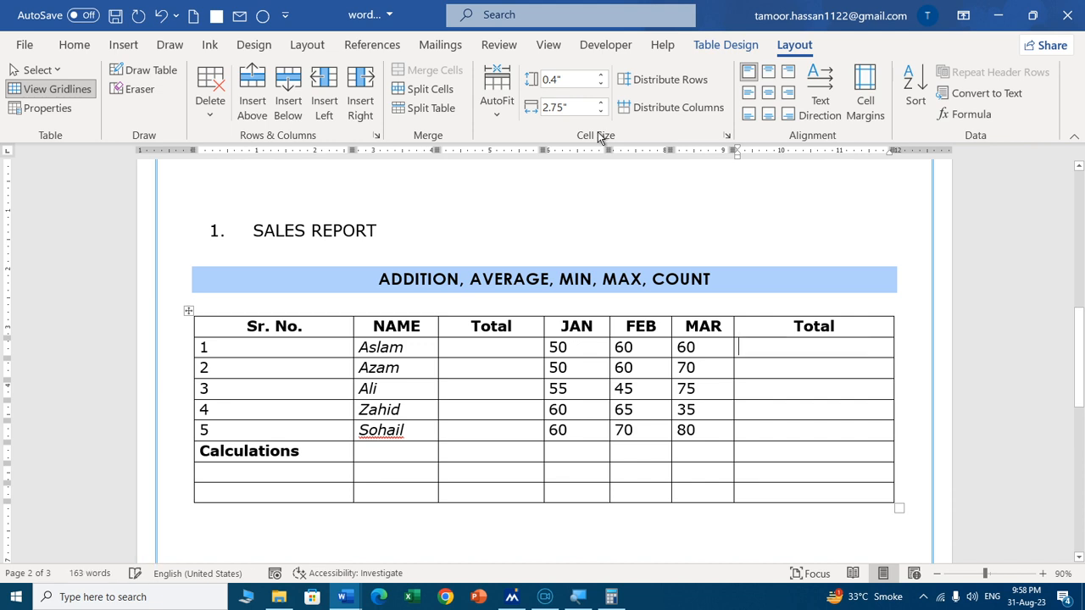
Insert the formula =count(left) in row 1's last Total cell.
click(963, 113)
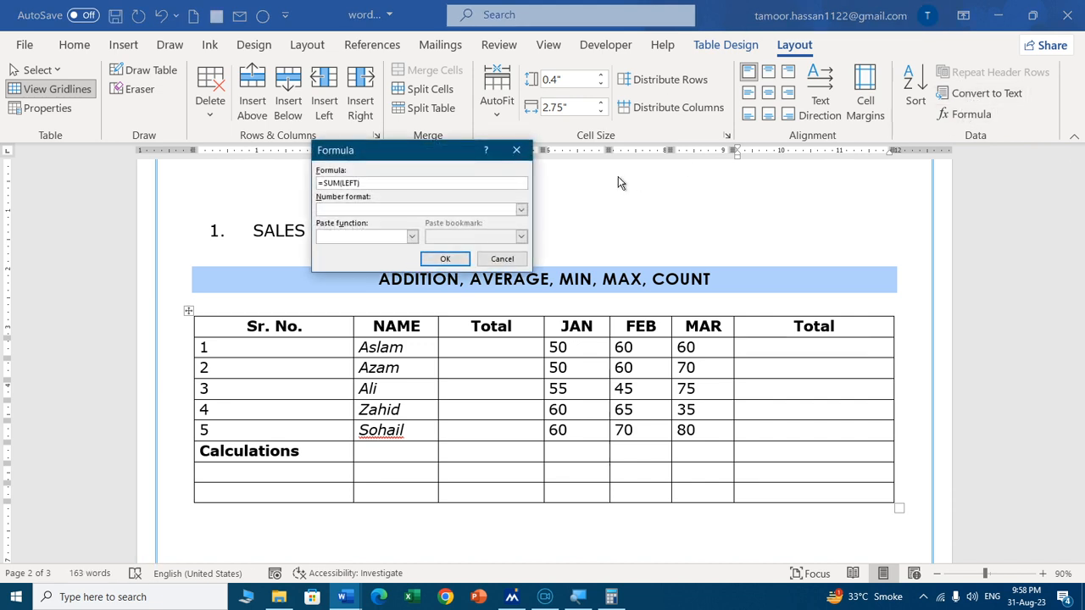
key(BackSpace)
key(BackSpace)
key(BackSpace)
key(BackSpace)
key(BackSpace)
key(BackSpace)
key(BackSpace)
key(BackSpace)
key(BackSpace)
key(BackSpace)
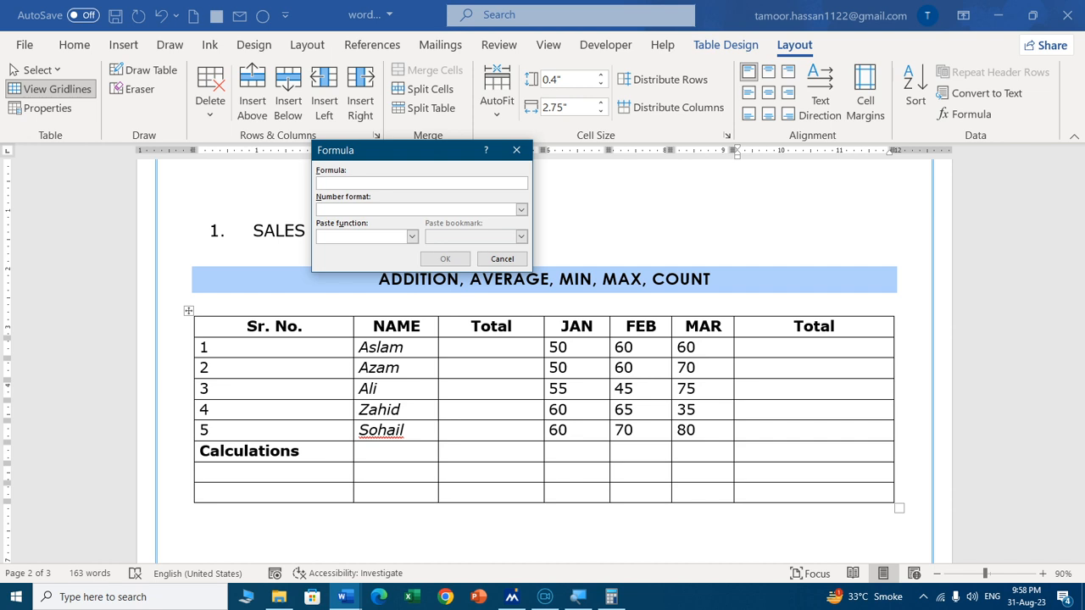
text(=count(left)
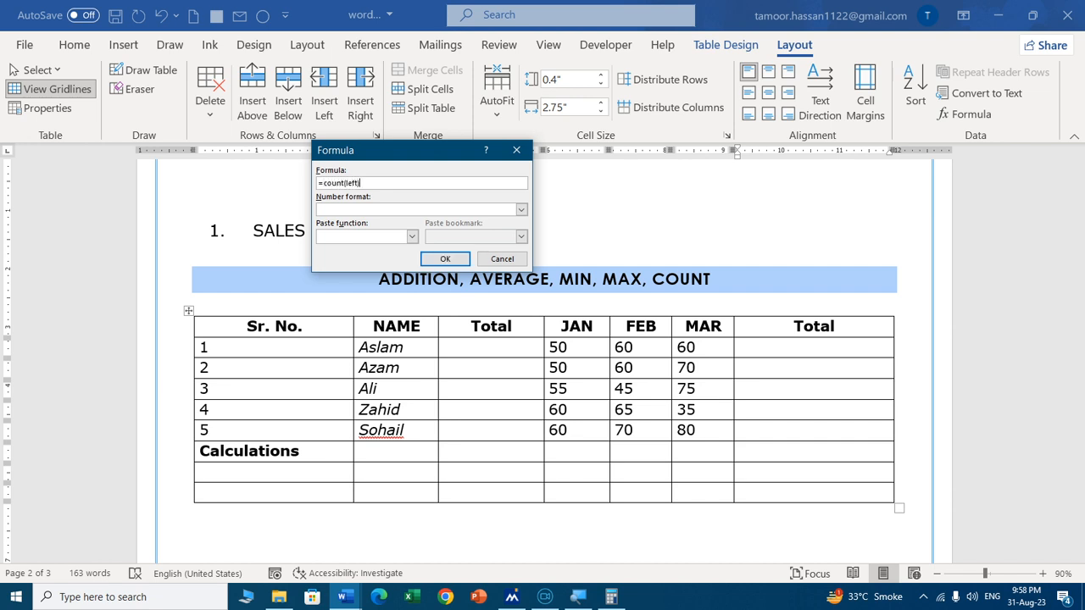
key(Return)
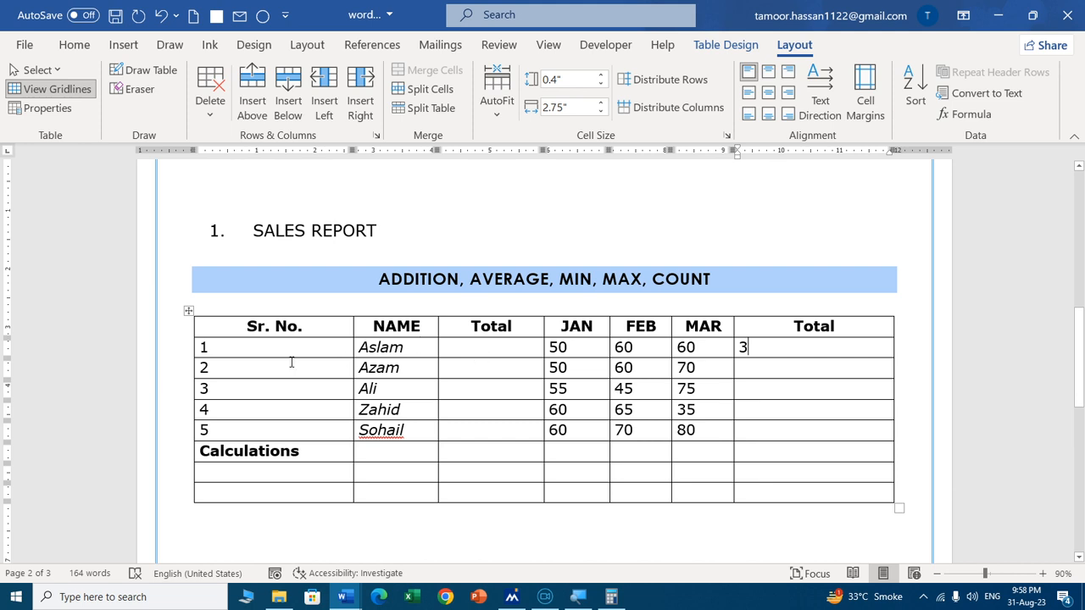
Enter 2 in row 1's first Total cell and update all the document's fields to recalculate the COUNT formula.
click(512, 351)
text(2)
key(ctrl+a)
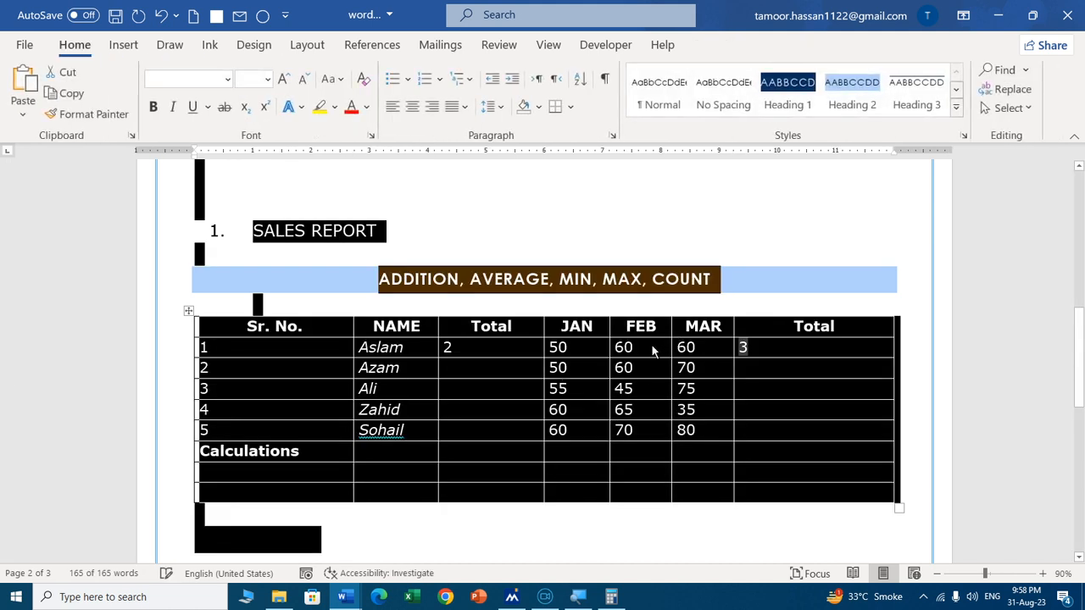
right_click(661, 347)
click(678, 457)
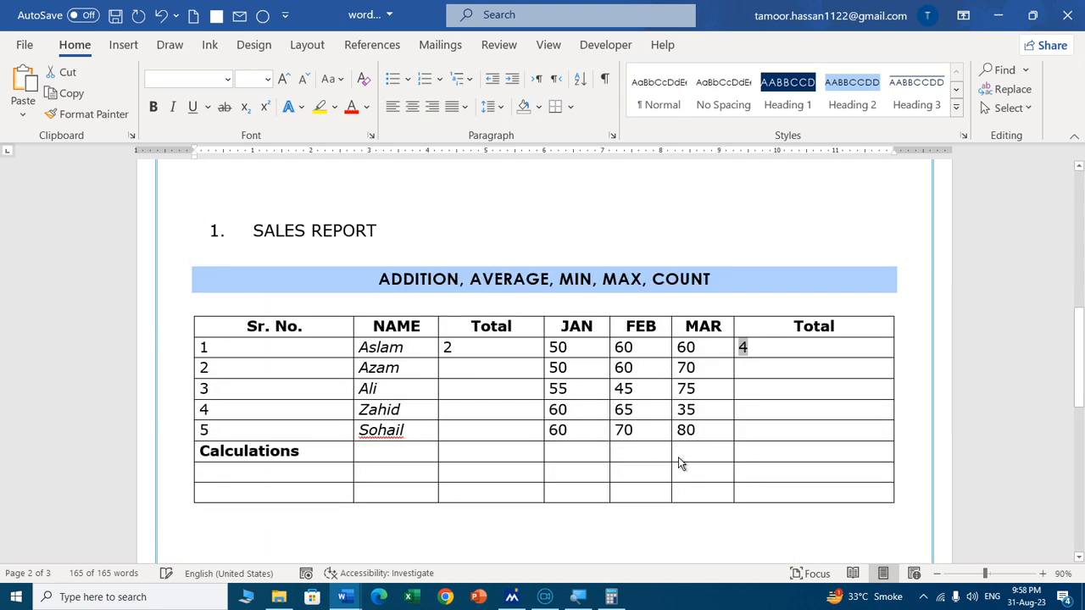
click(773, 356)
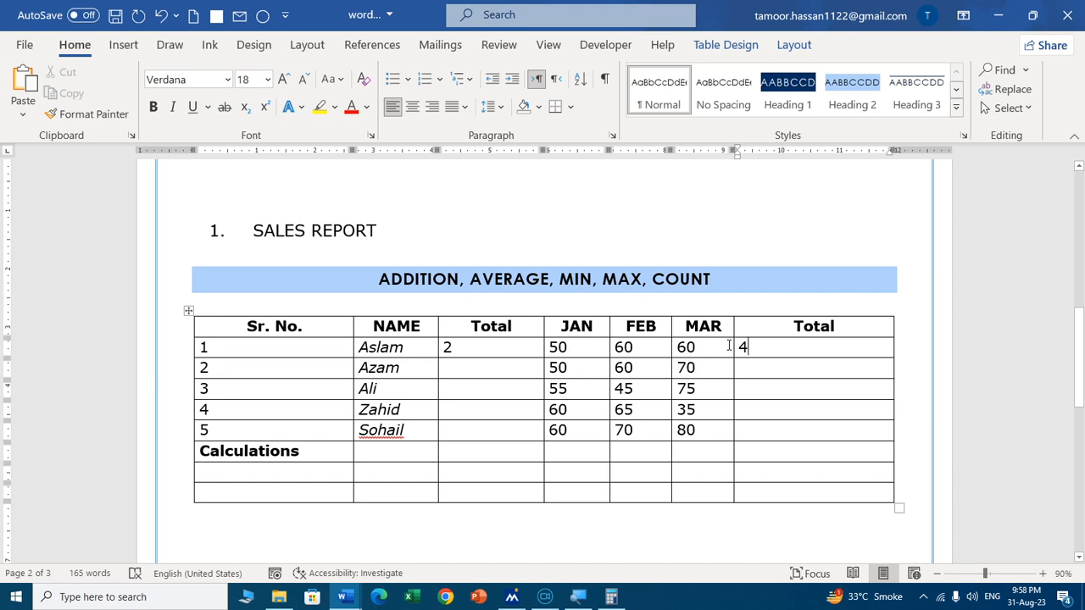
Replace the name in row 1 with 0 and update all fields to recalculate the COUNT formula.
double_click(389, 347)
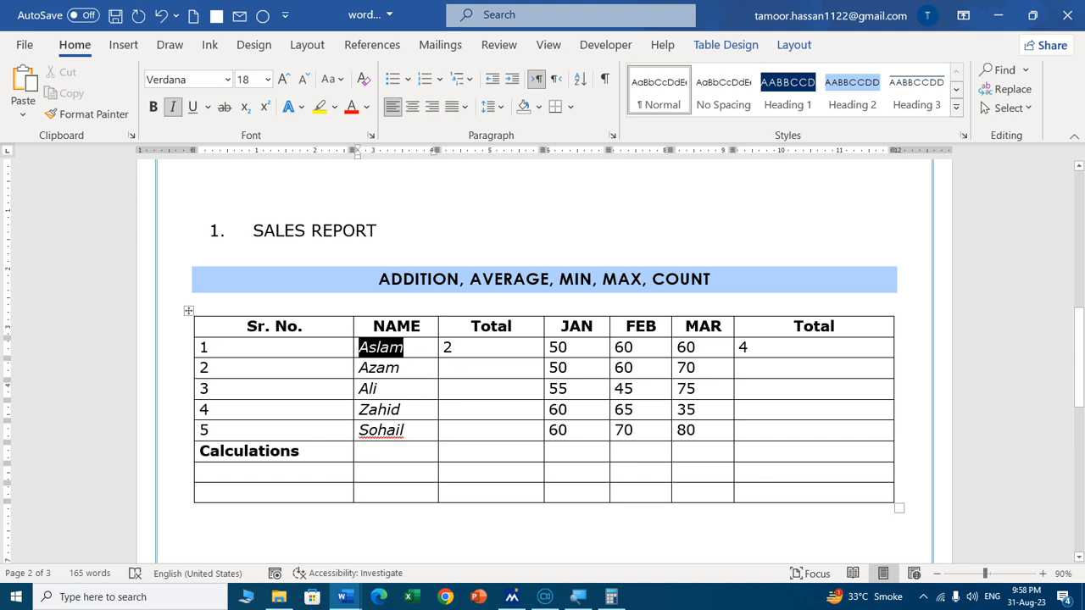
key(BackSpace)
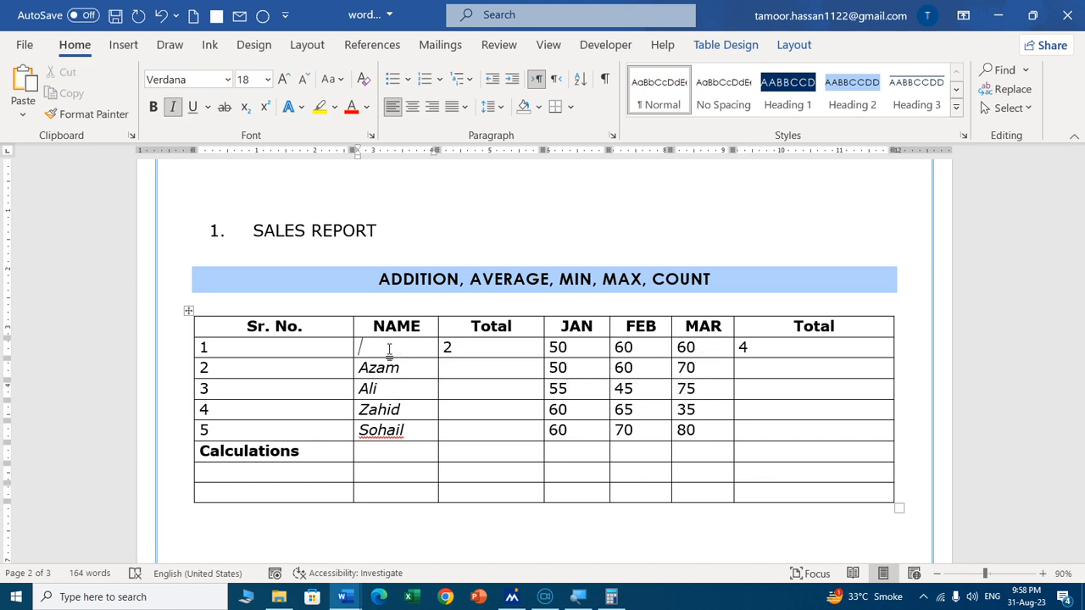
text(0)
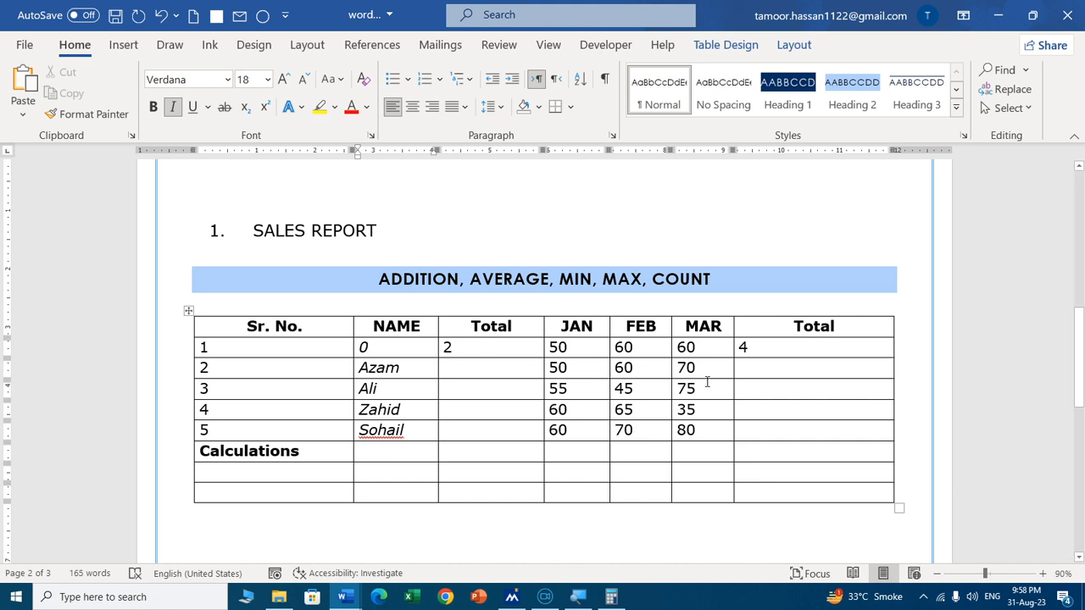
key(ctrl+a)
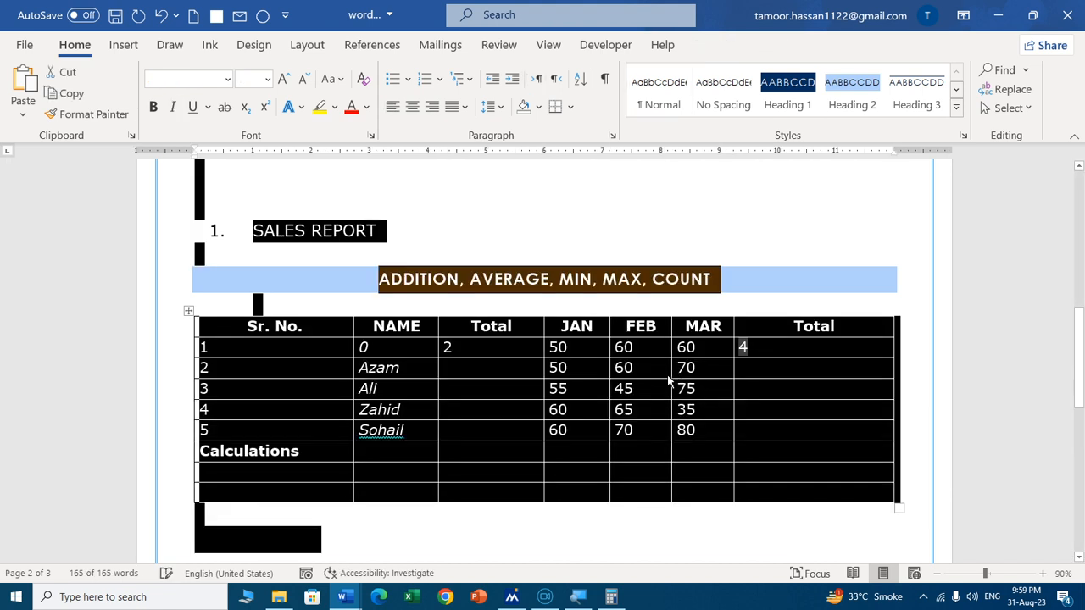
right_click(705, 380)
click(717, 270)
click(263, 353)
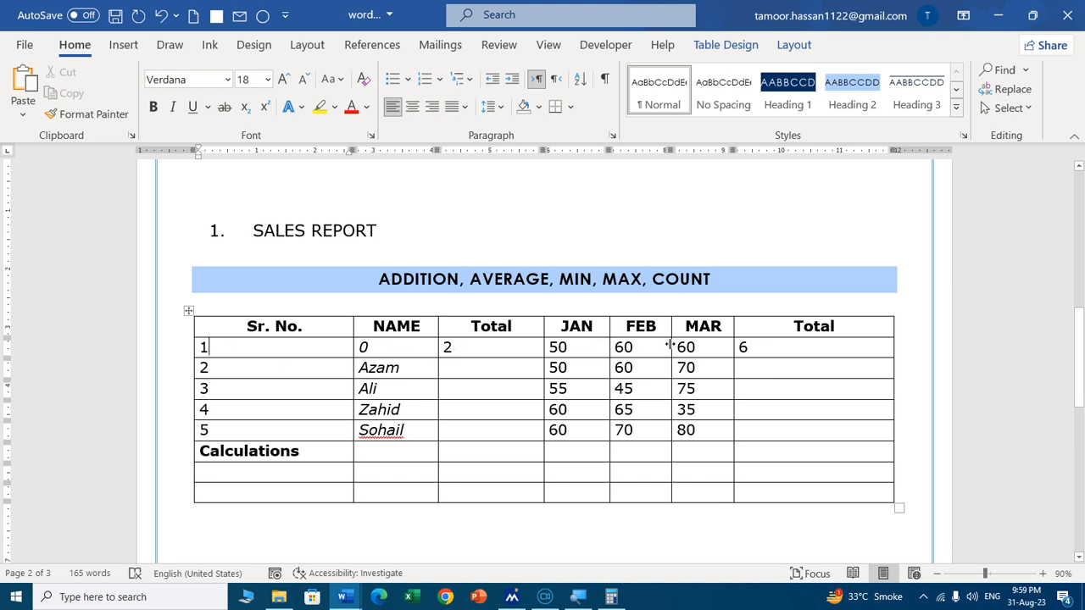
Undo the test edits in row 1 and the COUNT formula inserted in its last Total cell.
key(ctrl+z)
key(ctrl+z)
key(ctrl+z)
key(ctrl+z)
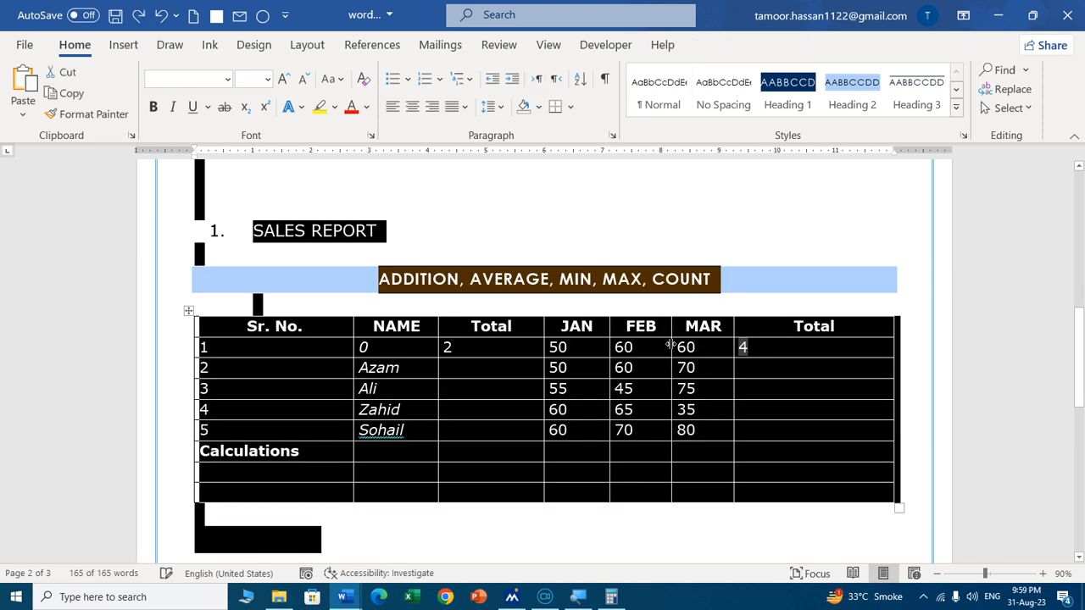
key(ctrl+z)
key(ctrl+z)
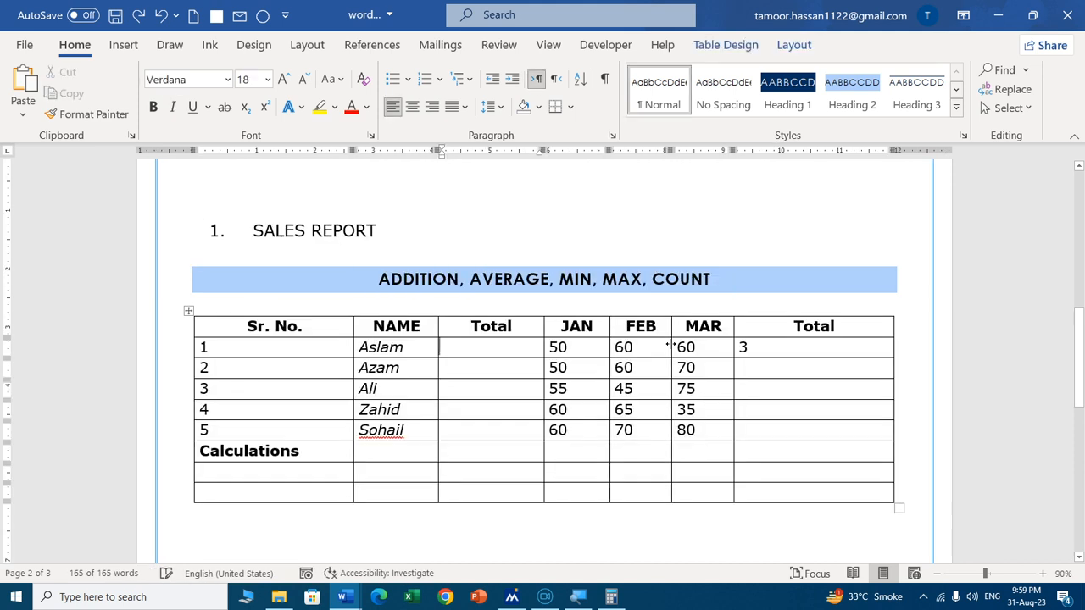
key(ctrl+z)
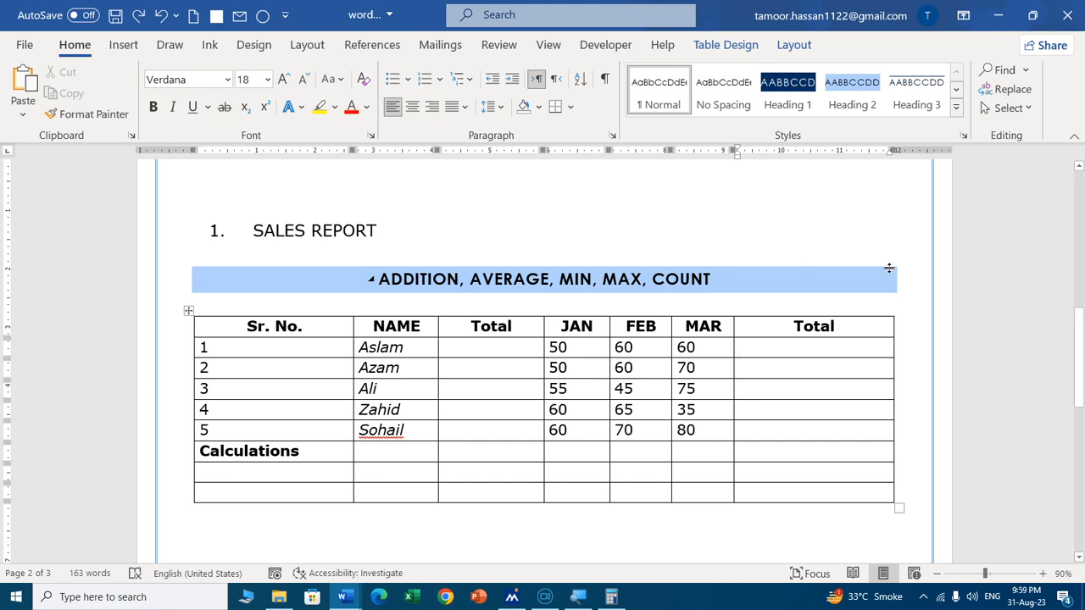
Try the formula field =c2*d2 in Pencil's Gross Amount cell, calculate it, and delete the result.
drag(1077, 314, 1072, 444)
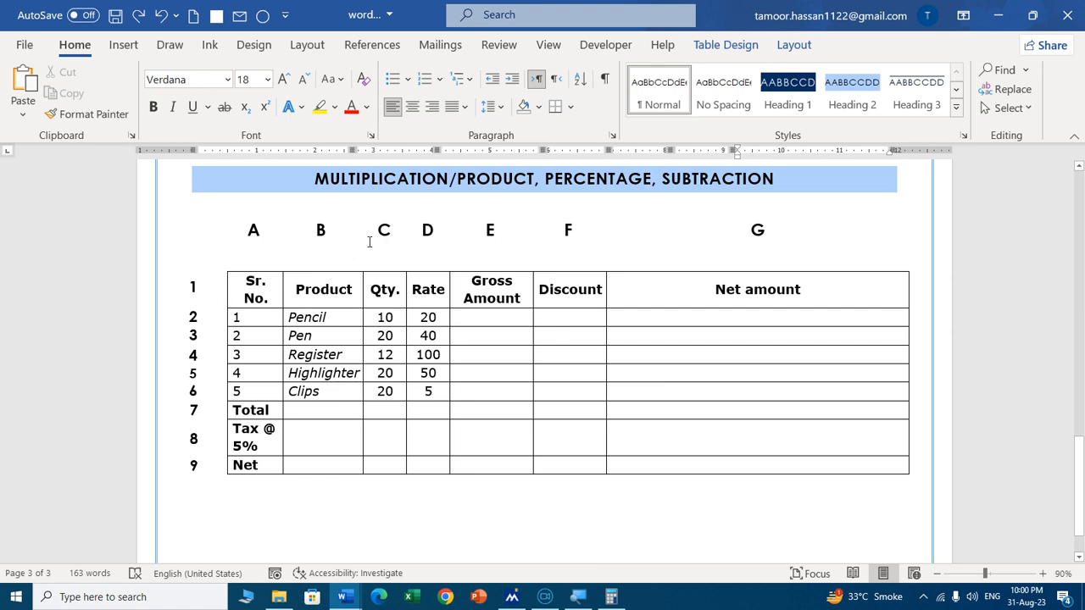
click(479, 315)
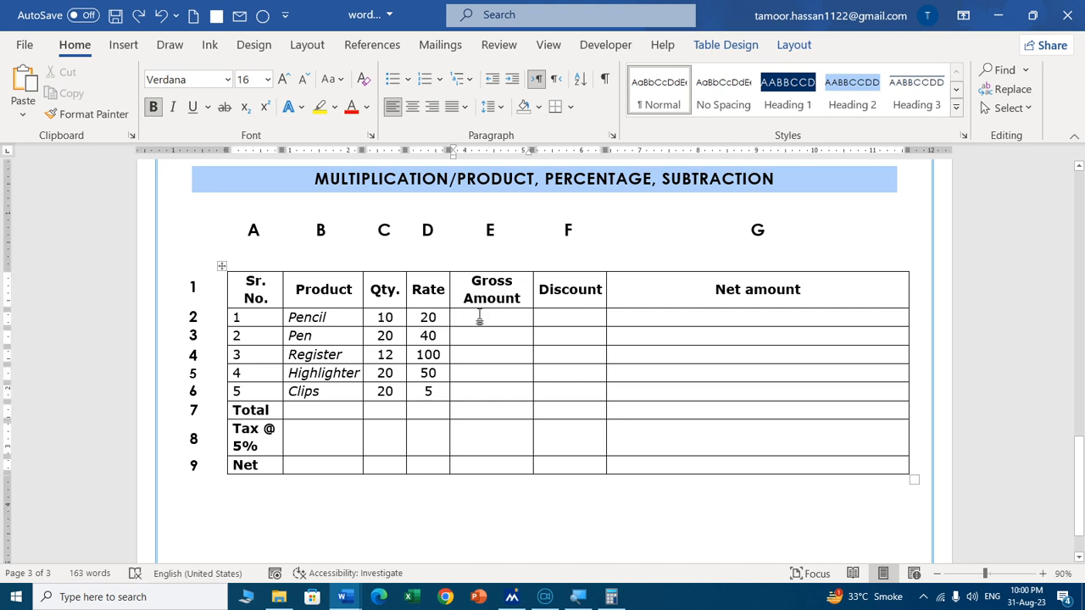
key(ctrl+F9)
text(=)
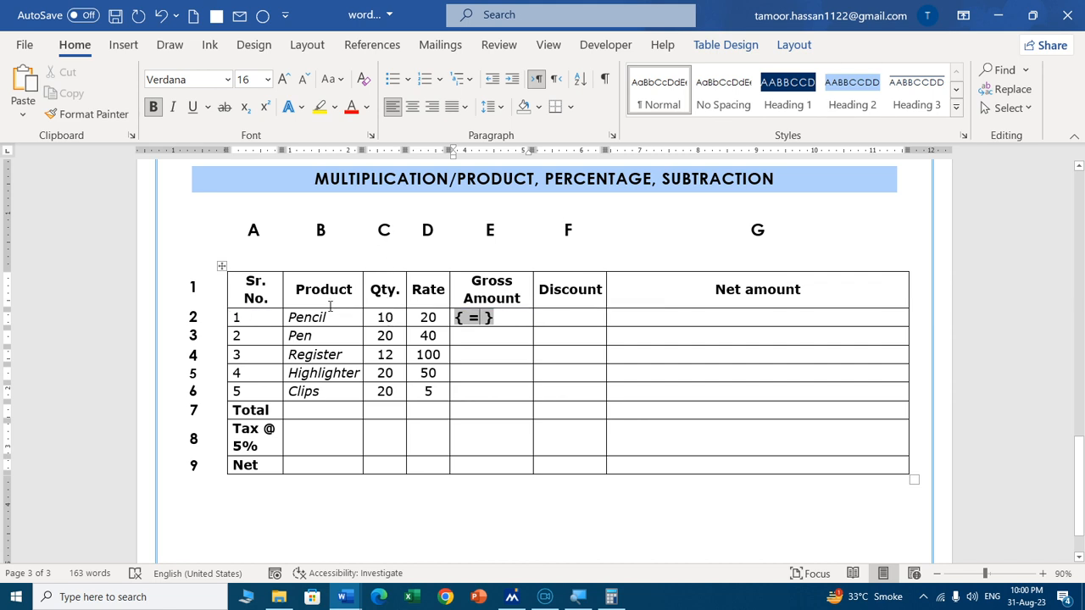
text(c2*)
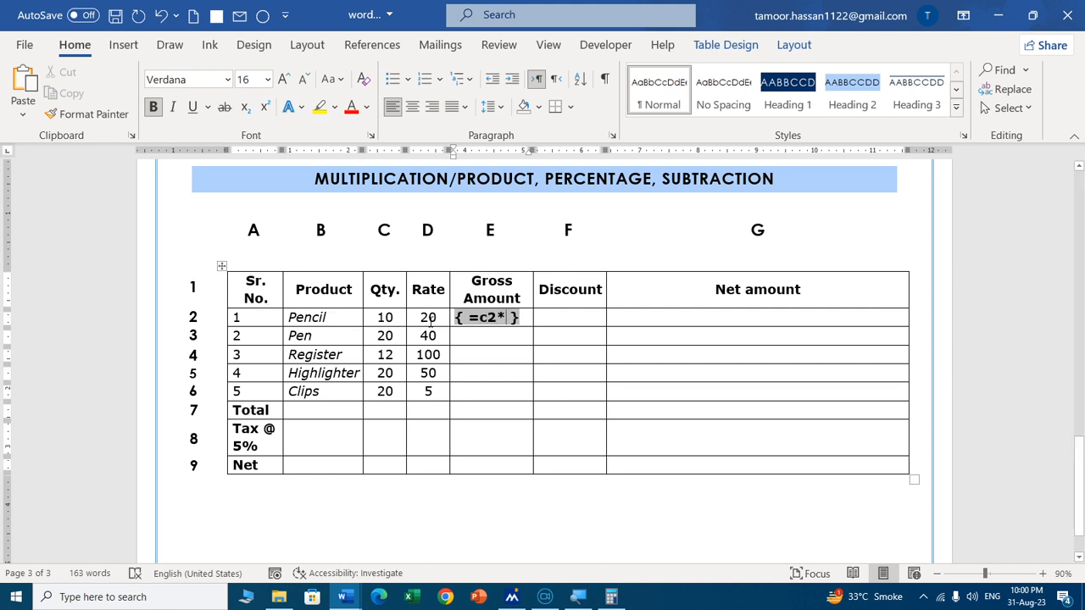
text(d2)
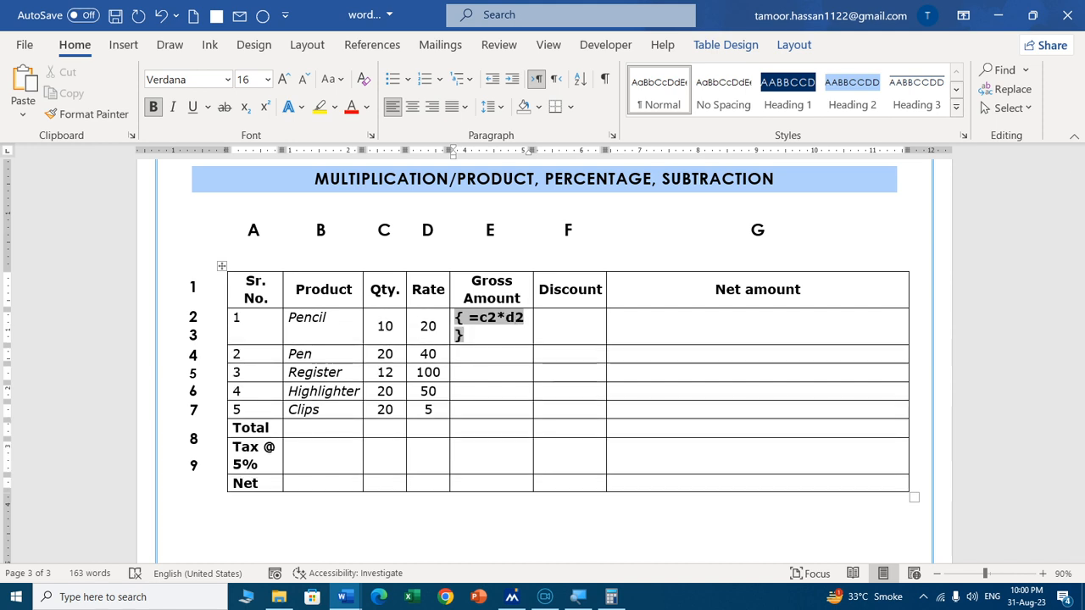
key(F9)
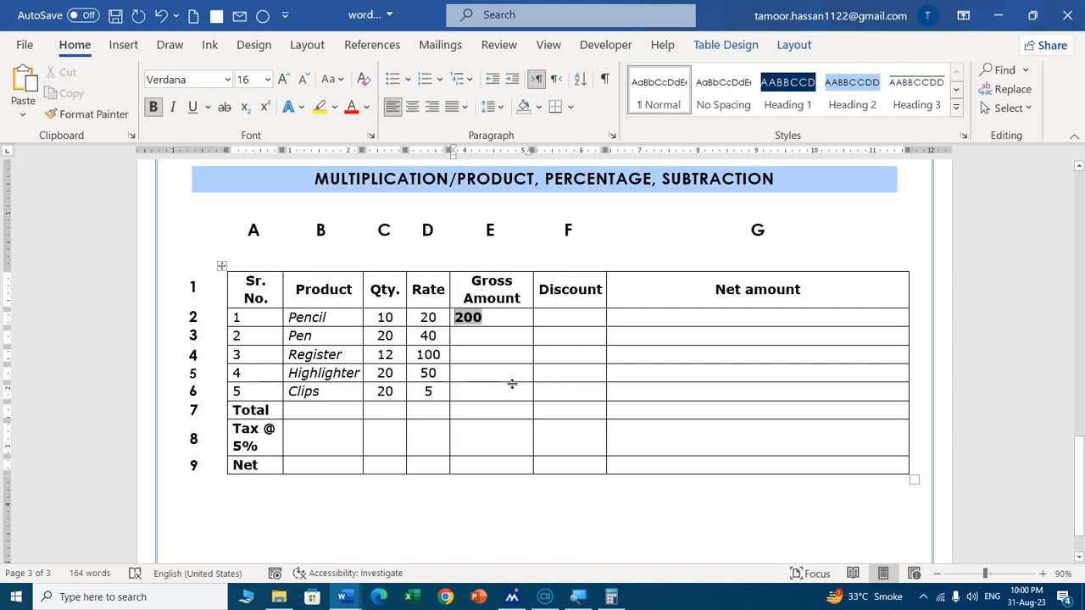
key(shift+Left)
key(Delete)
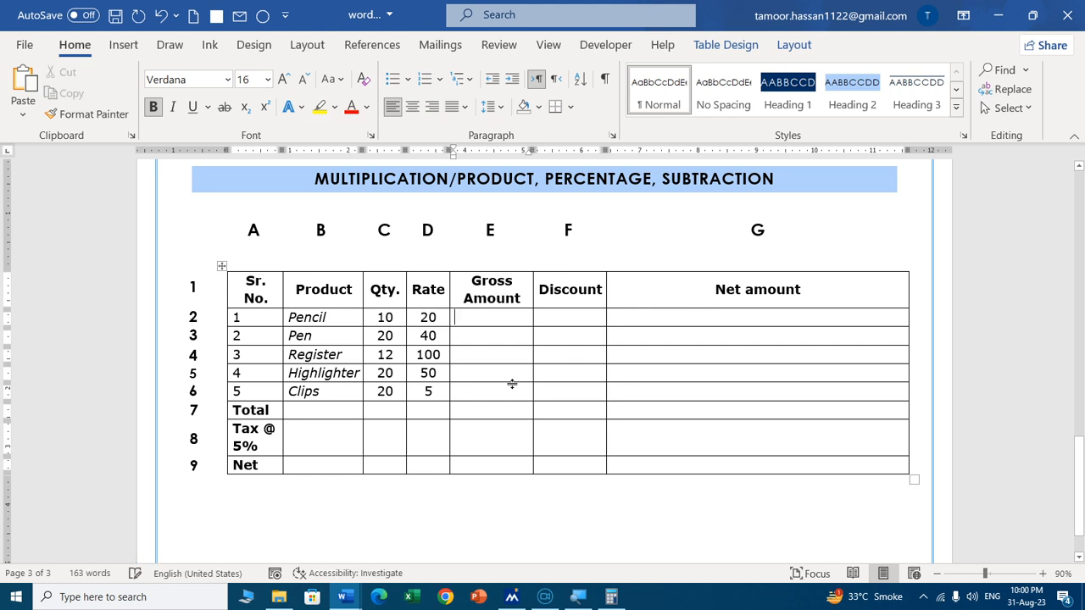
Try to insert a PRODUCT(left) formula in Pencil's Gross Amount cell through the Formula dialog, and undo it.
click(794, 44)
click(949, 117)
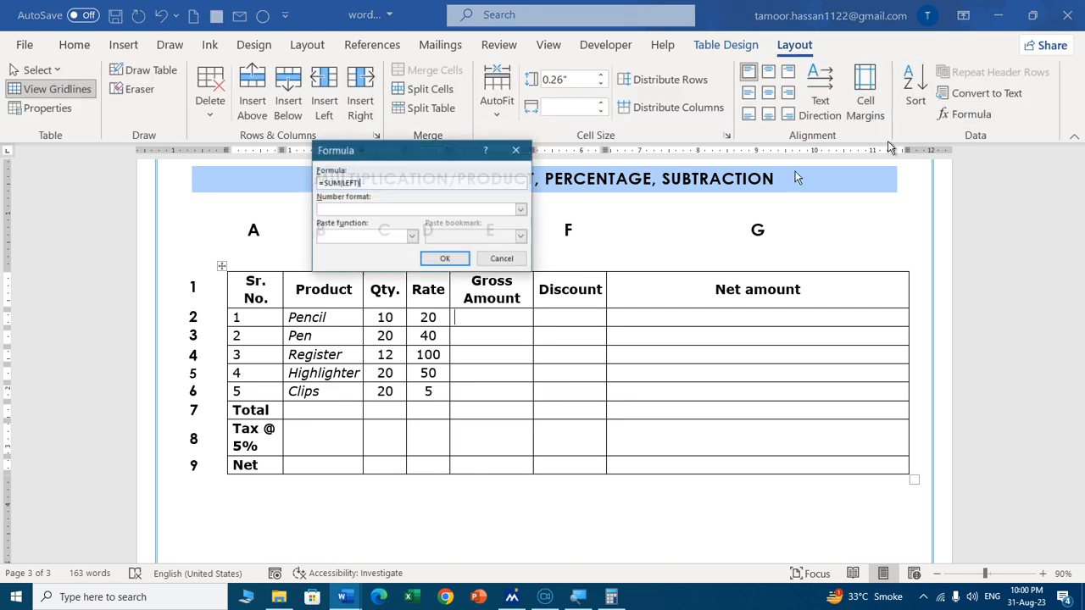
key(BackSpace)
key(BackSpace)
key(BackSpace)
key(BackSpace)
key(BackSpace)
key(BackSpace)
key(BackSpace)
key(BackSpace)
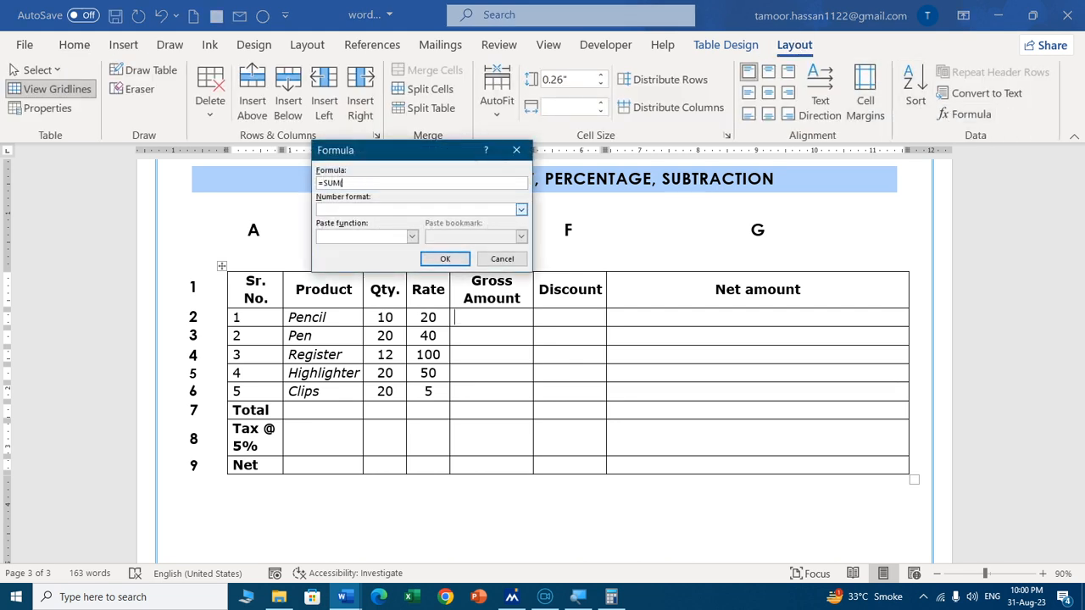
text(produce)
text((left))
key(Return)
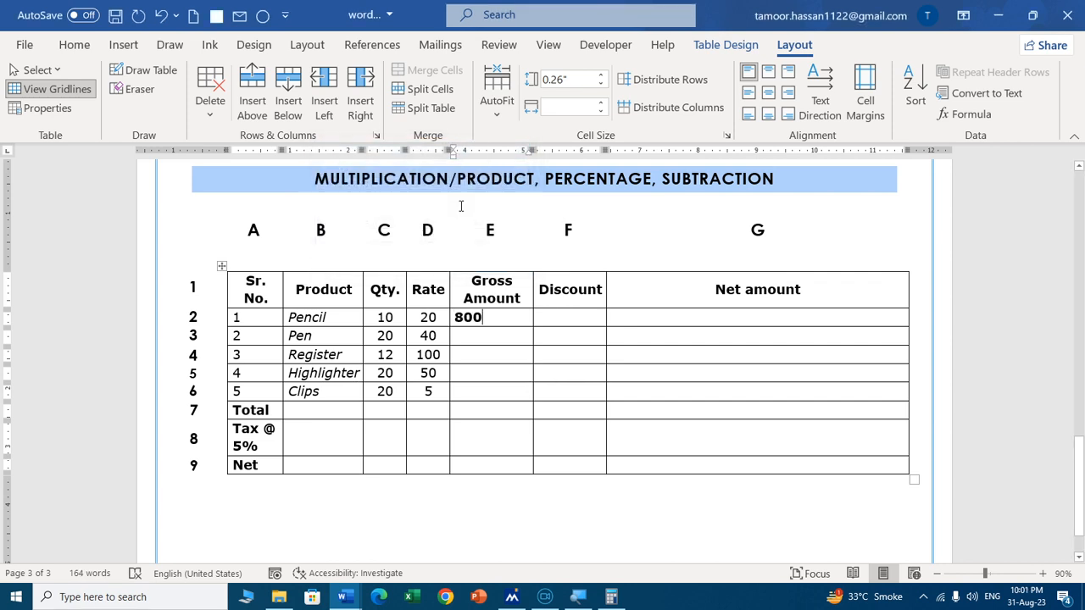
key(ctrl+z)
Clear the MAR values in rows 1 to 5 of the sales report table.
drag(1081, 464, 1074, 324)
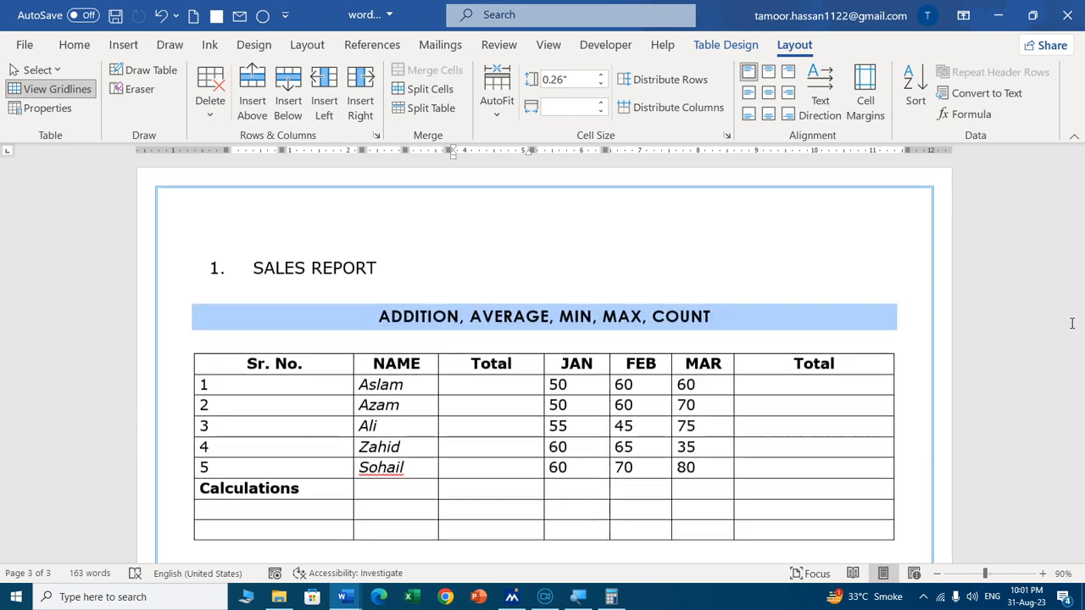
drag(702, 388, 699, 497)
key(Delete)
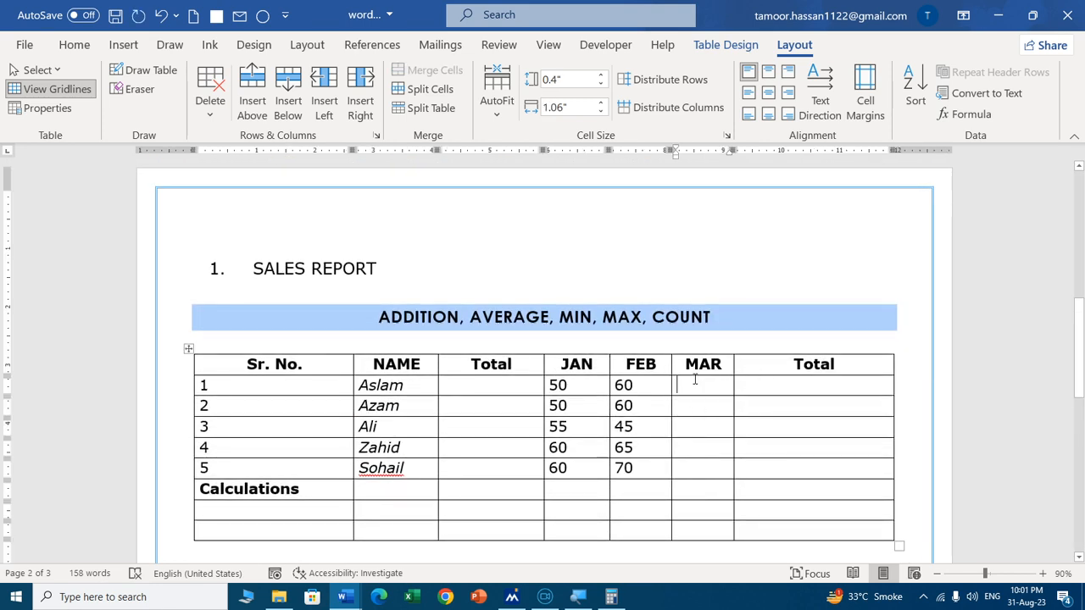
Try the formula field =d2*e2 in row 1's MAR cell, calculate it, and delete the result.
key(ctrl+F9)
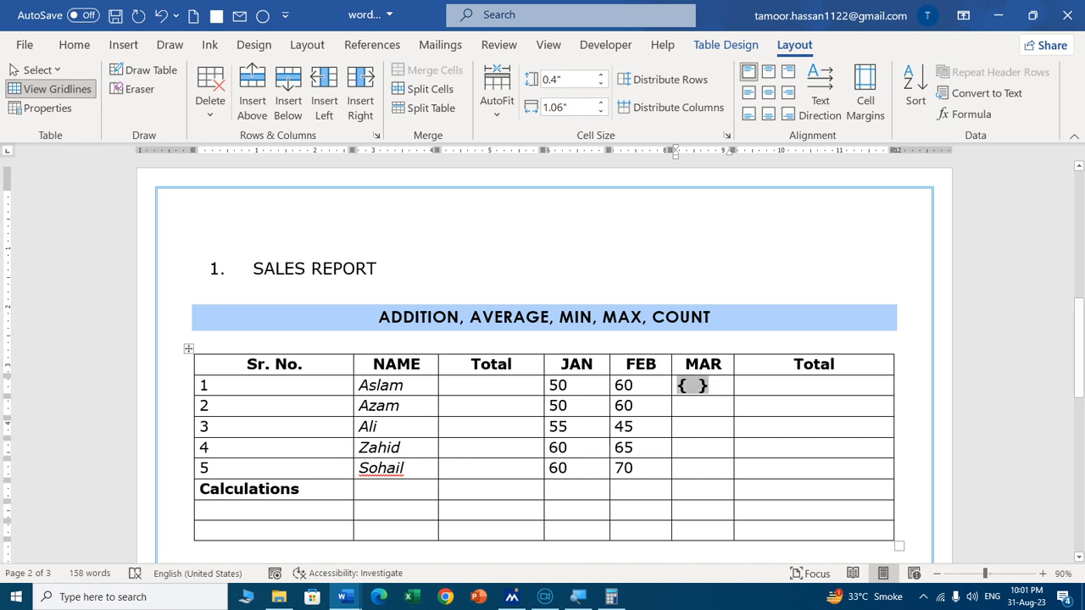
text(=)
text(d2* )
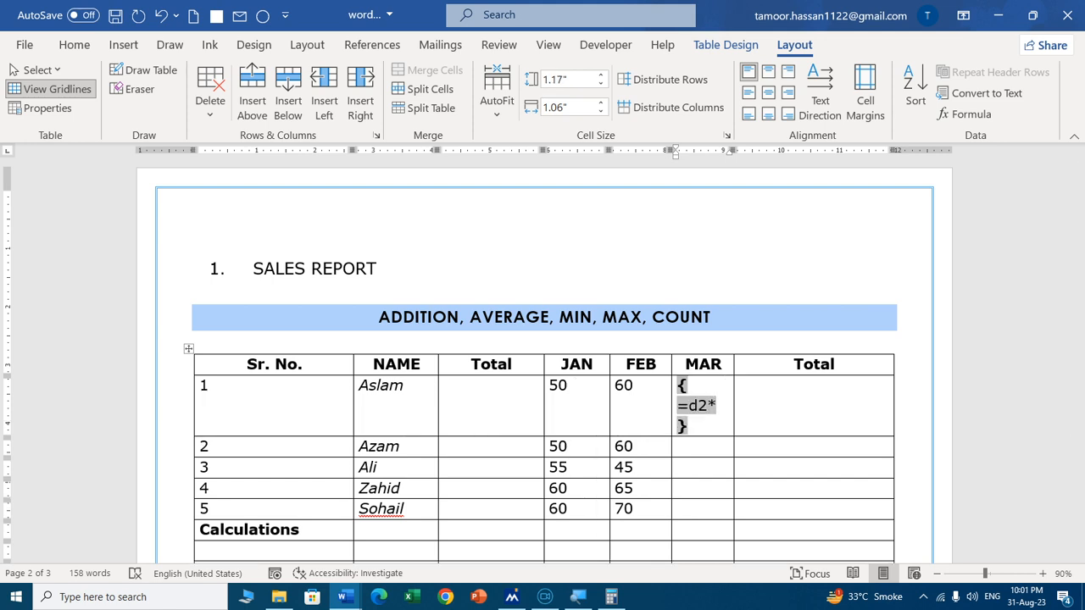
text(e2)
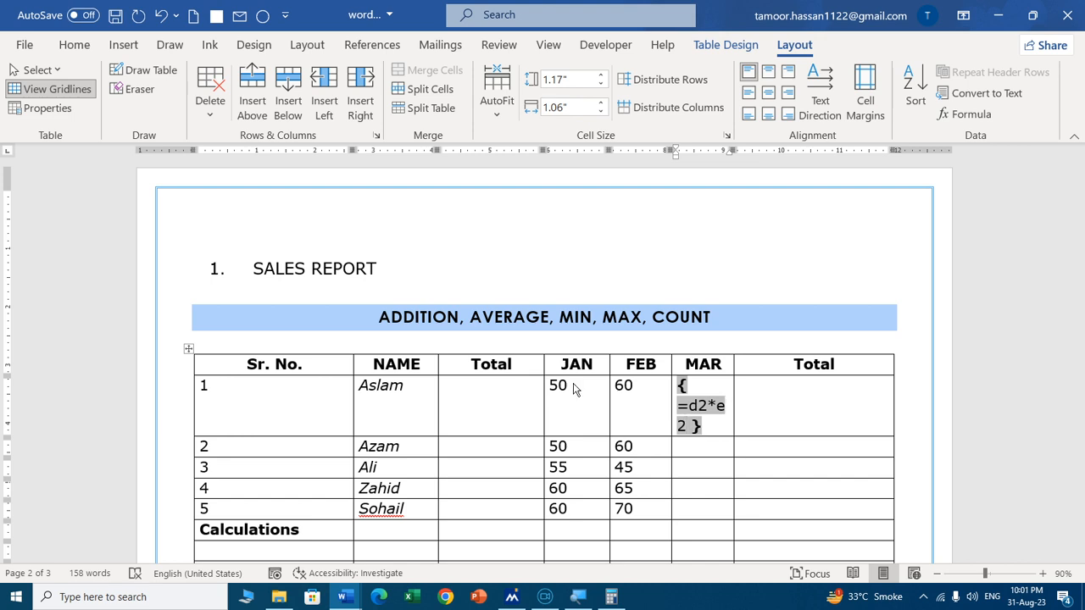
key(F9)
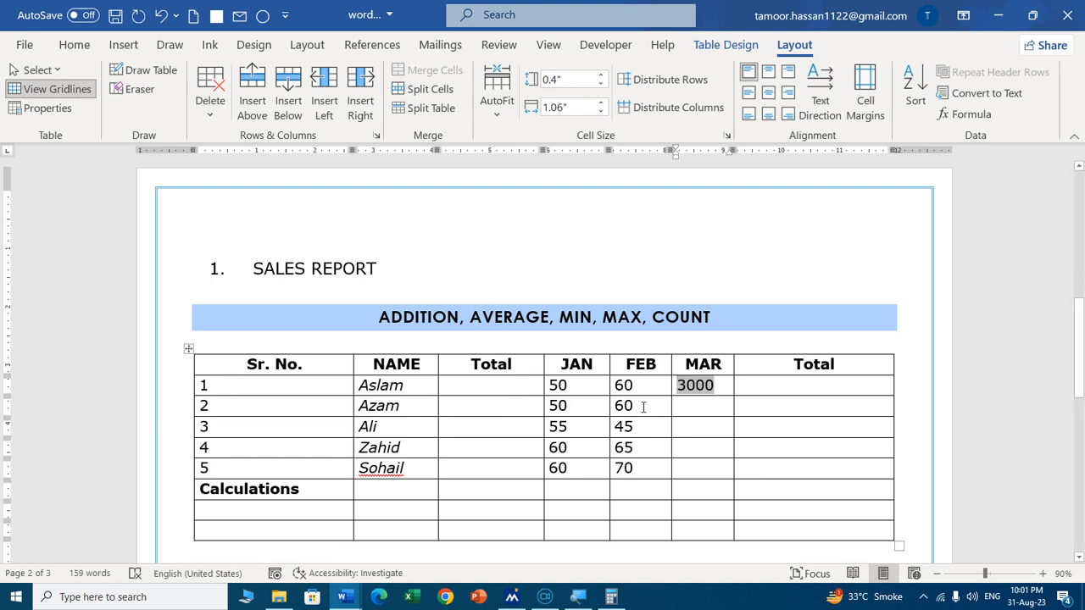
key(BackSpace)
key(BackSpace)
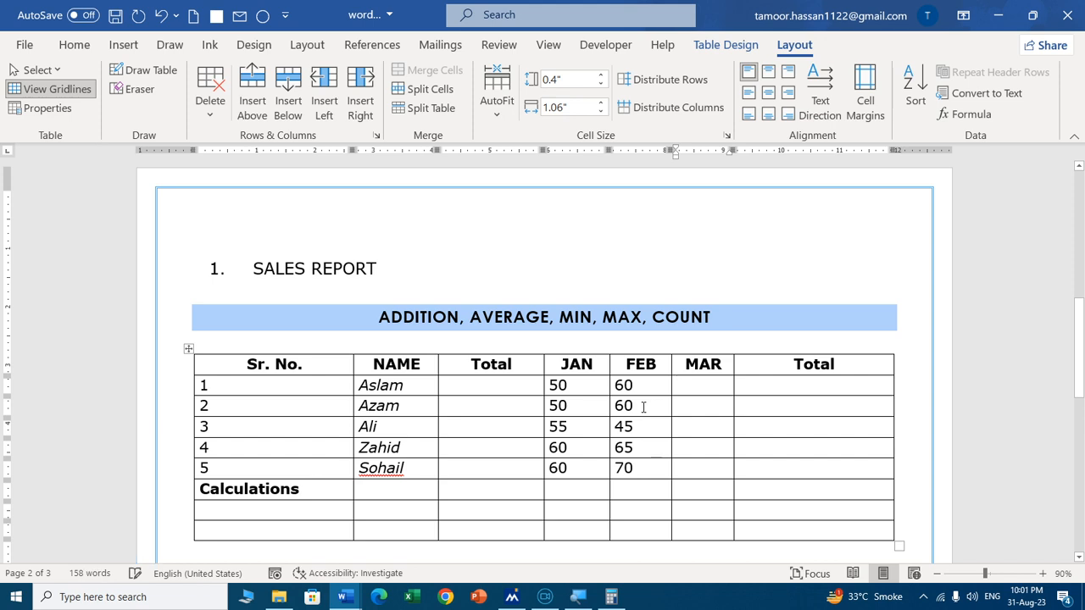
Insert a PRODUCT formula in row 1's MAR cell through the Formula dialog to multiply the JAN and FEB values.
click(941, 116)
key(BackSpace)
key(BackSpace)
key(BackSpace)
key(BackSpace)
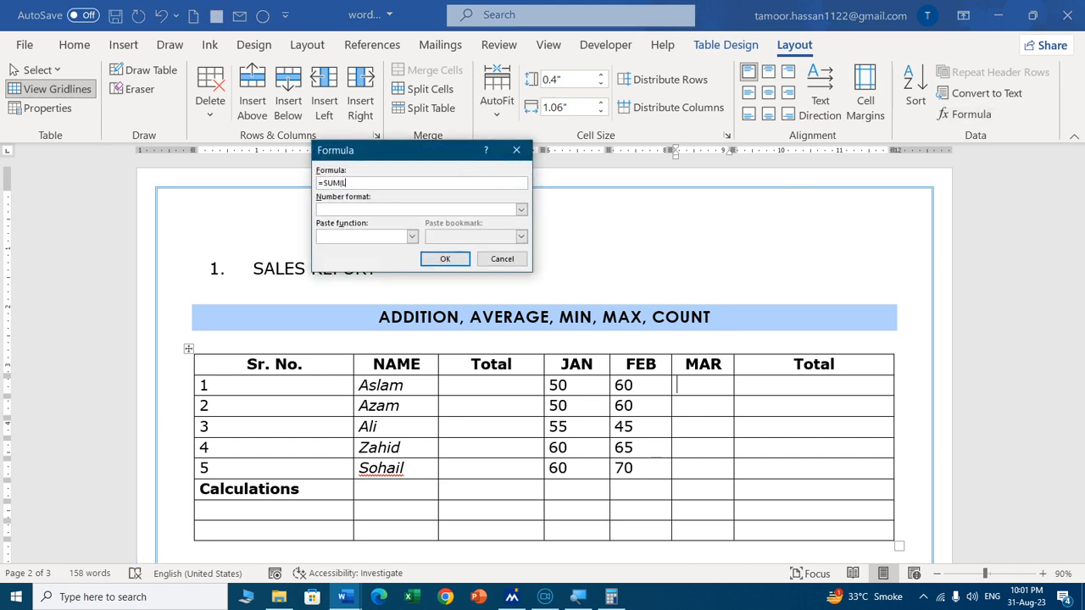
key(BackSpace)
key(BackSpace)
key(BackSpace)
key(BackSpace)
key(BackSpace)
key(BackSpace)
text(=produ)
key(Return)
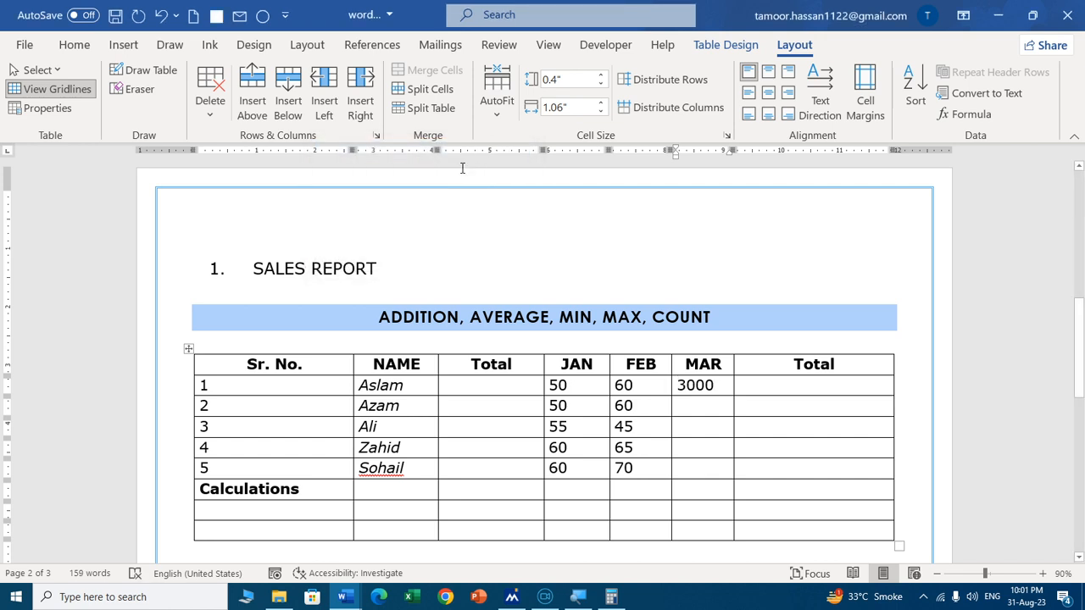
Insert the formula field =c2*d2 in Pencil's Gross Amount cell of the product table and calculate it.
drag(1080, 321, 1073, 432)
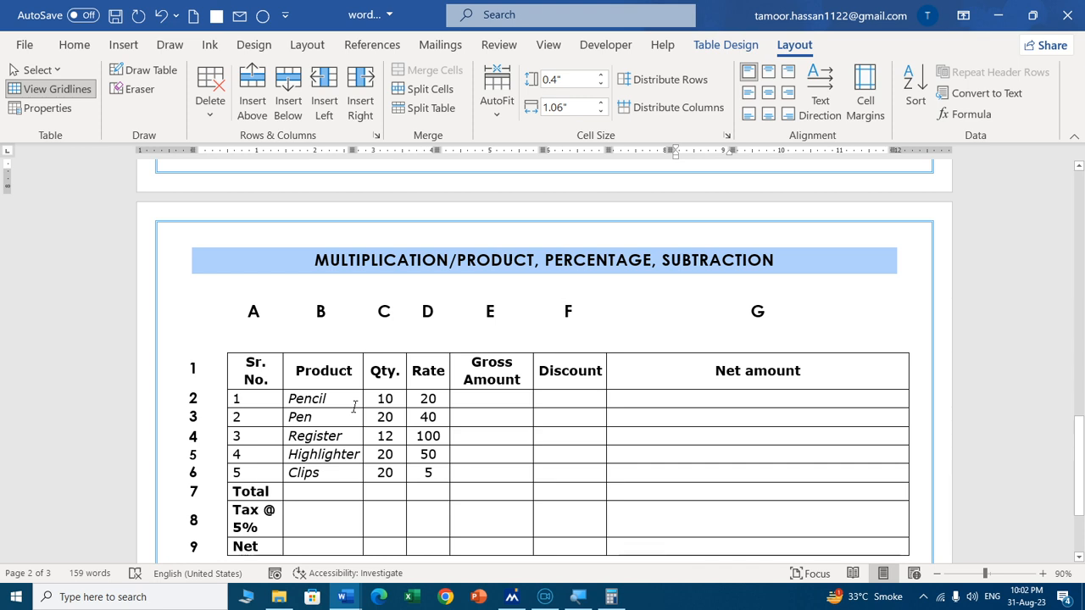
click(485, 400)
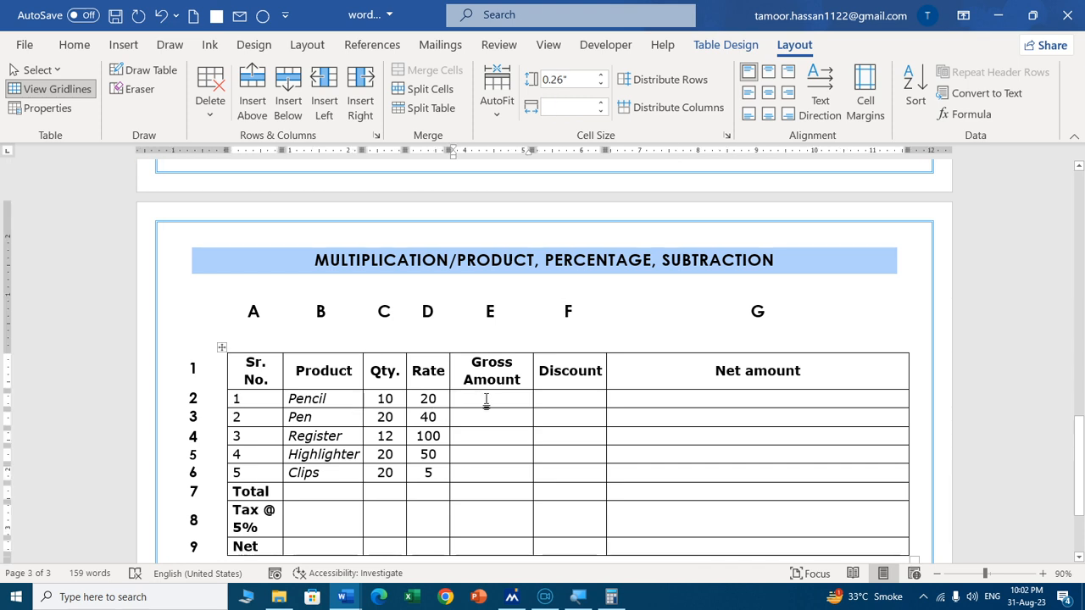
key(ctrl+F9)
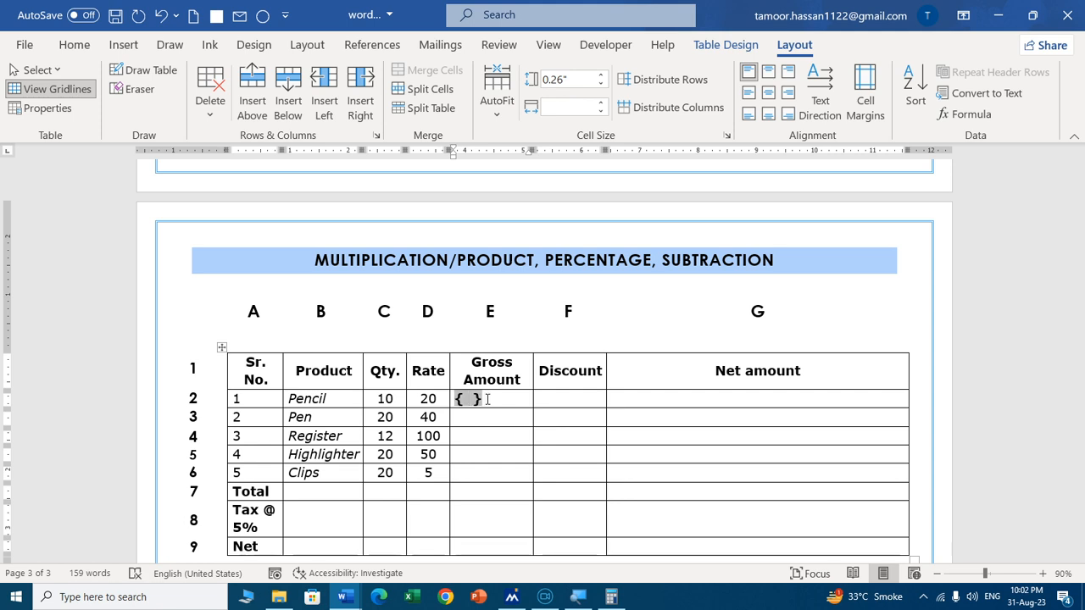
text(=c2*)
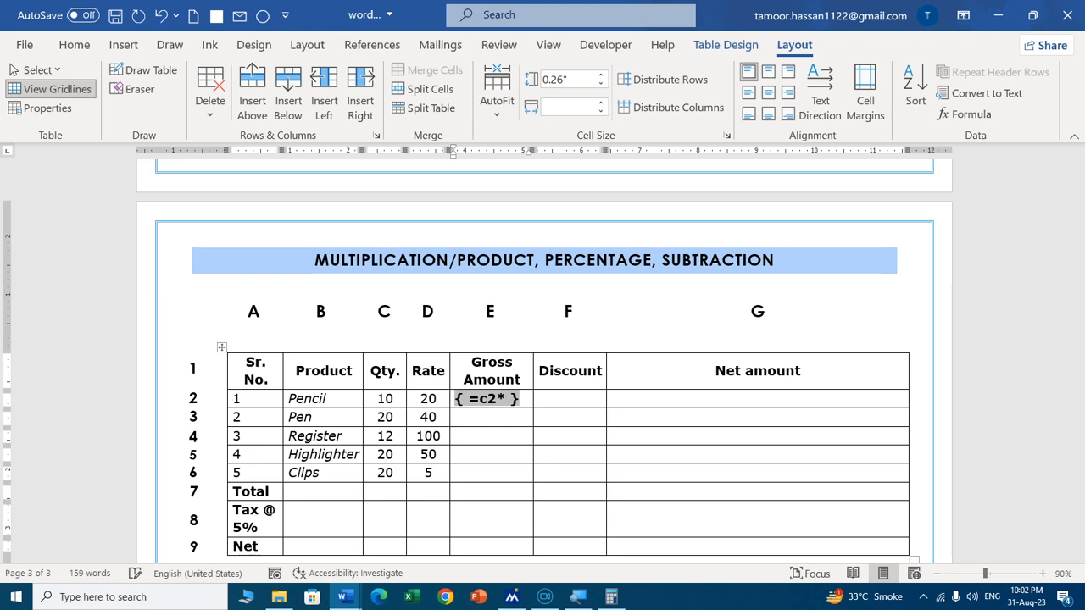
text(d2)
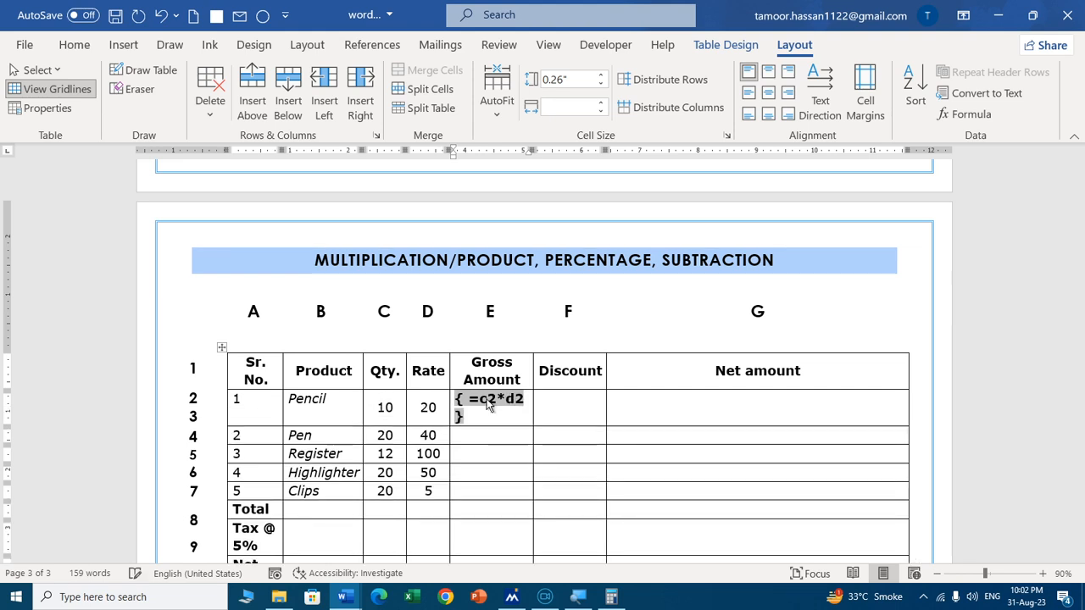
key(F9)
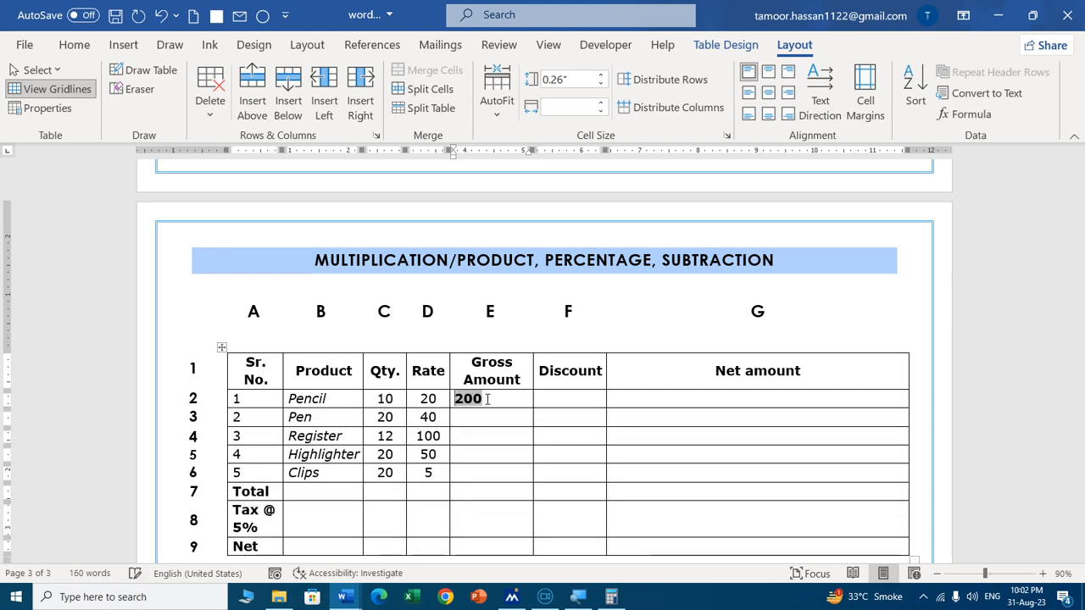
Enter a Discount of 10 for Pencil and calculate its Net amount with the formula field =e2-f2.
click(567, 398)
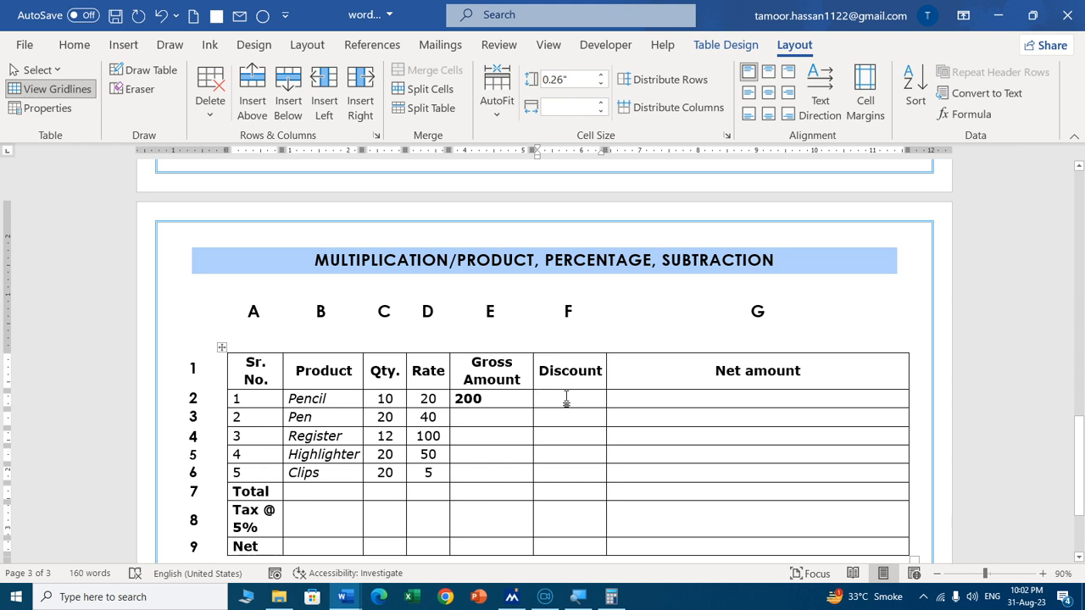
text(10)
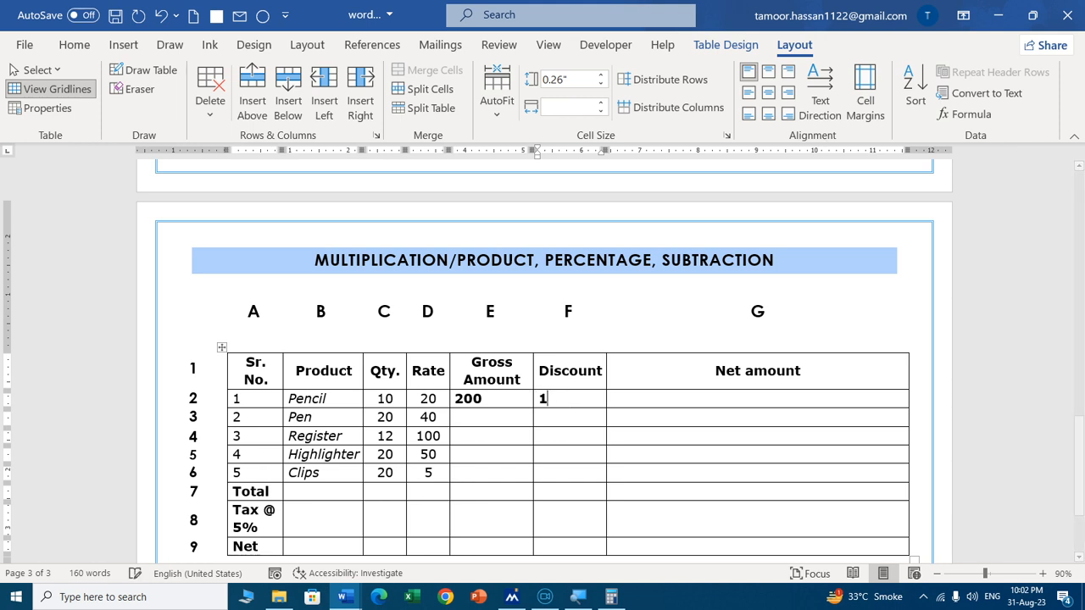
click(746, 398)
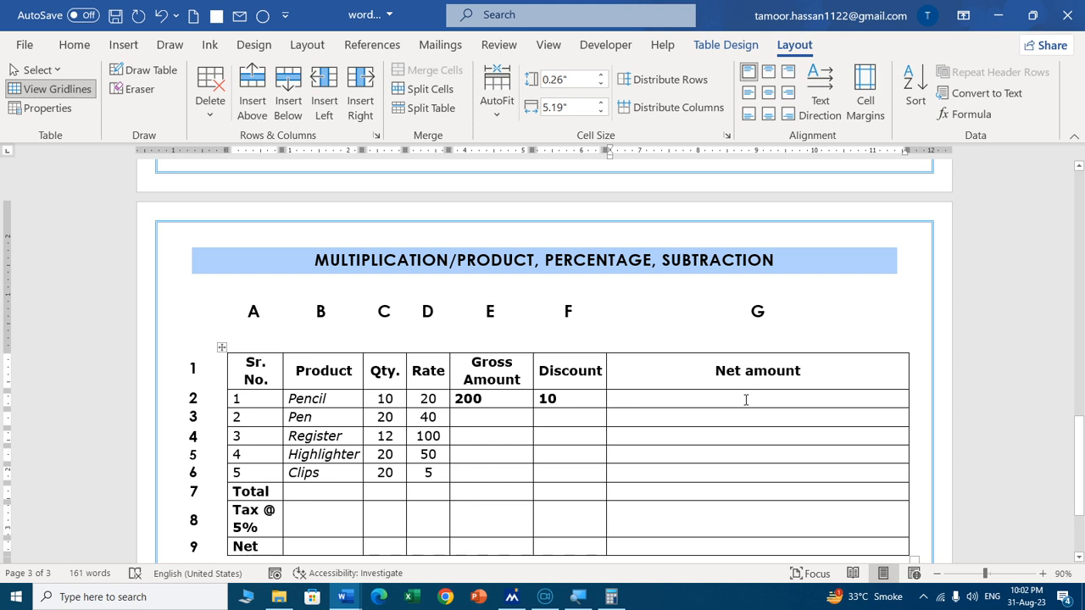
key(ctrl+F9)
text(=)
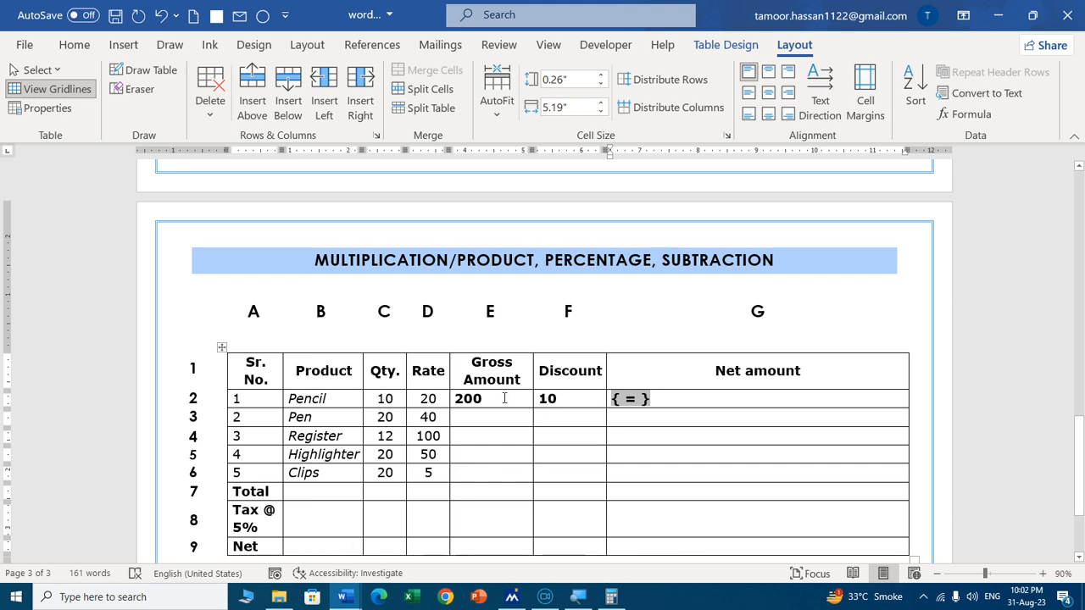
text(e2)
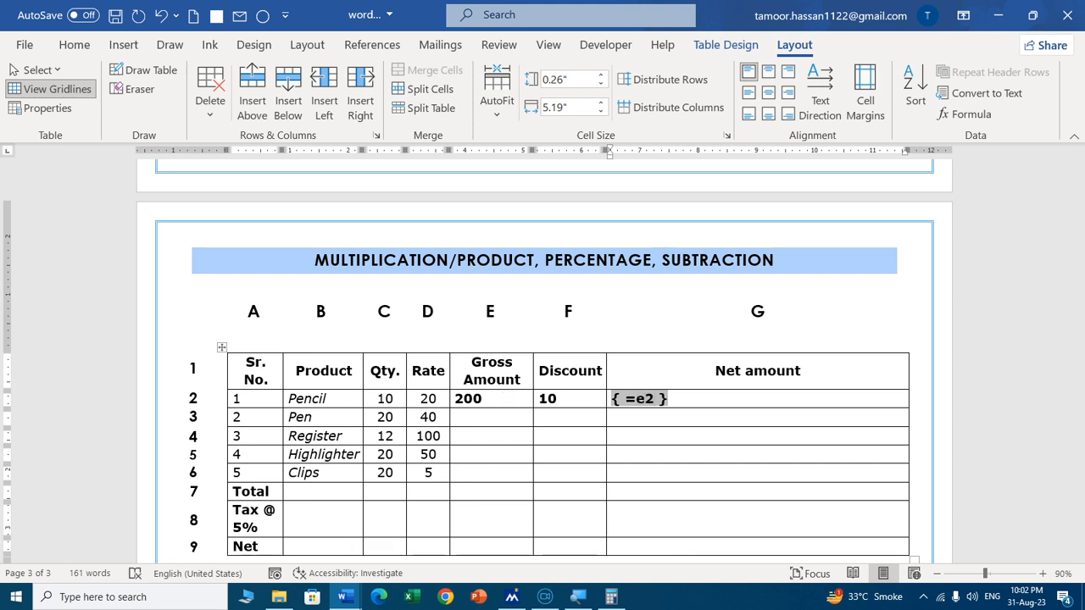
text(-)
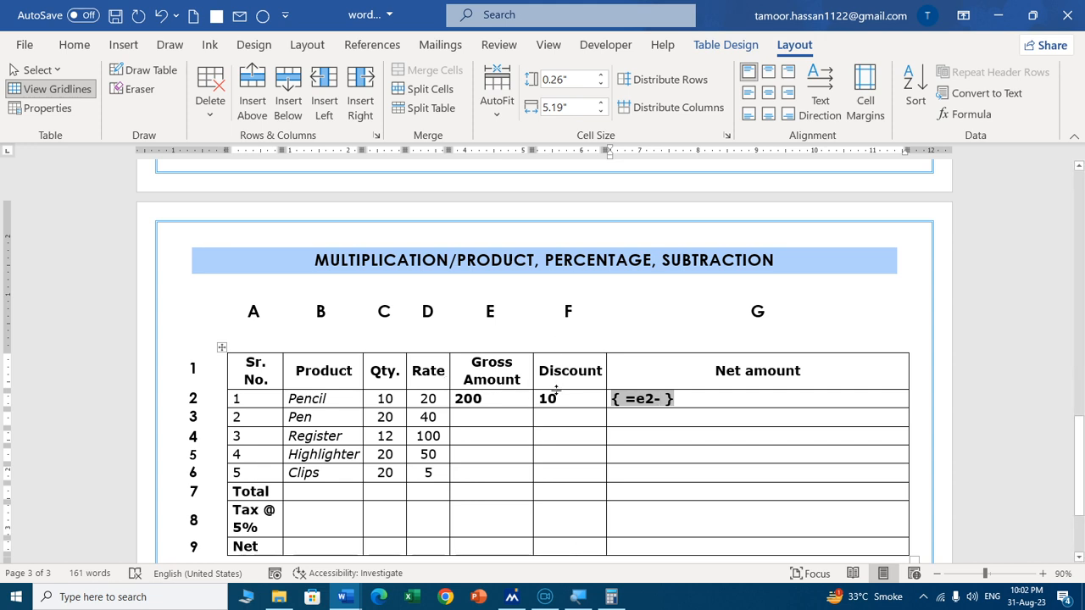
text(f2)
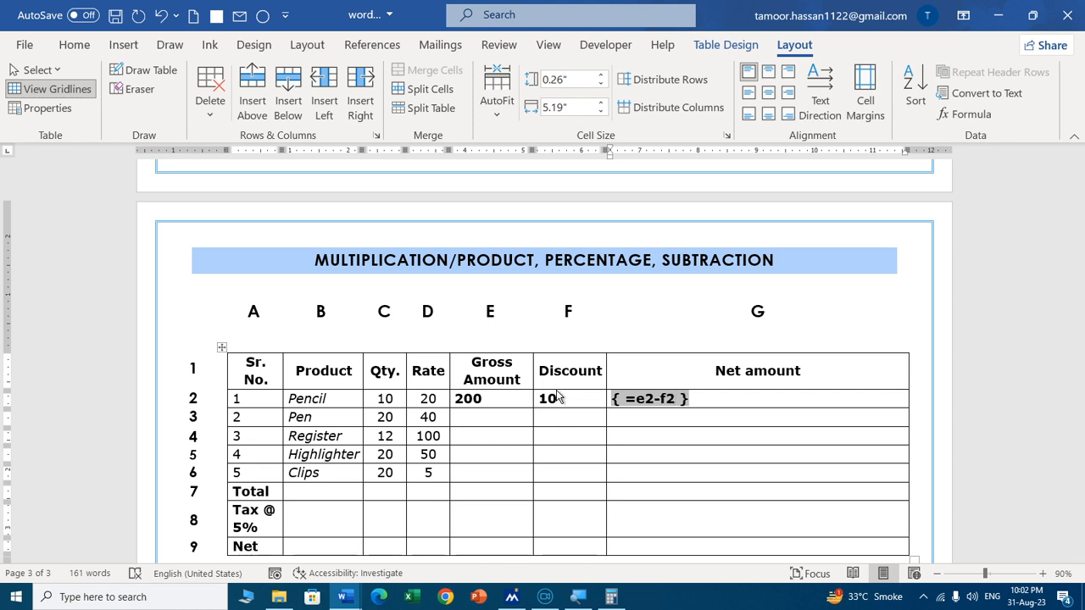
key(F9)
click(675, 434)
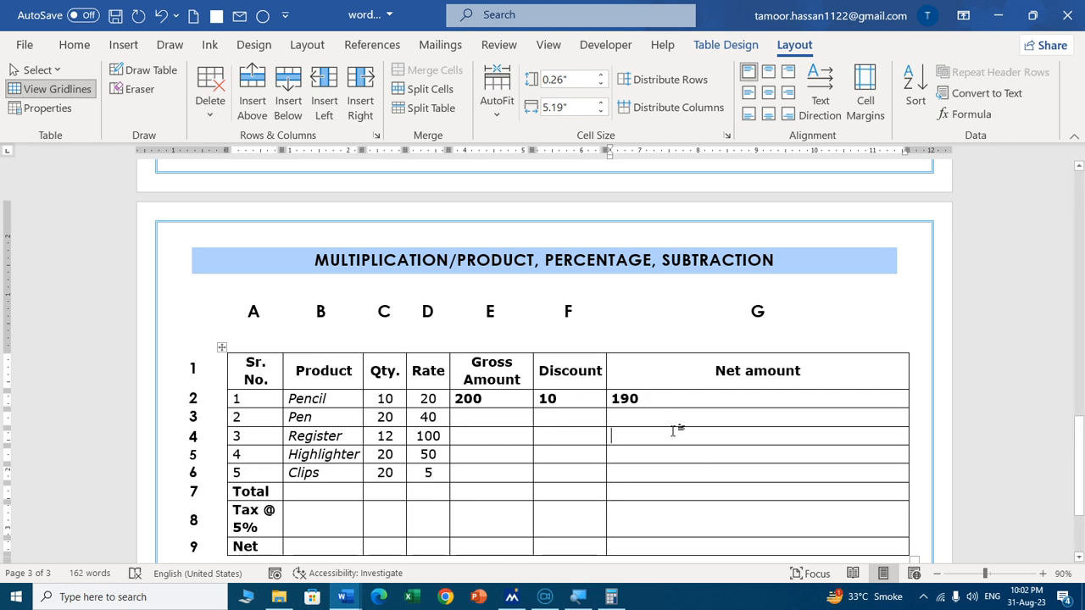
Display the document's field codes and widen the Gross Amount column so that Pencil's formula fits on one line.
drag(1081, 423, 1080, 460)
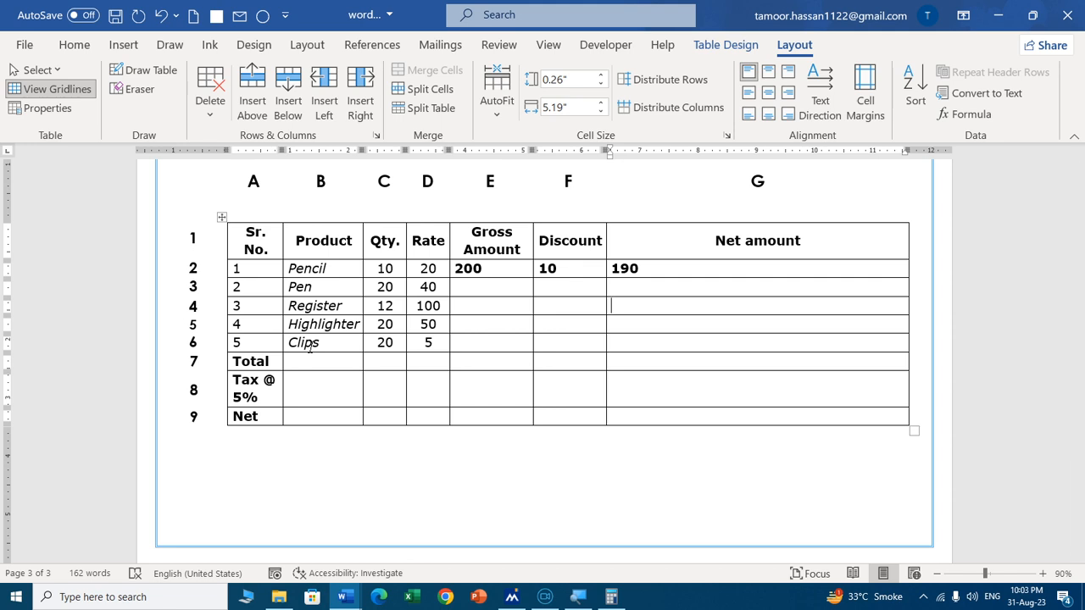
key(alt)
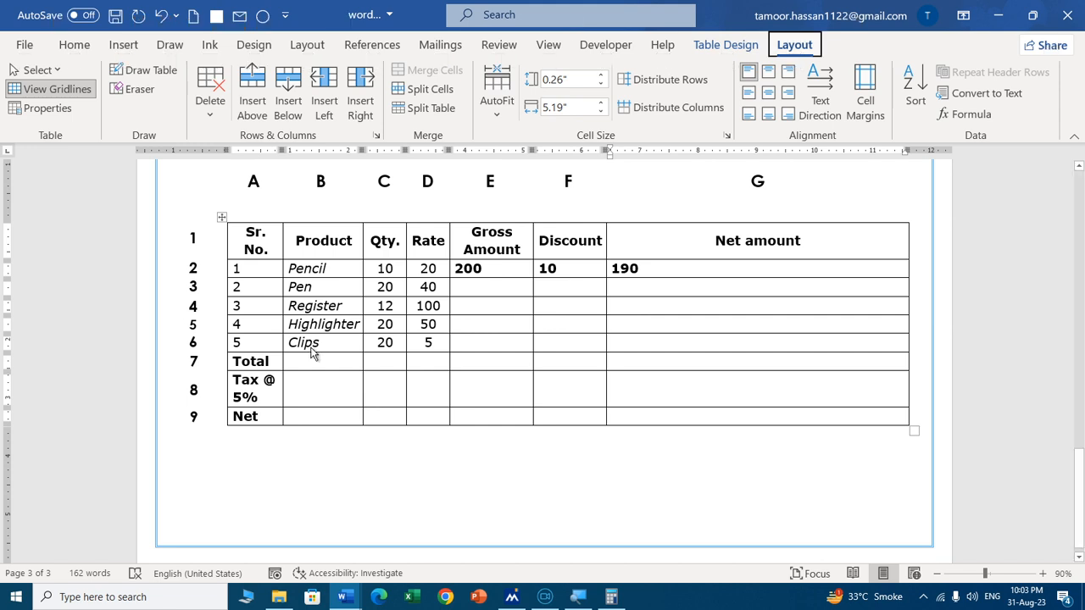
click(531, 350)
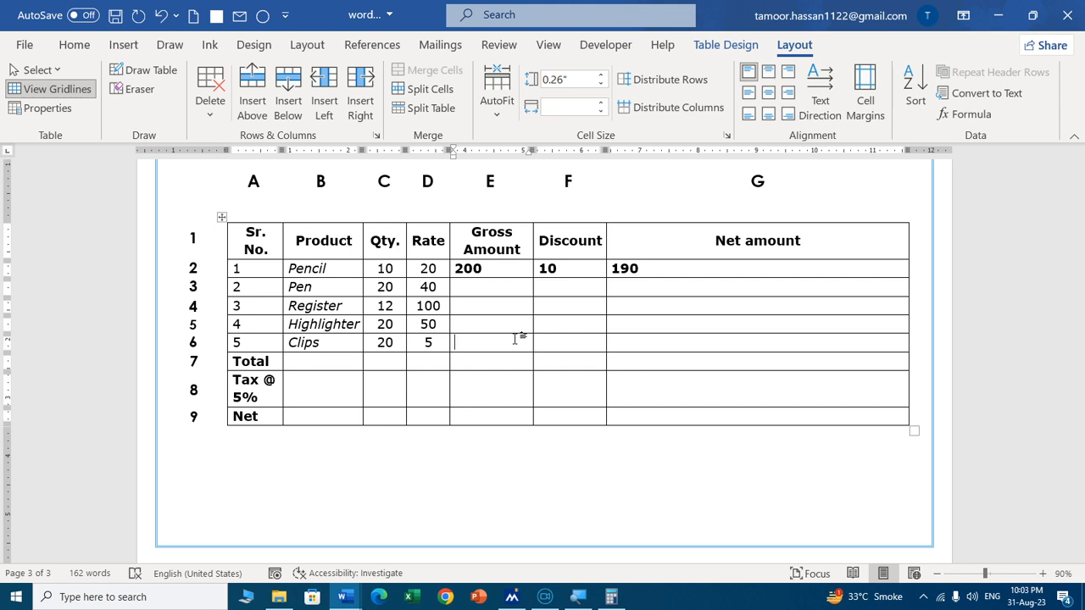
key(ctrl+z)
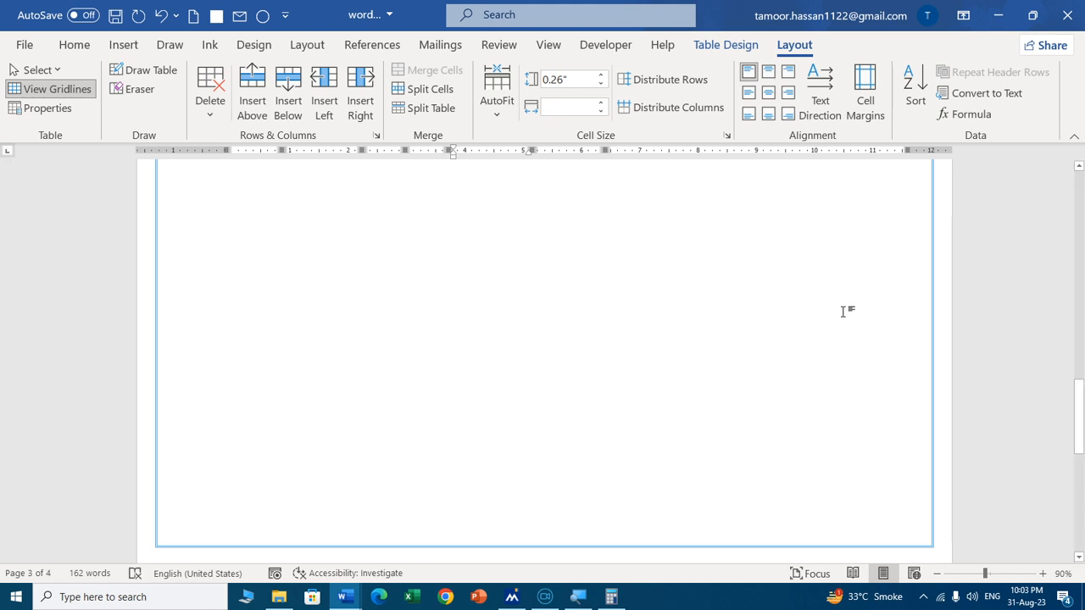
drag(1081, 422, 1050, 517)
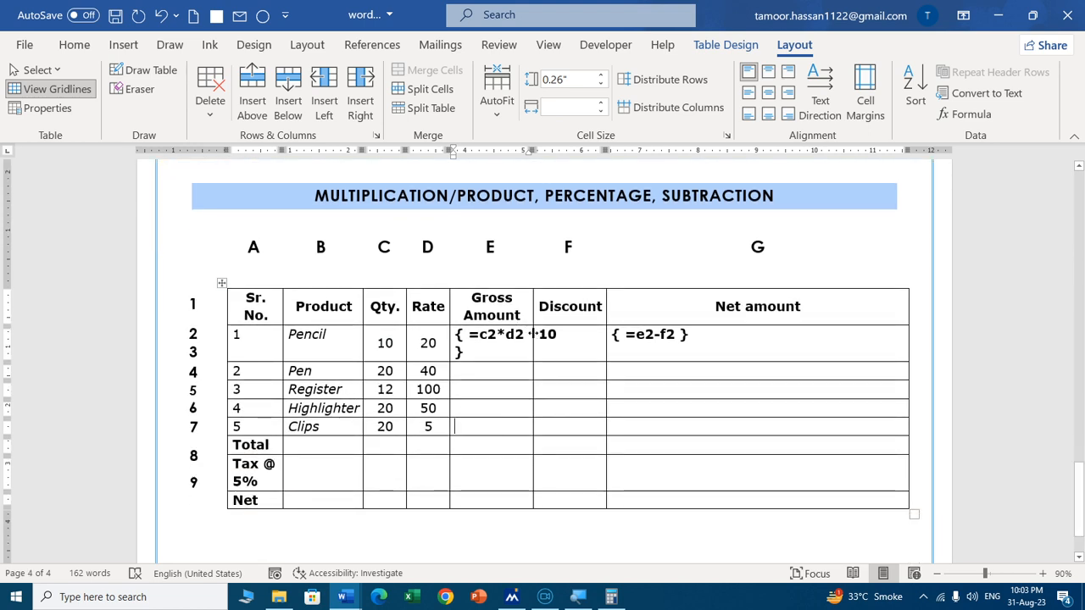
drag(535, 334, 550, 334)
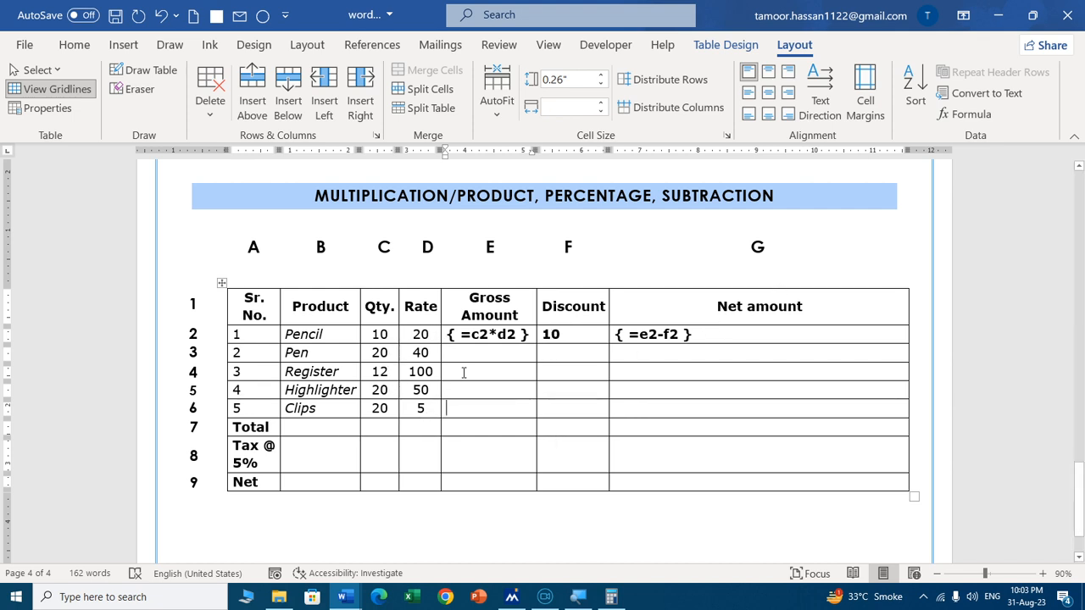
Copy Pencil's Gross Amount formula field into the Gross Amount cells of Pen, Register, Highlighter and Clips.
click(455, 334)
mouse_move(455, 334)
mouse_down()
mouse_move(490, 335)
mouse_move(455, 375)
mouse_move(456, 412)
mouse_up()
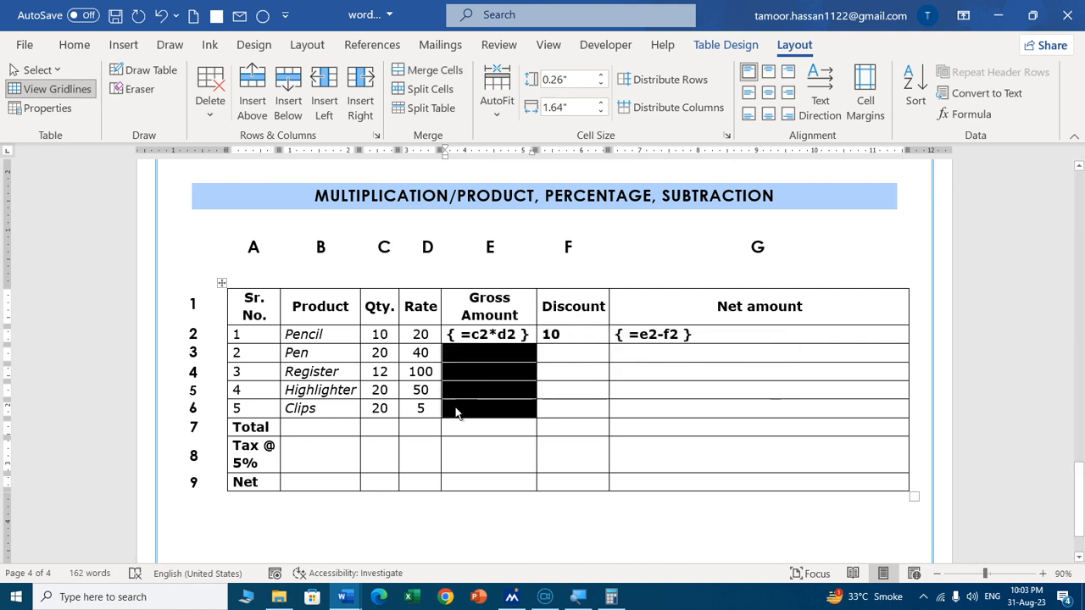
text({ =c2*d2 } { =c2*d2 } { =c2*d2 } { =c2*d2 })
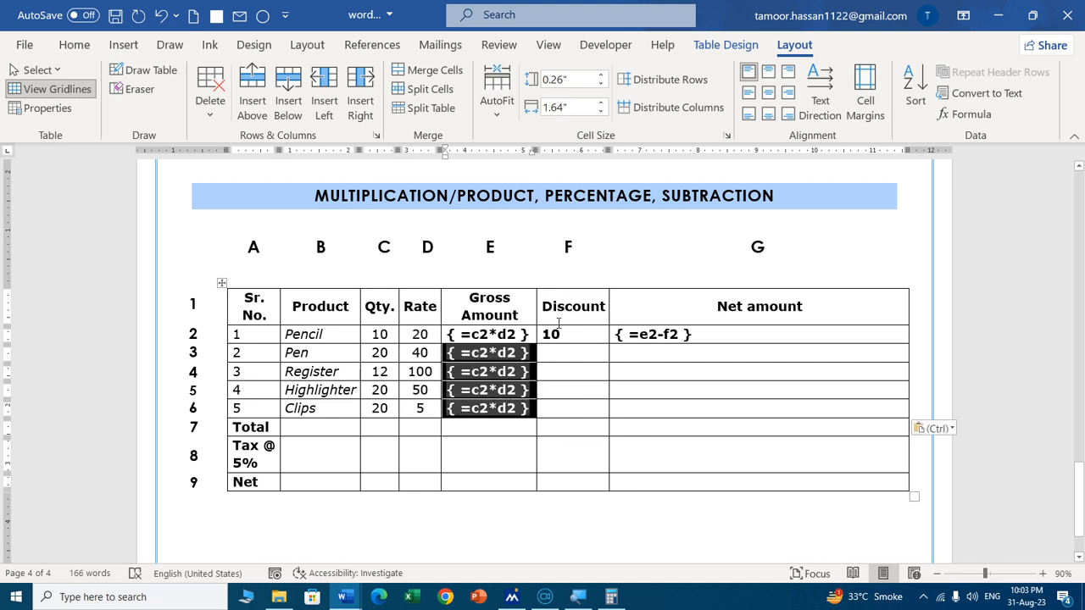
Change Pen's Gross Amount formula to =c3*d3.
click(508, 356)
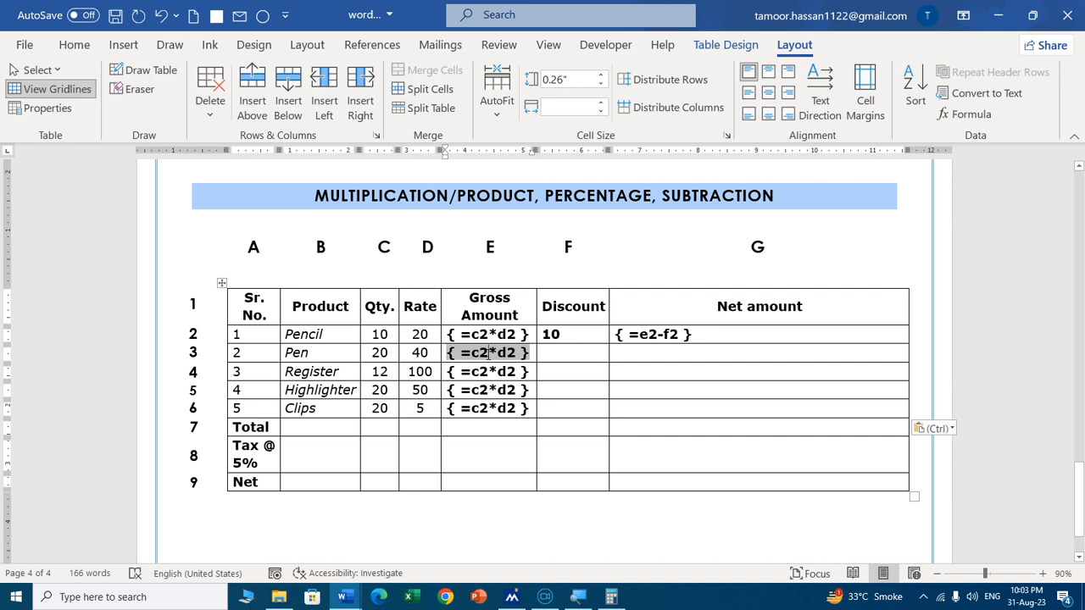
click(488, 354)
key(BackSpace)
text(3)
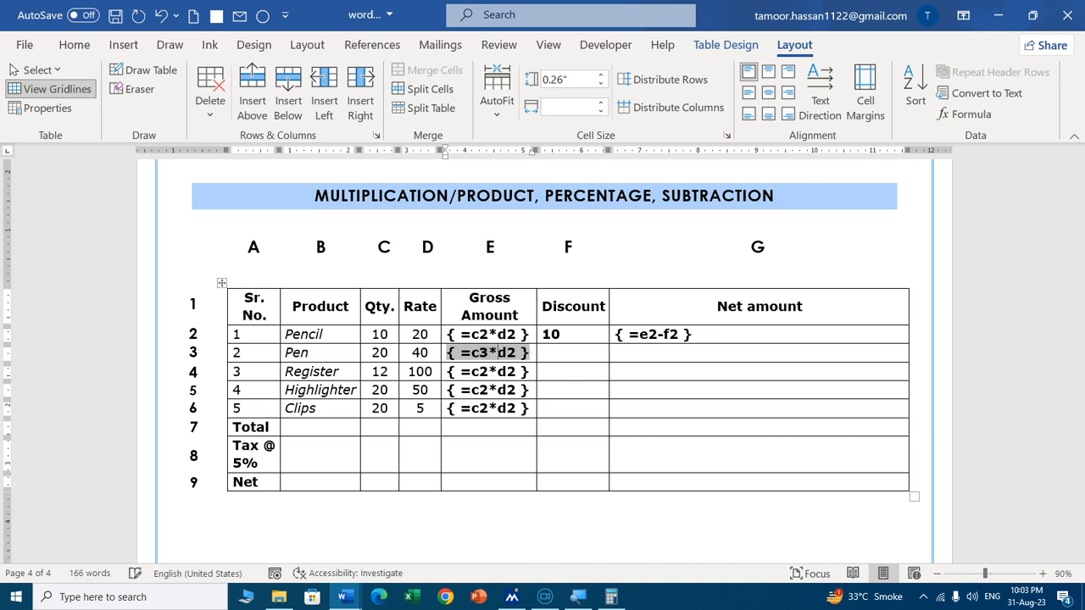
key(Right)
key(Right)
key(Right)
key(BackSpace)
text(3)
Change Register's Gross Amount formula to =c4*d4.
click(512, 371)
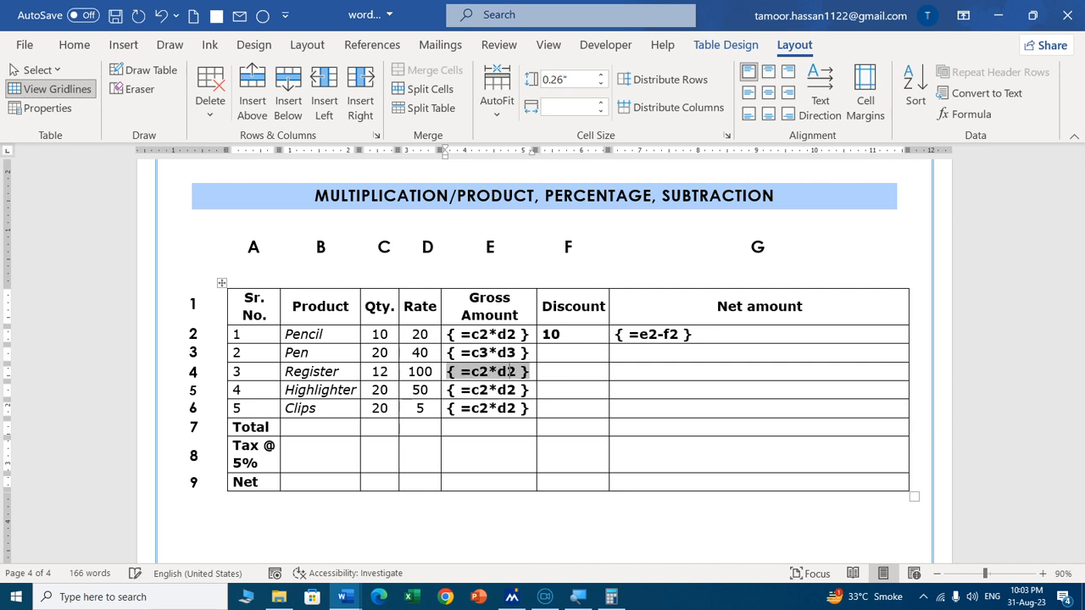
click(489, 371)
key(BackSpace)
text(4)
key(Right)
key(Right)
key(Right)
key(BackSpace)
text(4)
Change Highlighter's Gross Amount formula to =c5*d5.
click(489, 390)
key(BackSpace)
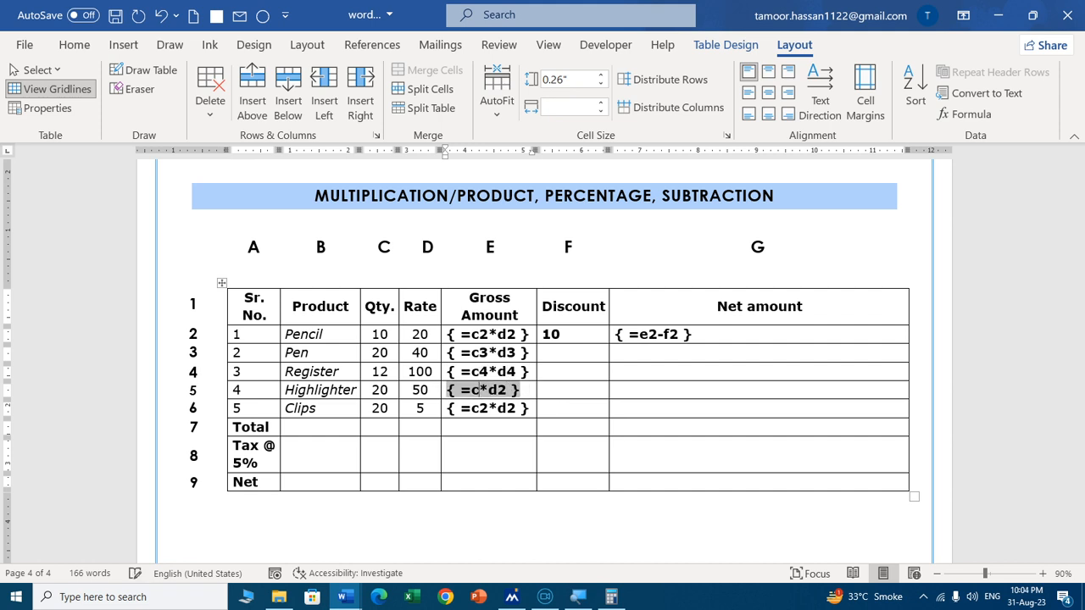
text(5)
key(Right)
key(Right)
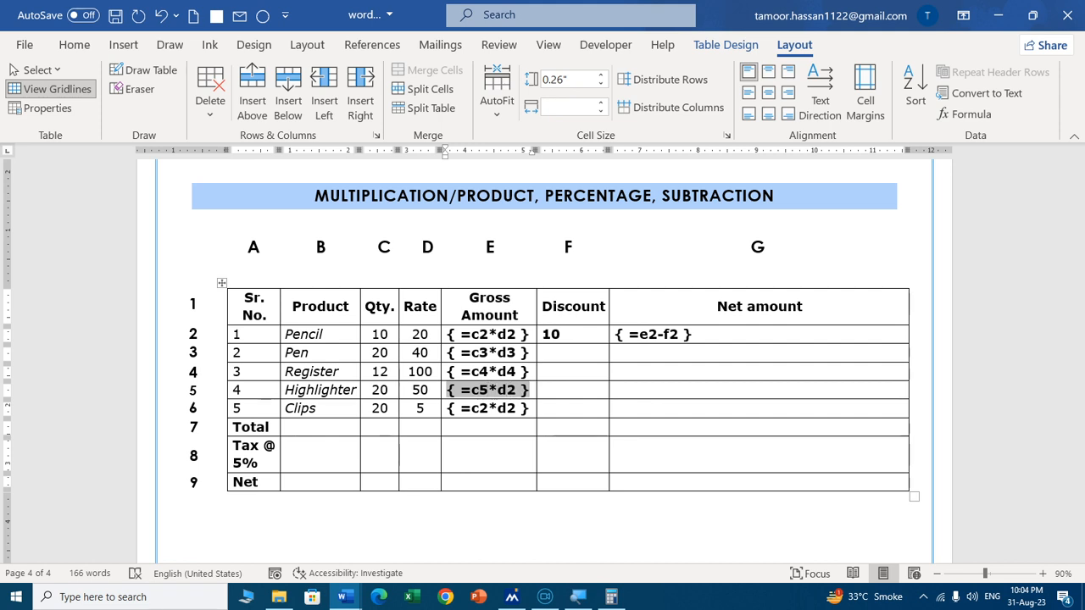
key(BackSpace)
text(5)
Change Clips' Gross Amount formula to refer to row 6 for both the quantity and the rate.
click(480, 408)
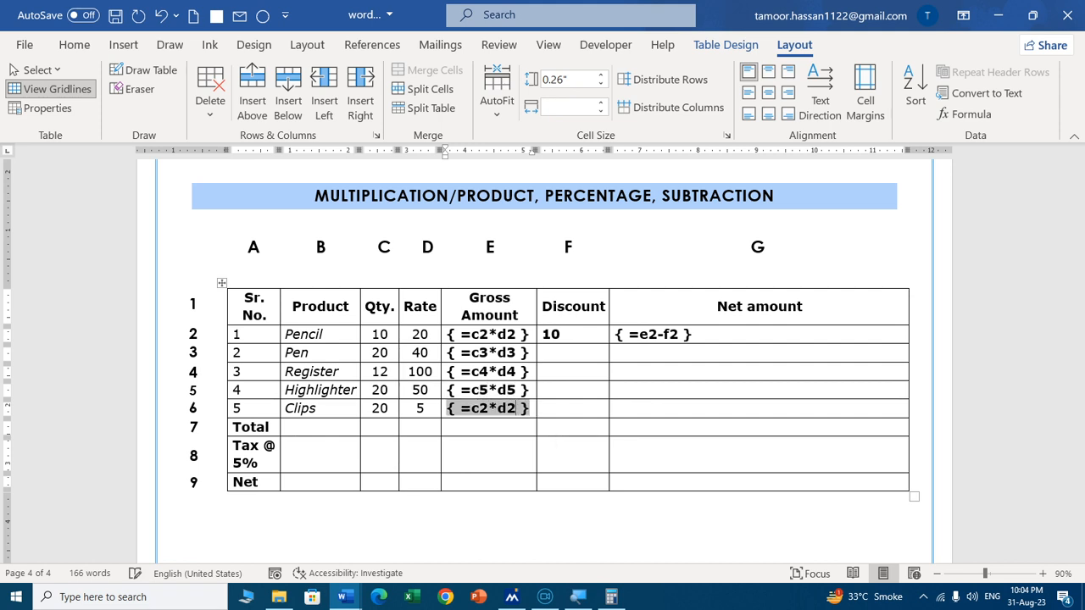
key(BackSpace)
text(6)
key(BackSpace)
text(6)
Hide the field codes and update all fields in the document to recalculate the Gross Amount values.
key(alt+F9)
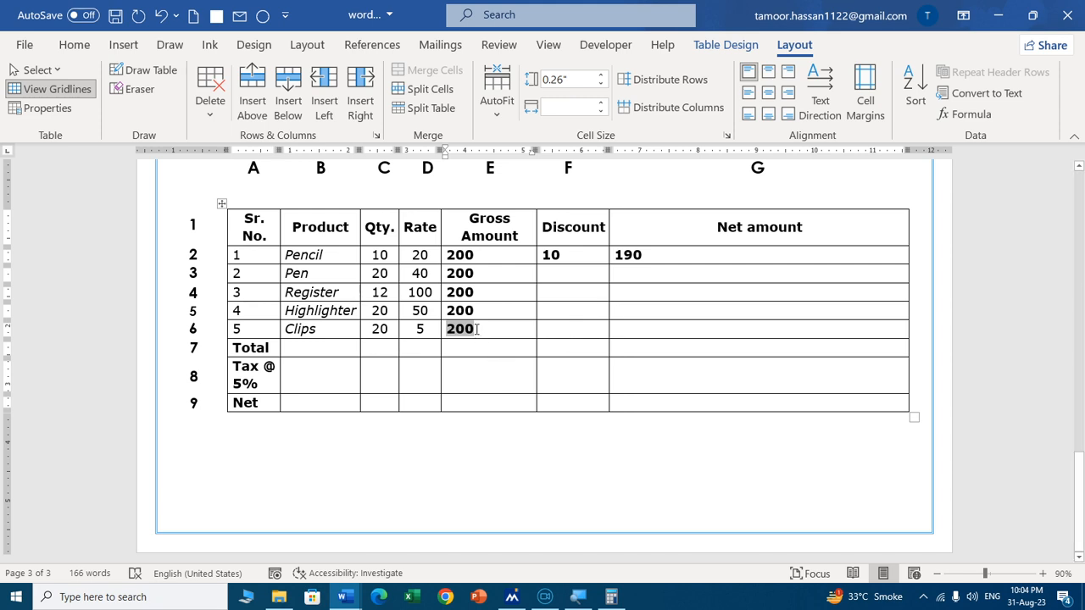
key(ctrl+a)
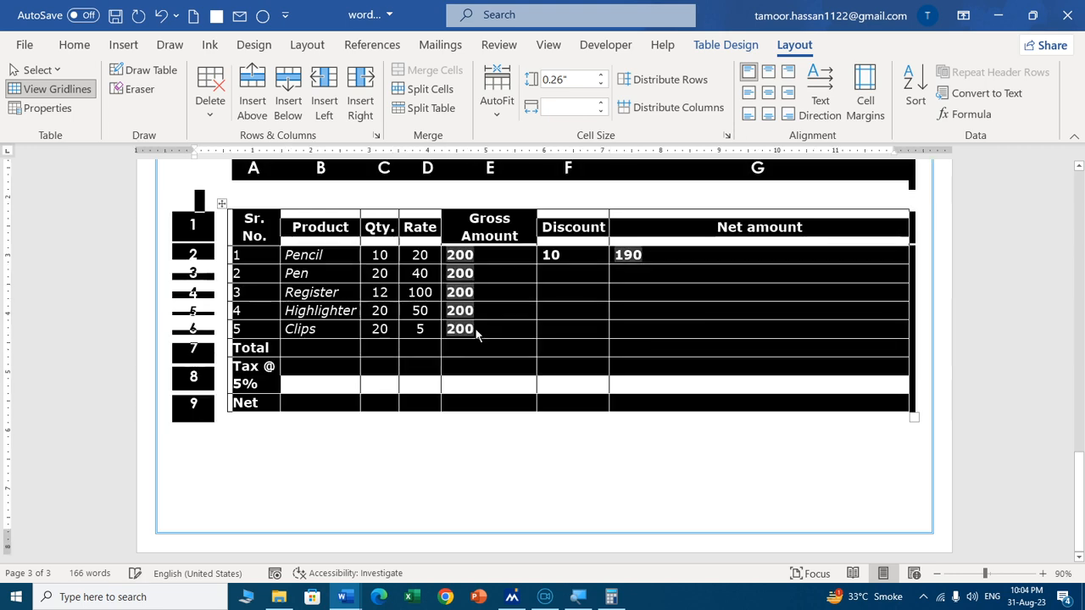
right_click(476, 312)
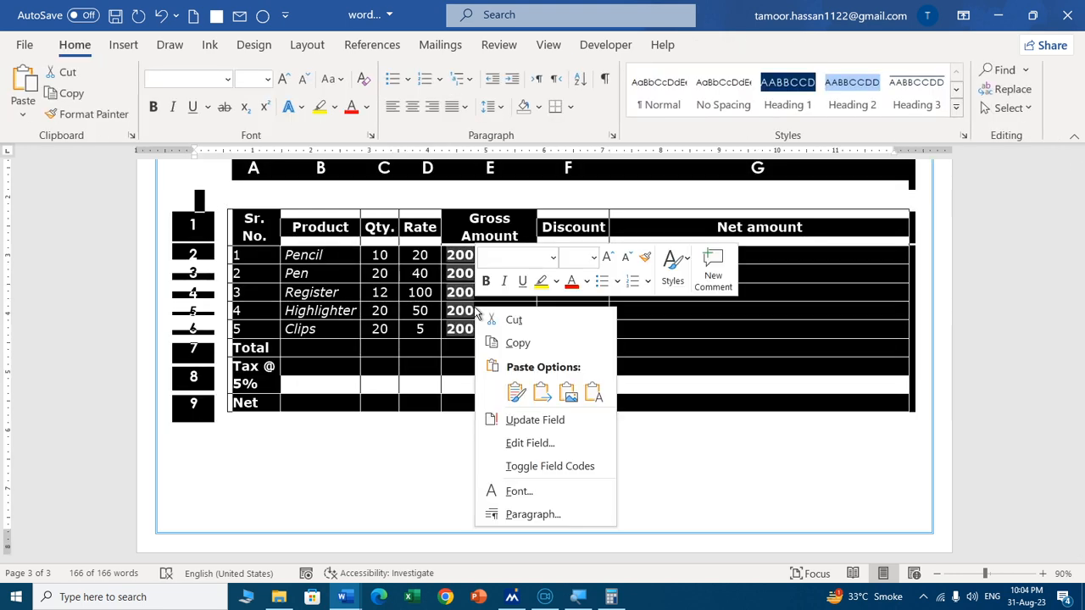
click(520, 417)
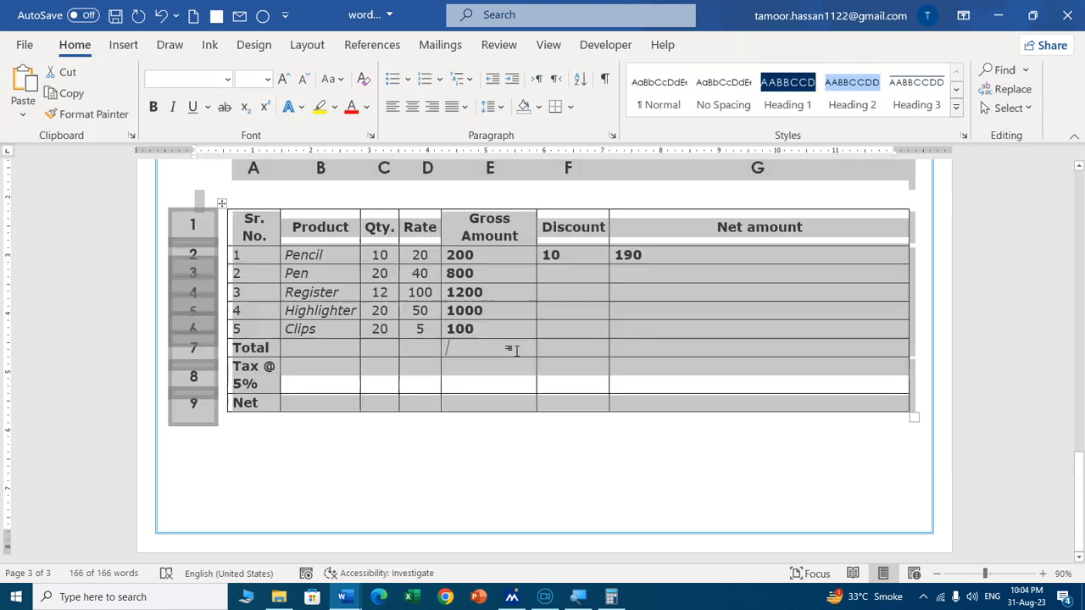
click(514, 349)
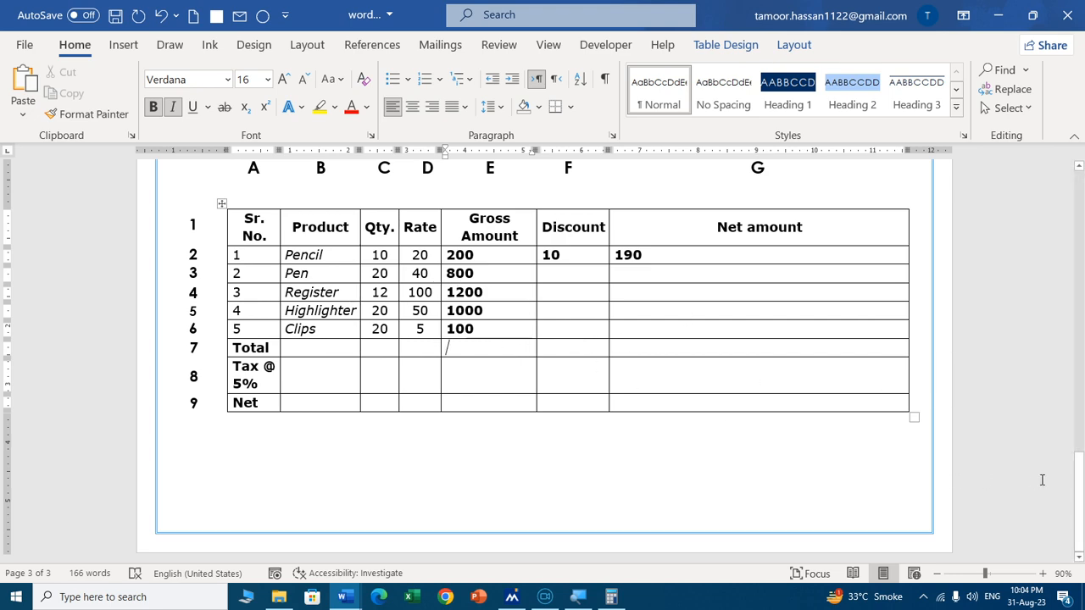
Display the field codes again for the PRODUCT formula in row 1's MAR cell of the sales report table.
drag(1078, 500, 1072, 346)
double_click(702, 347)
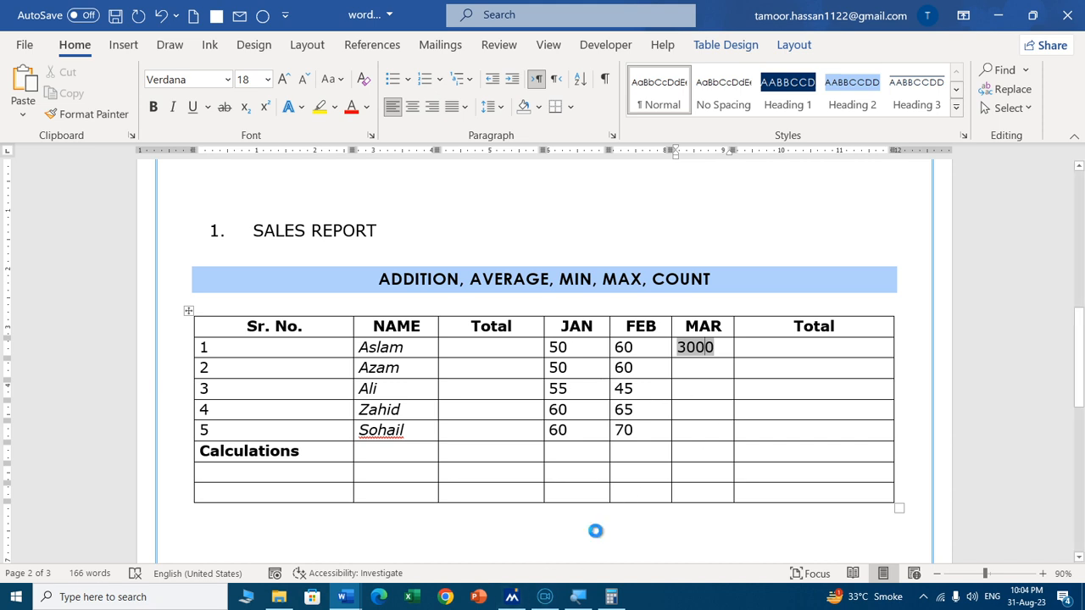
key(alt+F9)
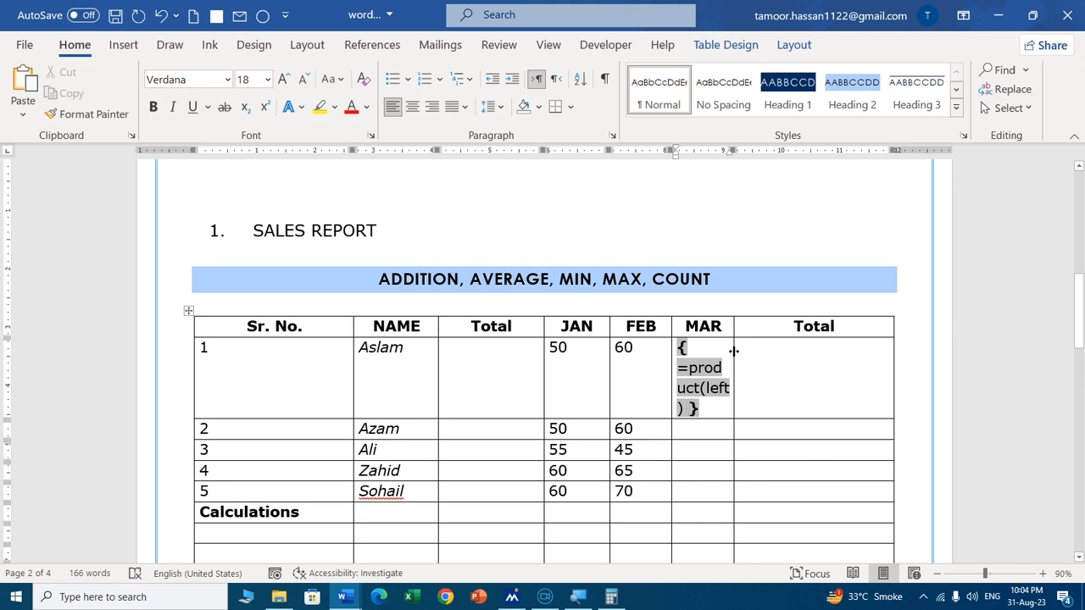
Widen the MAR column of the sales report table and switch row 1's PRODUCT formula from its field code back to its result.
drag(734, 351, 852, 349)
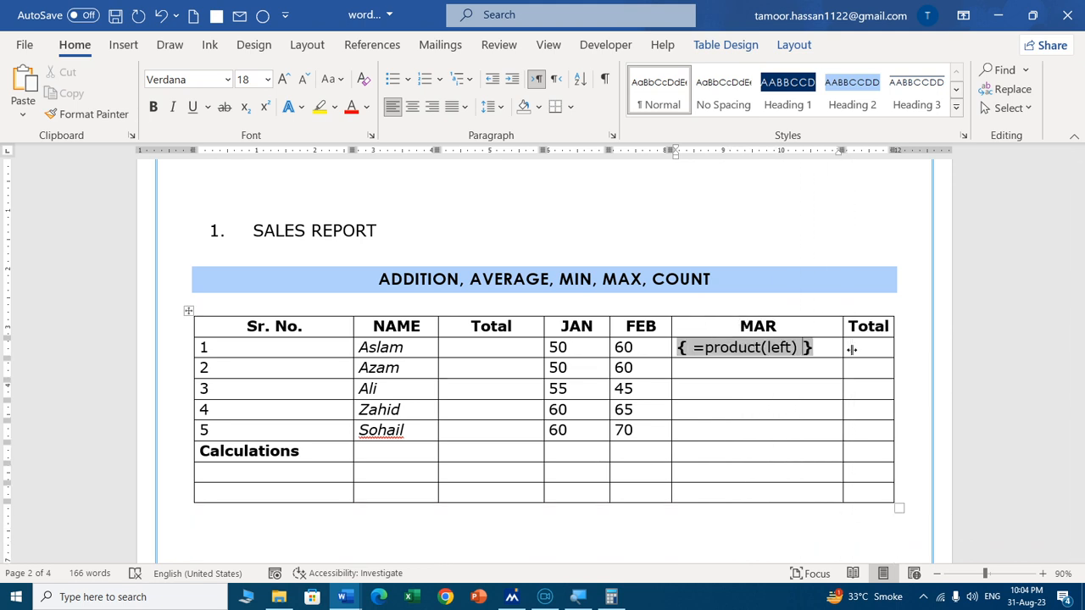
double_click(752, 349)
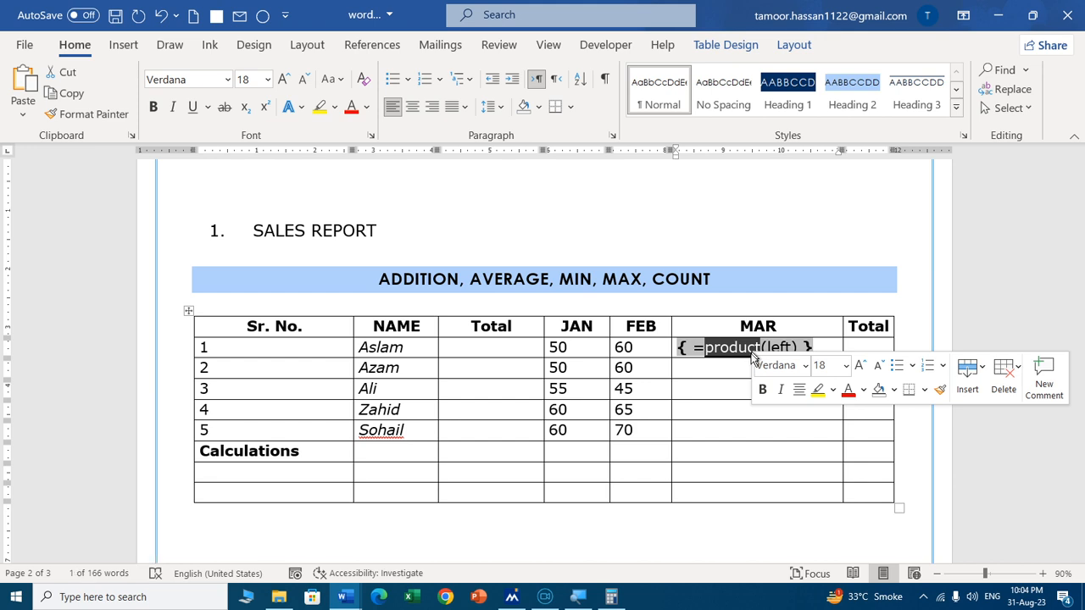
click(719, 349)
double_click(717, 350)
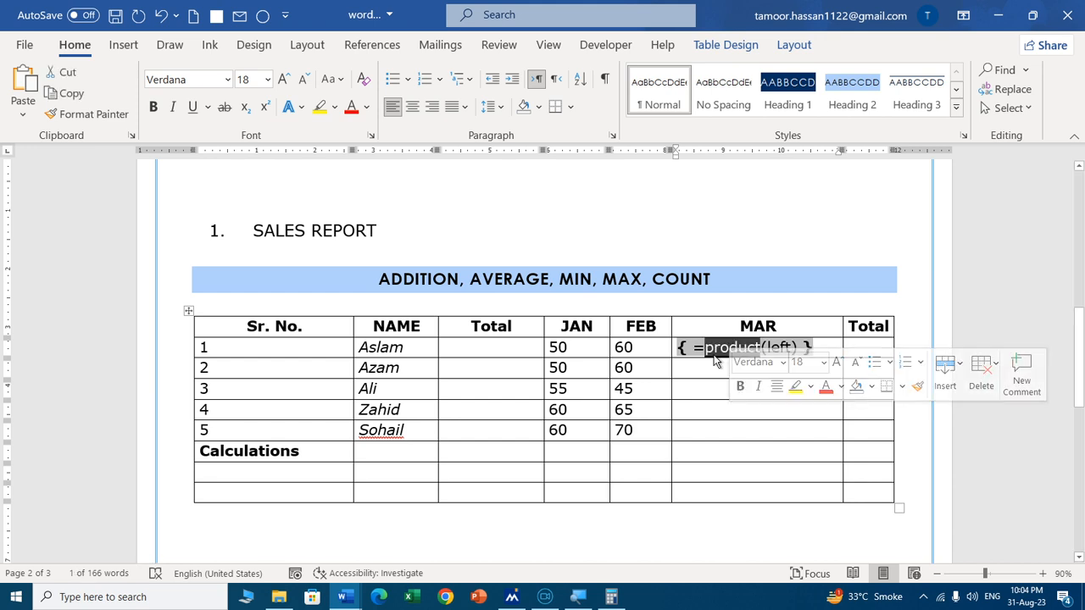
key(ctrl+a)
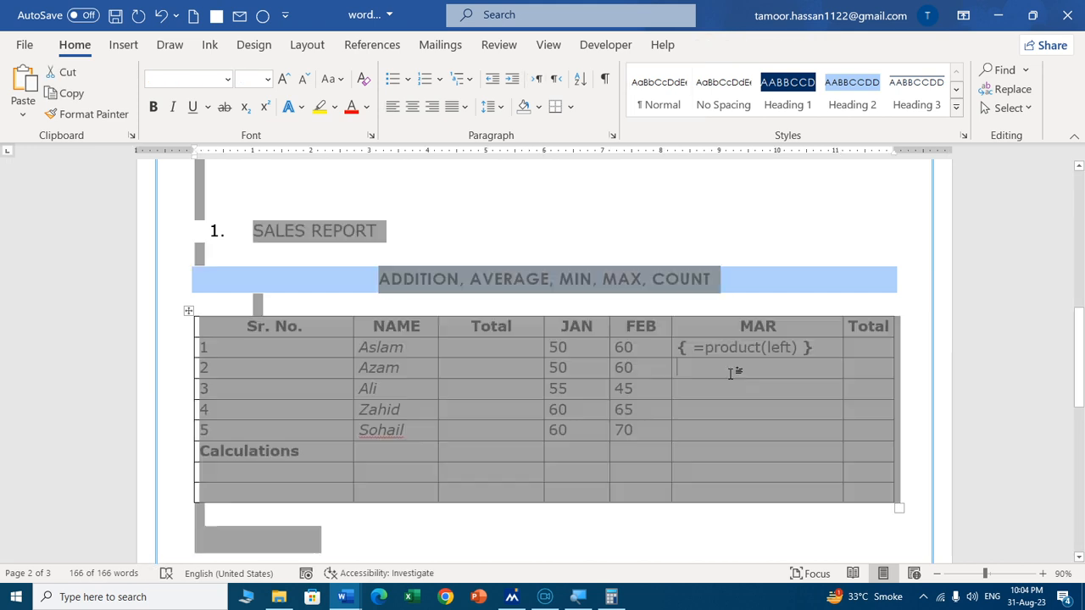
click(731, 374)
drag(812, 351, 719, 348)
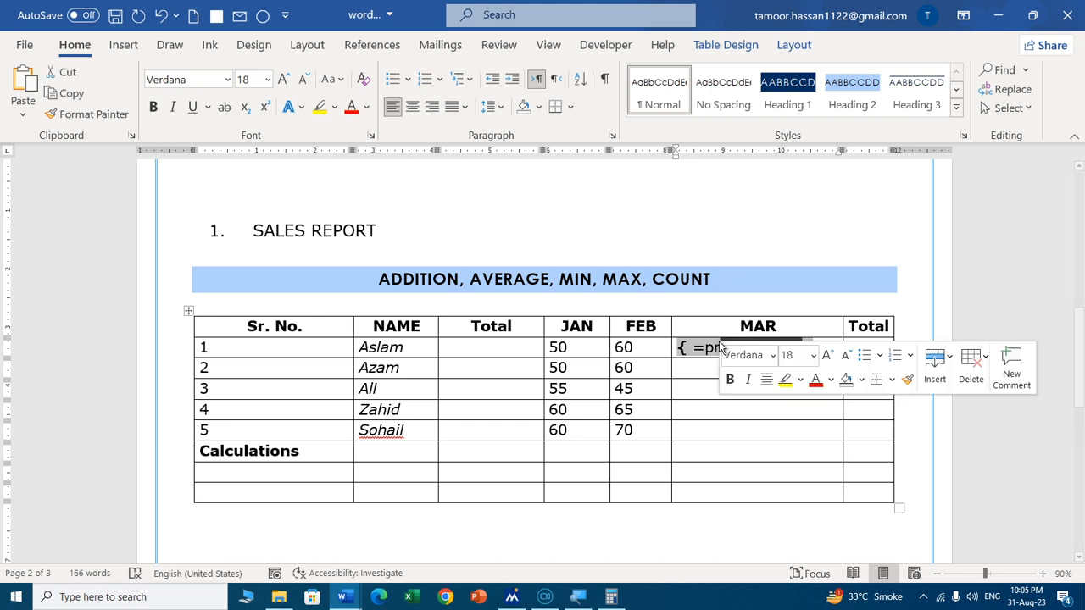
key(F9)
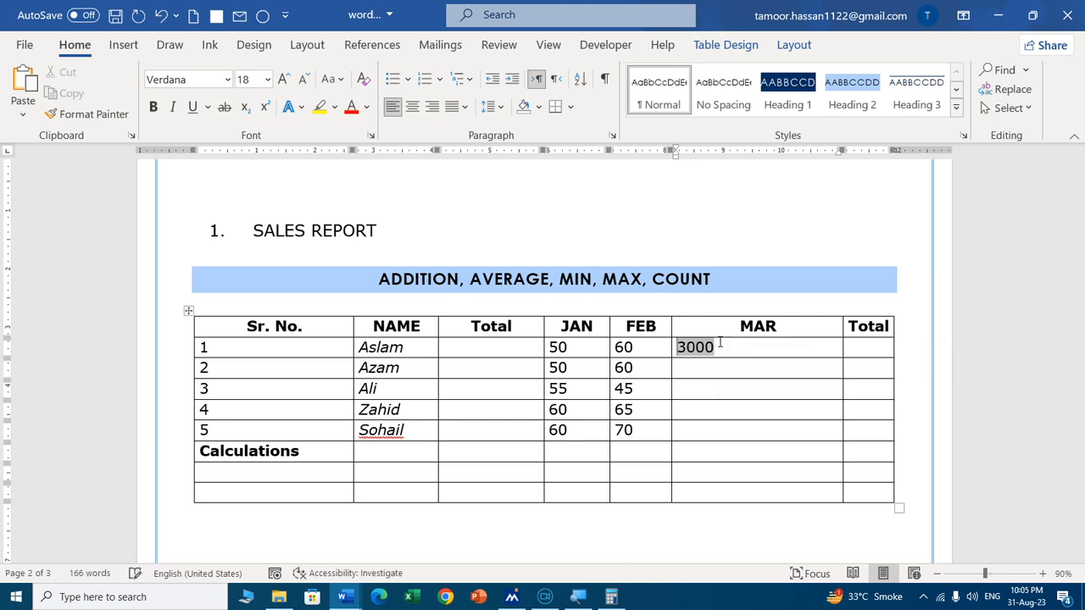
Copy row 1's PRODUCT formula into the MAR cells of rows 2 to 5.
double_click(700, 347)
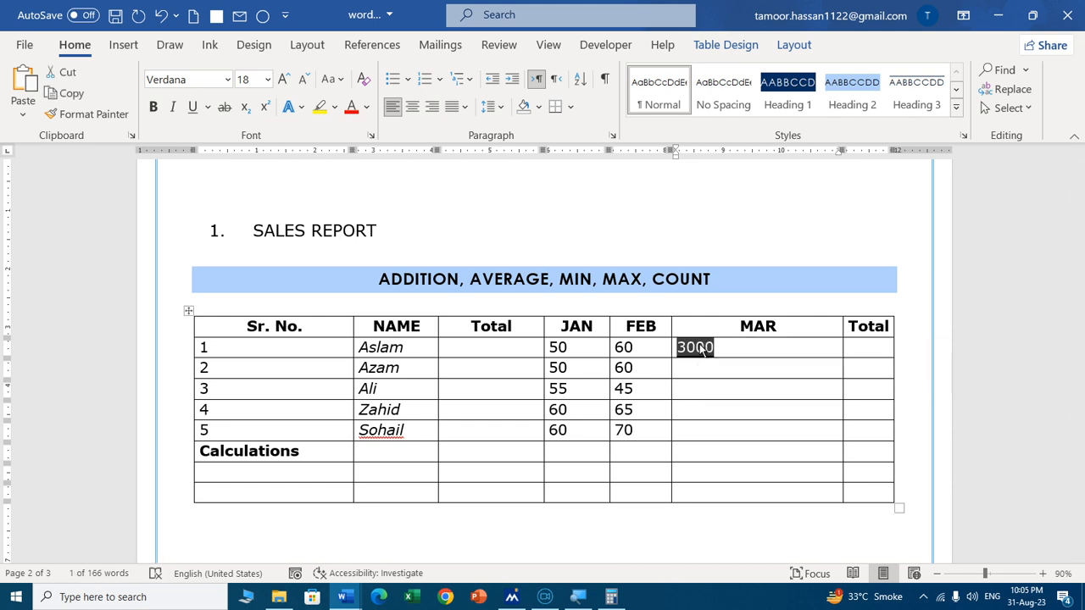
drag(696, 363, 694, 436)
key(ctrl+v)
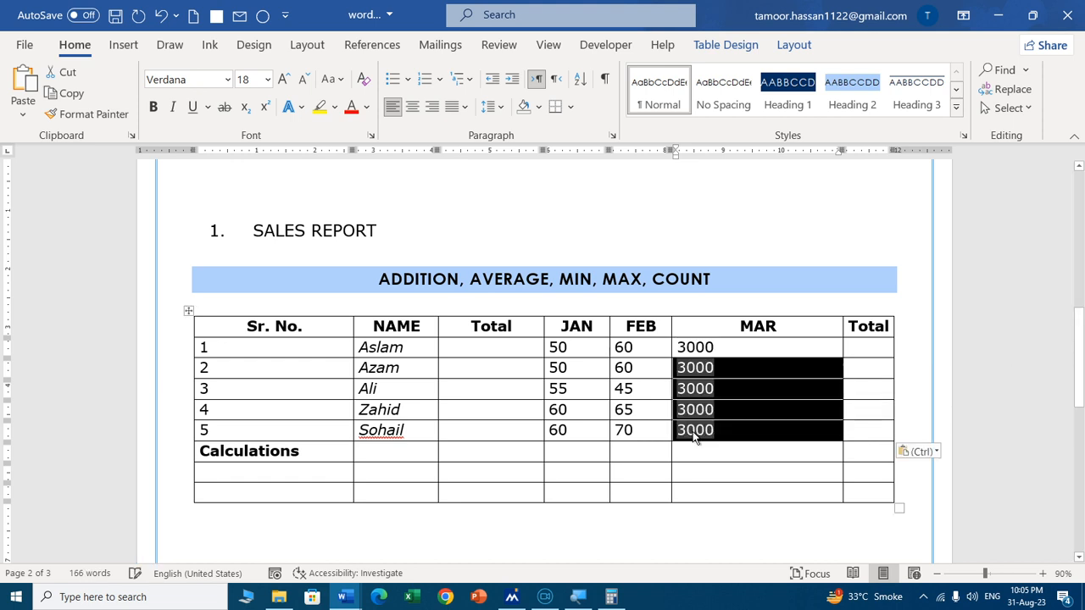
click(760, 411)
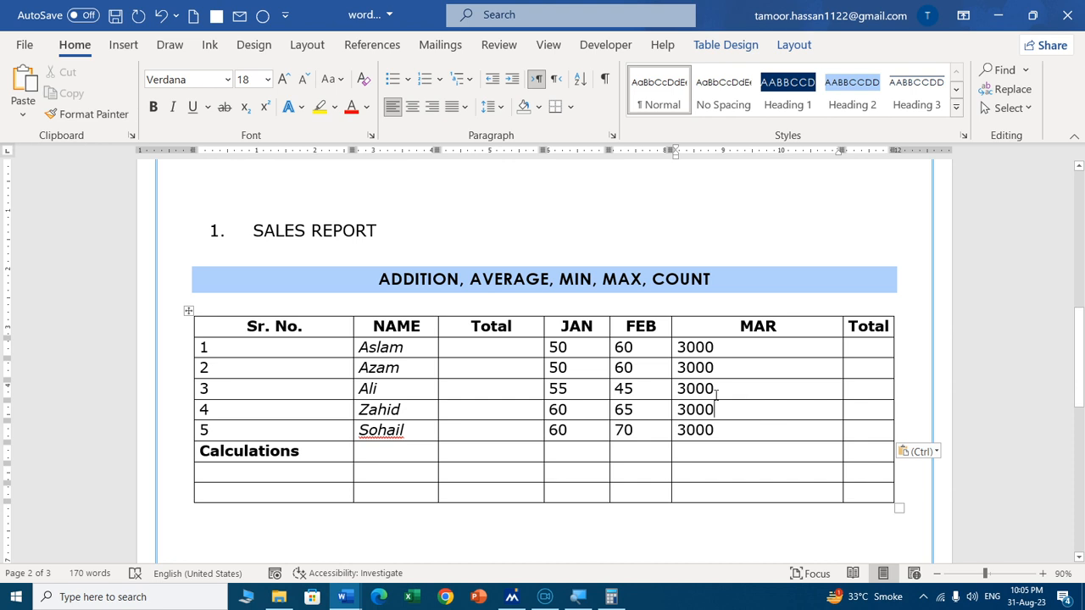
Update all fields in the document so the copied PRODUCT formulas recalculate for their own rows.
key(ctrl+a)
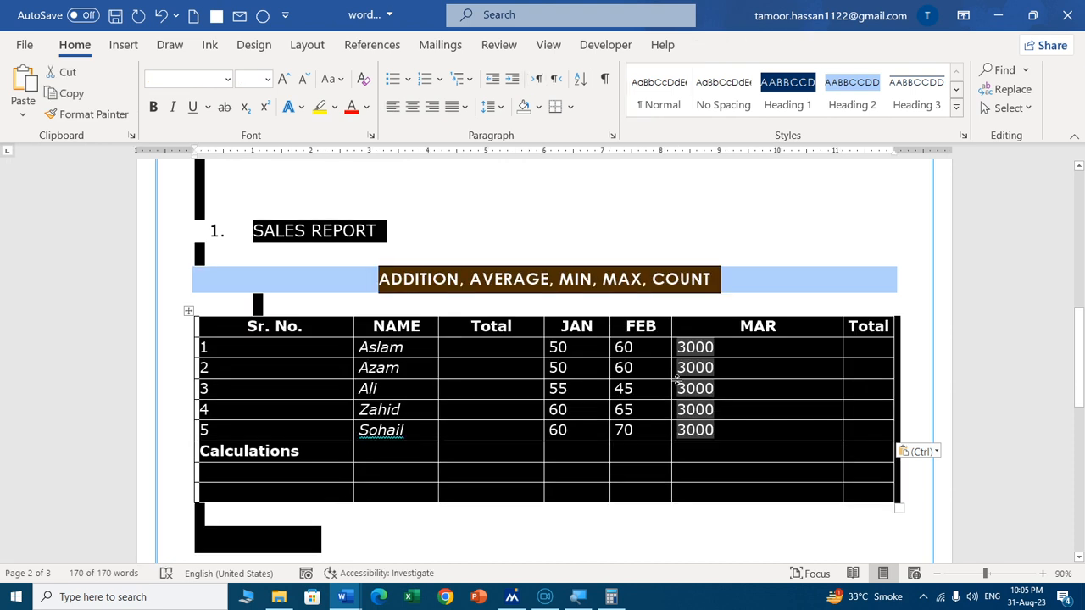
right_click(679, 389)
click(736, 275)
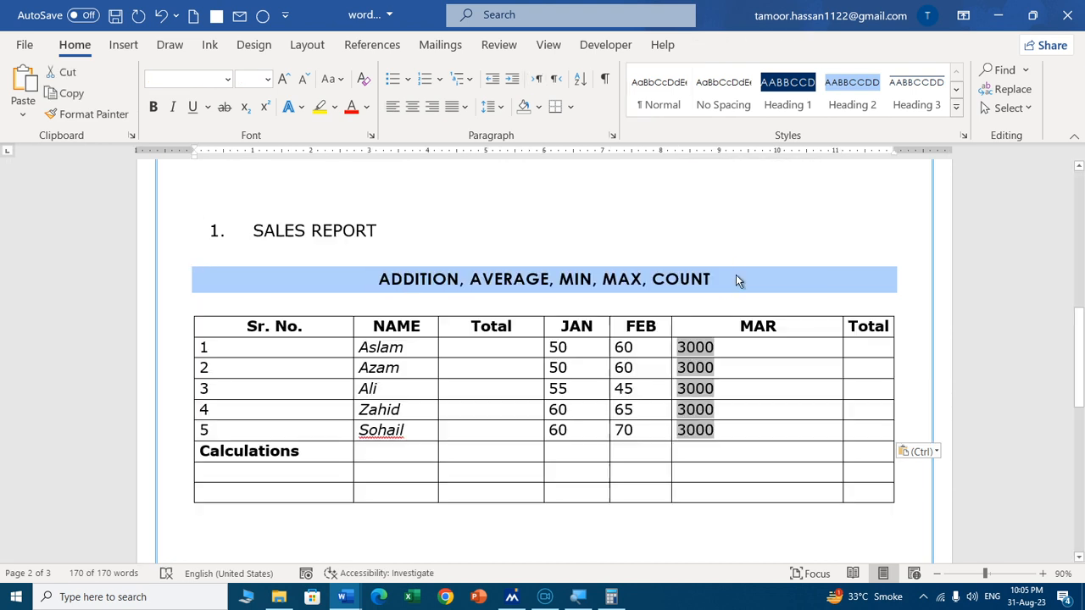
click(743, 389)
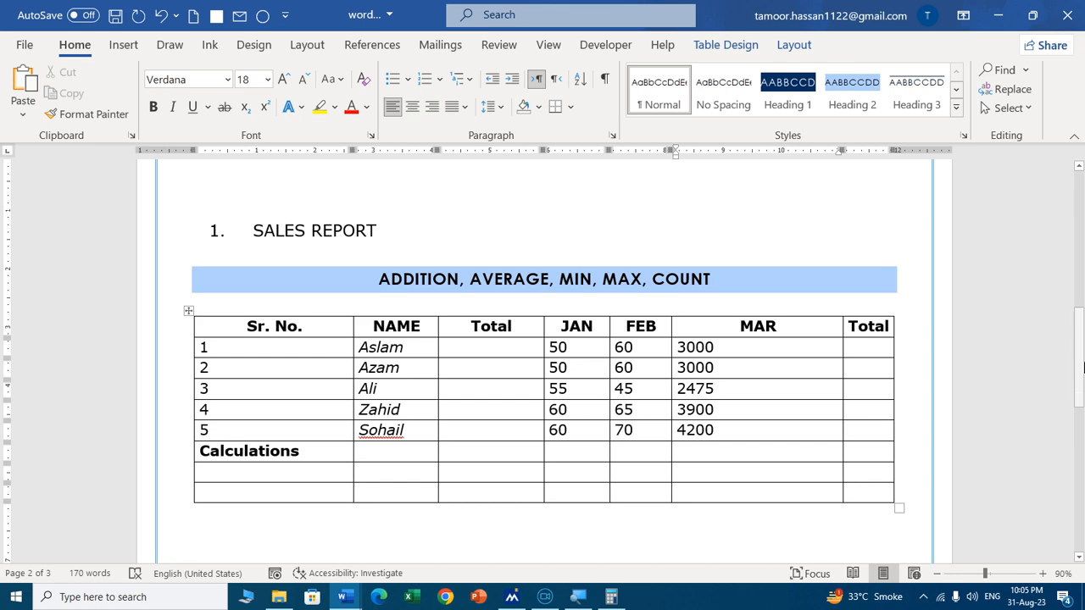
Display the field codes to compare the Gross Amount cell-reference formulas with the MAR column's product(left) formulas, and hide them again.
drag(1079, 365, 1072, 501)
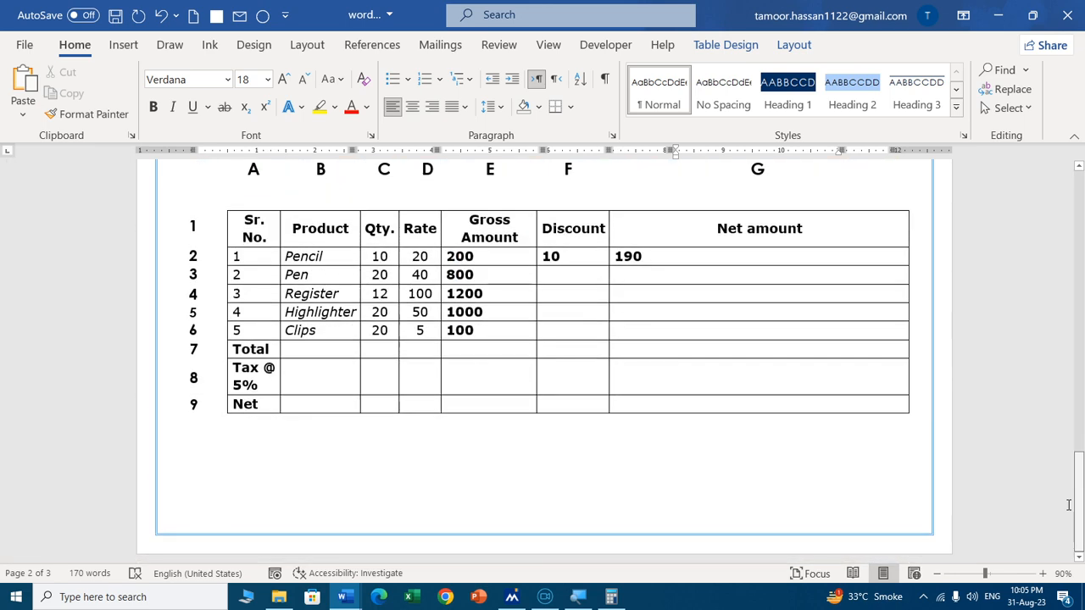
click(502, 308)
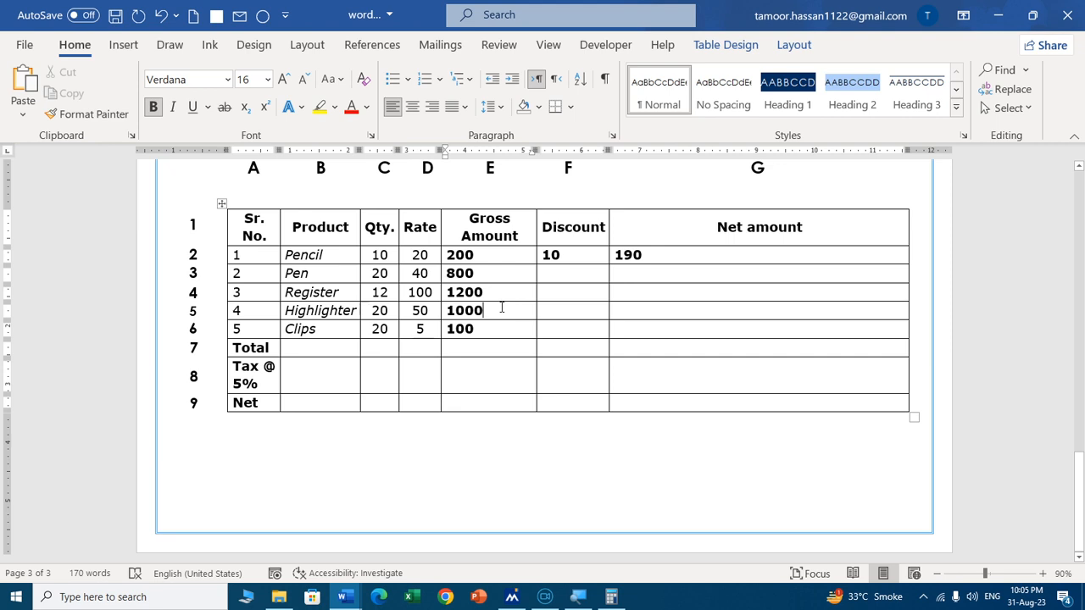
key(alt+F9)
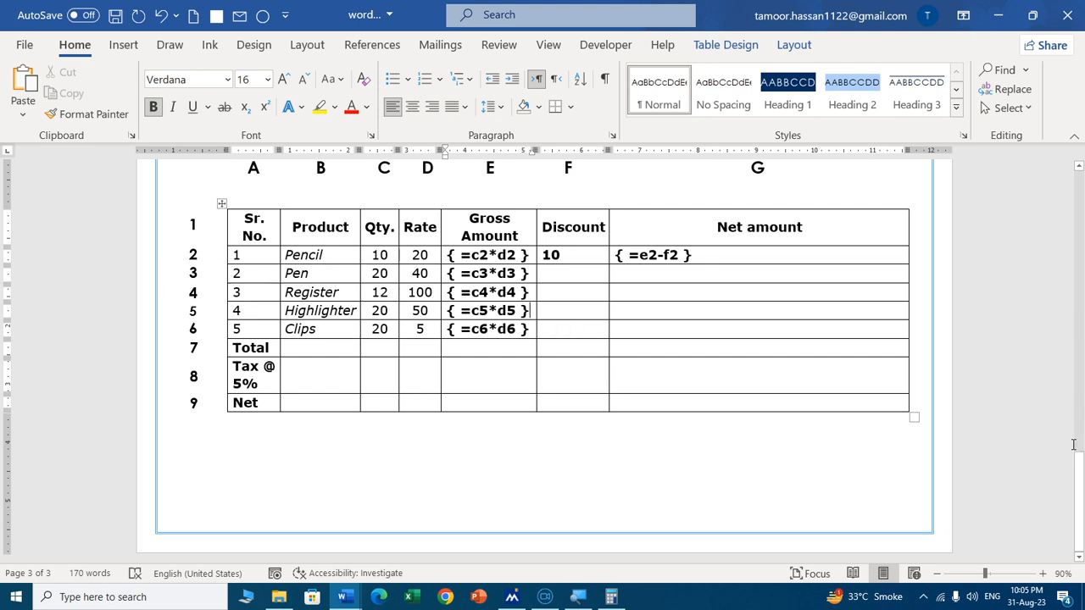
drag(1075, 465, 1065, 346)
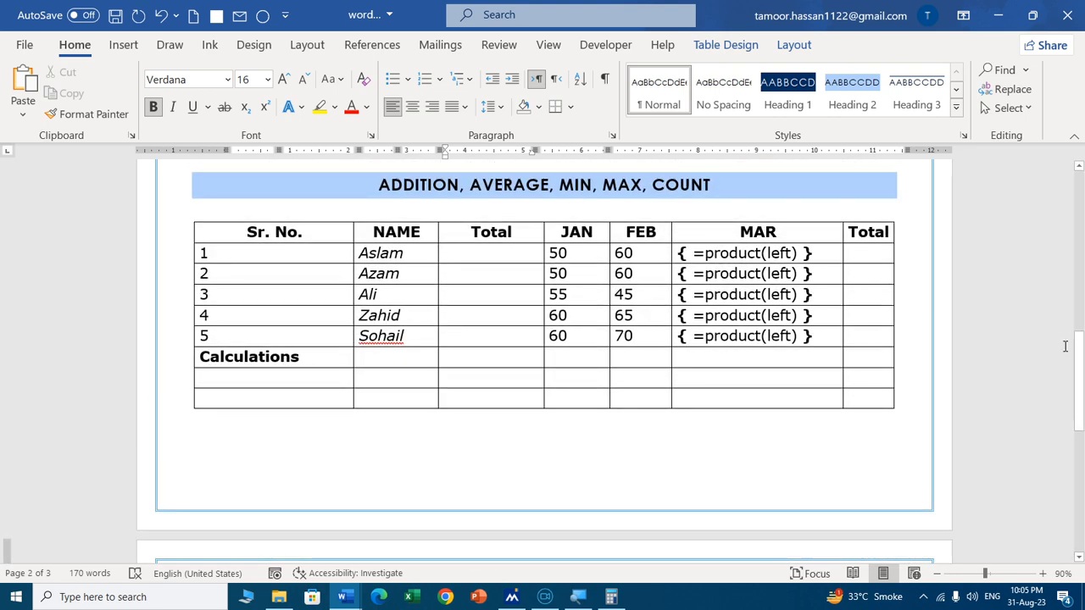
key(alt+F9)
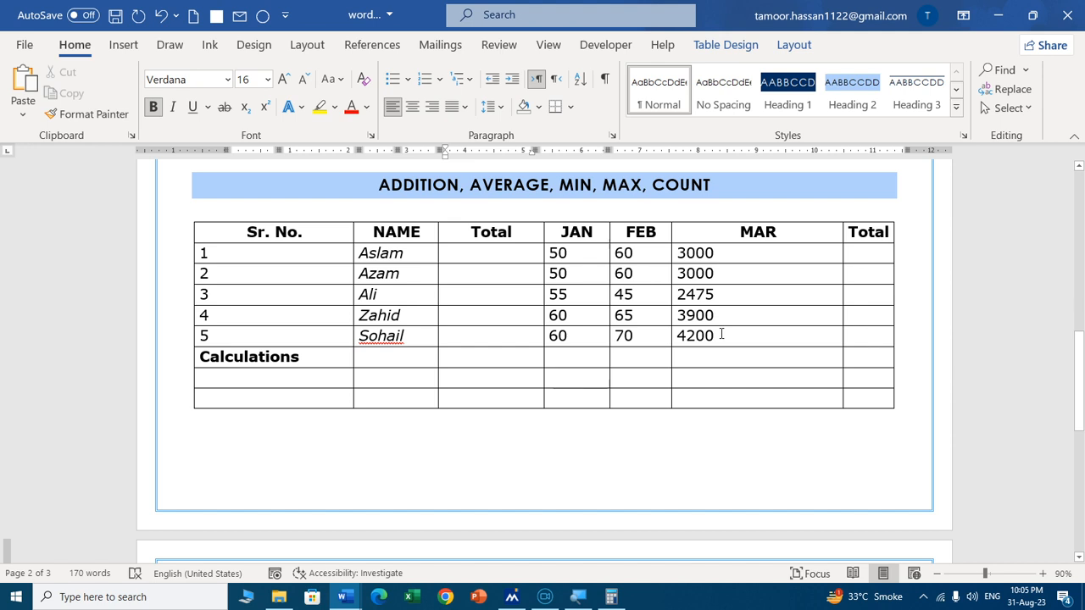
Select the whole document and update its fields once more with the PRODUCT formulas in the MAR column.
key(ctrl+a)
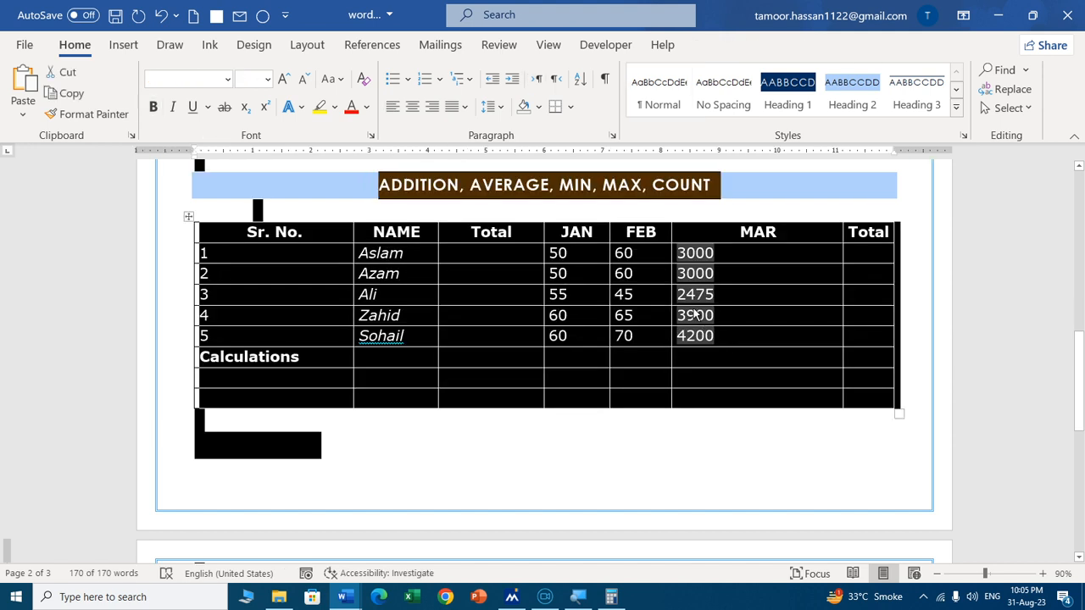
right_click(696, 315)
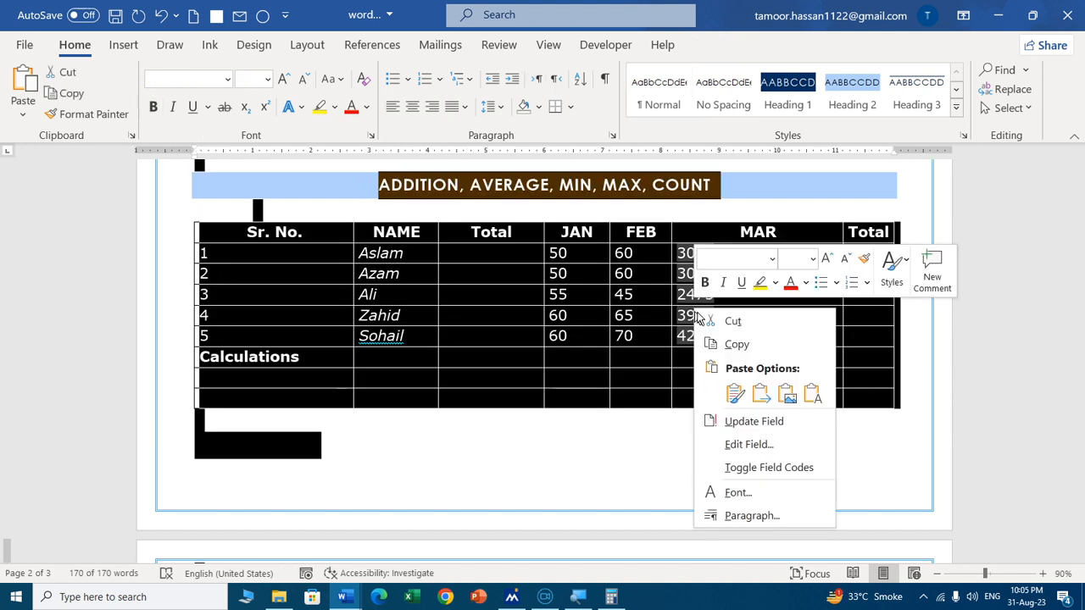
click(749, 423)
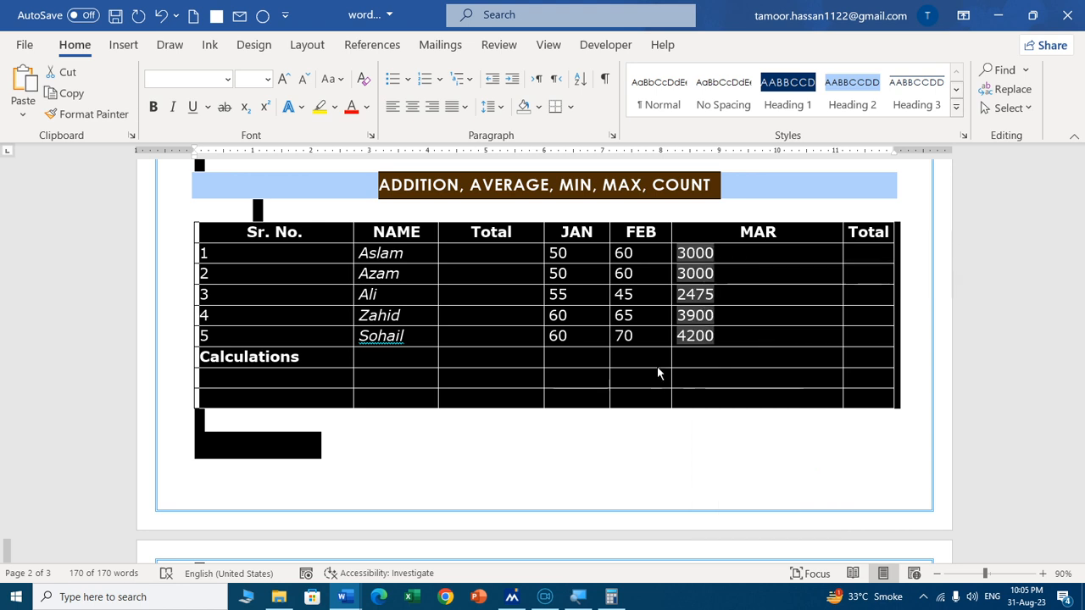
click(869, 255)
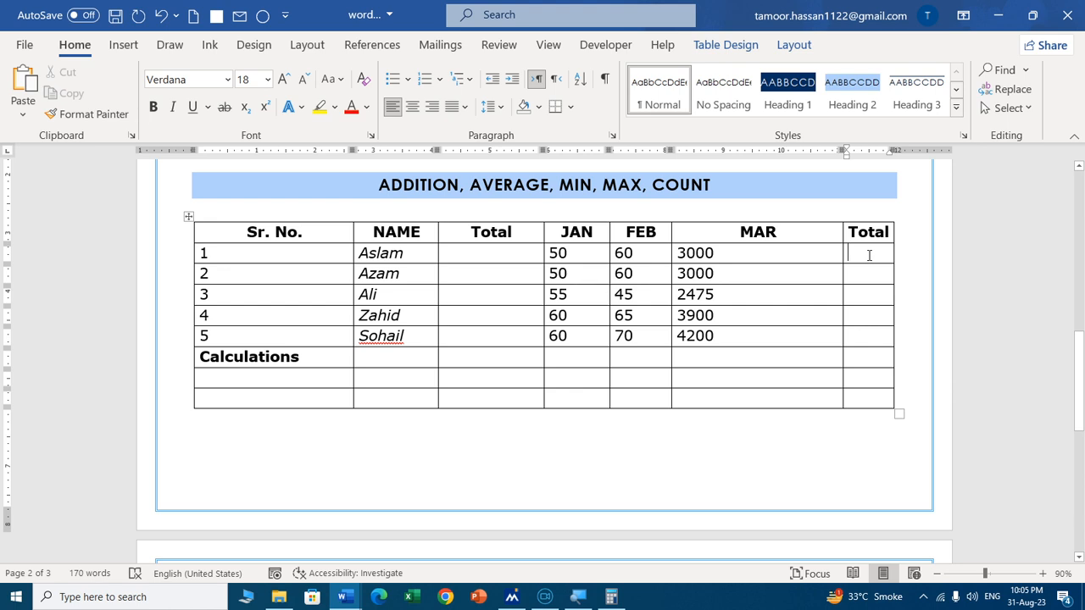
Clear the MAR values of rows 1 to 5 and insert the formula =SUM(LEFT) in row 1's MAR cell.
drag(748, 253, 742, 328)
key(Delete)
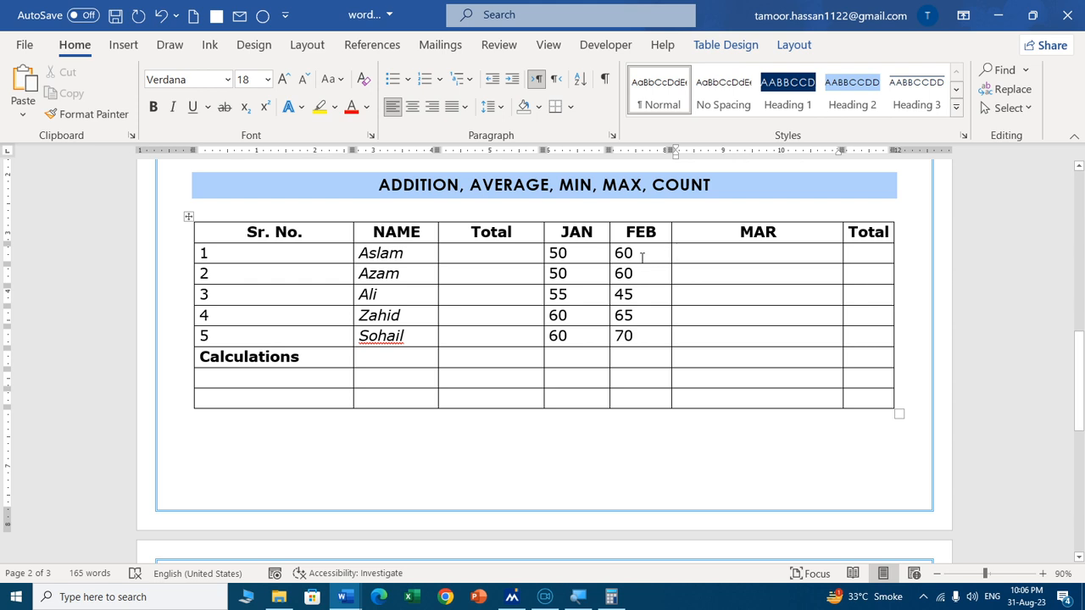
click(1005, 108)
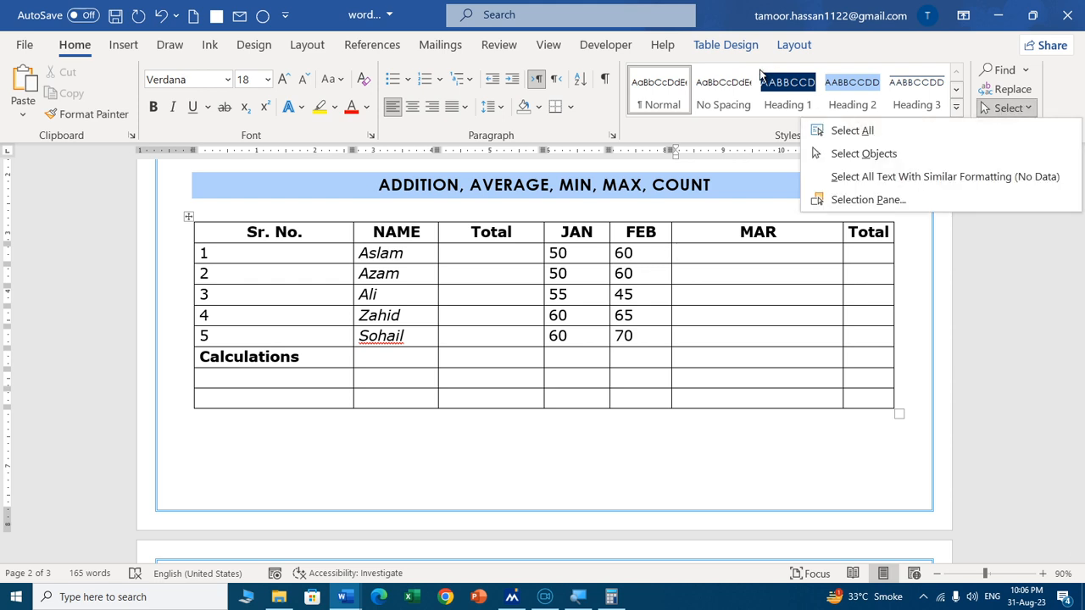
click(794, 44)
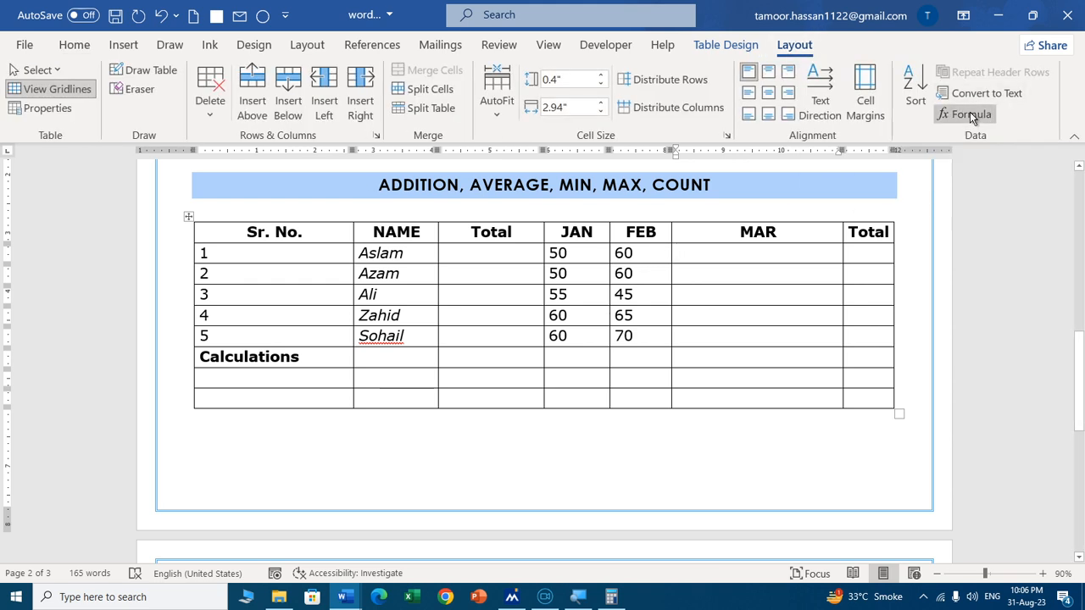
click(970, 115)
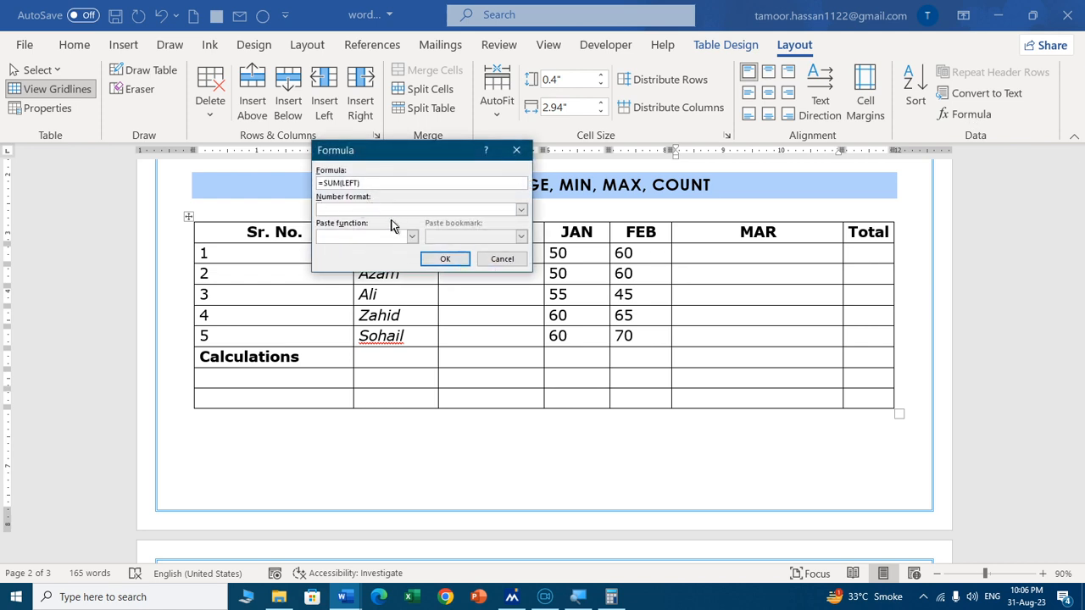
click(445, 258)
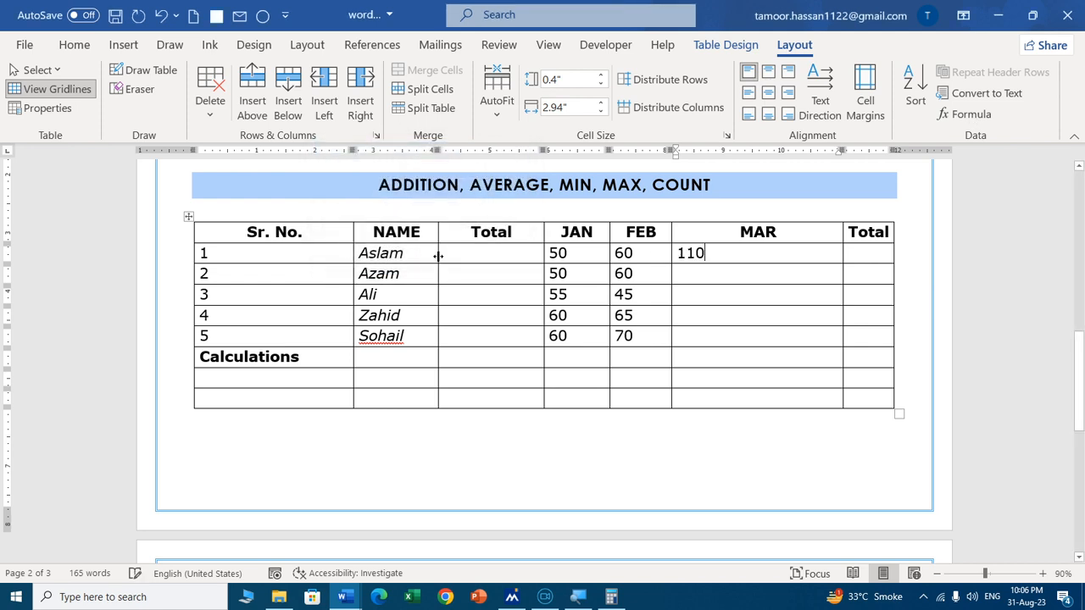
Copy row 1's SUM formula into the MAR cells of rows 2 to 5.
drag(711, 253, 665, 254)
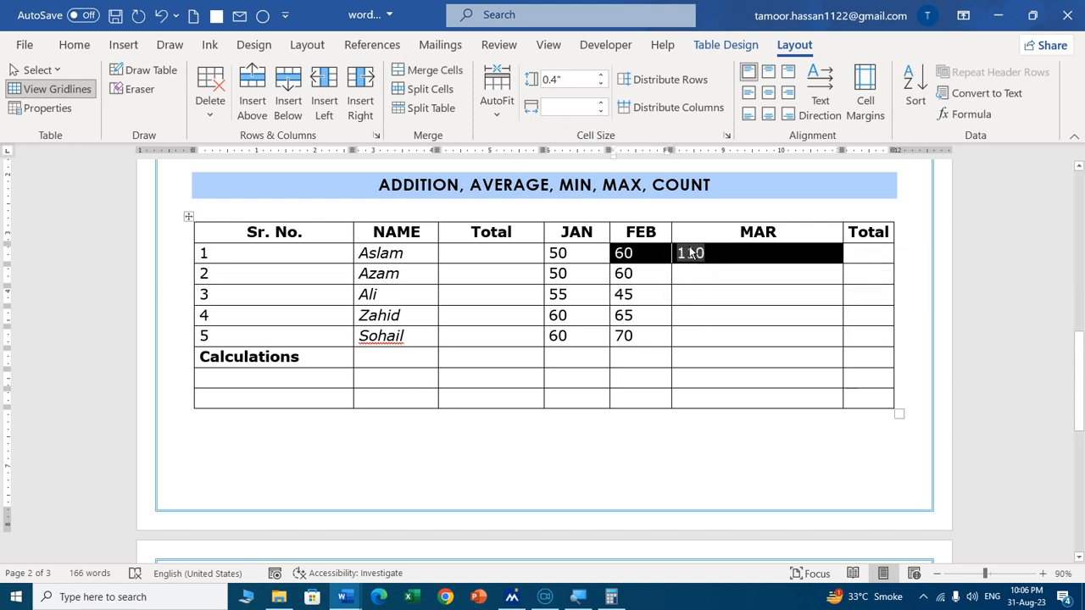
click(690, 253)
double_click(690, 252)
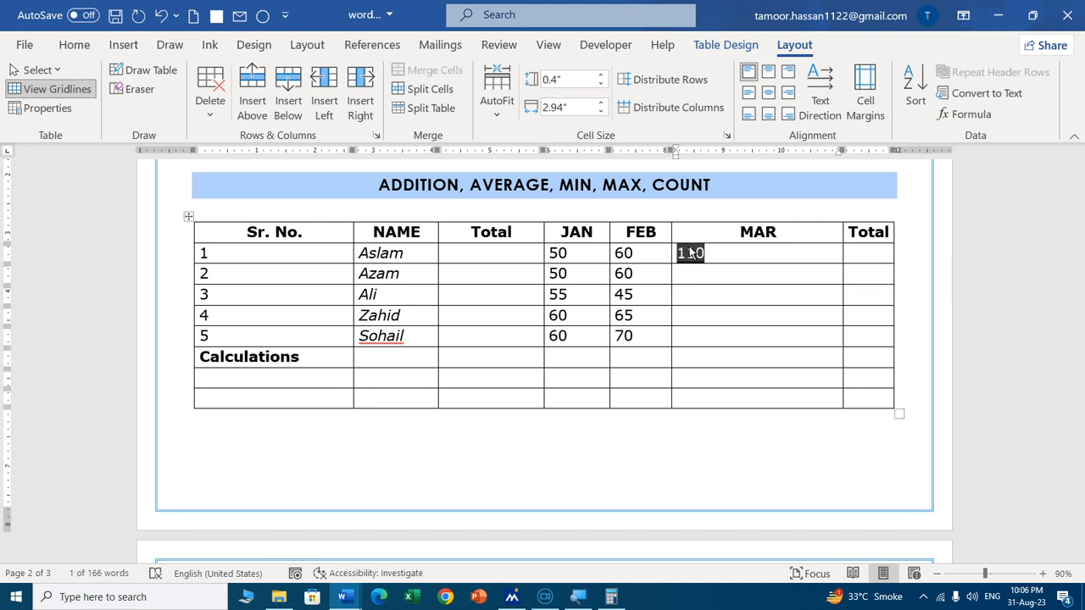
drag(695, 283, 692, 339)
key(ctrl+v)
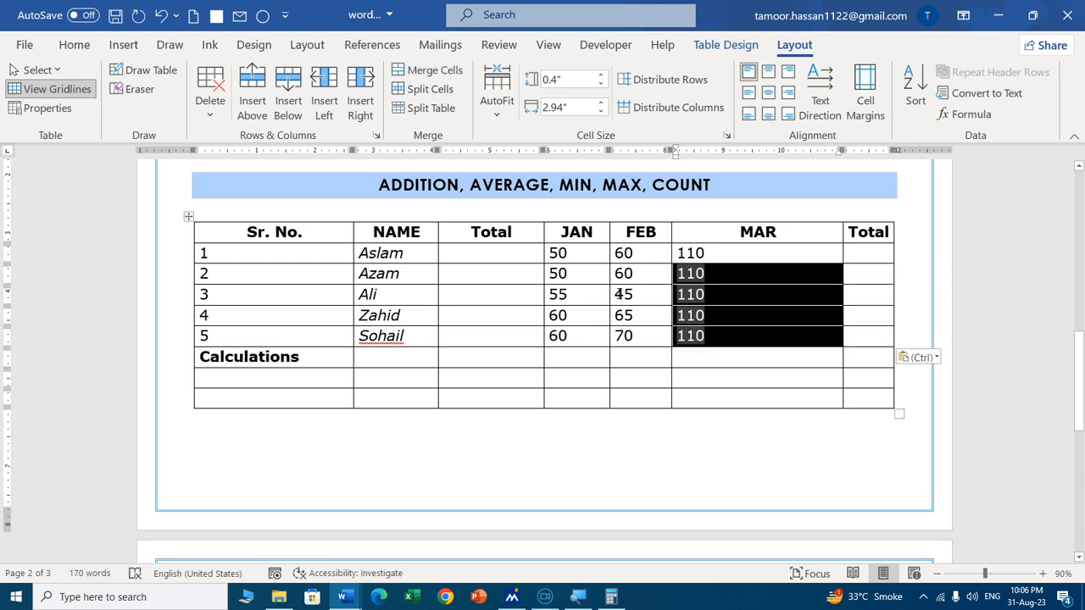
Update all fields in the document so each row's MAR cell shows the sum of its own values.
click(621, 294)
key(ctrl+a)
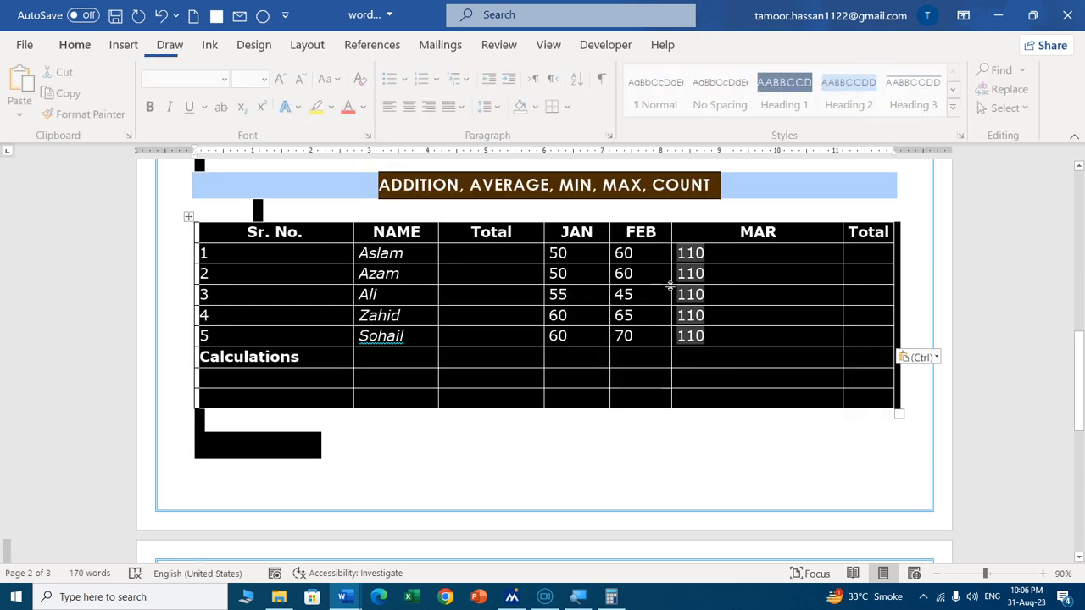
right_click(671, 285)
click(717, 396)
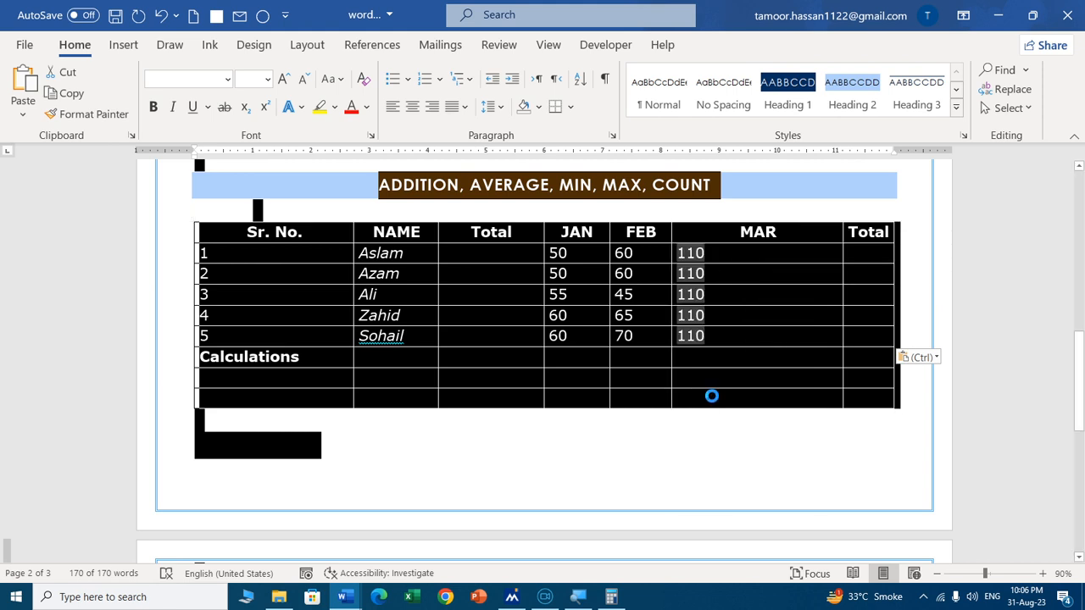
click(712, 402)
key(ctrl+a)
key(F9)
click(612, 315)
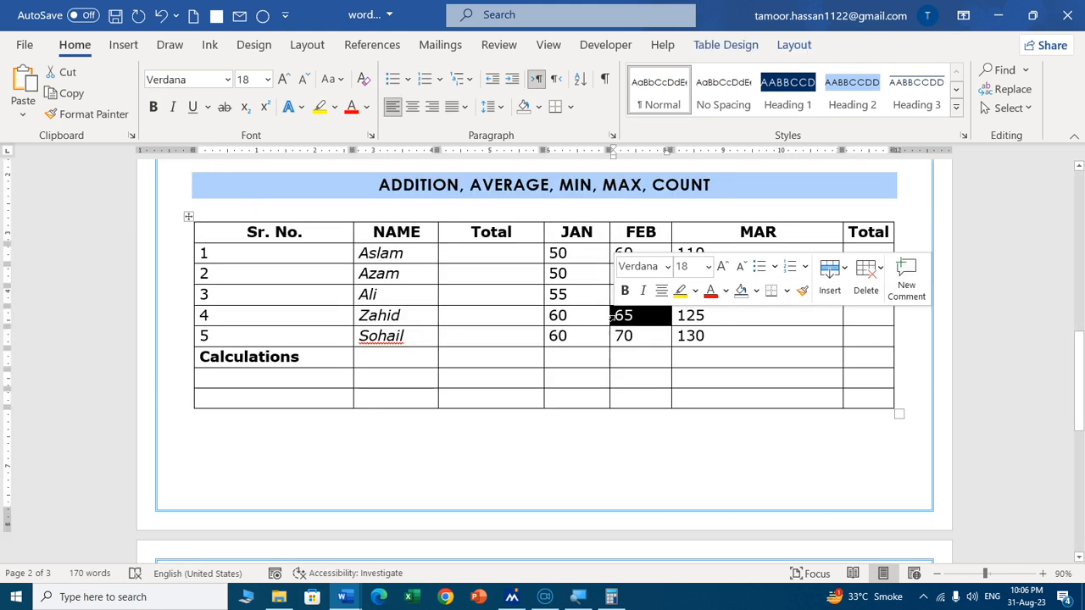
click(726, 337)
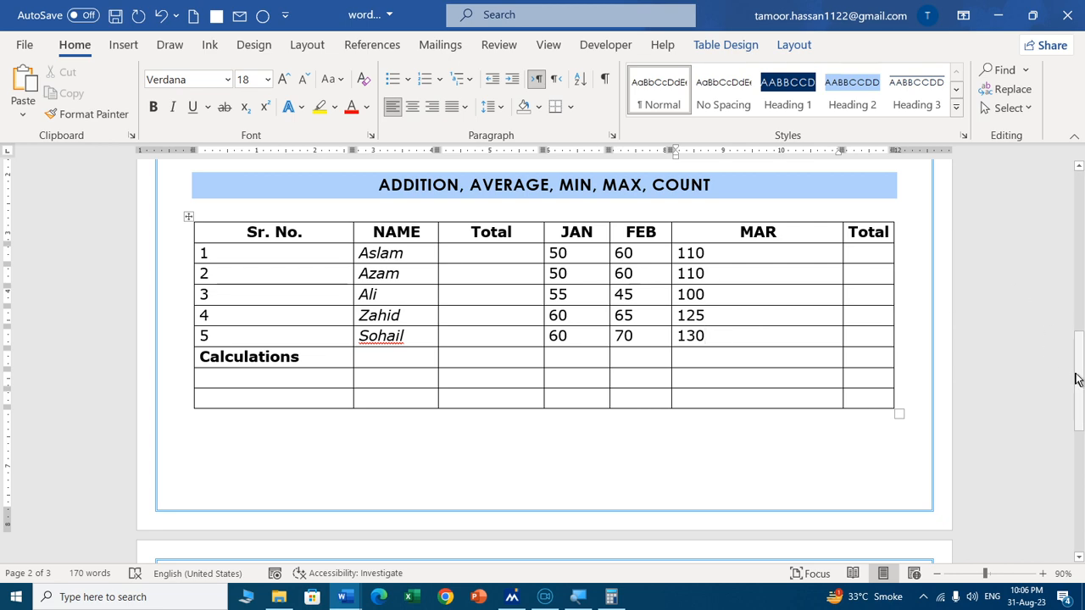
Copy the Pencil row's Net amount formula into the Net amount cells of the Pen, Register, Highlighter and Clips rows.
drag(1078, 377, 1078, 483)
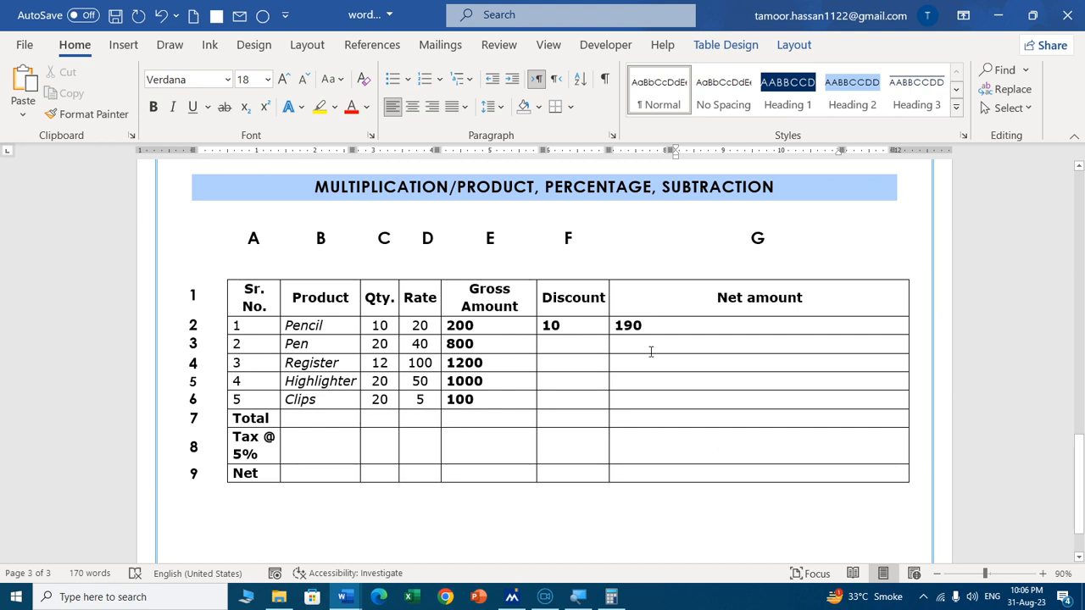
double_click(635, 327)
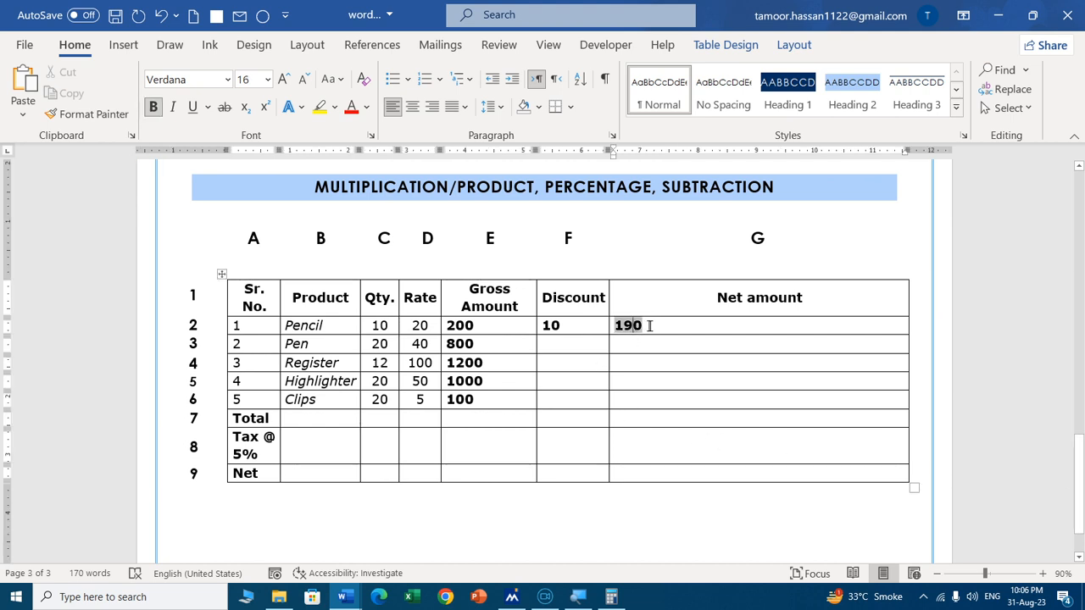
drag(645, 326, 616, 325)
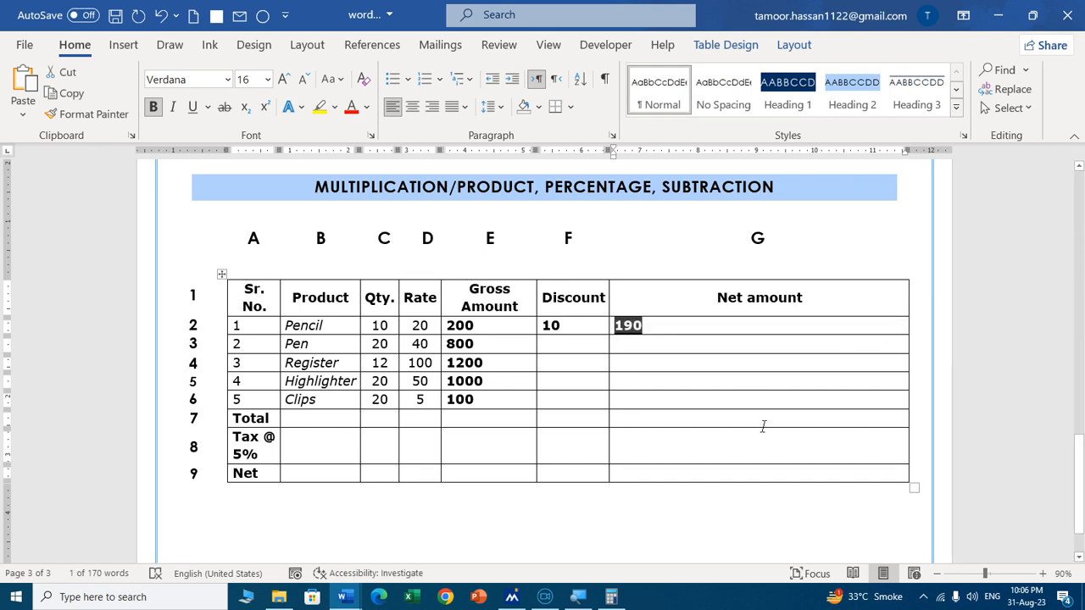
key(alt+F9)
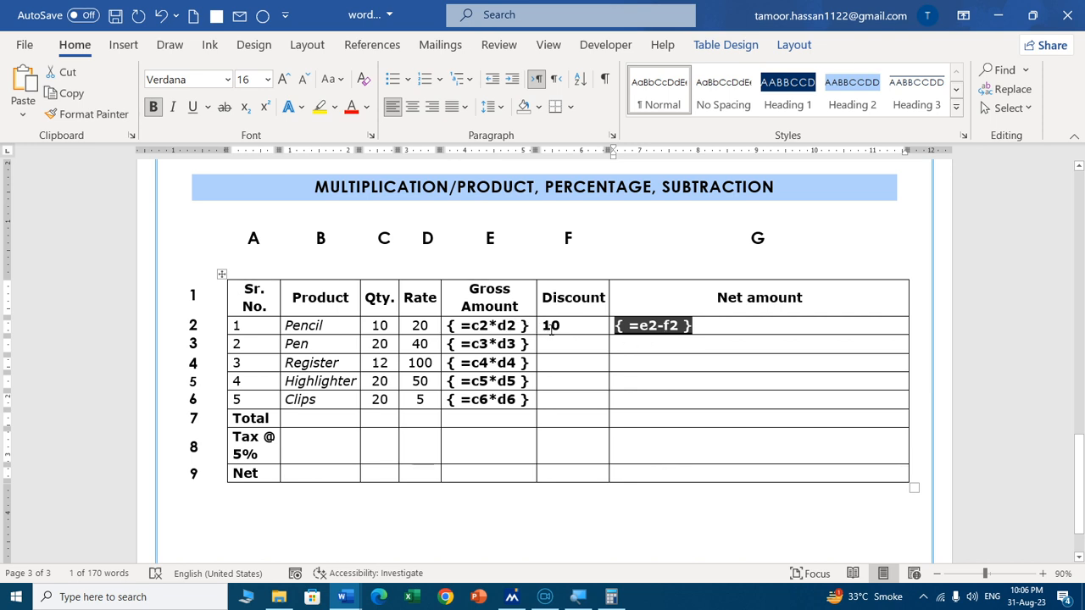
key(alt+F9)
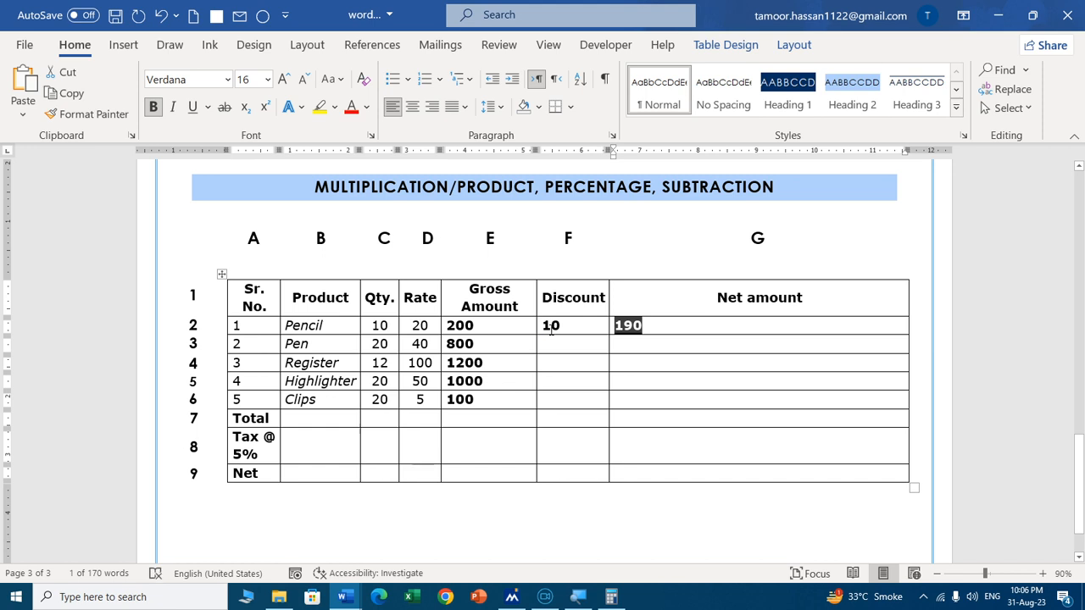
drag(629, 345, 627, 404)
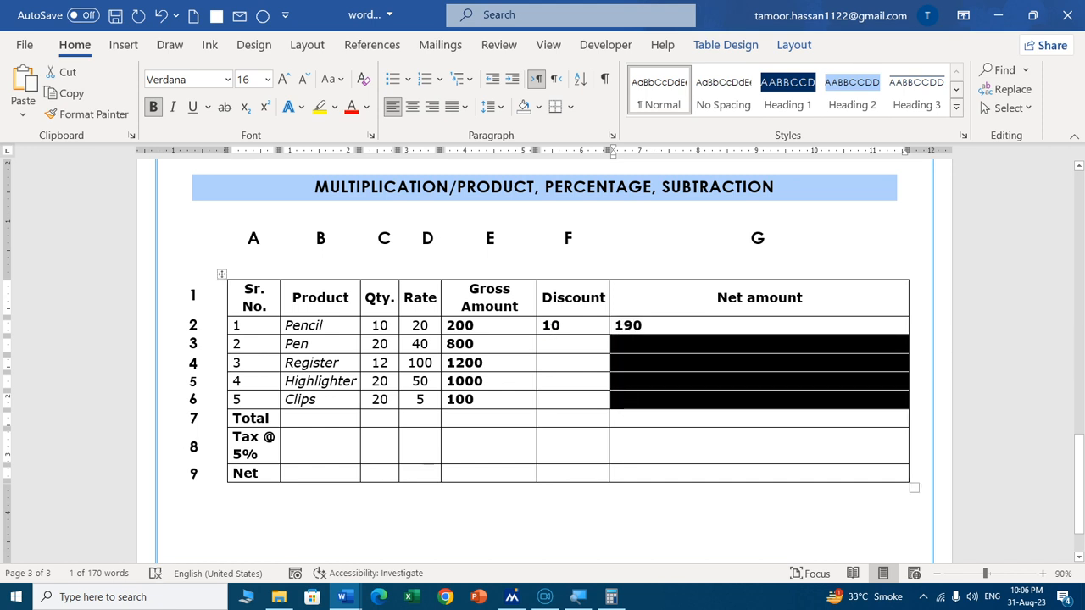
key(ctrl+v)
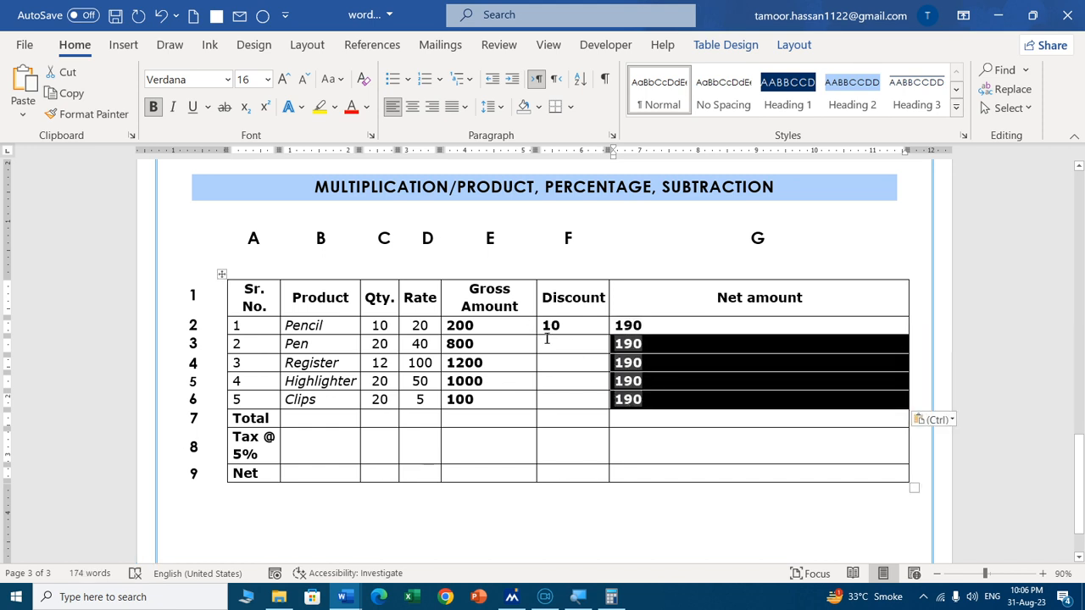
Enter the discounts 5, 6, 8 and 10 for Pen, Register, Highlighter and Clips.
click(550, 341)
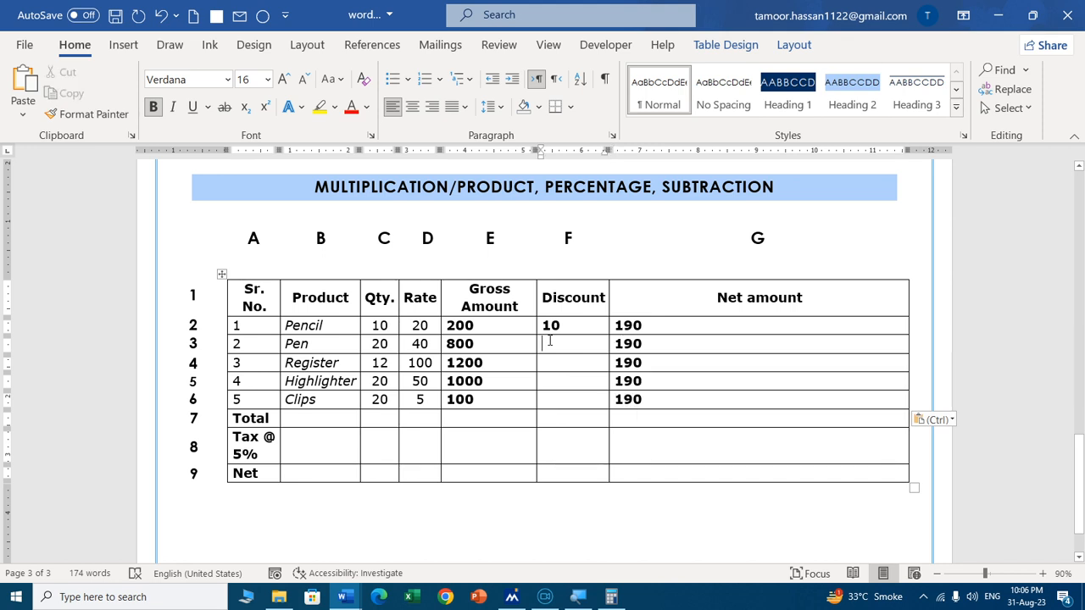
text(5)
text(6)
key(Down)
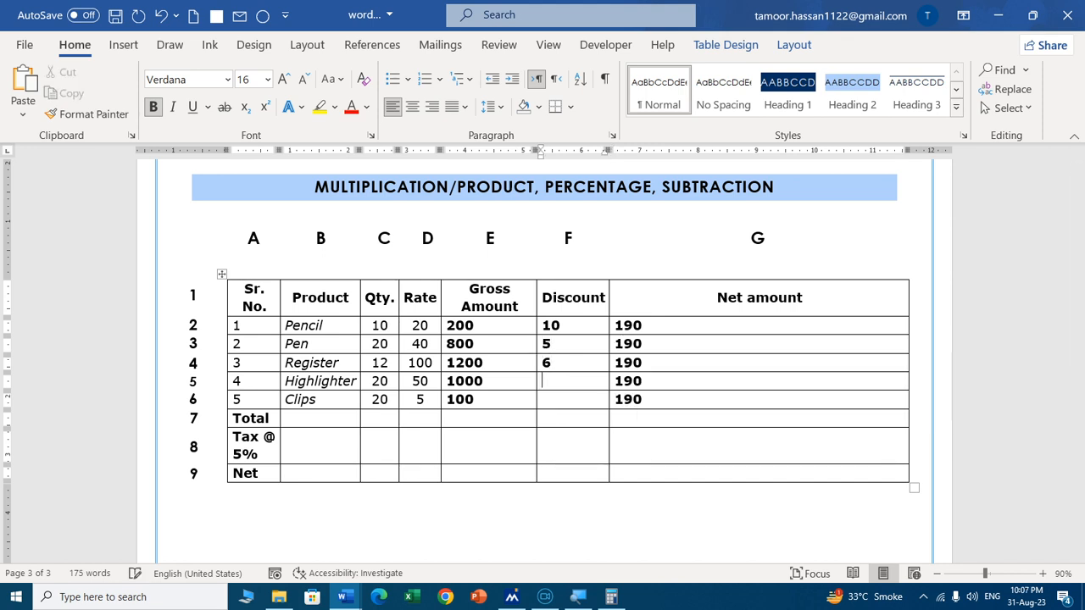
text(8)
text(10)
key(Down)
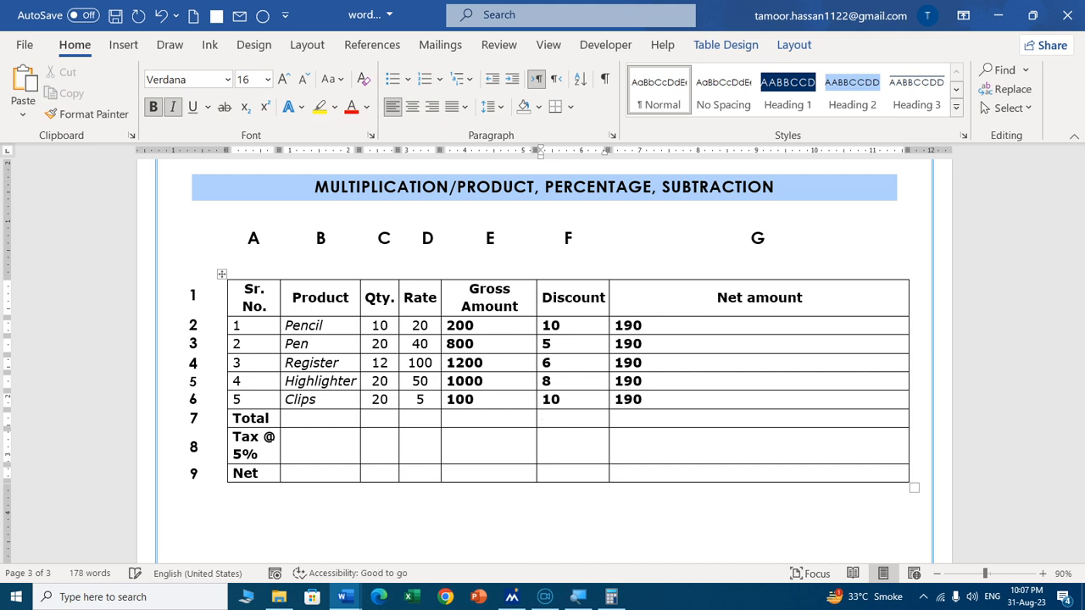
Show the field codes and change the Pen row's Net amount formula to =e3-f3.
drag(661, 327, 659, 397)
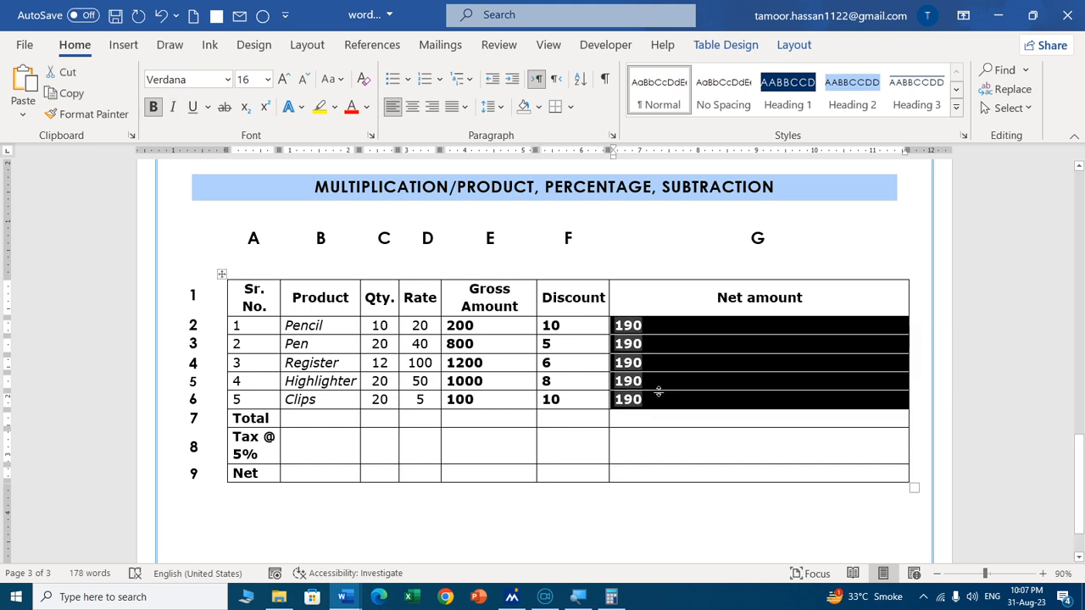
key(alt+F9)
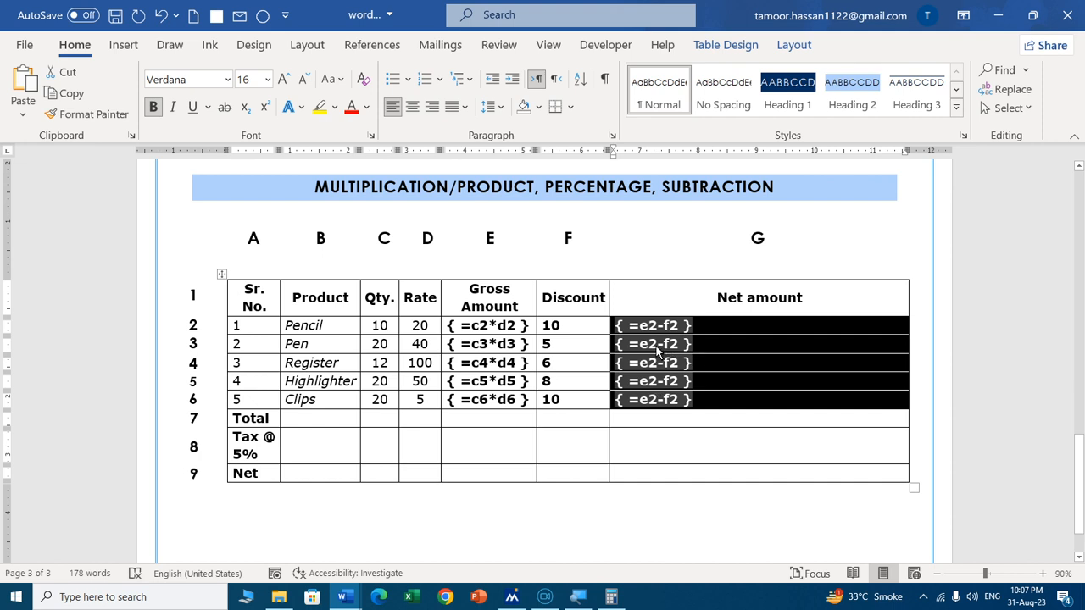
click(658, 348)
key(BackSpace)
text(3)
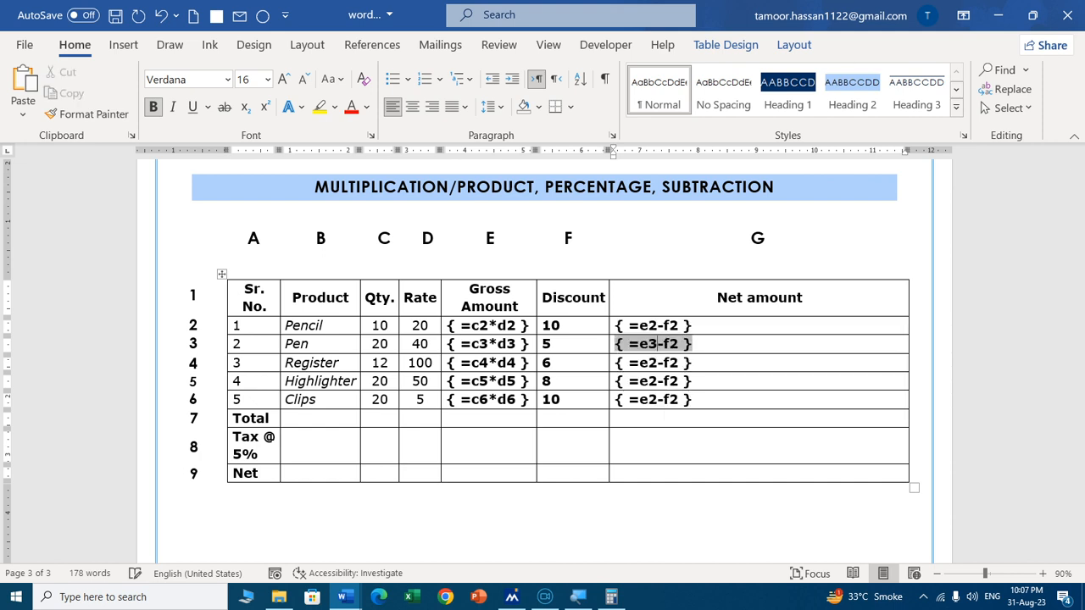
key(BackSpace)
text(3)
Change the Net amount formulas to =e4-f4 for Register and =e5-f5 for Highlighter.
click(669, 363)
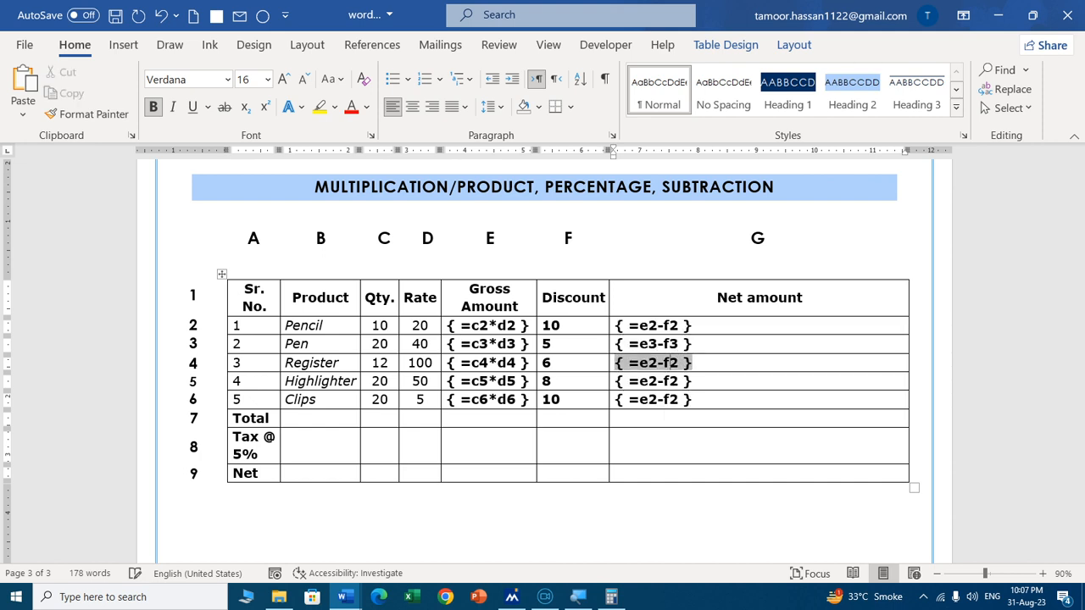
key(BackSpace)
text(4)
key(BackSpace)
text(4)
click(666, 382)
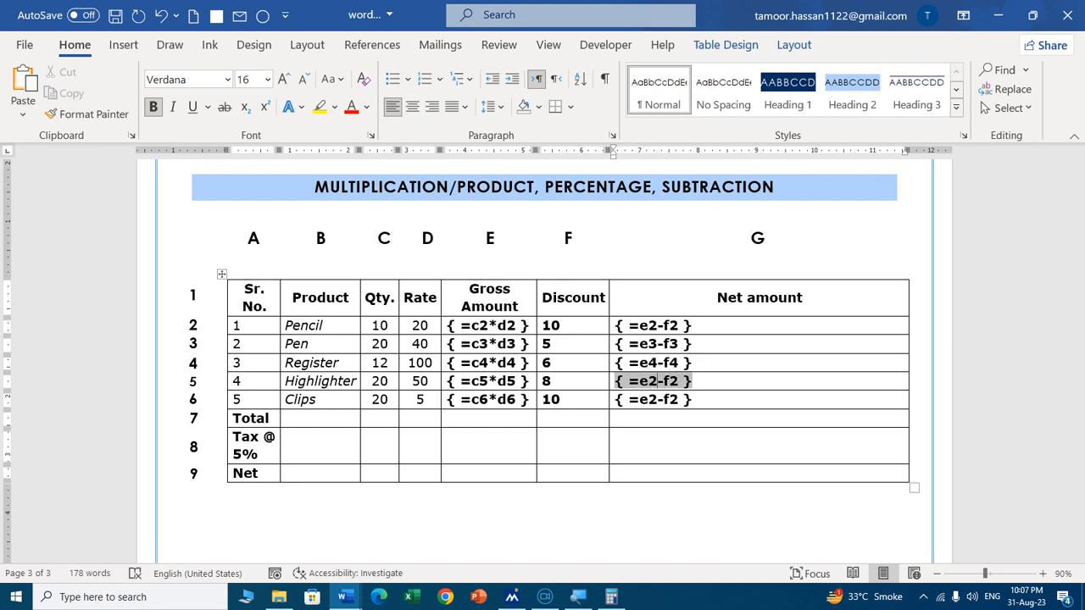
key(BackSpace)
text(5)
key(BackSpace)
text(5)
Change the Clips row's Net amount formula to =e6-f6 and switch the field codes back to results.
click(668, 399)
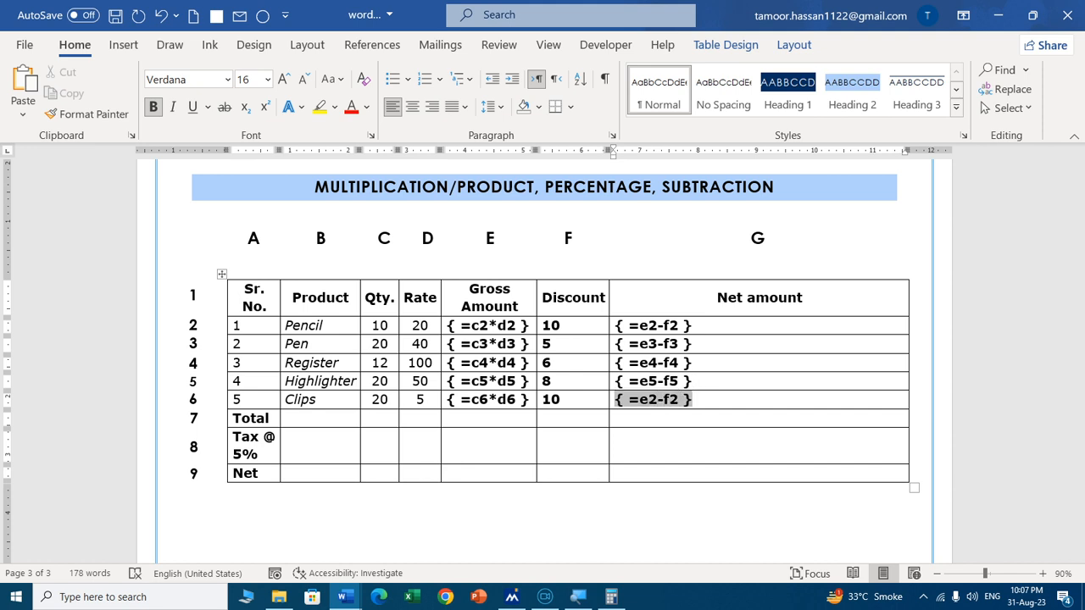
key(BackSpace)
text(6)
key(BackSpace)
text(6)
key(alt+F9)
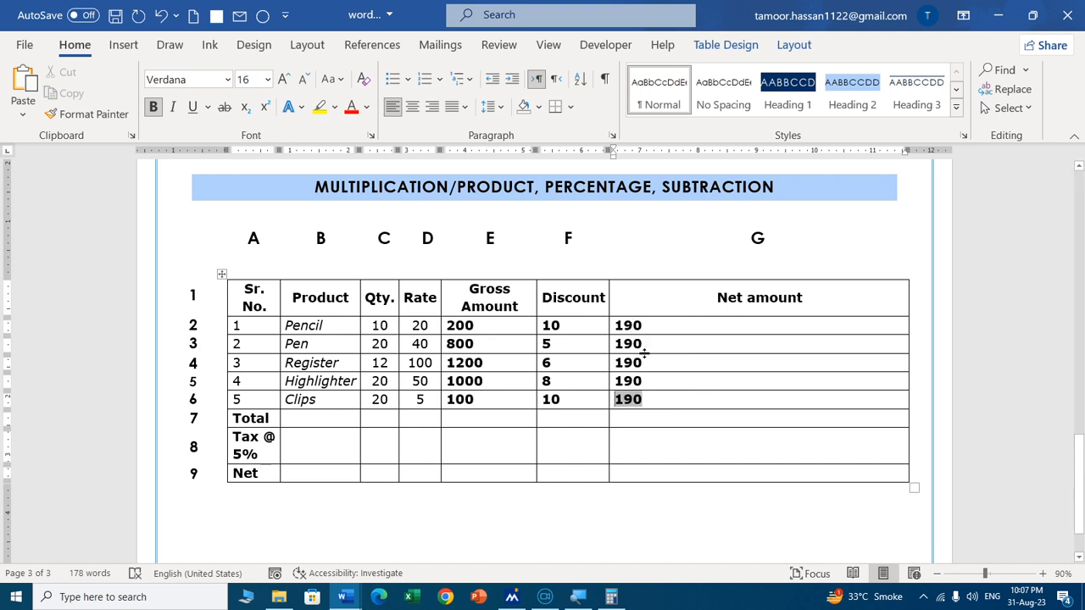
Select the whole document and update its fields to recalculate the Net amount column.
key(ctrl+a)
right_click(642, 354)
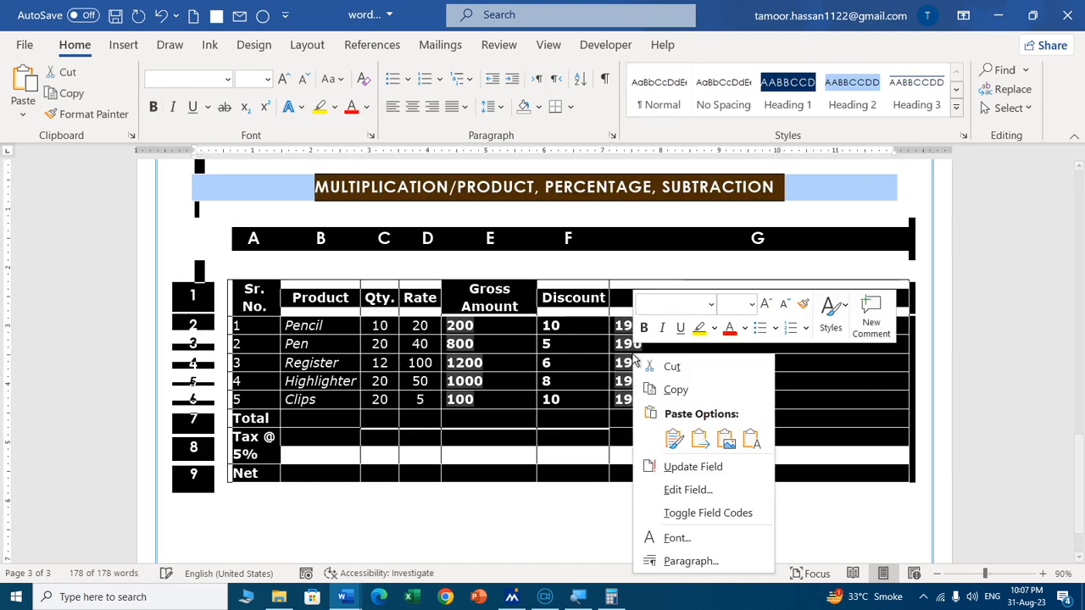
click(678, 466)
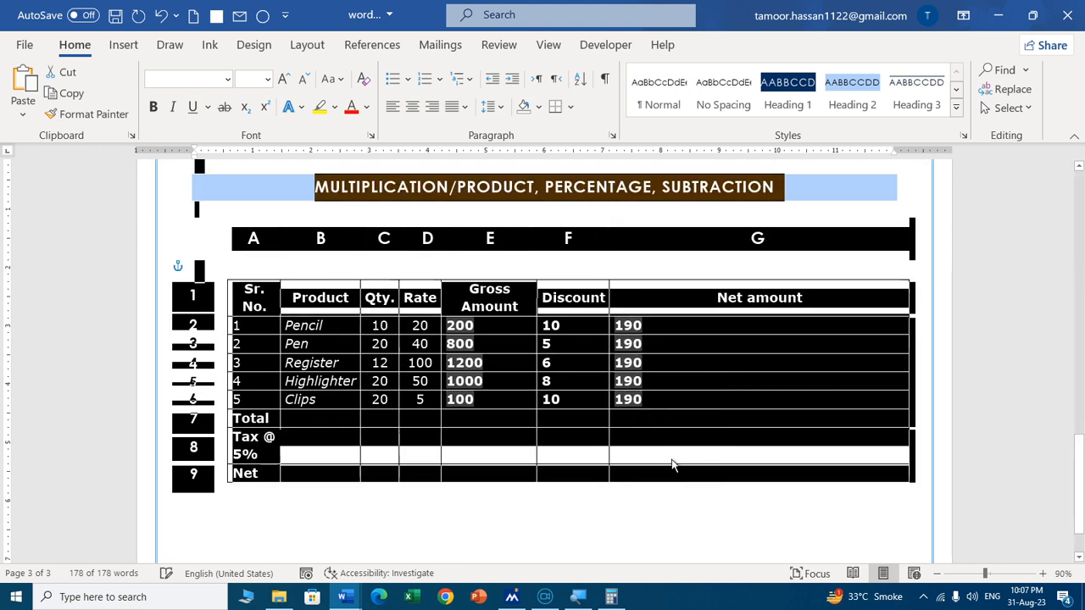
click(690, 418)
click(689, 381)
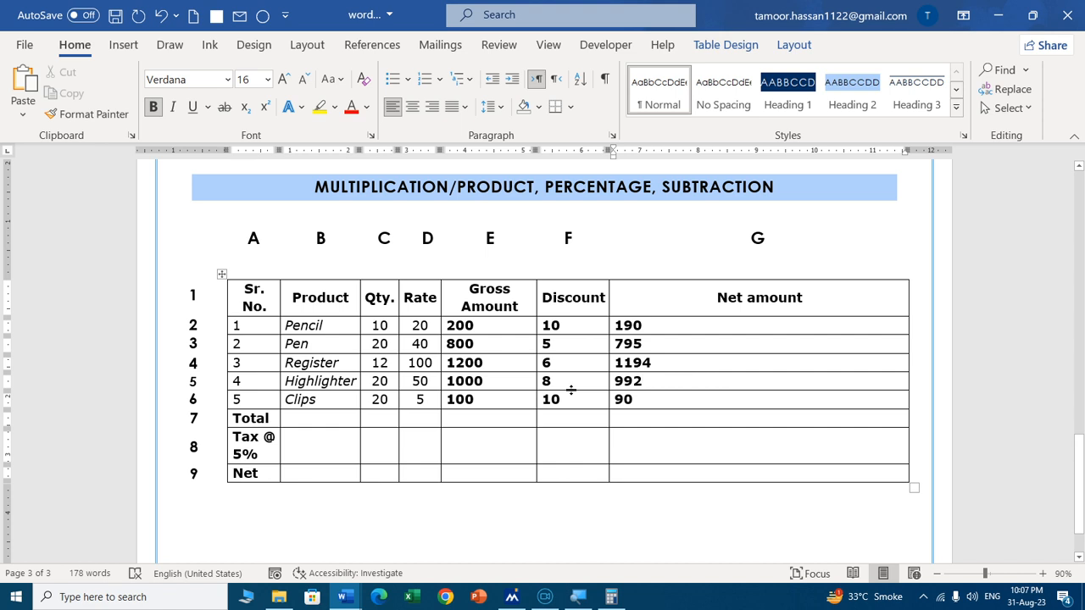
Insert the formula field =sum(above) in the Total row's Net amount cell and calculate it.
click(616, 416)
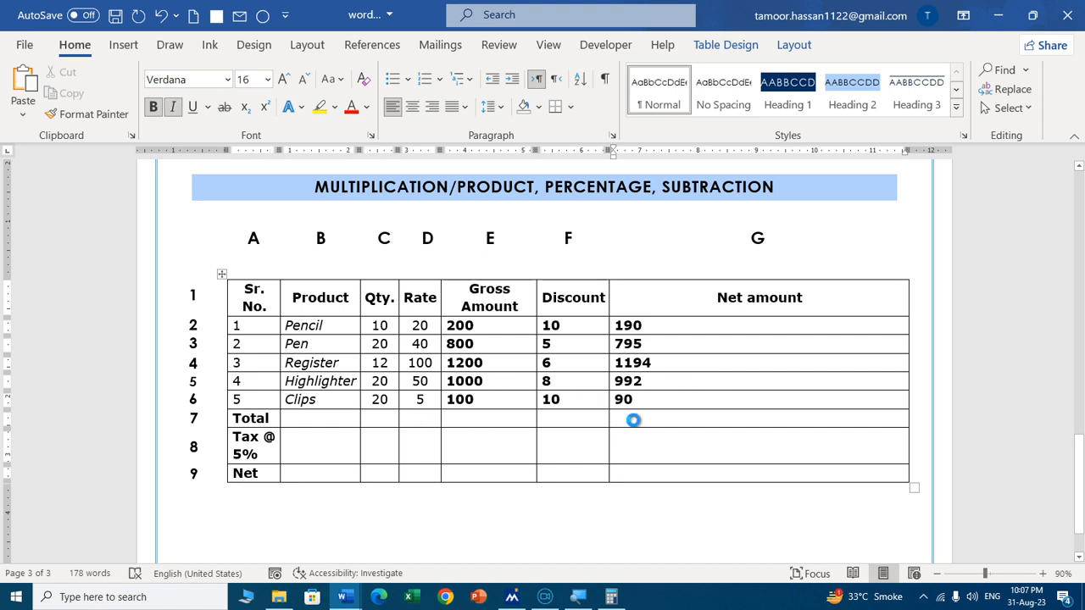
key(alt+F9)
key(alt+F9)
key(ctrl+F9)
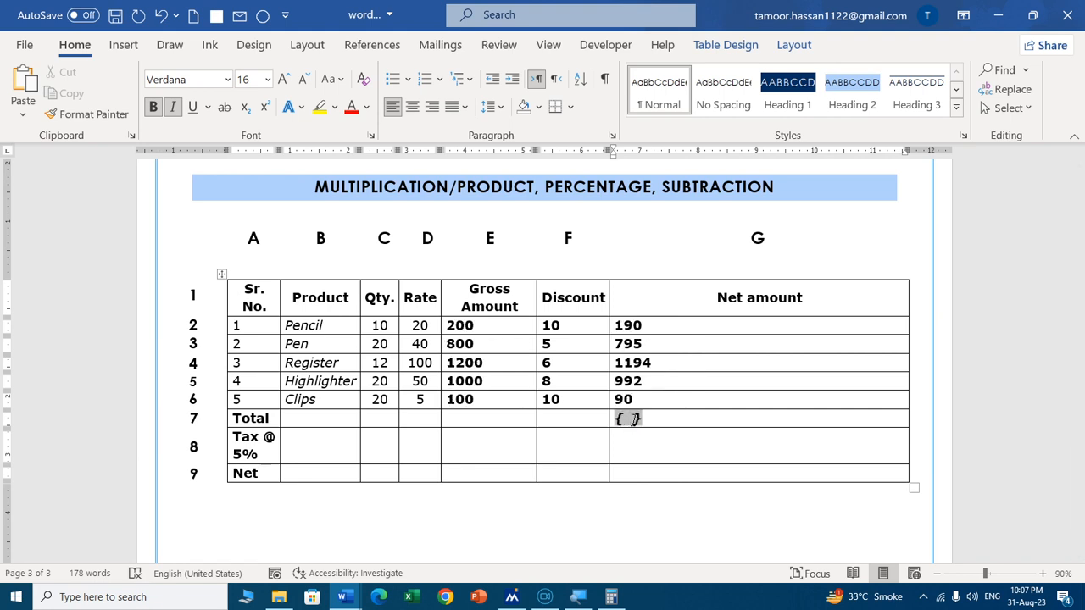
text(=sum( )
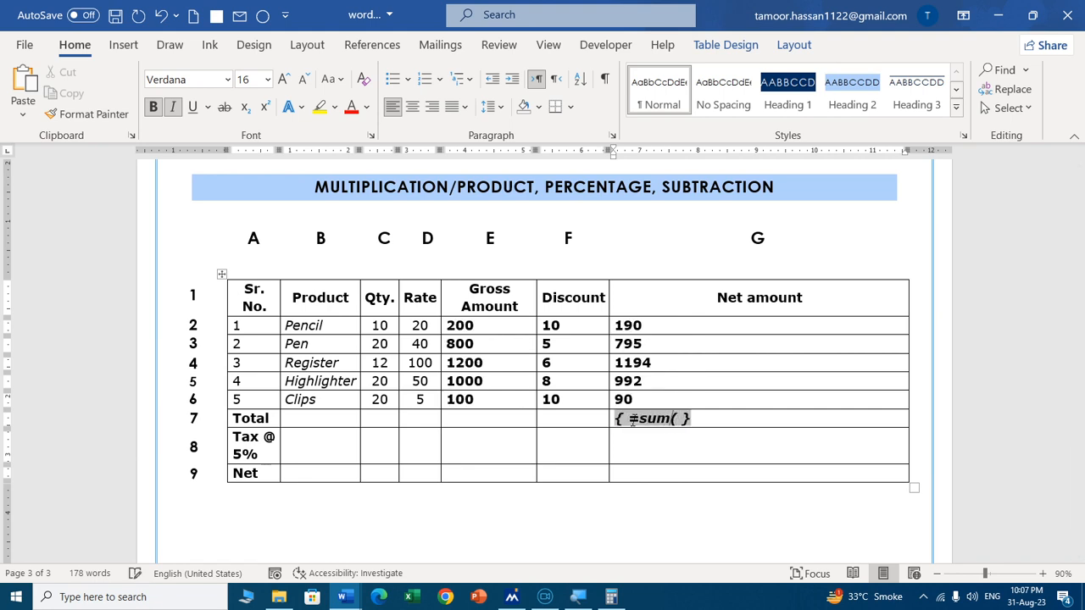
text(above))
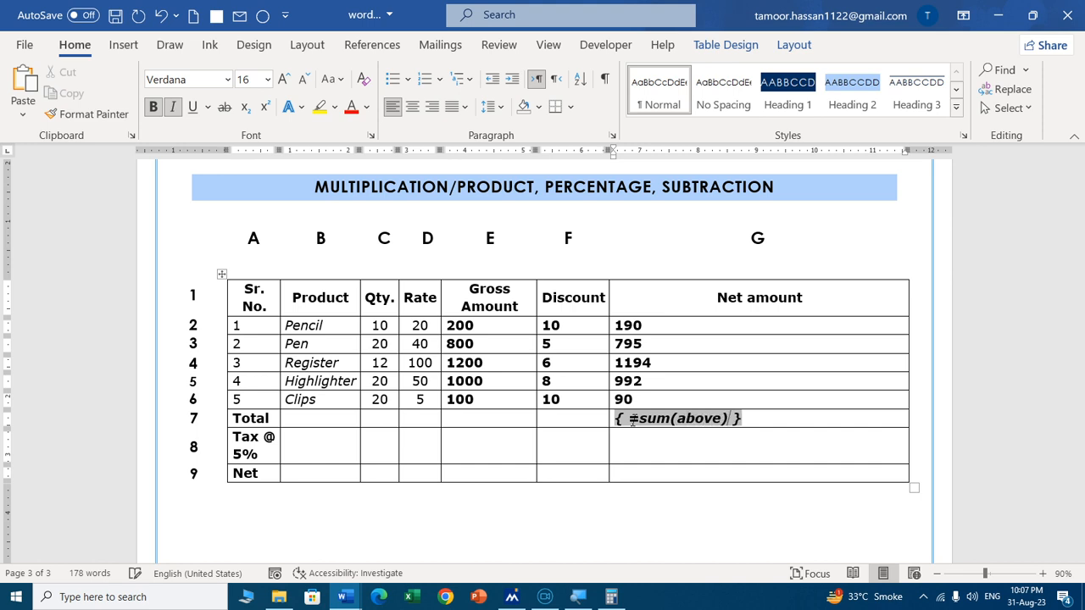
key(F9)
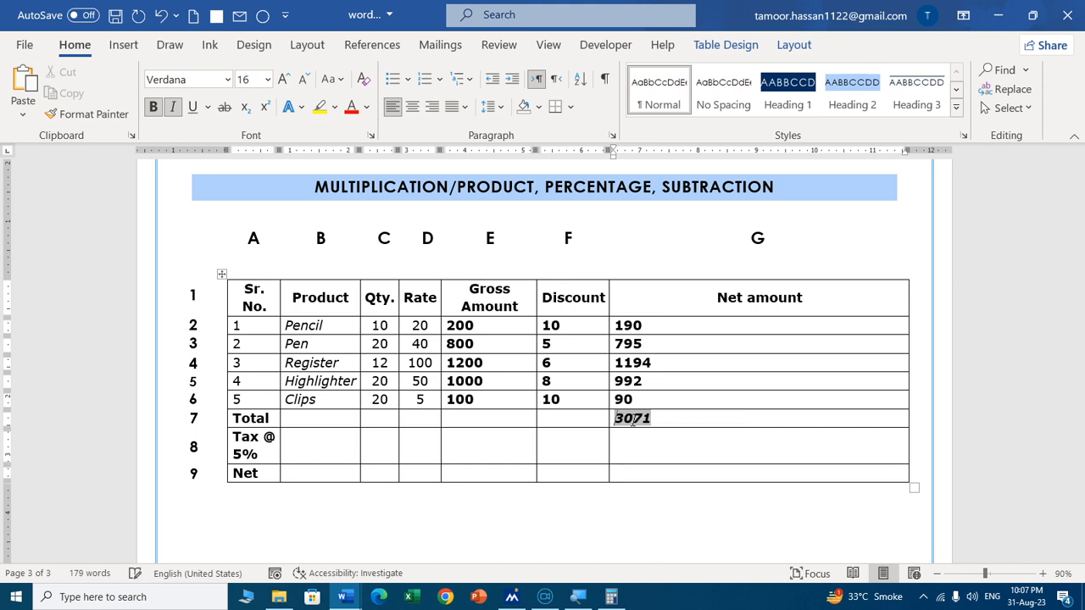
Insert the formula field =g7*5% in the Tax @ 5% row's Net amount cell and calculate it.
click(648, 447)
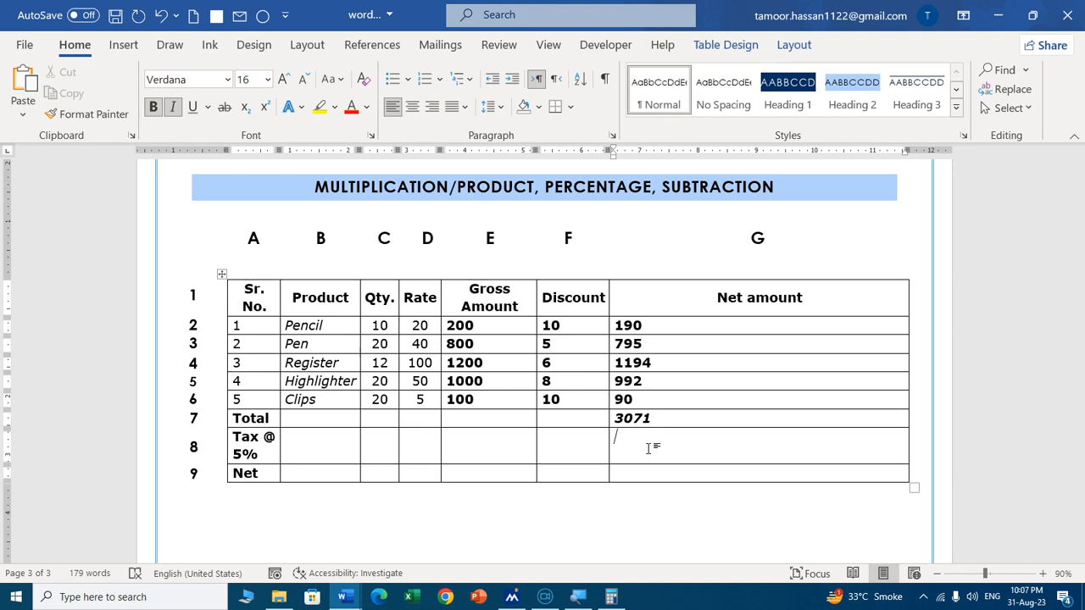
key(ctrl+F9)
text(=g)
text(7*5%)
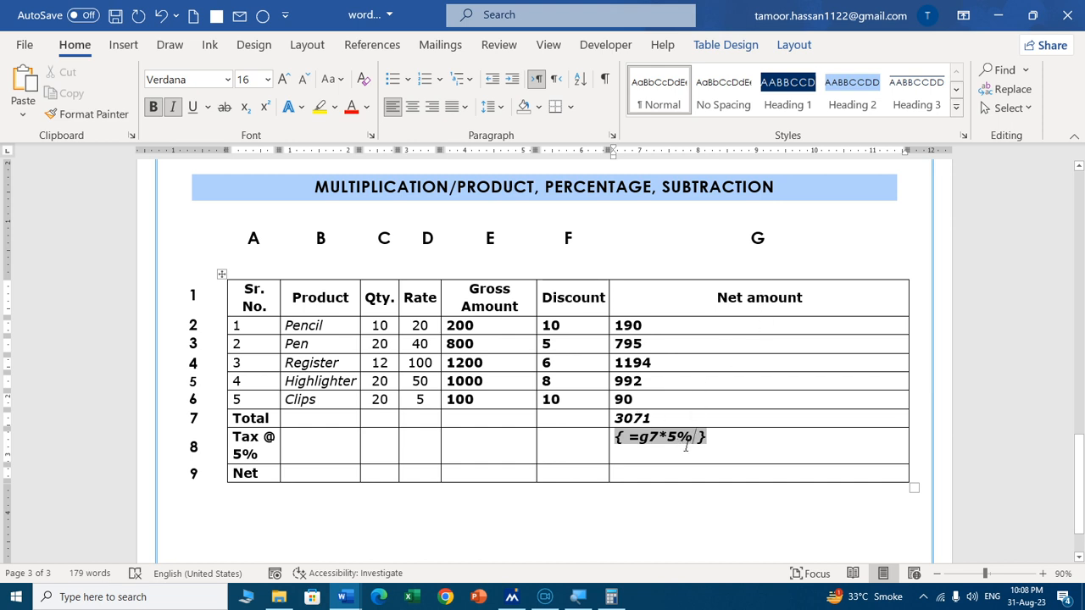
key(F9)
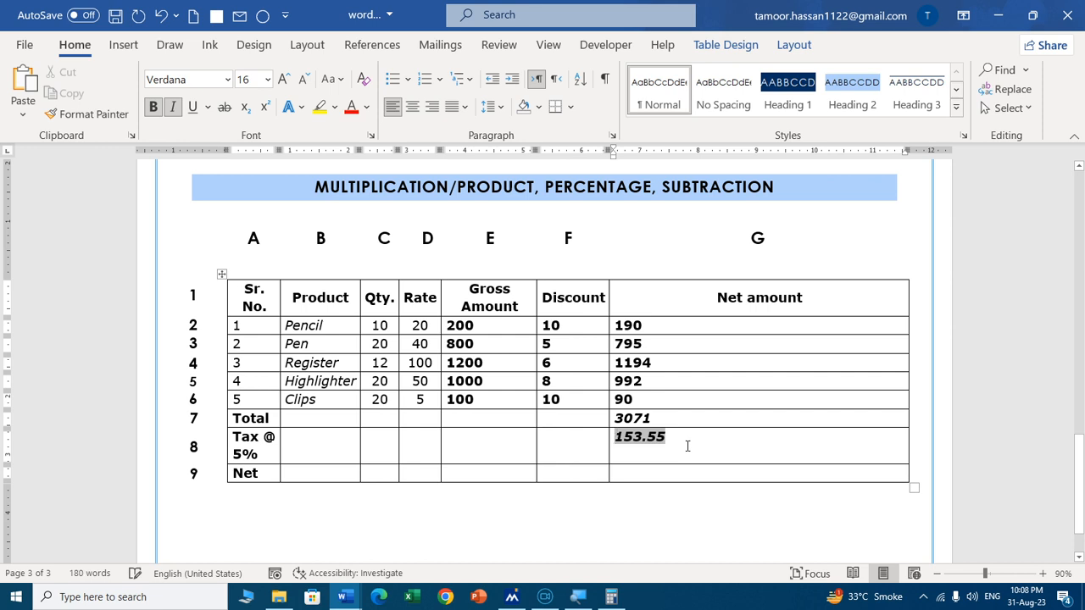
Insert the formula field =g7+g8 in the Net row's Net amount cell and calculate it.
click(640, 473)
key(ctrl+F9)
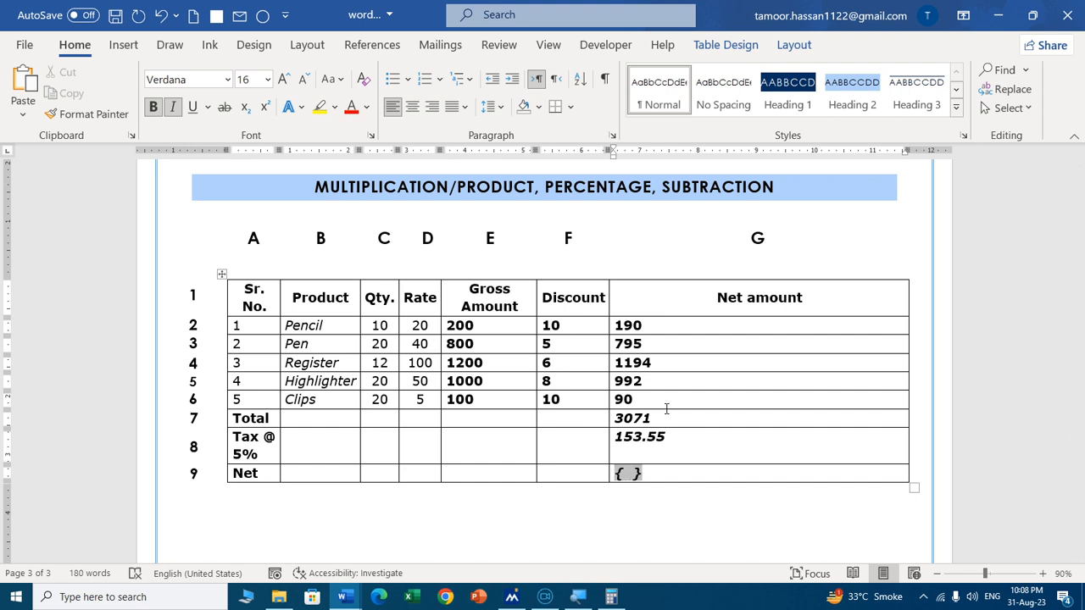
text(= )
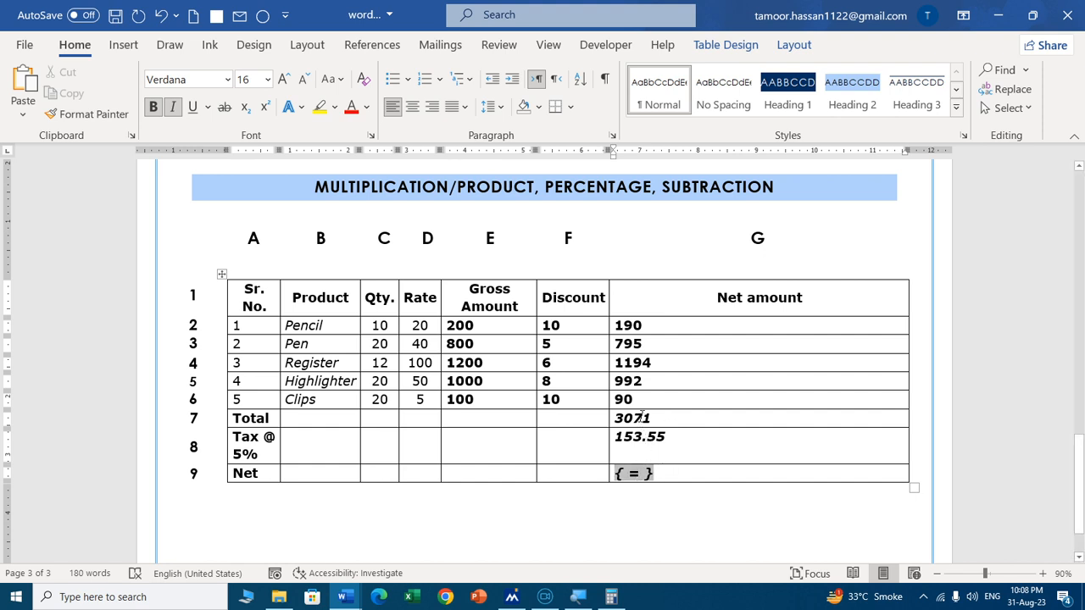
text(g)
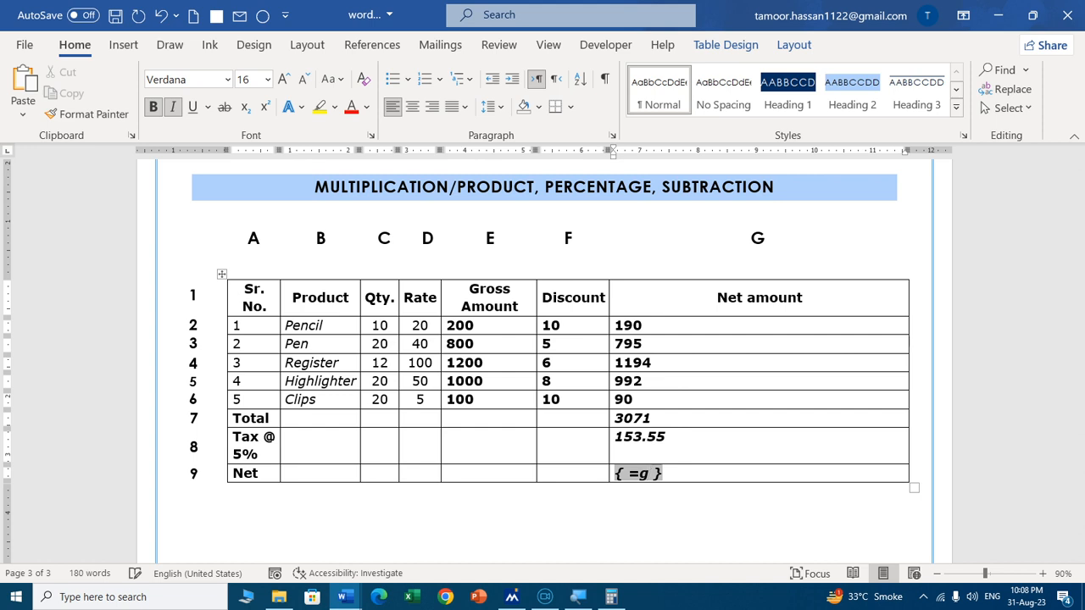
text(7+g)
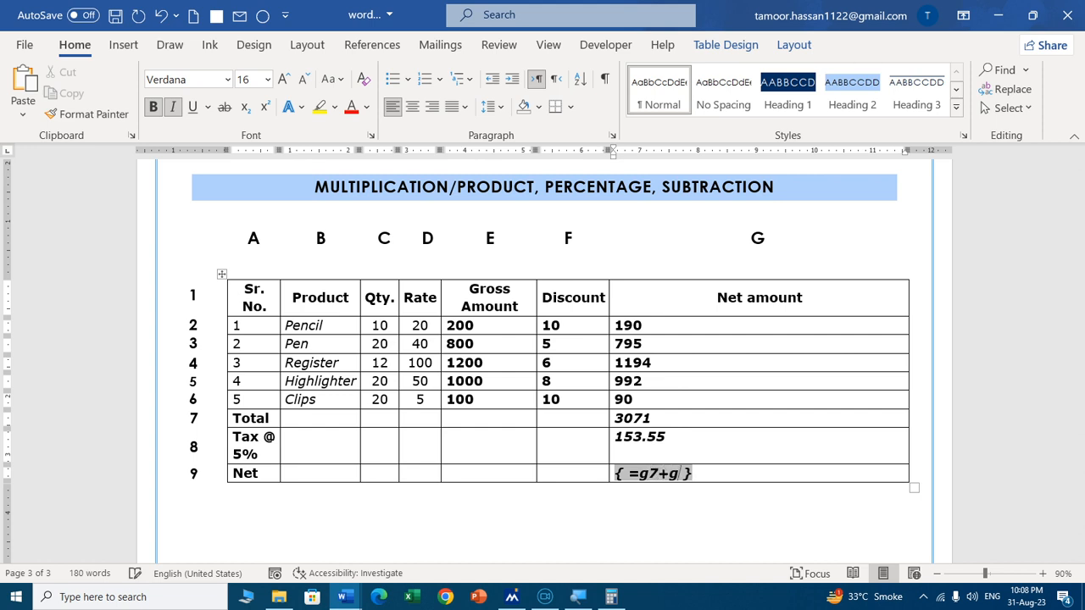
text(8)
key(F9)
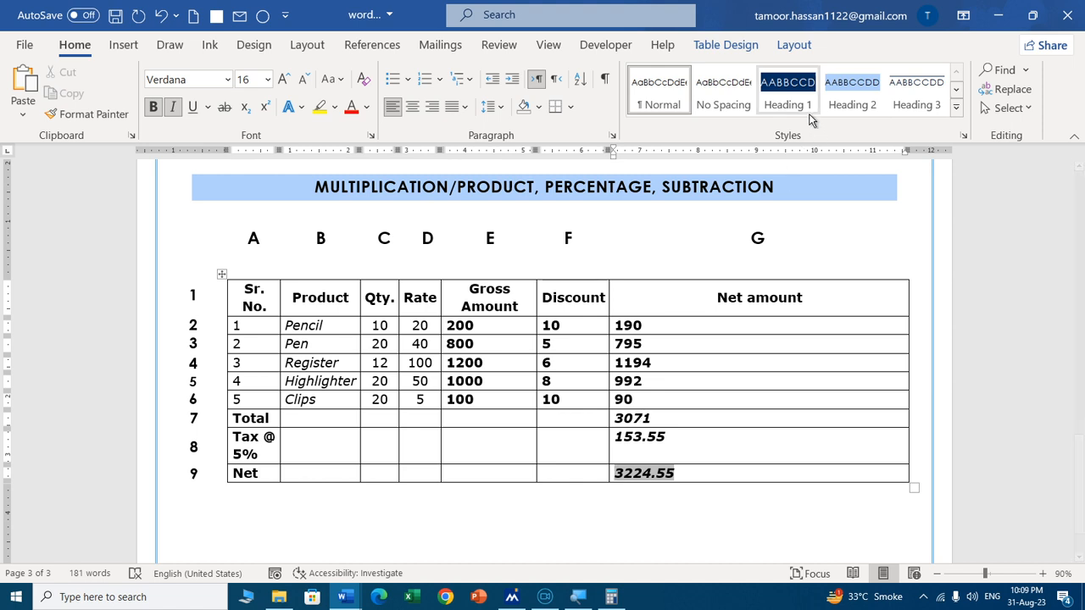
click(794, 44)
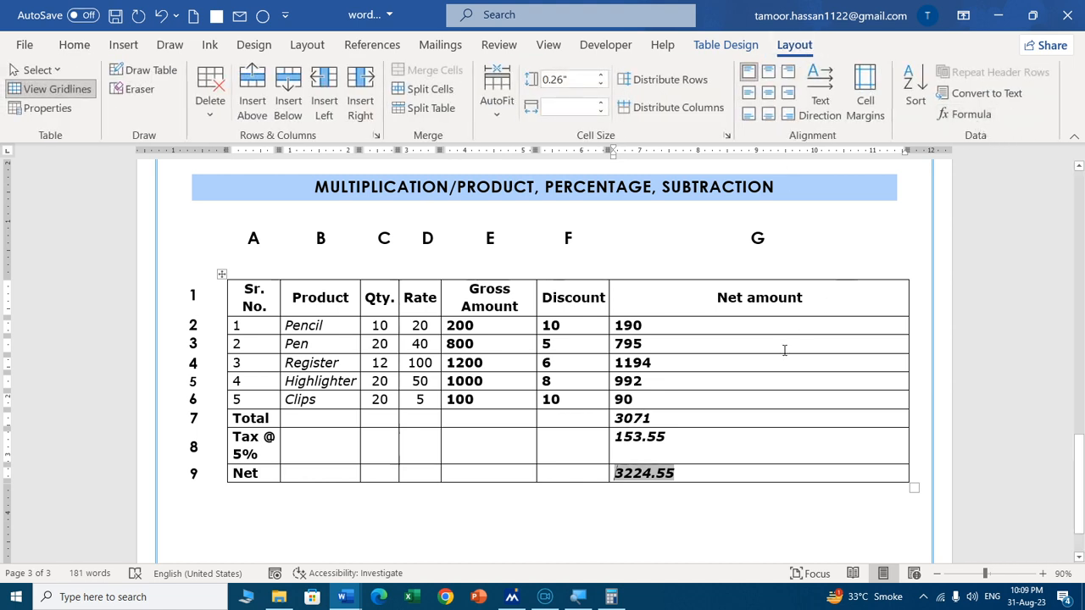
click(740, 434)
mouse_move(1077, 440)
mouse_down()
mouse_move(1070, 331)
mouse_move(1079, 456)
mouse_up()
click(488, 345)
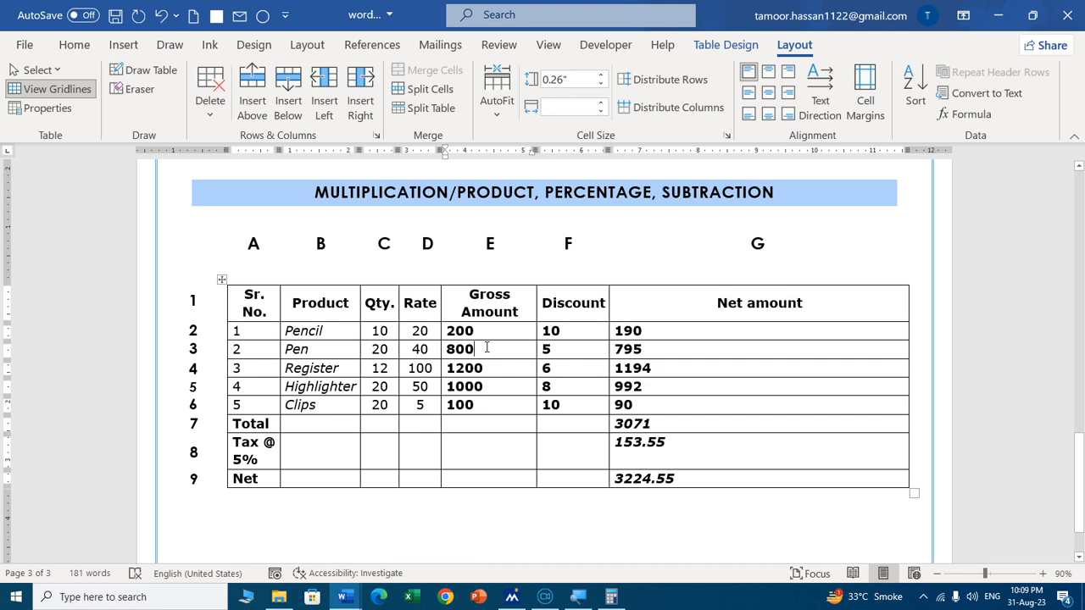
Examine the formula field codes in the product table and in the Sales Report table's MAR column, returning both to their results.
key(alt+F9)
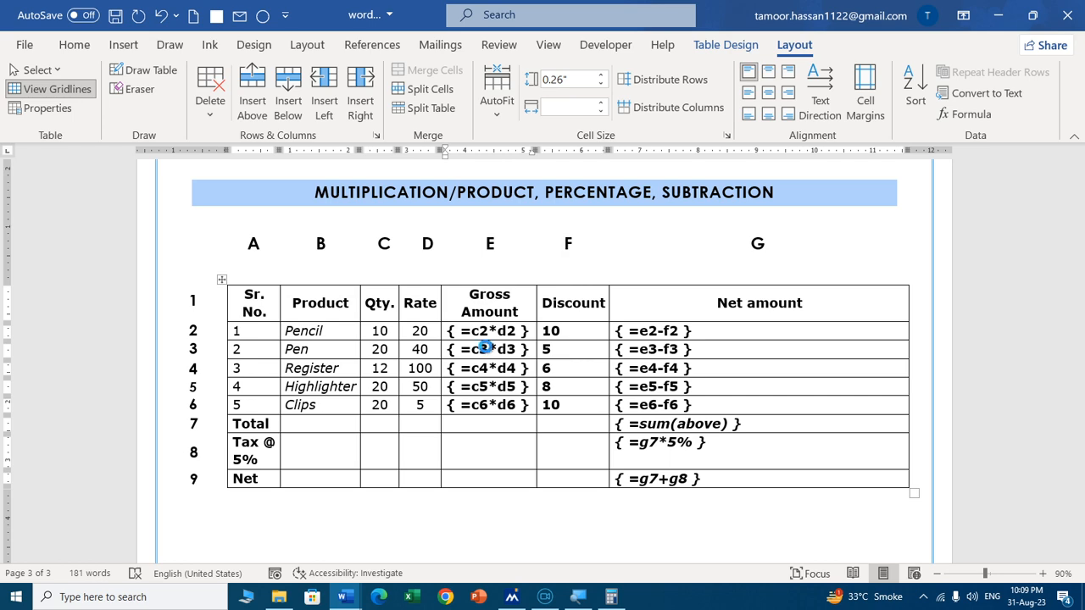
key(alt+F9)
drag(1078, 438, 1080, 318)
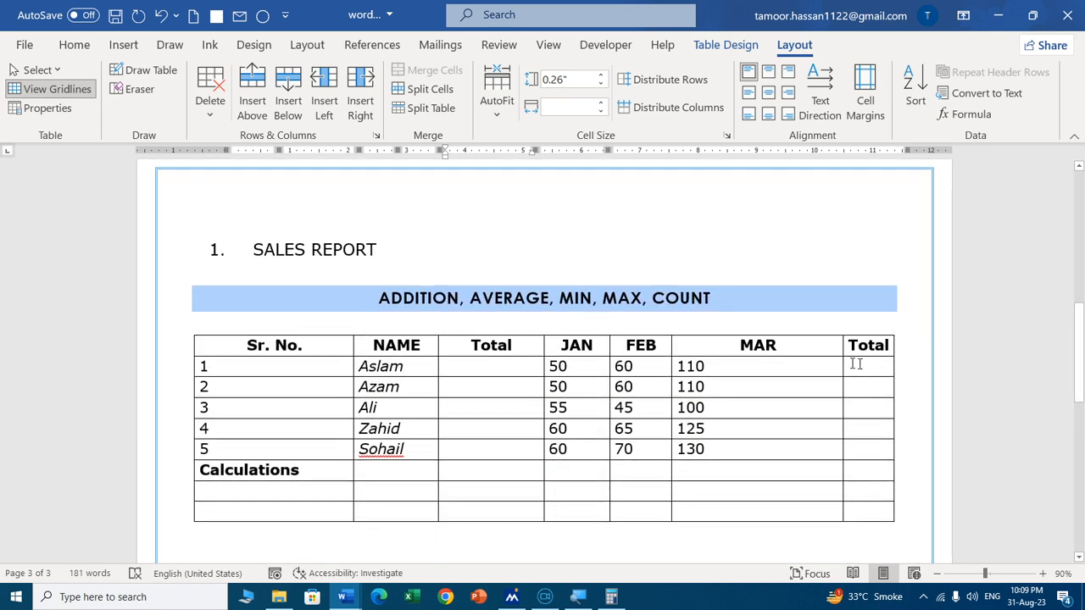
double_click(699, 365)
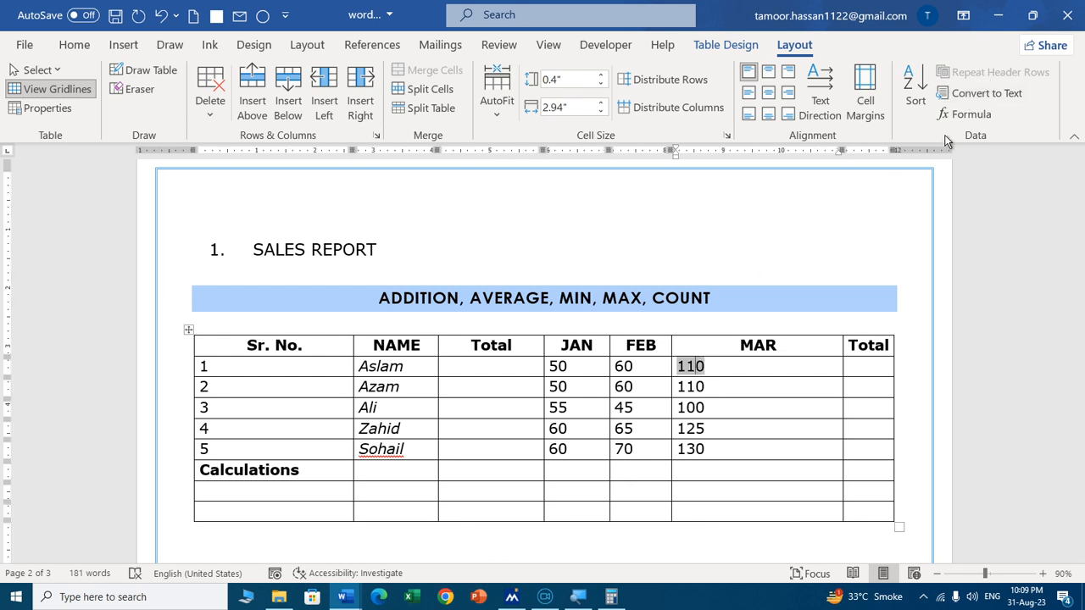
key(alt+F9)
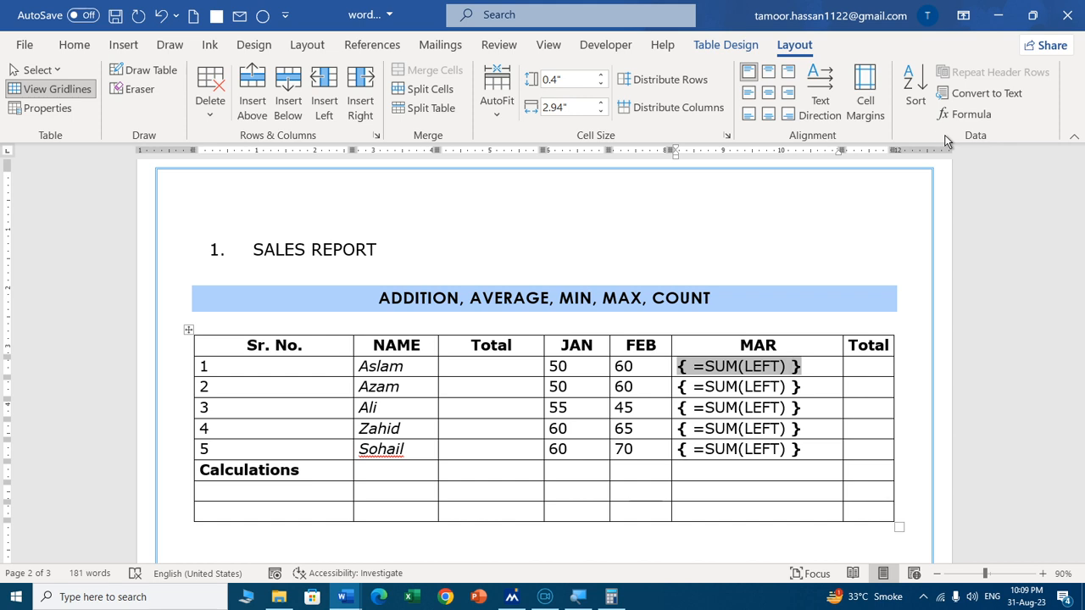
key(alt+F9)
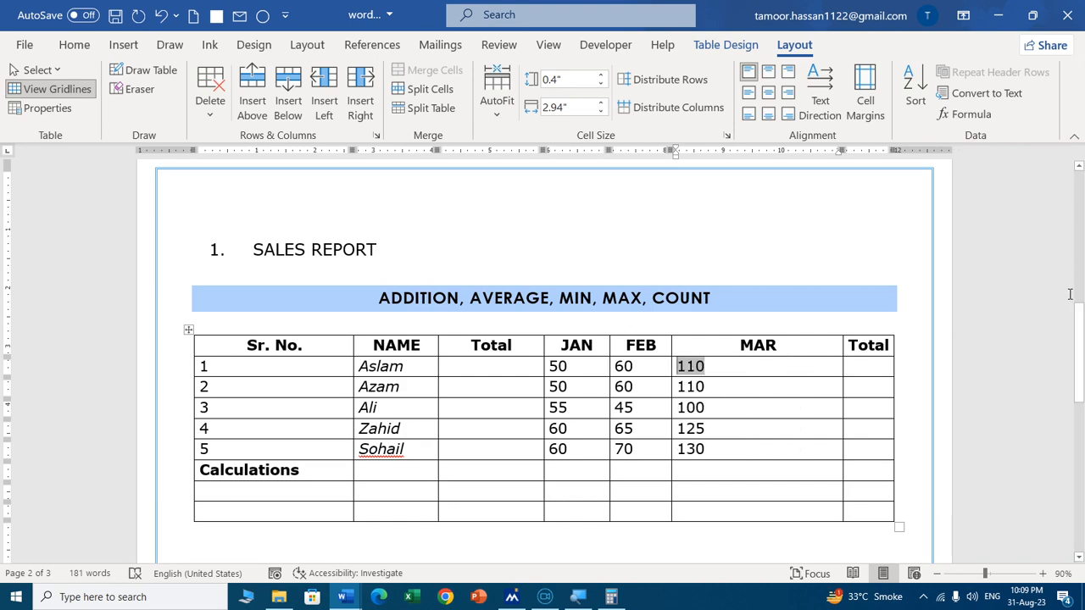
drag(1081, 376, 1070, 499)
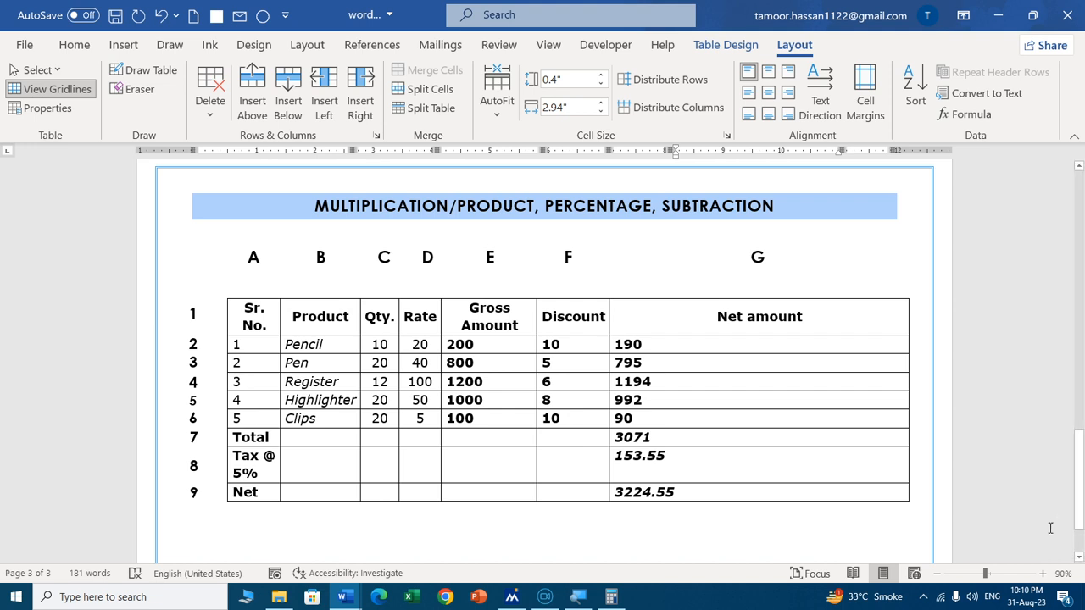
Insert a page break below the product table at the end of the document.
drag(1077, 492, 1082, 246)
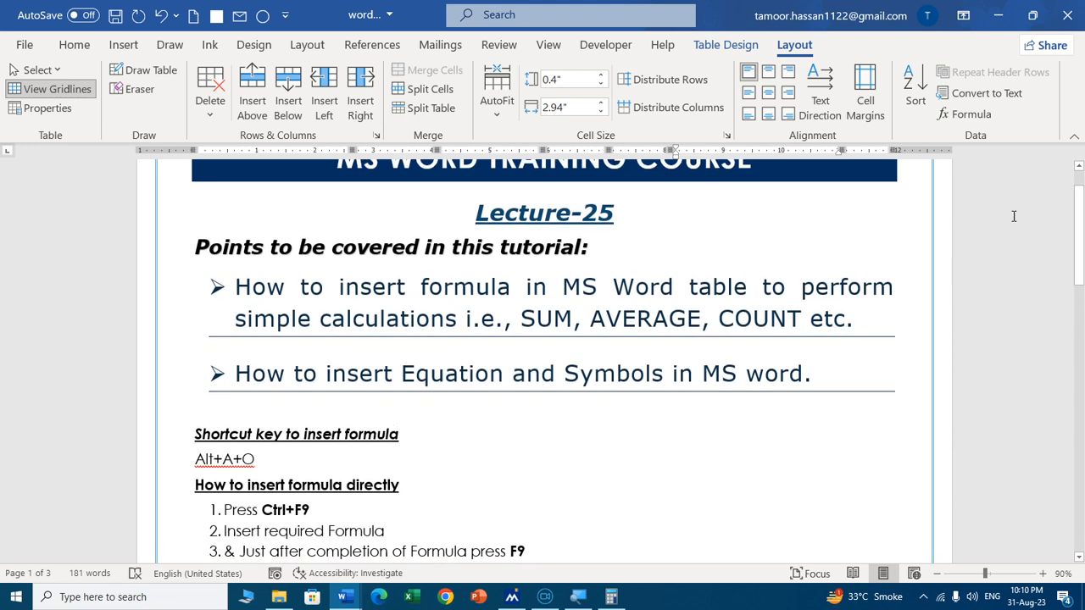
drag(1082, 188, 1066, 478)
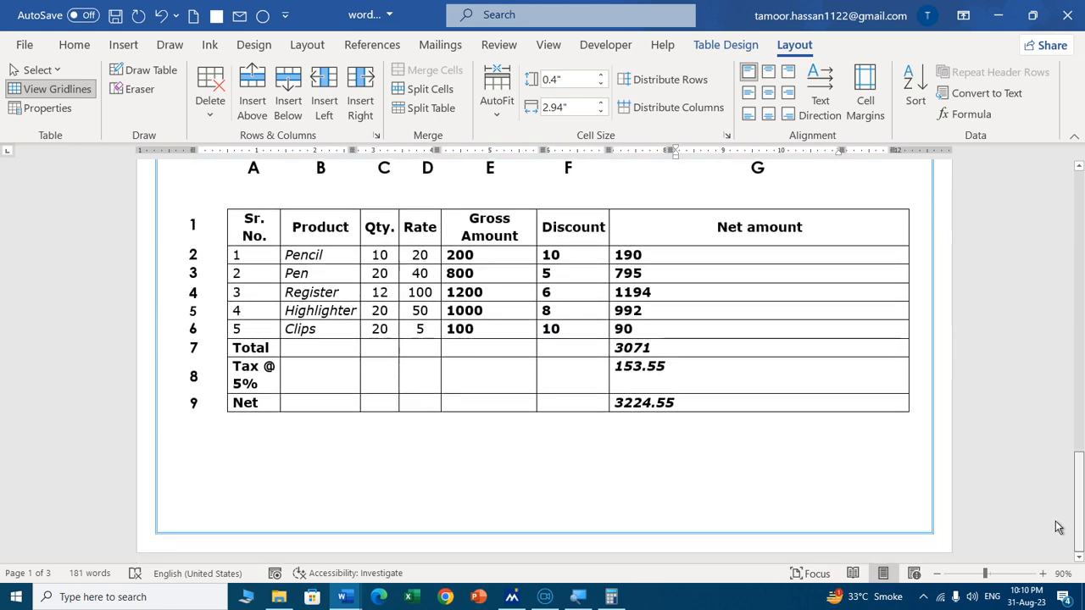
click(628, 457)
key(ctrl+Return)
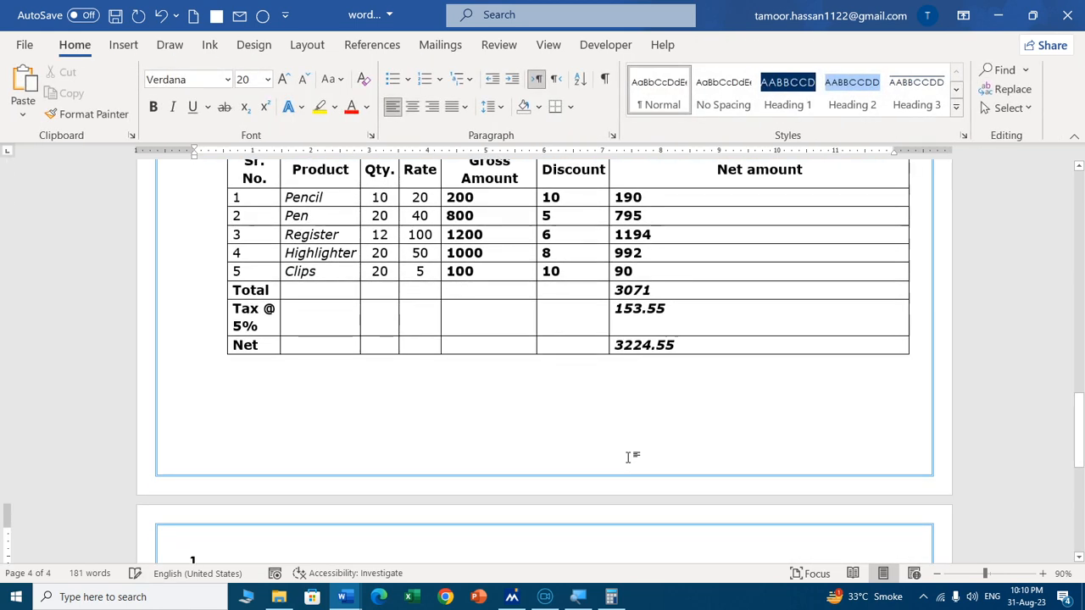
drag(1079, 432, 1078, 507)
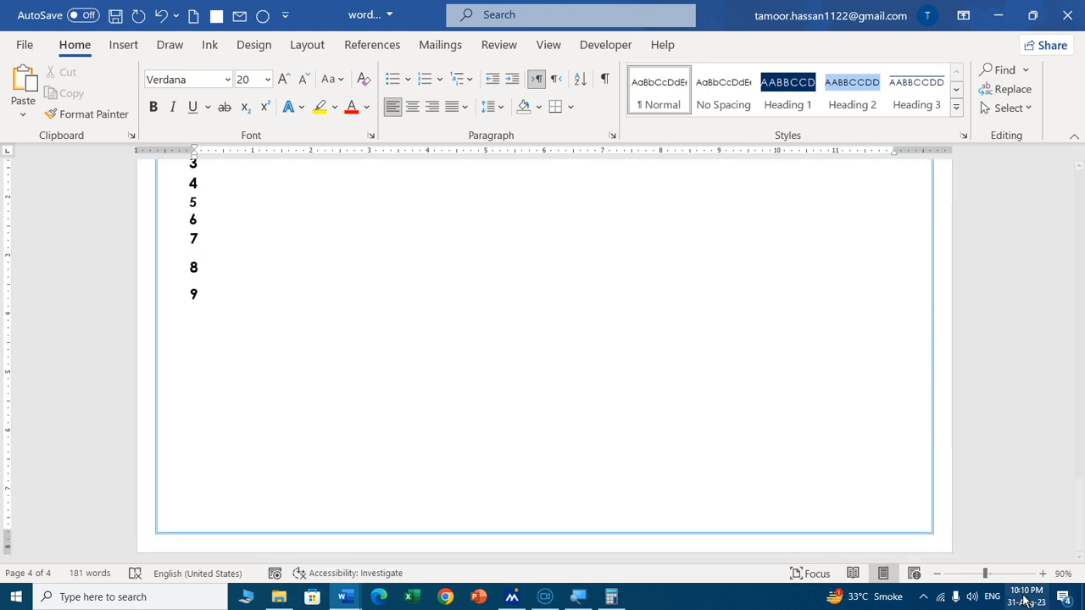
Create a new blank document and increase its font size to 25.
key(ctrl+n)
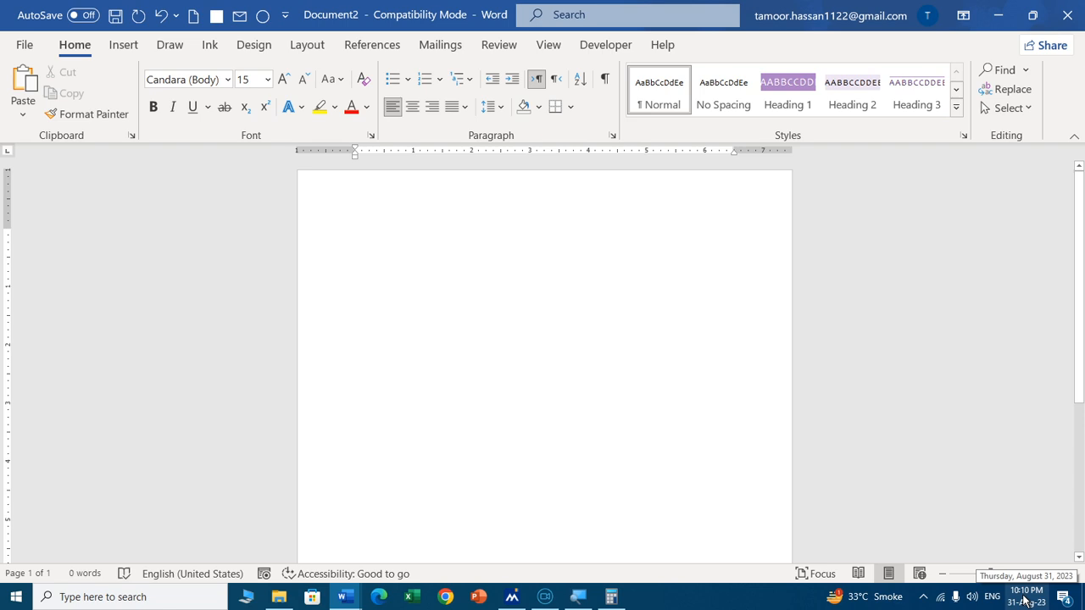
key(ctrl+bracketright)
key(ctrl+bracketright)
key(ctrl+bracketright)
key(ctrl+bracketright)
key(ctrl+bracketright)
key(ctrl+bracketright)
key(ctrl+bracketright)
key(ctrl+bracketright)
key(ctrl+bracketright)
key(ctrl+bracketright)
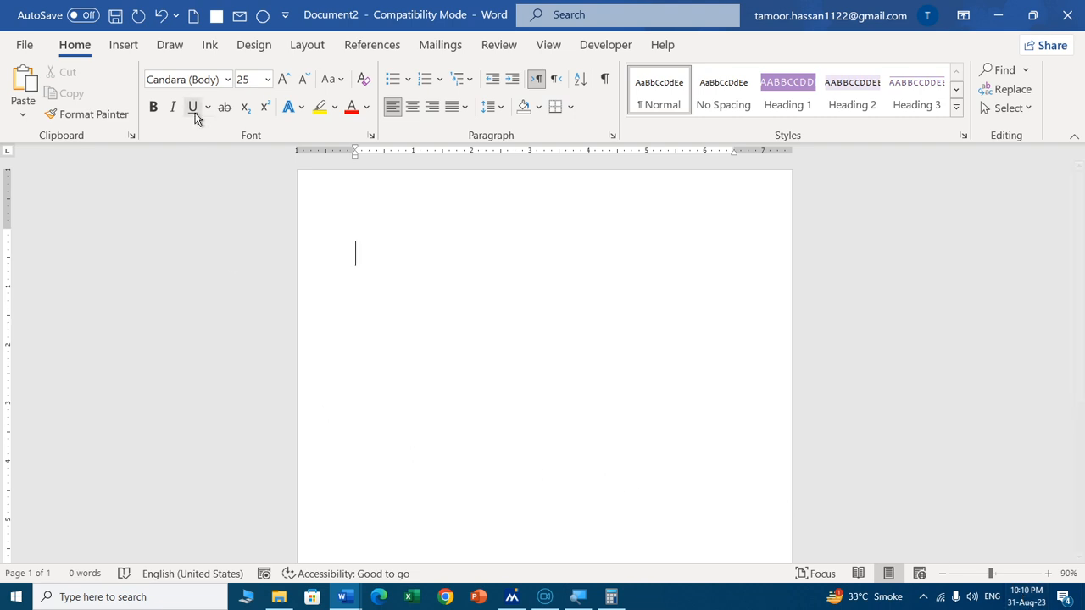
Try to open the gallery of built-in equations, and close the Calculator window.
click(123, 44)
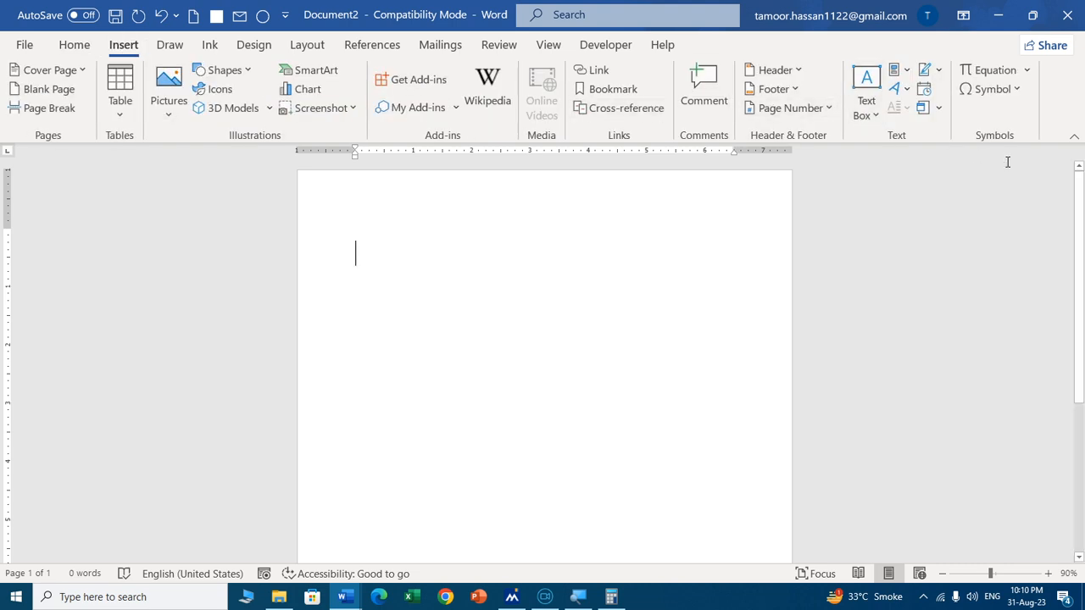
click(1028, 70)
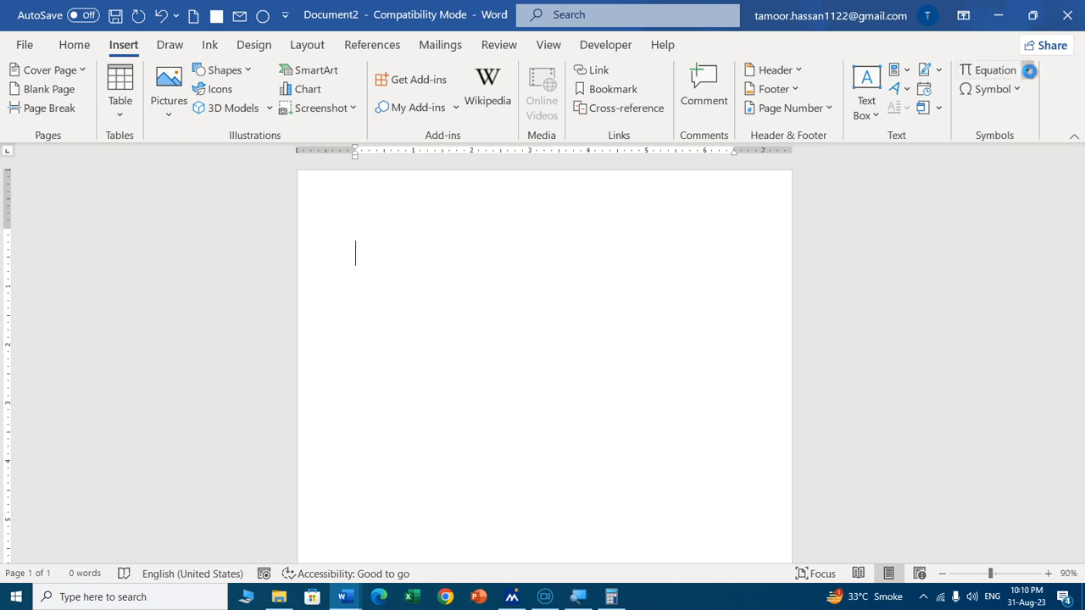
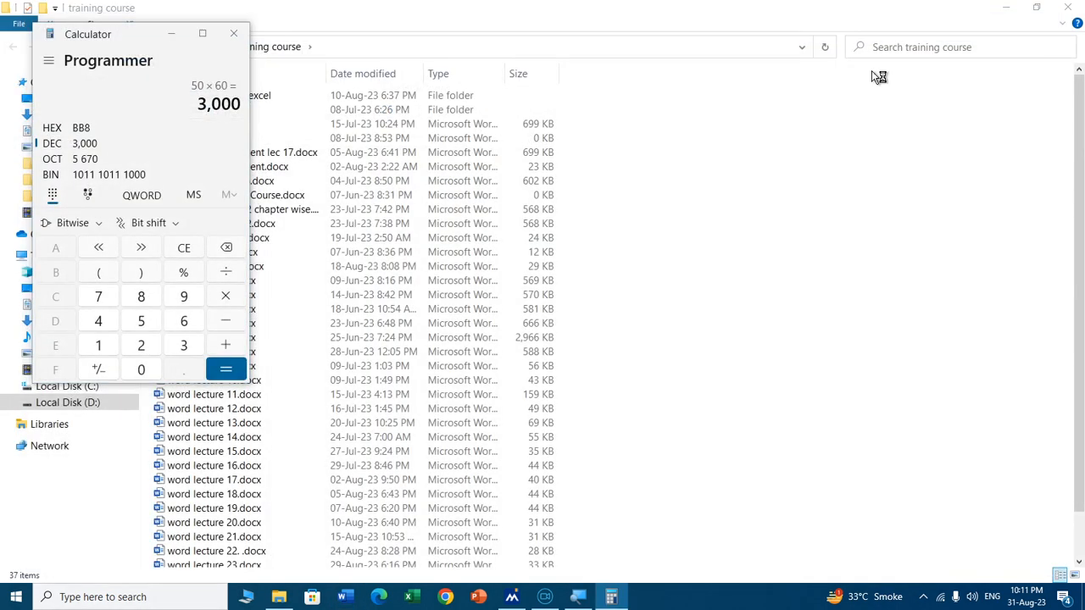
click(234, 34)
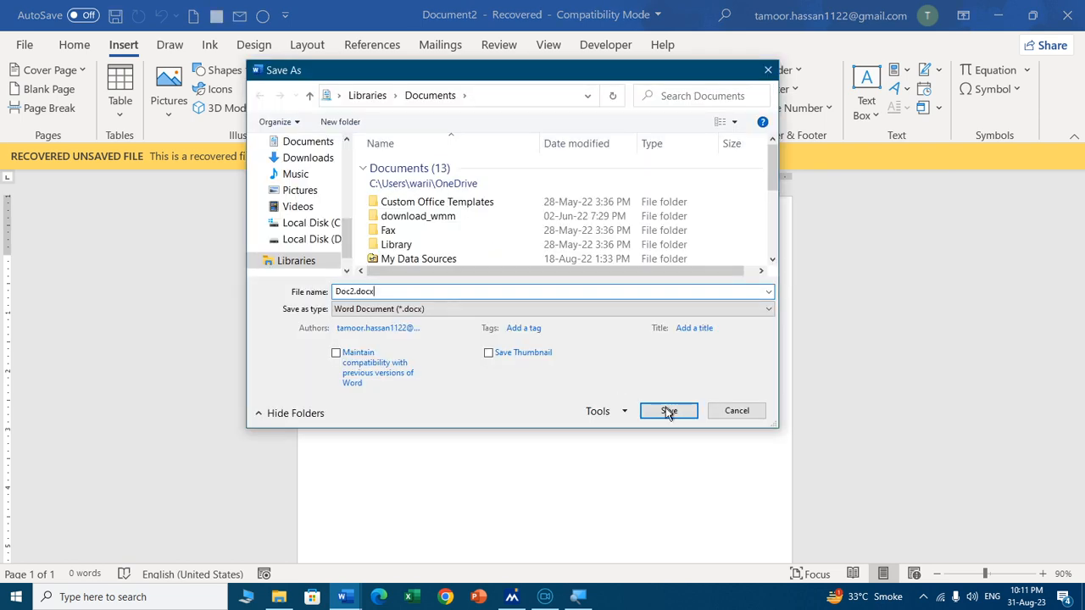
Save the recovered document as Doc2.docx in the newest Word file format and try its equation gallery again.
click(669, 411)
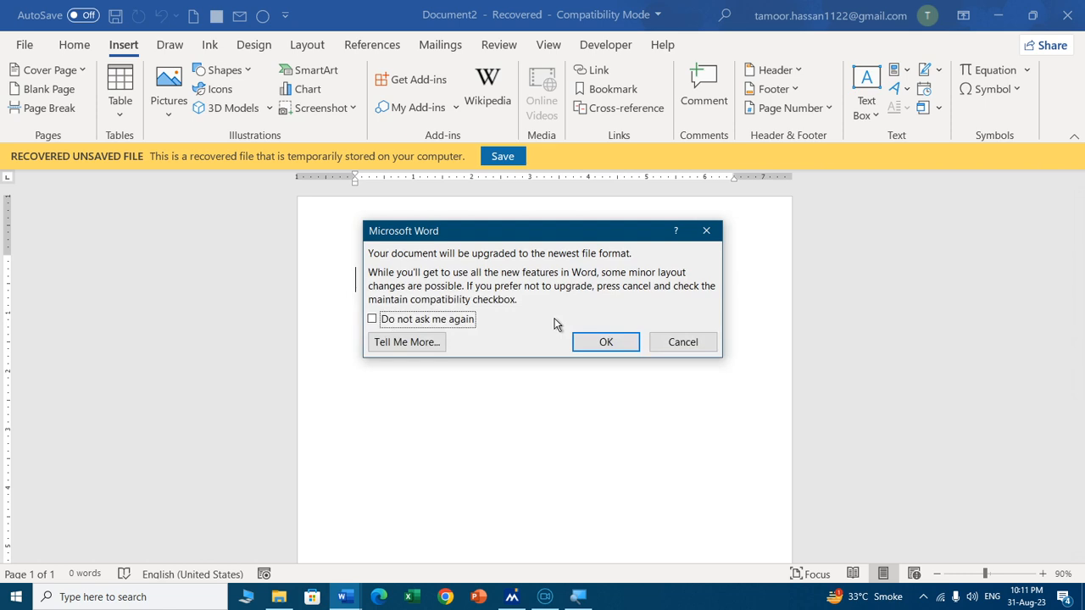
click(600, 342)
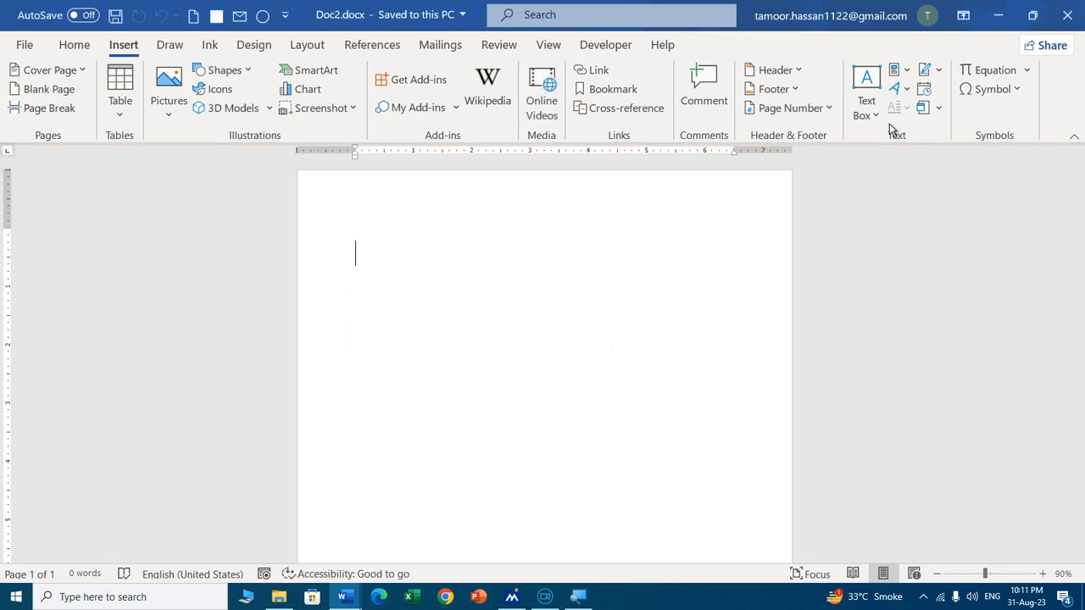
click(1027, 70)
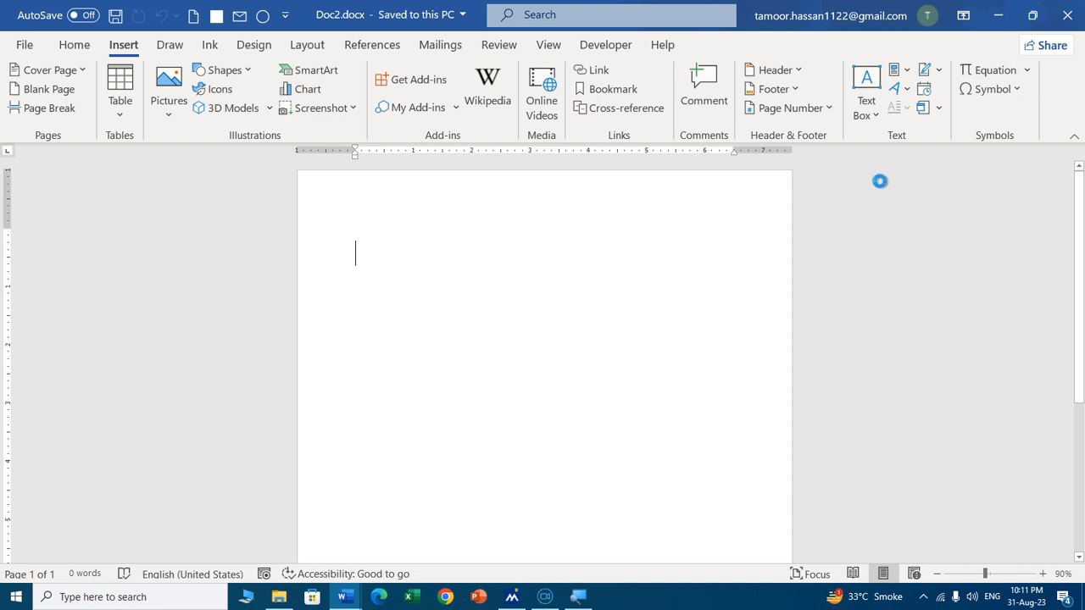
Restart Word with a new blank document and dismiss Document Recovery, removing the unopened recovered files.
click(347, 598)
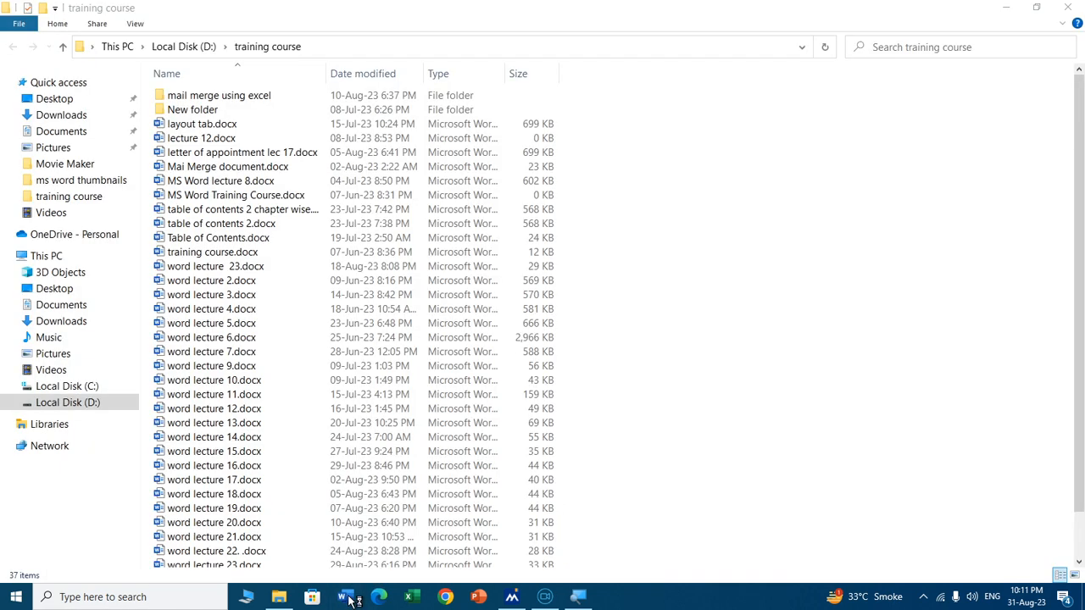
click(352, 598)
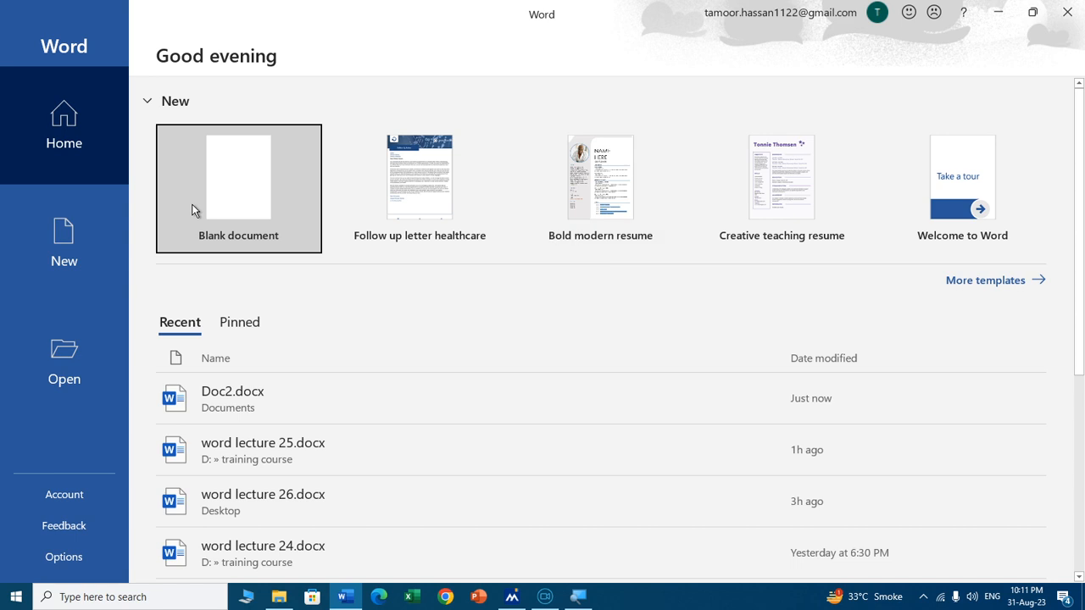
click(239, 196)
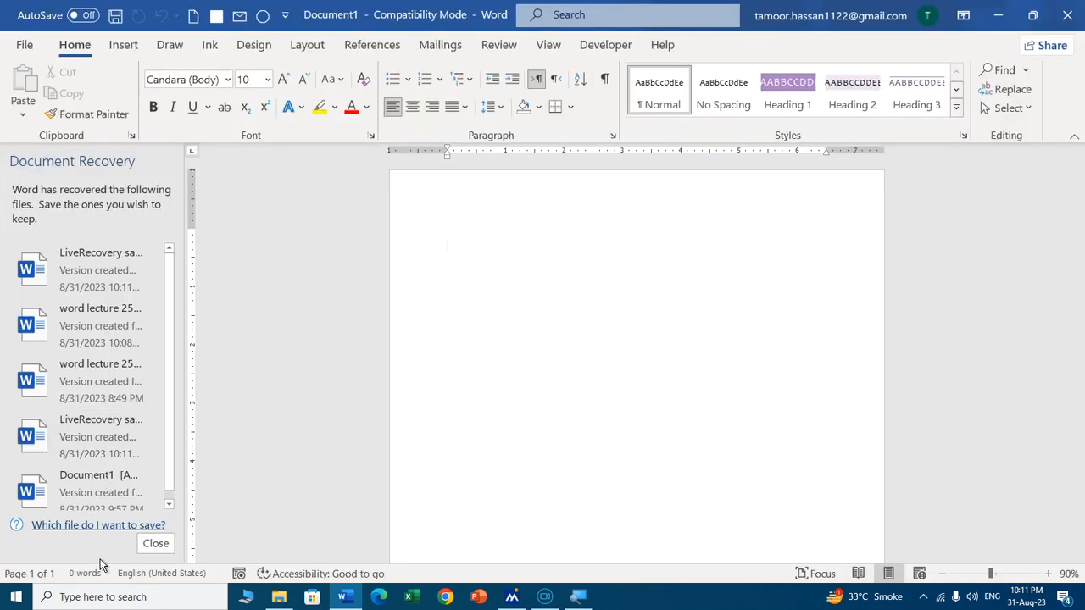
click(156, 543)
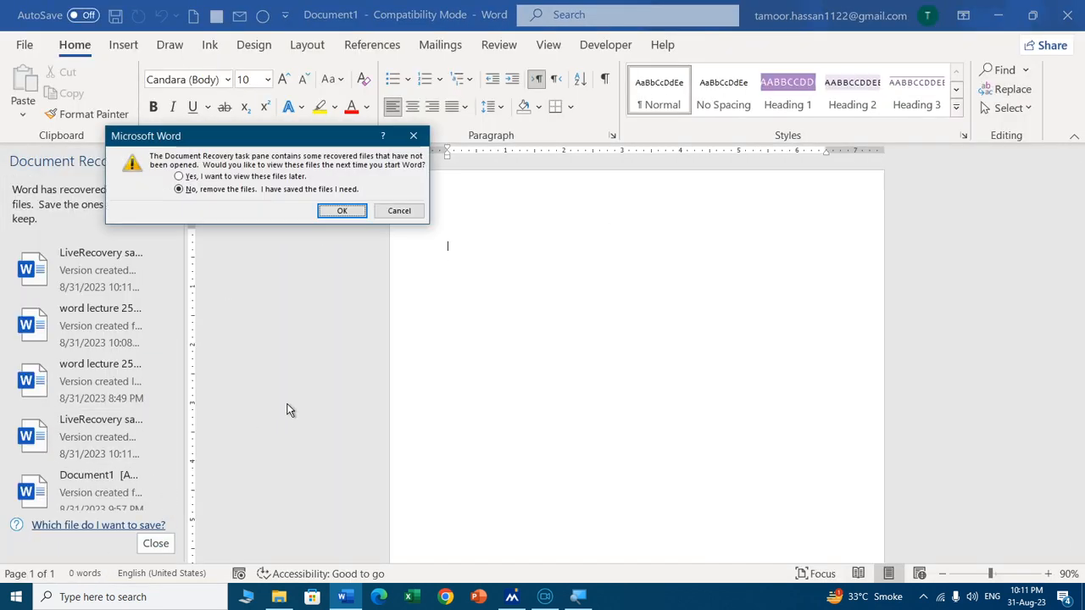
click(343, 212)
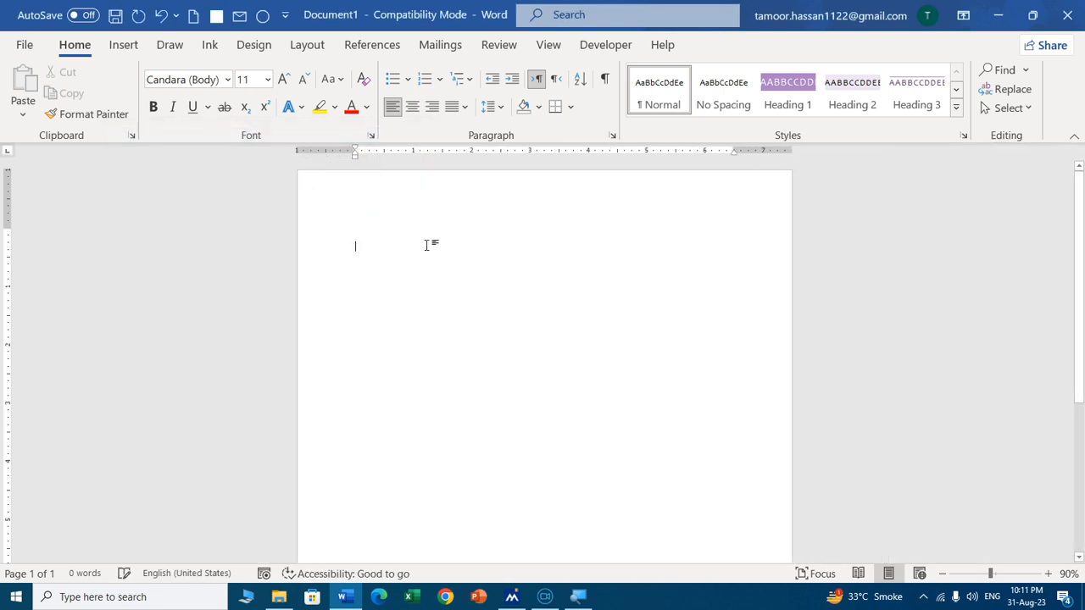
Increase the font size in the blank document to 26.
key(ctrl+shift+period)
click(304, 78)
click(304, 79)
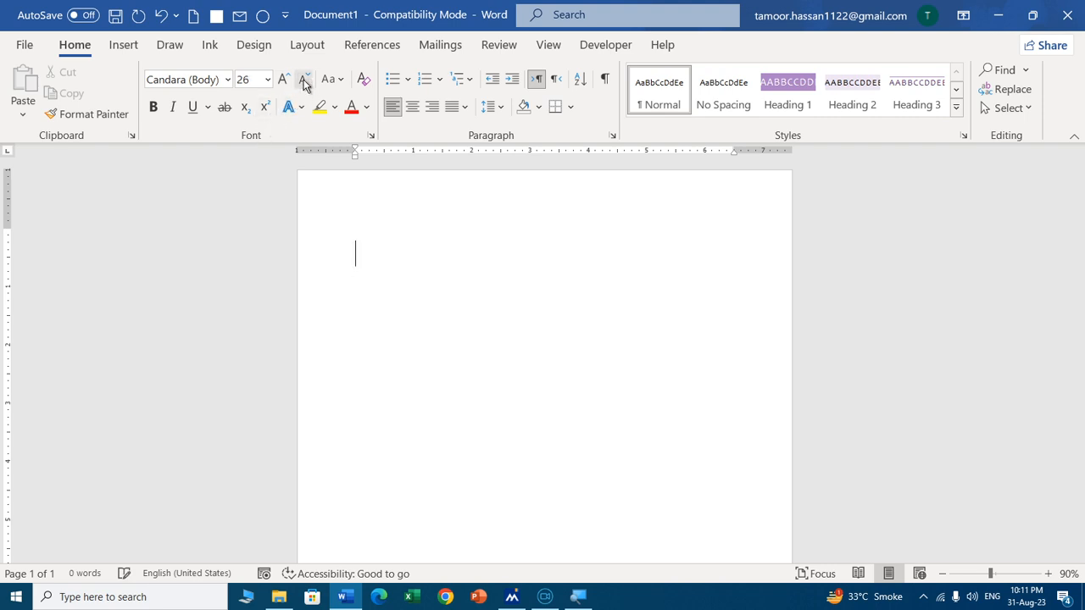
Insert a new equation, opening Built-In Building Blocks.dotx without data recovery, and add an empty 3×3 matrix to it.
click(119, 47)
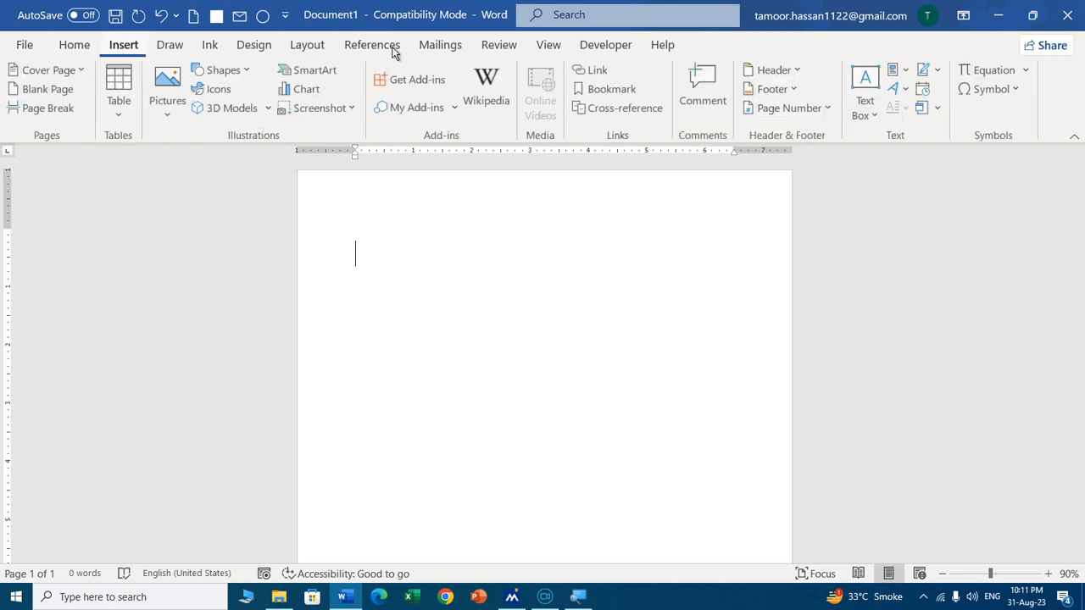
click(1029, 71)
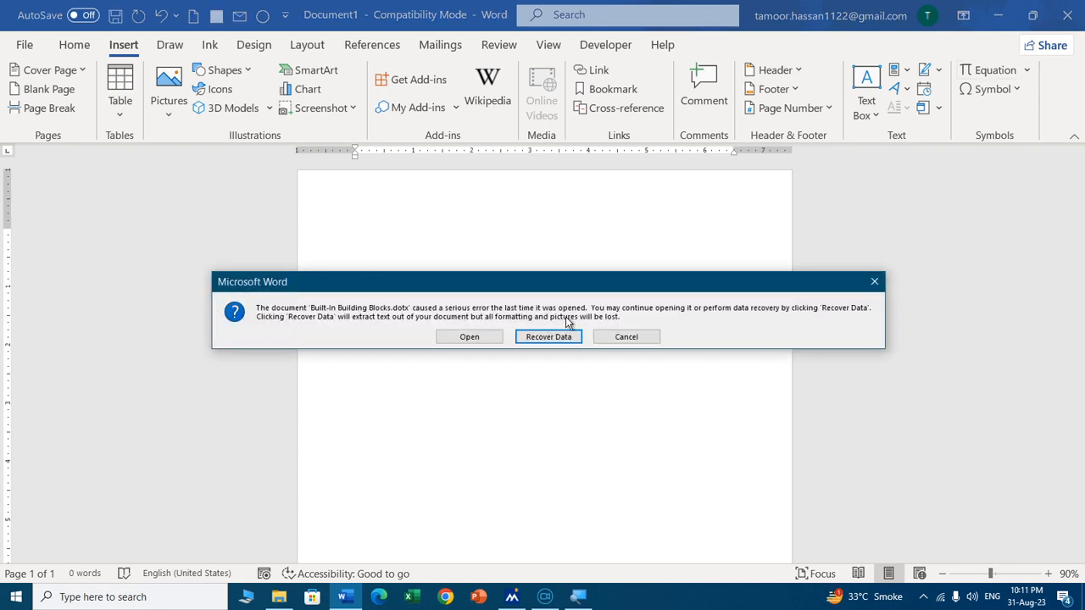
click(487, 337)
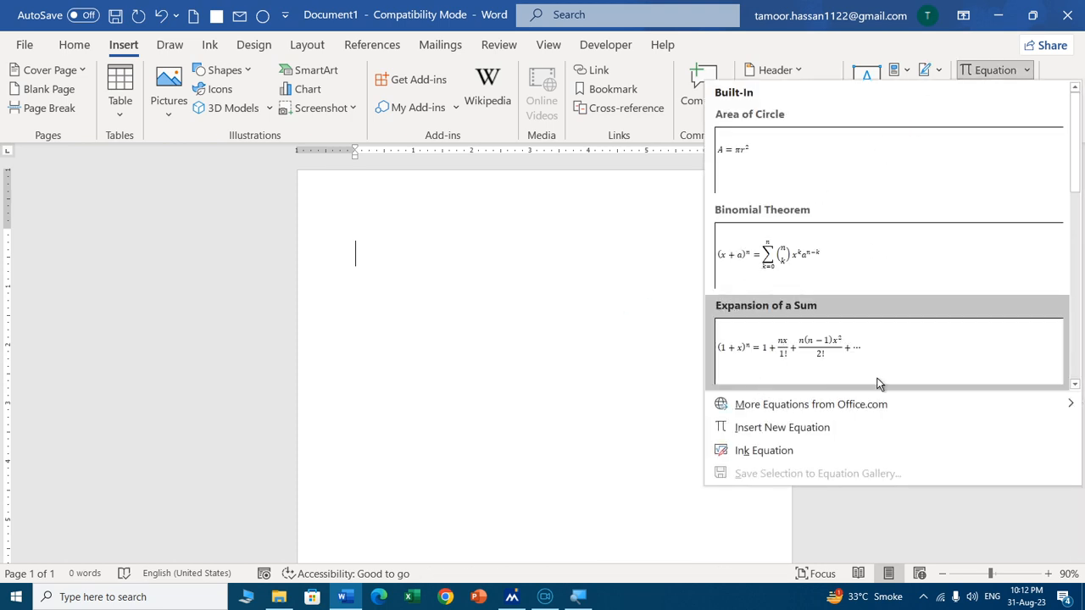
click(796, 427)
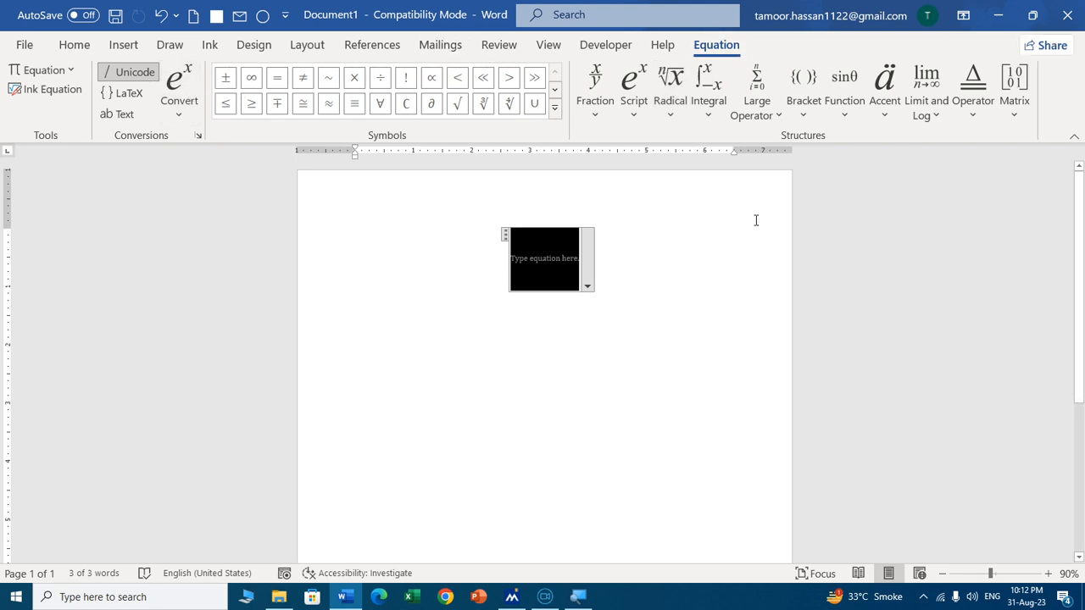
click(1018, 115)
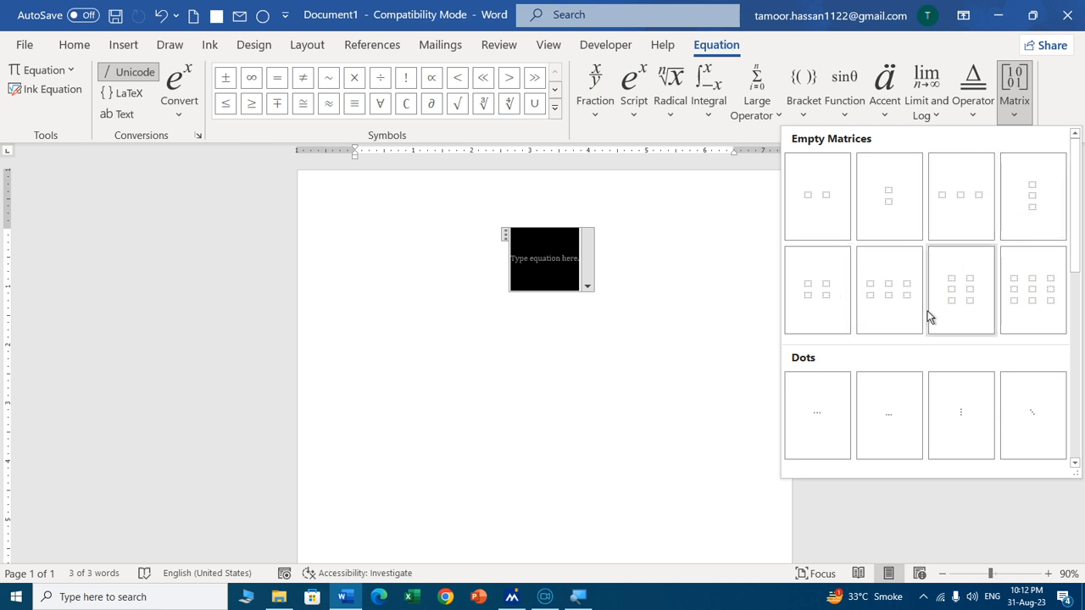
key(Escape)
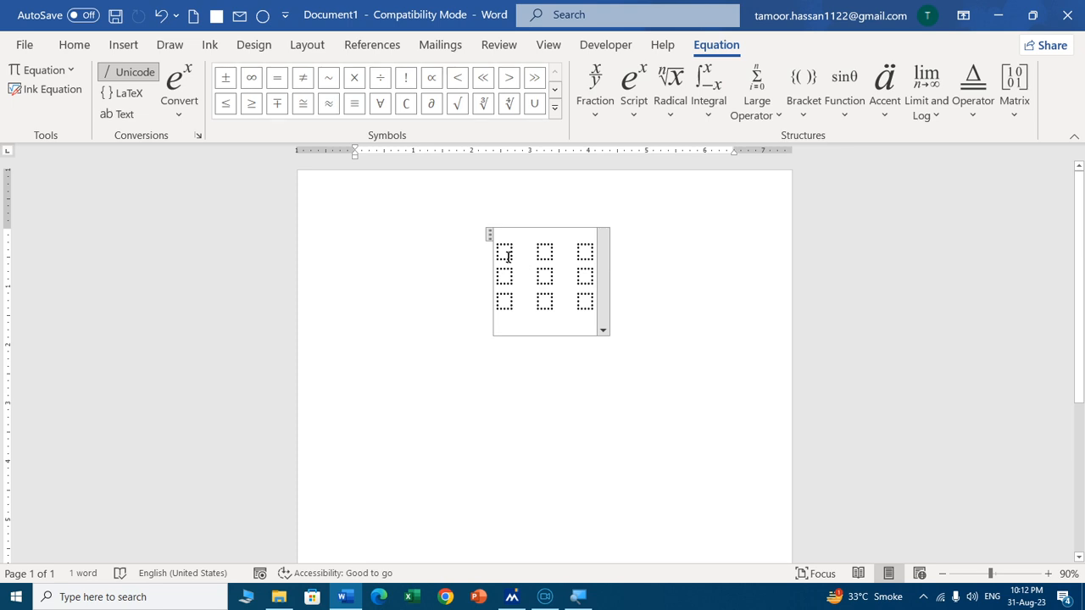
Fill the 3×3 matrix row by row with 1, 2, 3; 5, 55, 6; and 5, 6, 6.
click(507, 256)
text(1)
key(Tab)
text(2)
key(Tab)
text(3)
key(Tab)
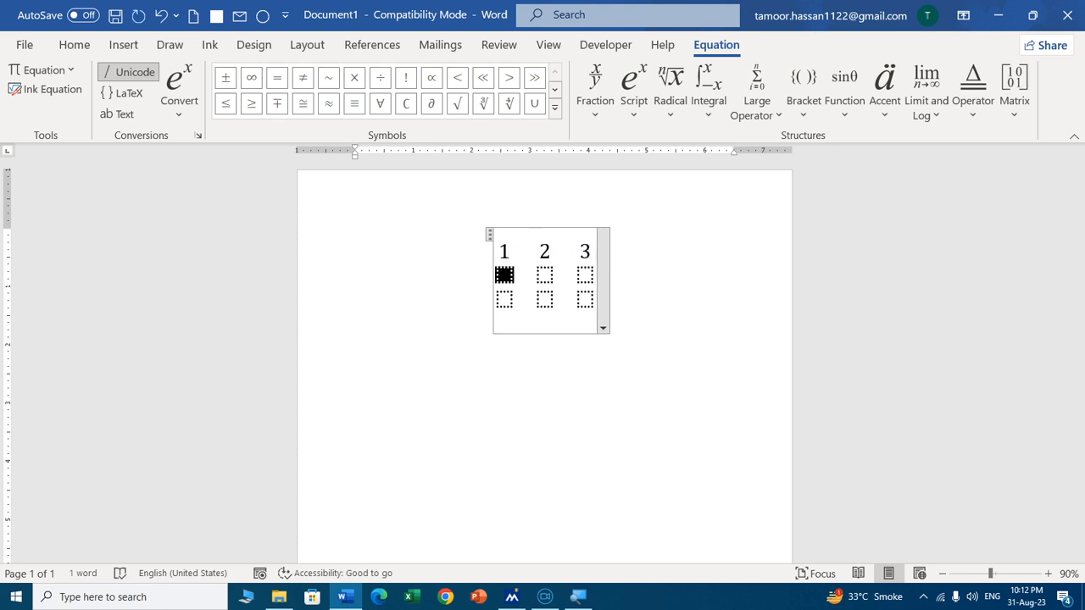
text(5)
key(Tab)
text(55)
key(Tab)
text(6)
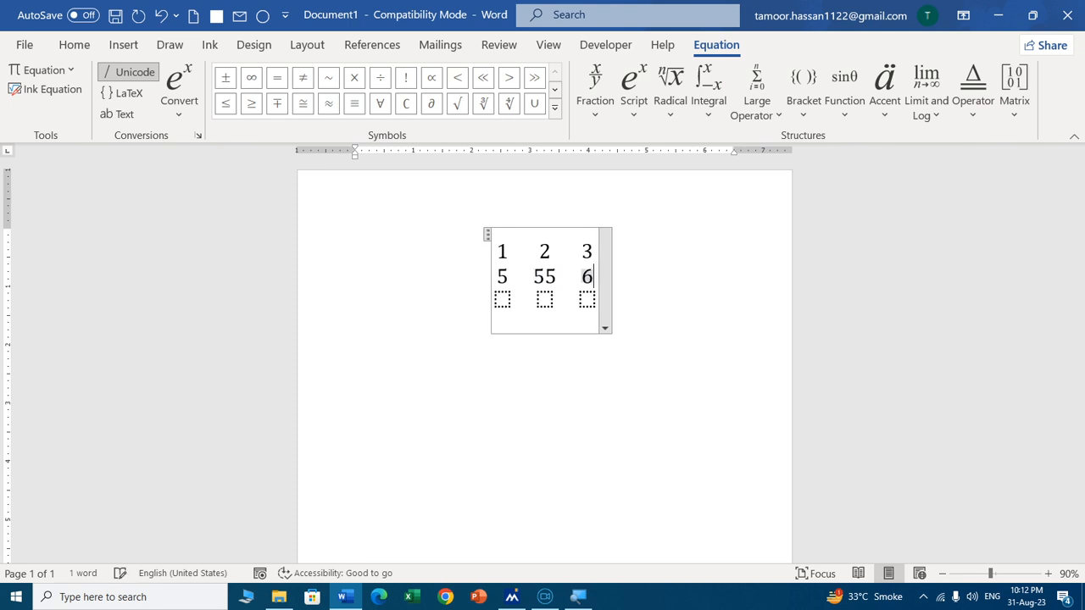
key(Tab)
text(5)
key(Tab)
text(6)
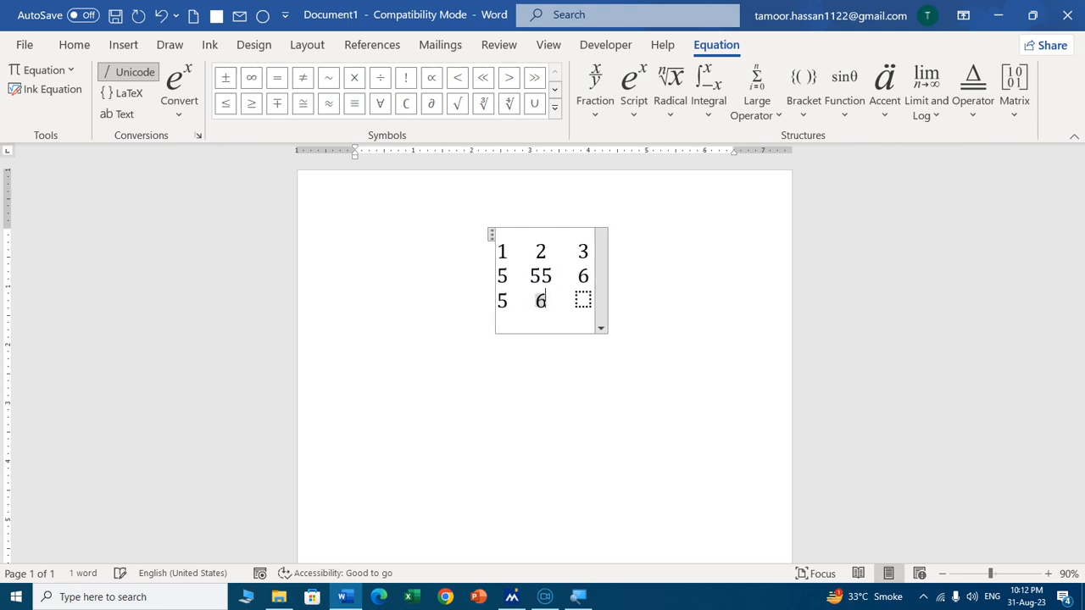
key(Tab)
text(6)
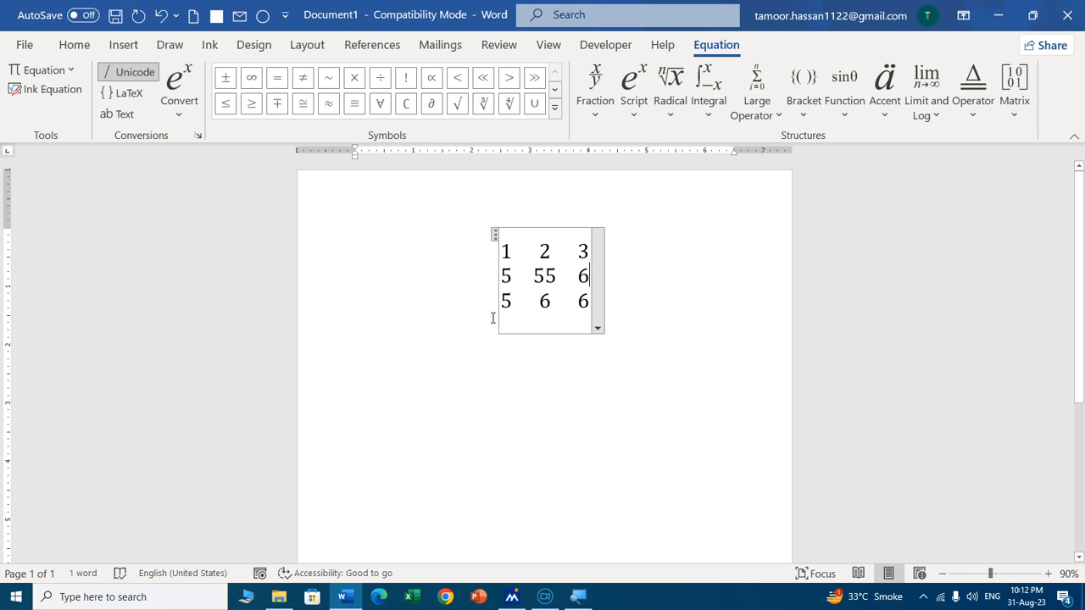
Delete the unbracketed 3×3 matrix equation from the document.
key(ctrl+a)
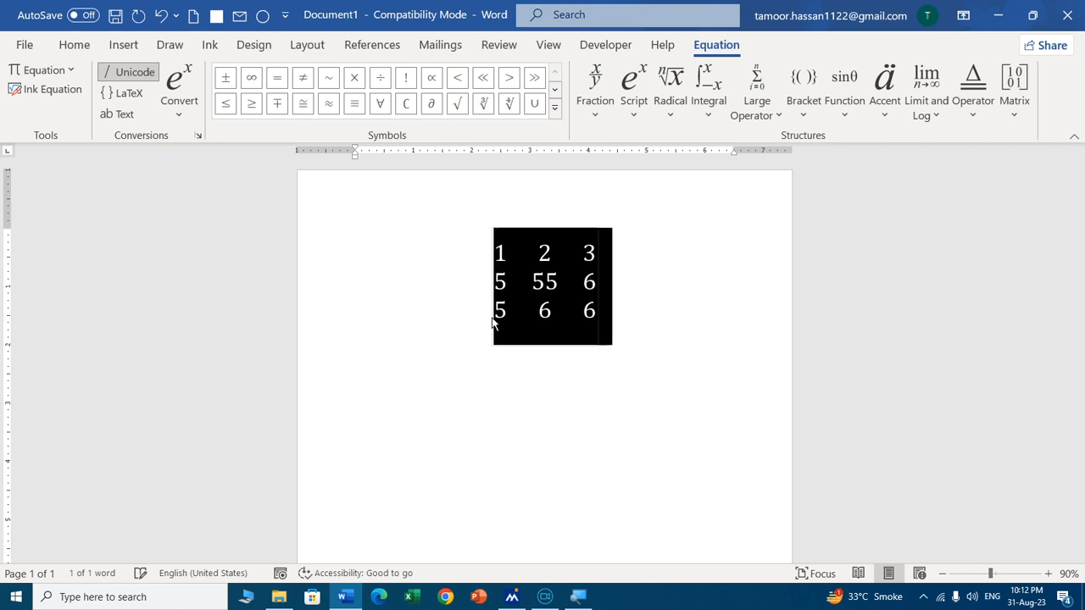
click(561, 355)
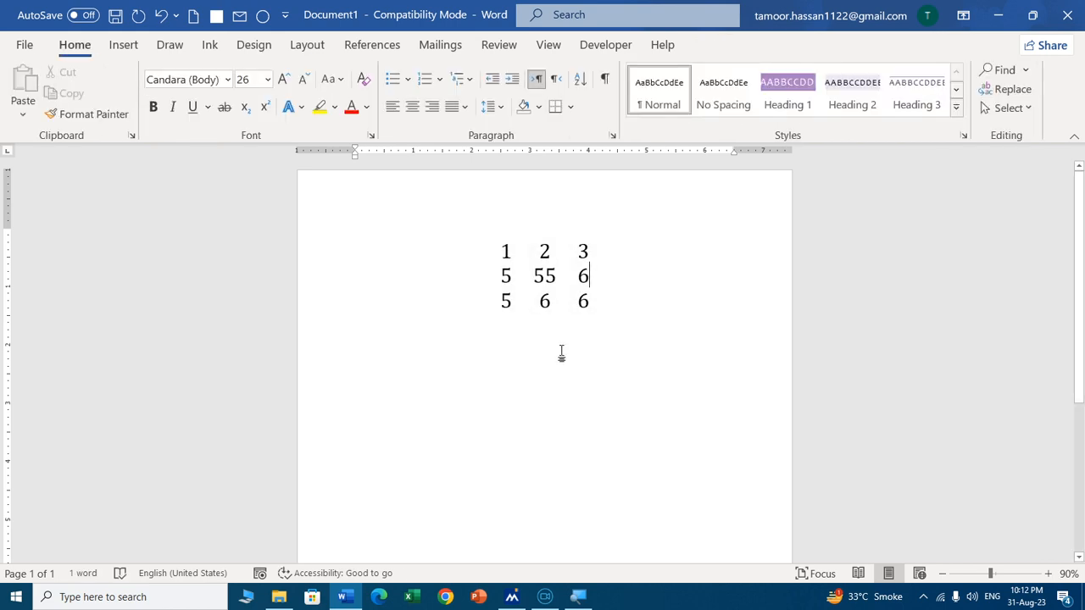
click(502, 277)
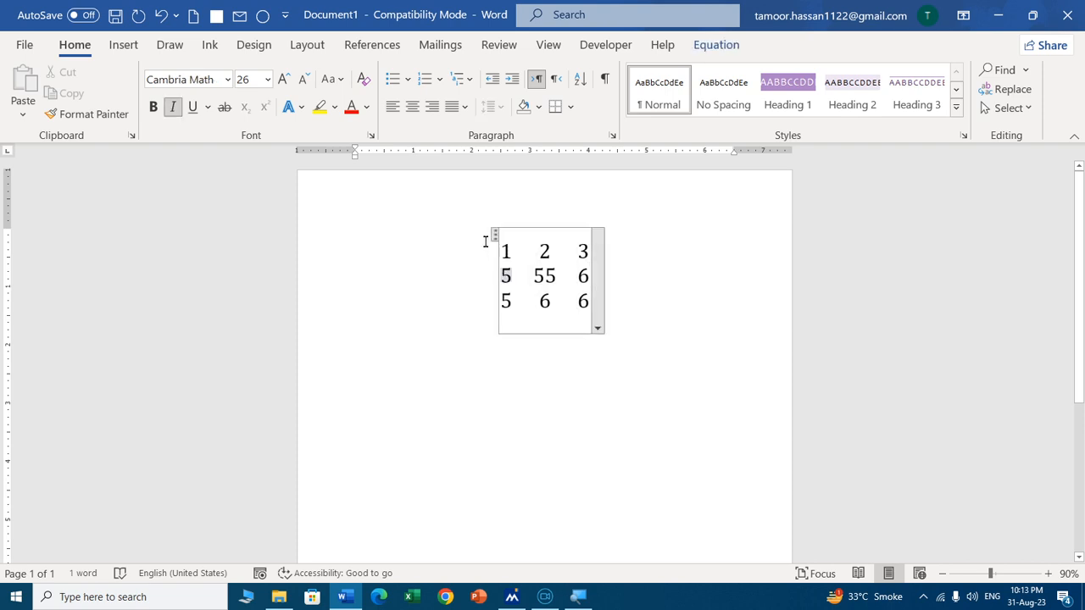
click(494, 236)
key(Delete)
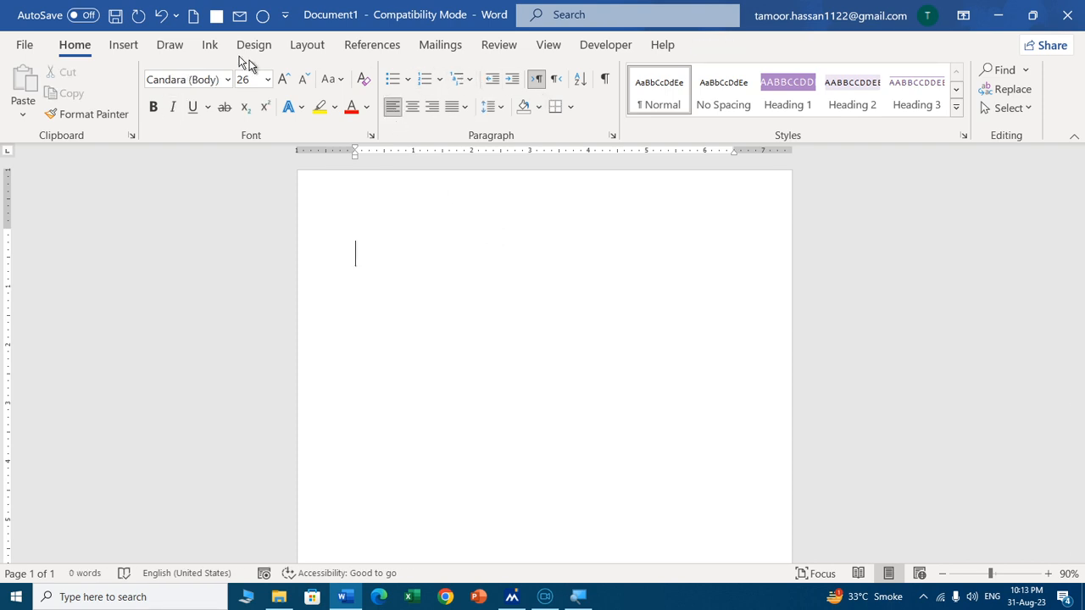
Insert a new equation with square brackets and place an empty 3×3 matrix inside them.
click(124, 46)
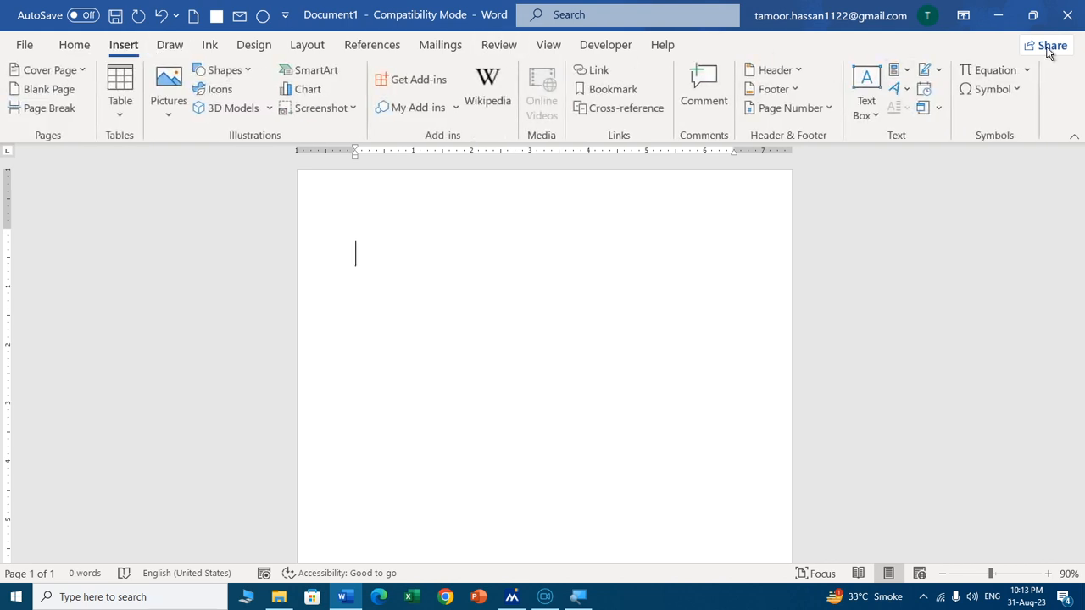
click(1026, 69)
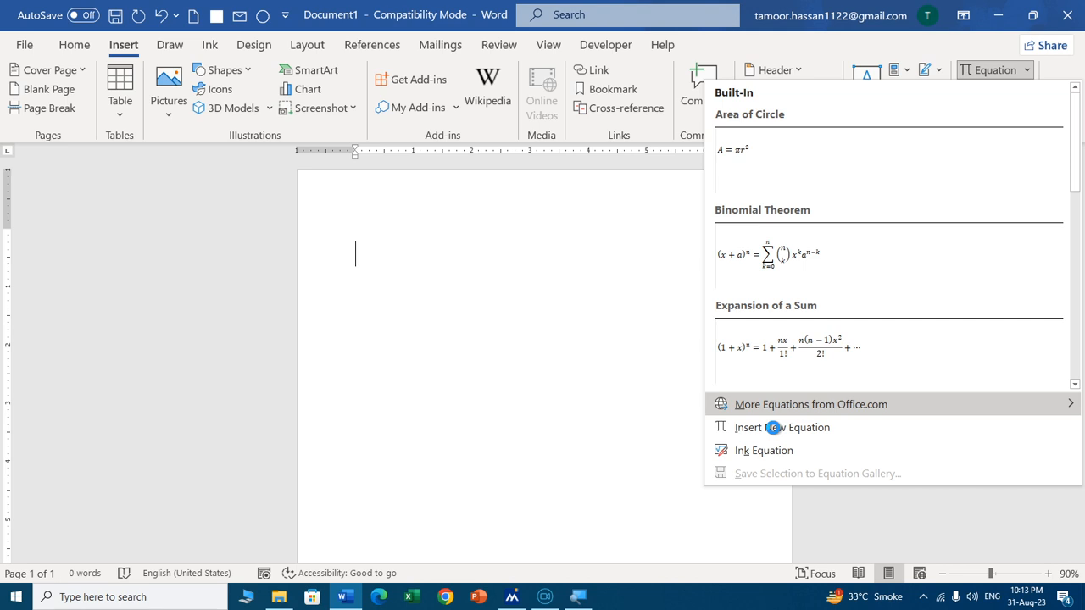
click(773, 428)
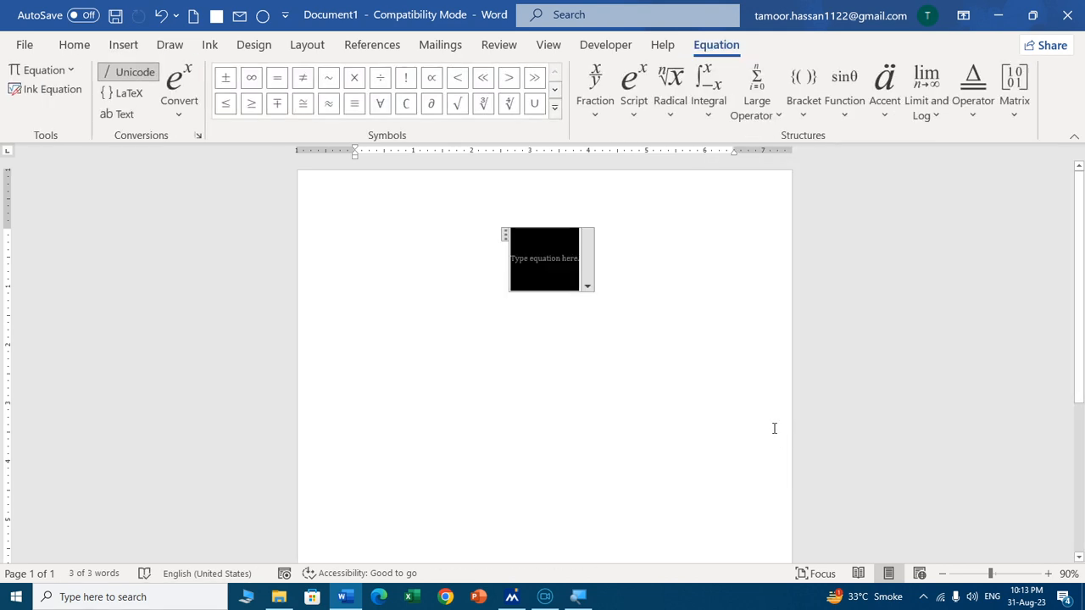
click(803, 119)
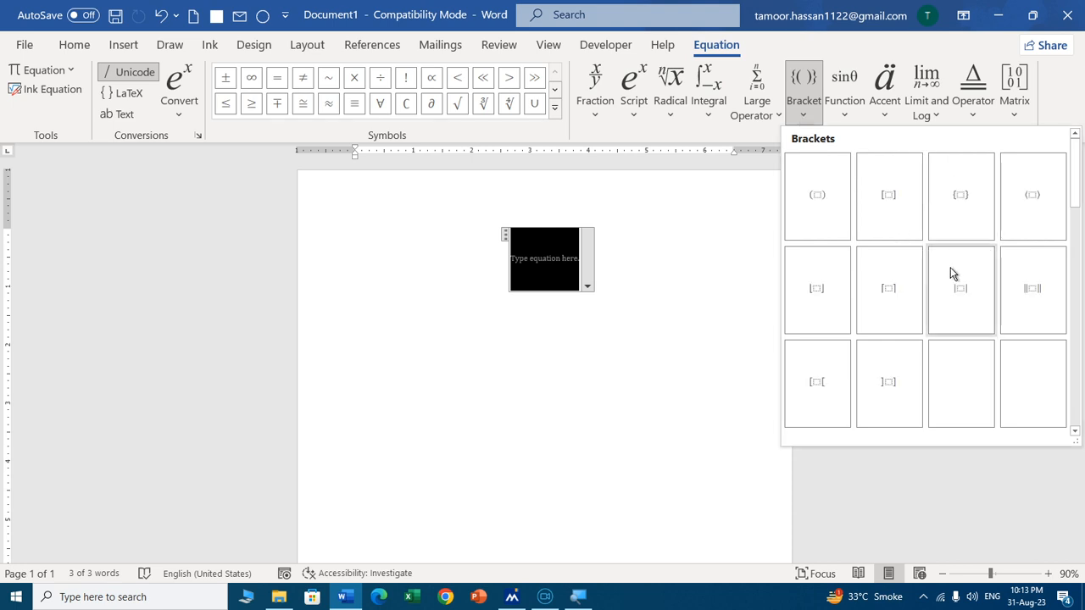
click(894, 207)
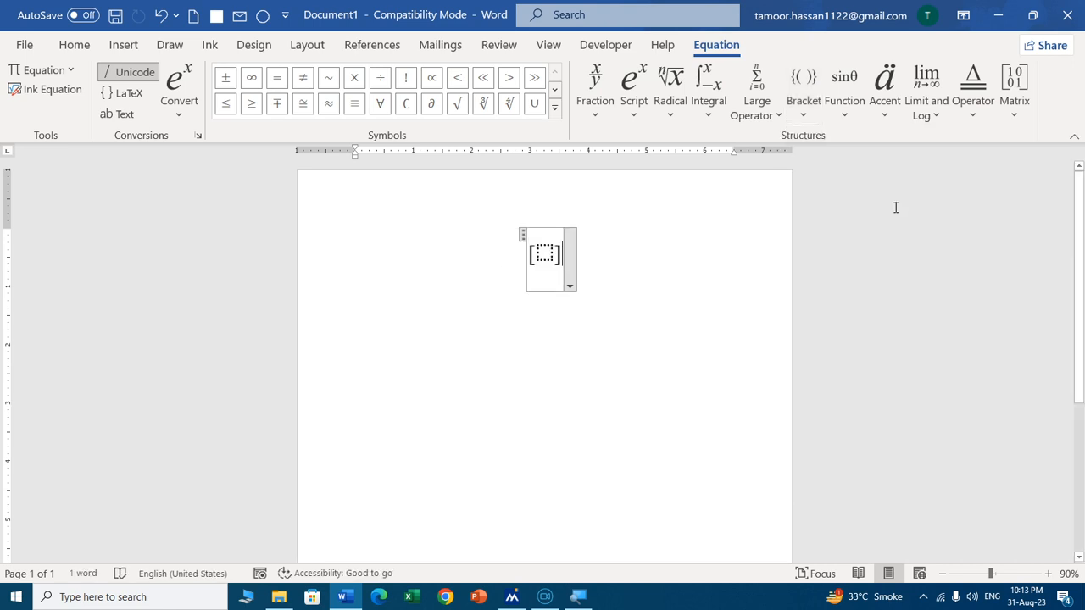
click(538, 262)
click(1009, 100)
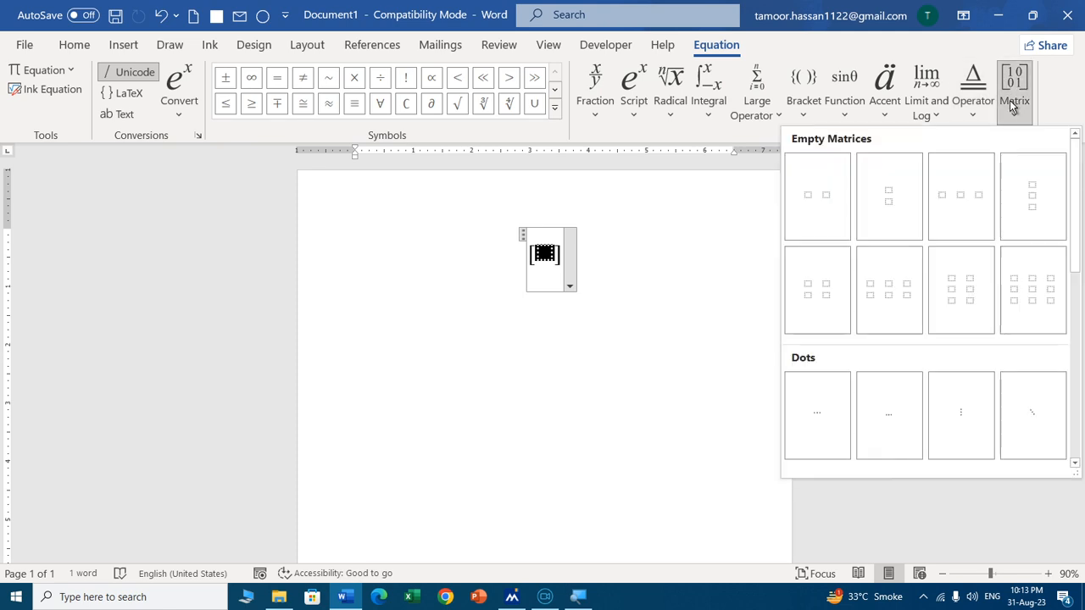
click(1021, 286)
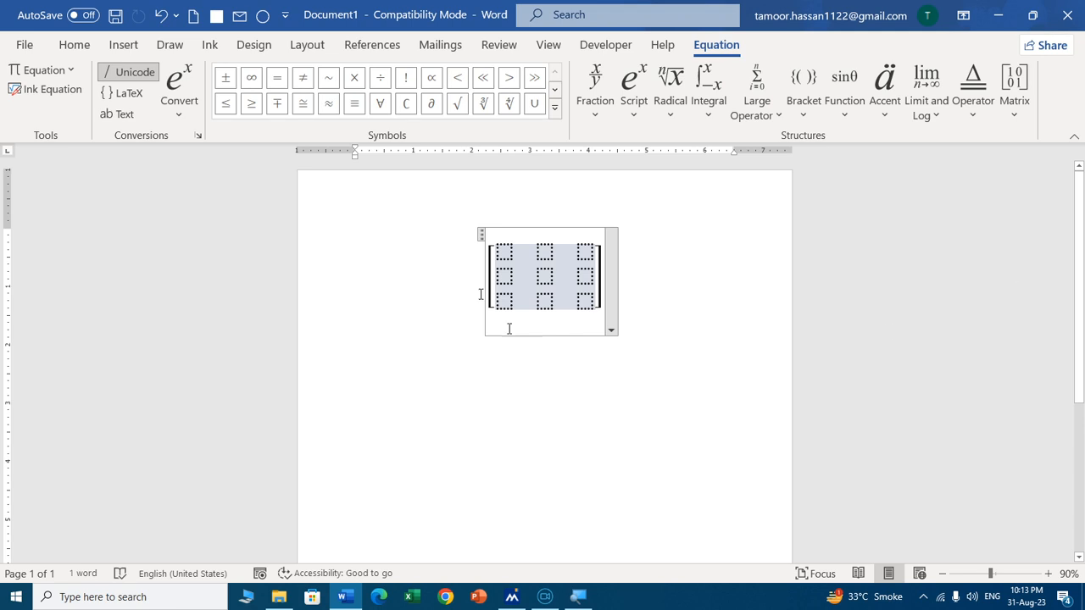
Fill the bracketed 3×3 matrix row by row with 2, 5, 6; 2, 5, 8; and 2, 6, 5.
click(505, 255)
text(2)
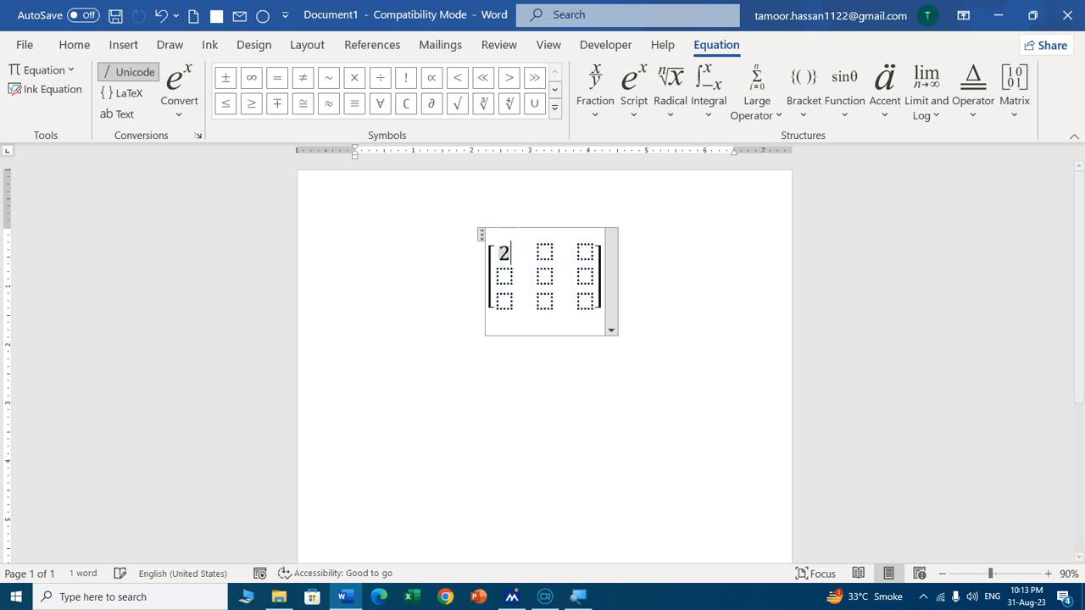
key(Tab)
text(5)
key(Tab)
text(6)
key(Tab)
text(2	)
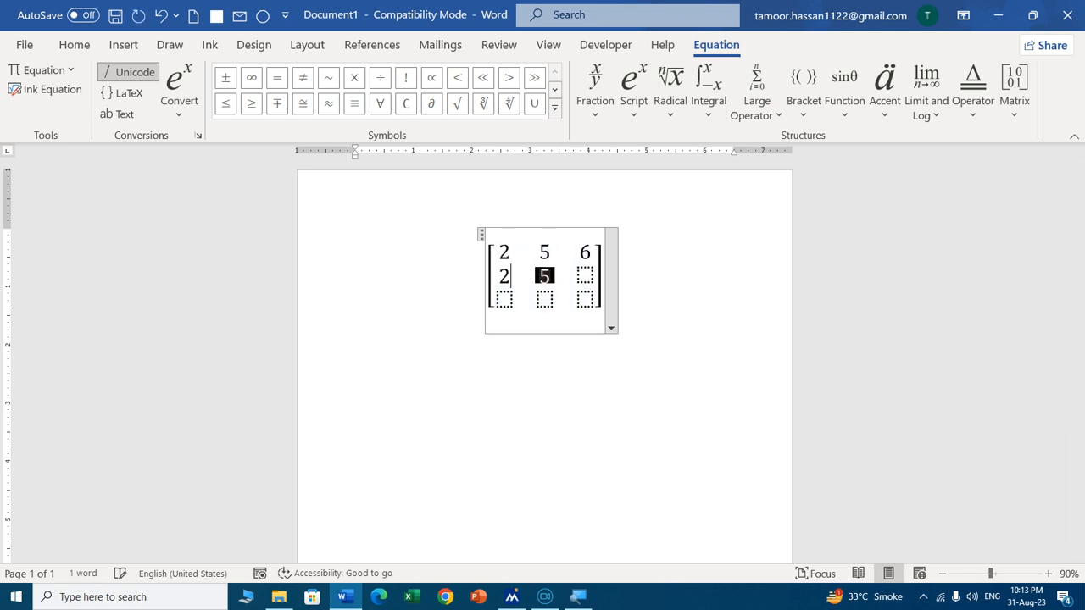
text(5	8	2	6	5)
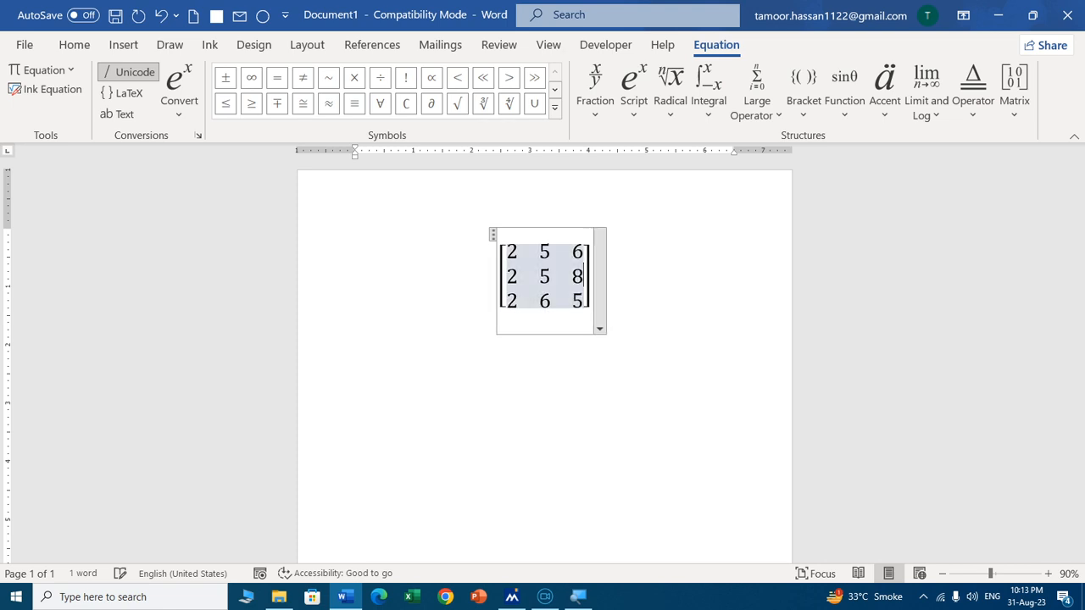
click(571, 399)
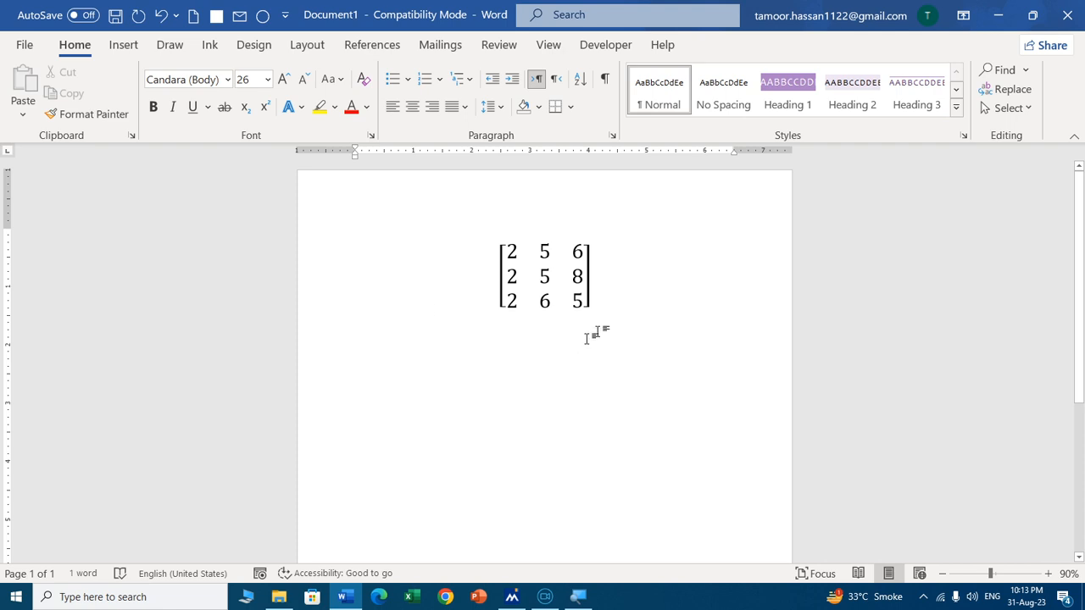
Add a plus sign after the matrix, followed by a new equation holding an empty matrix of three rows and two columns in square brackets.
key(Return)
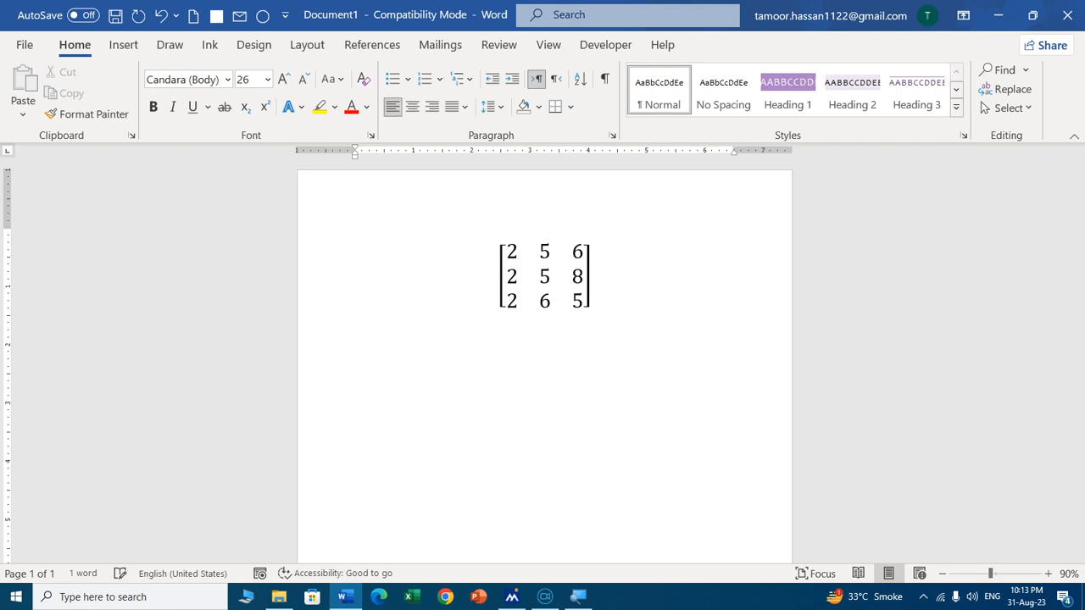
text(+)
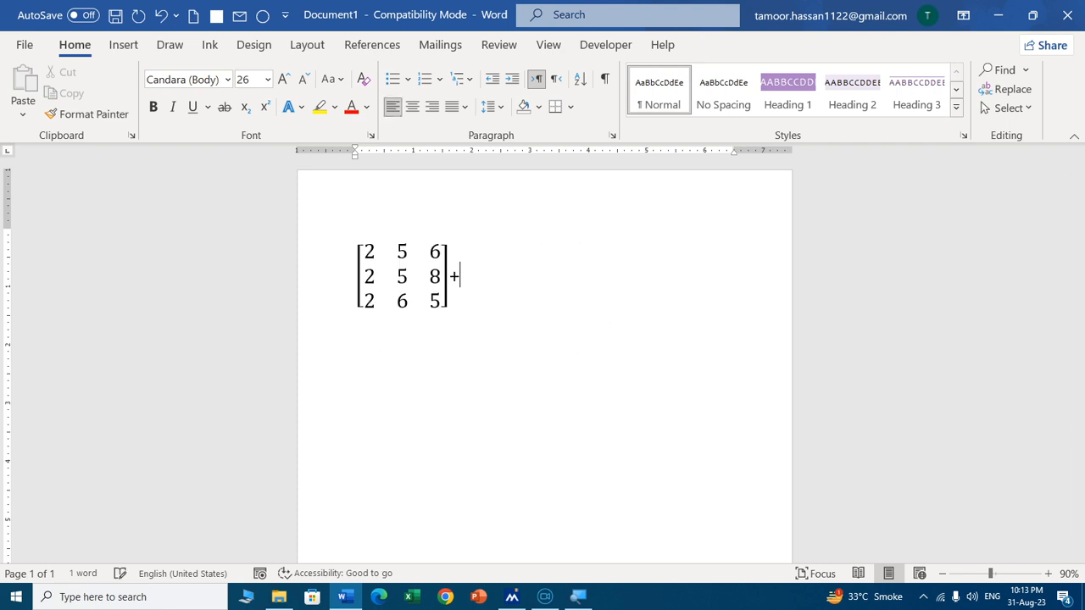
click(127, 45)
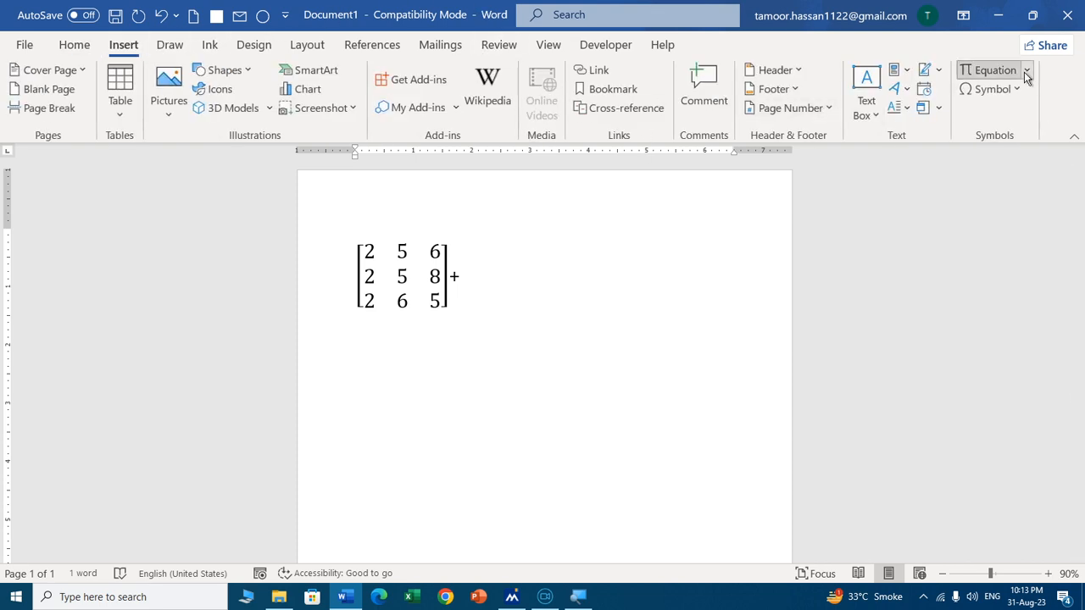
click(1025, 71)
click(782, 428)
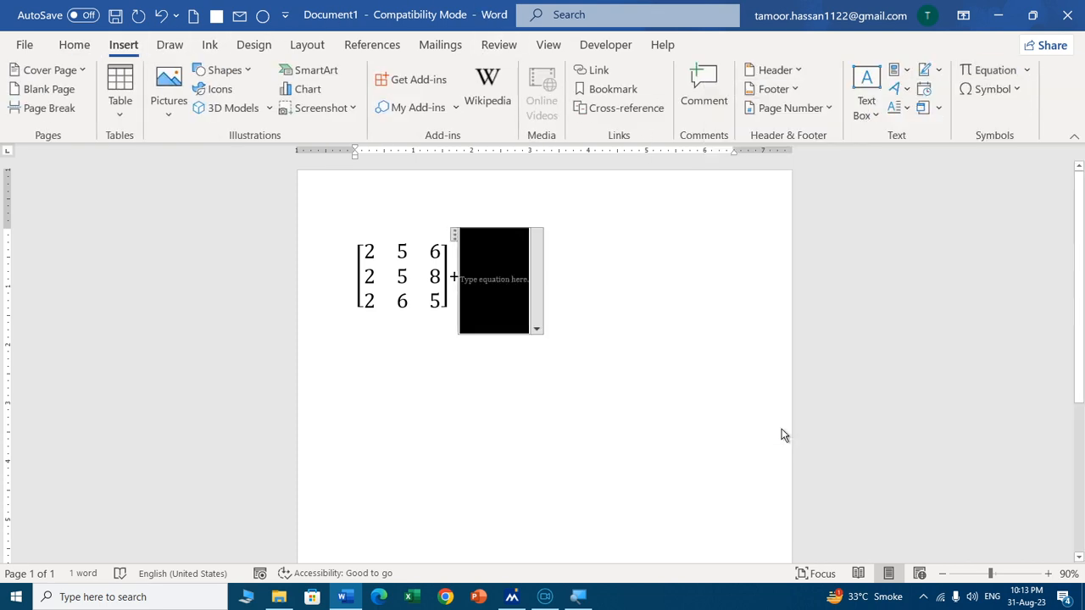
click(803, 93)
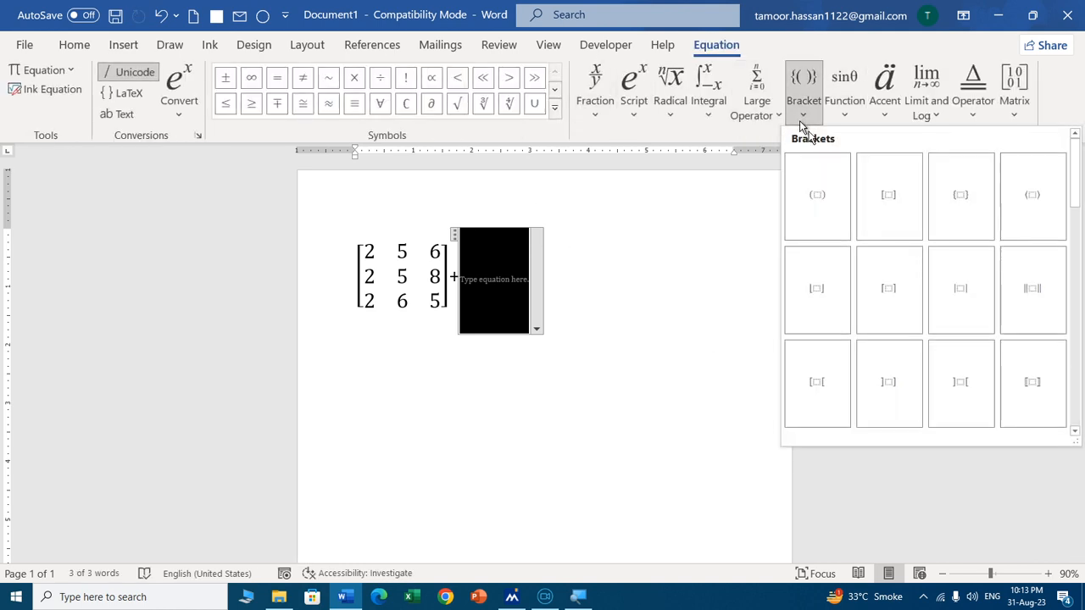
click(895, 222)
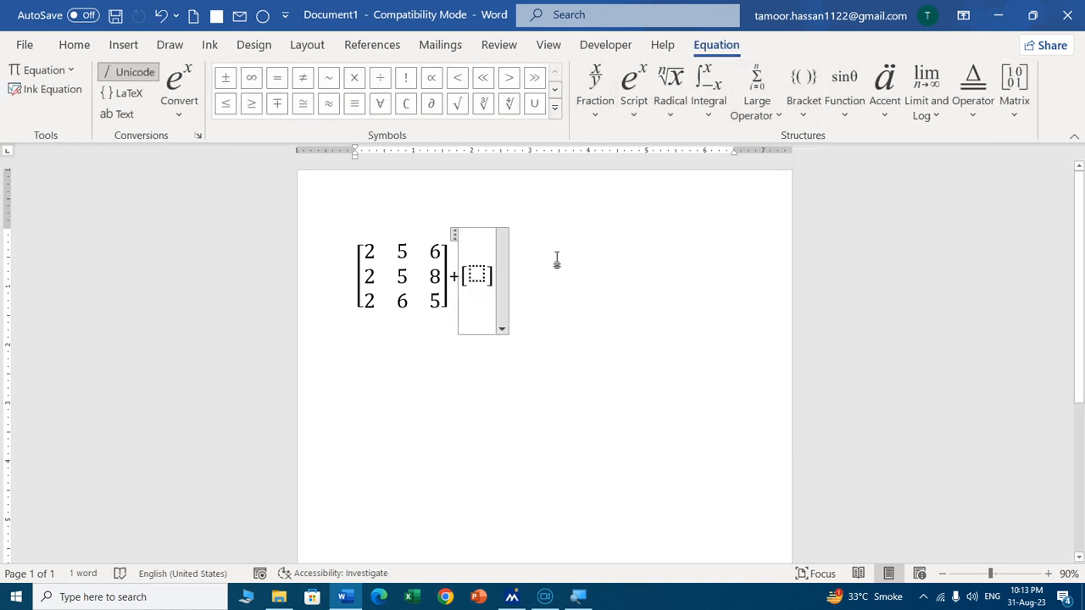
click(479, 267)
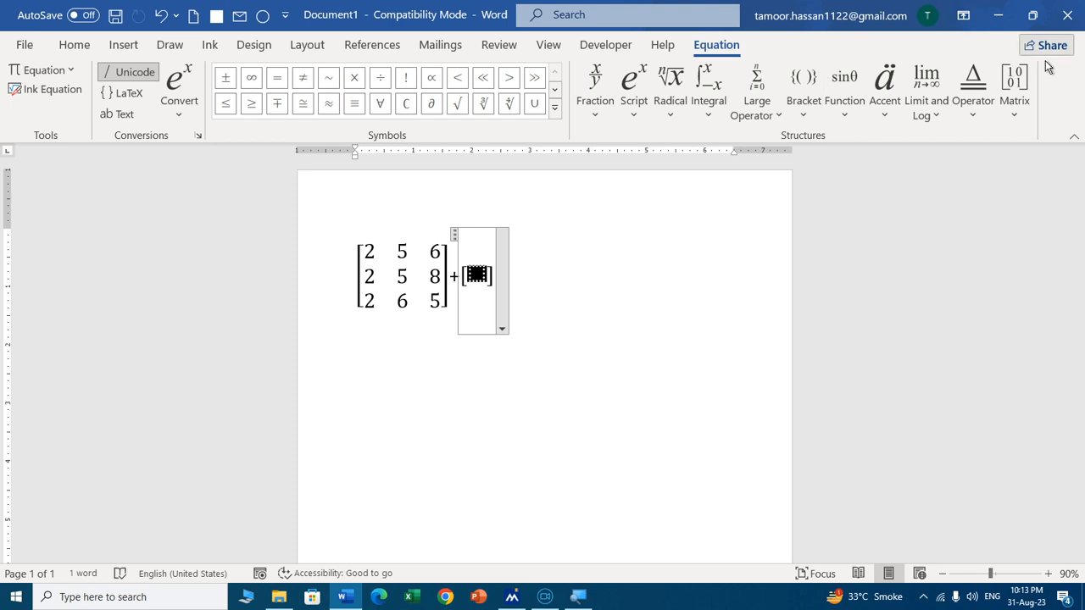
click(1017, 89)
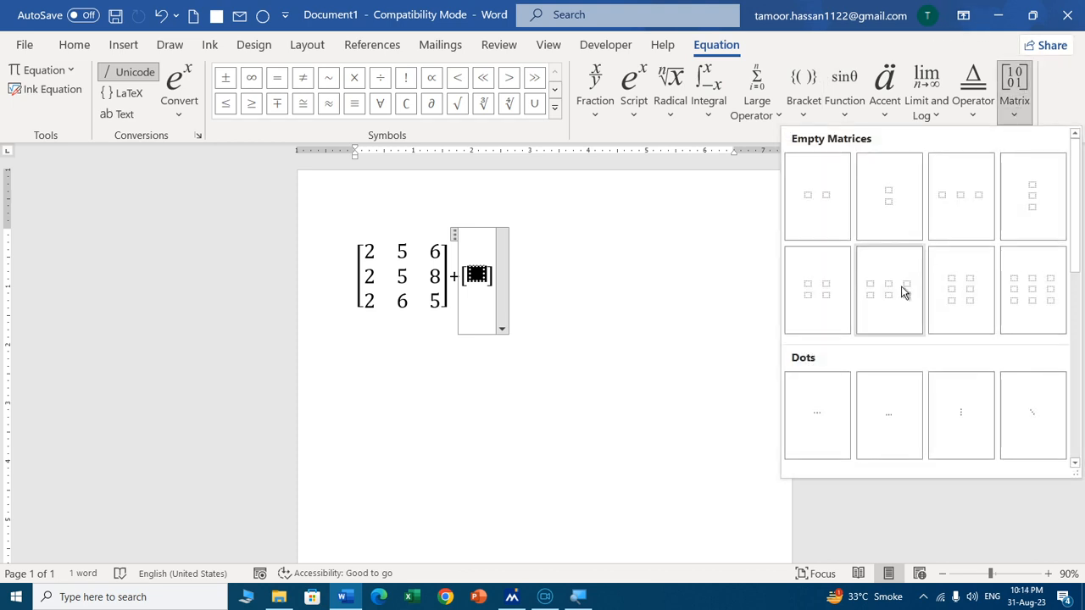
click(970, 318)
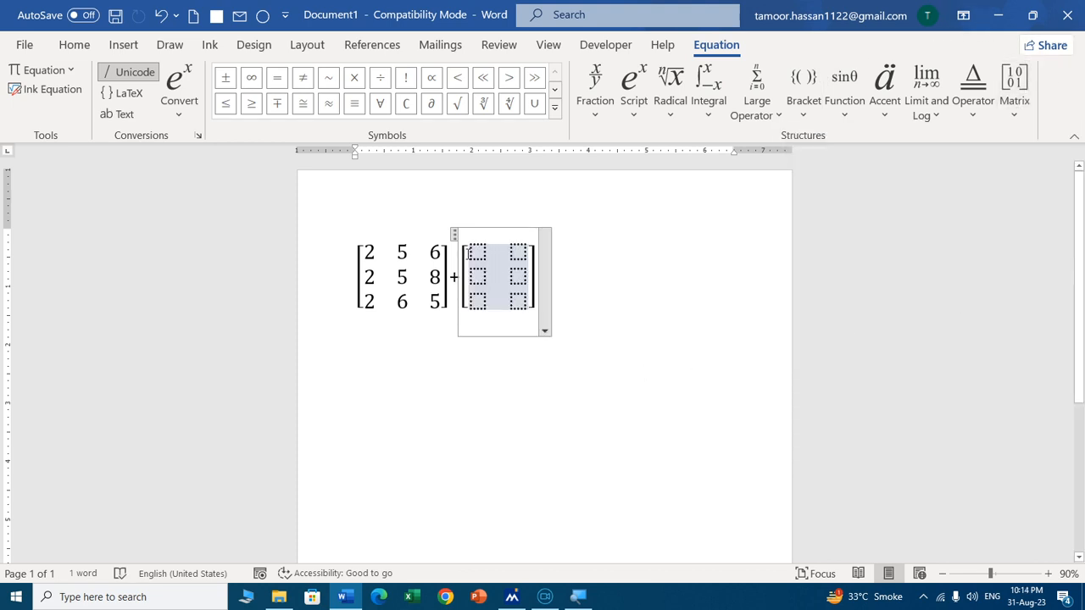
Fill the second matrix row by row with 2, 3; 6, 3; and 22, 3.
click(477, 254)
text(2)
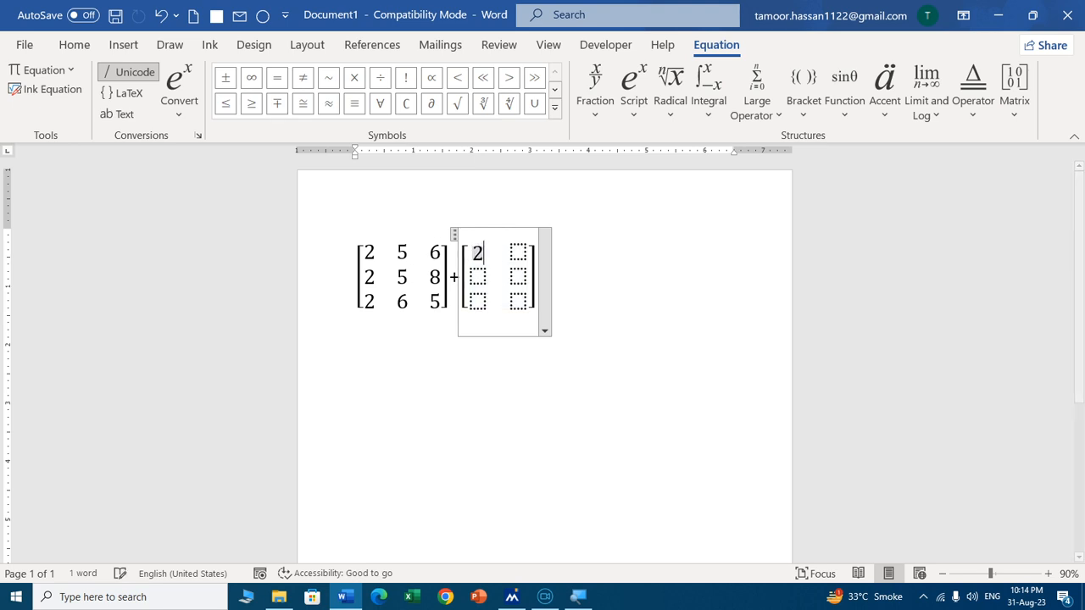
key(Right)
text(3)
key(Right)
text(6)
key(Right)
key(Right)
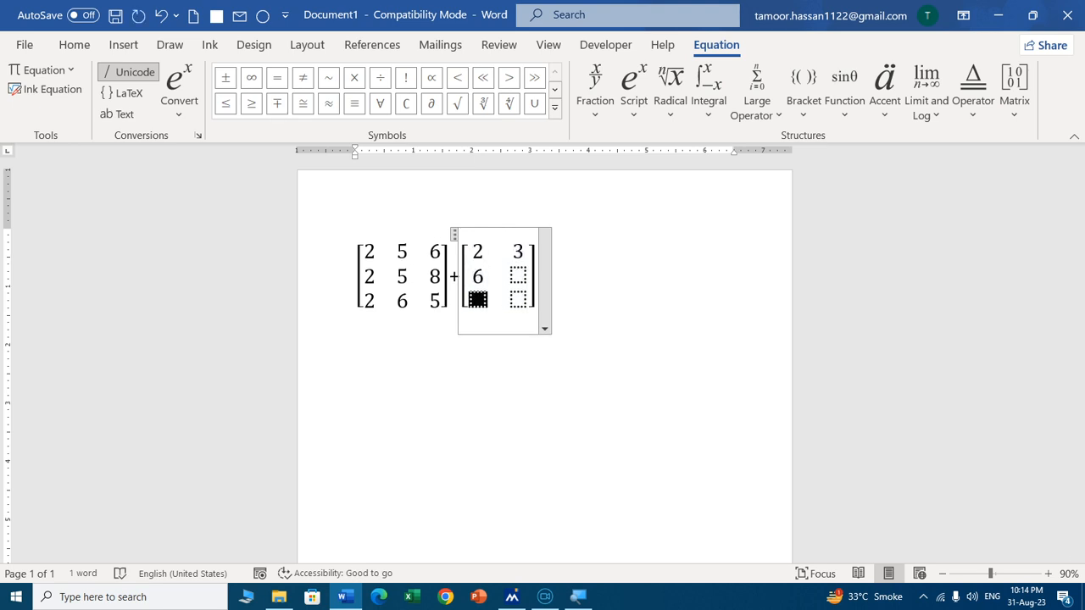
text(2)
key(Up)
key(Right)
text(3)
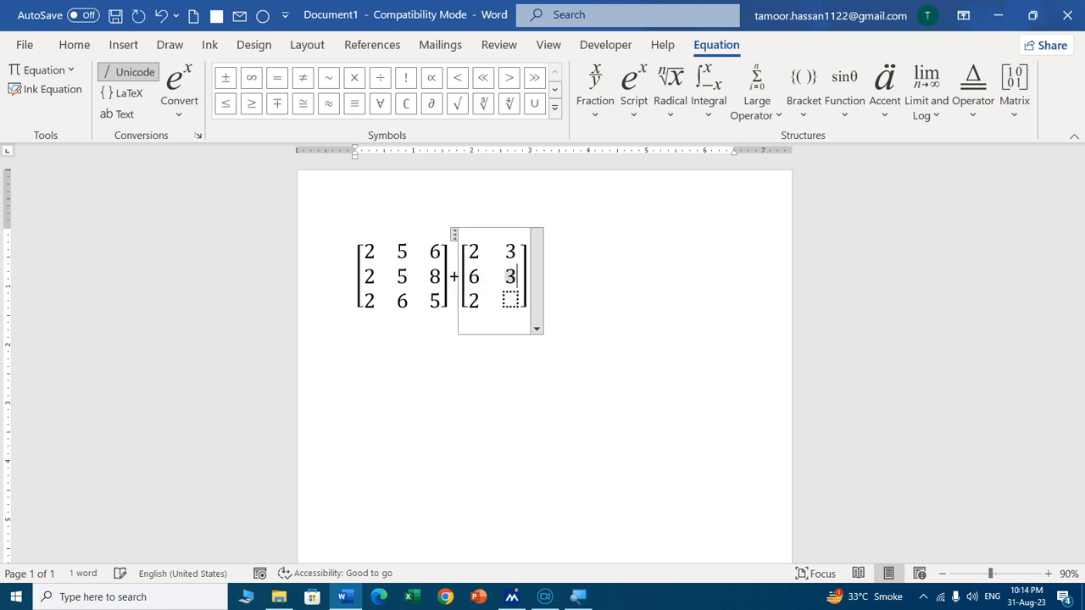
key(Right)
text(23)
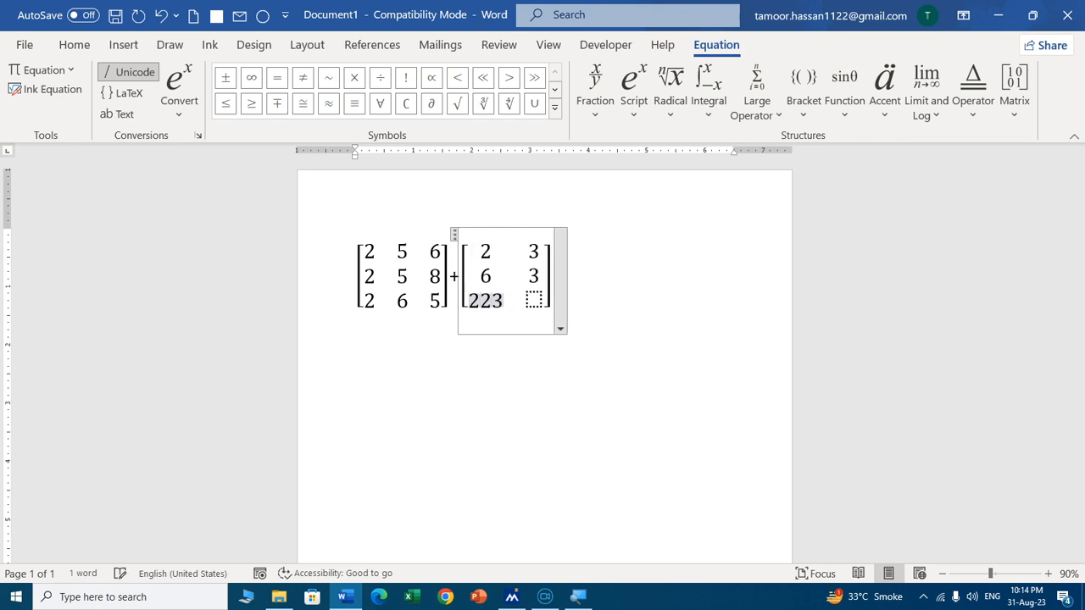
key(BackSpace)
text(3)
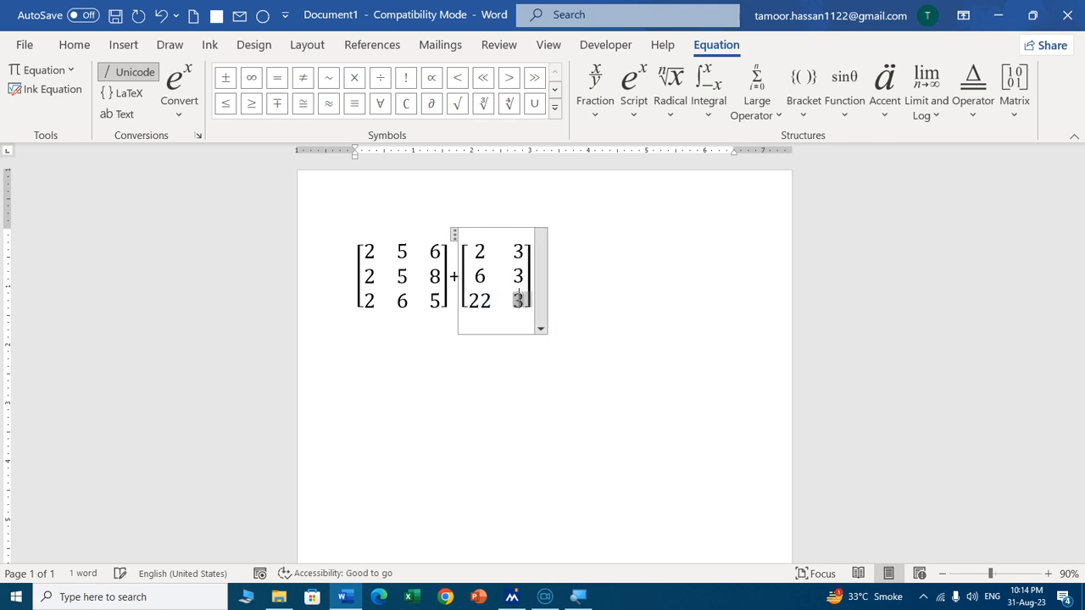
click(587, 372)
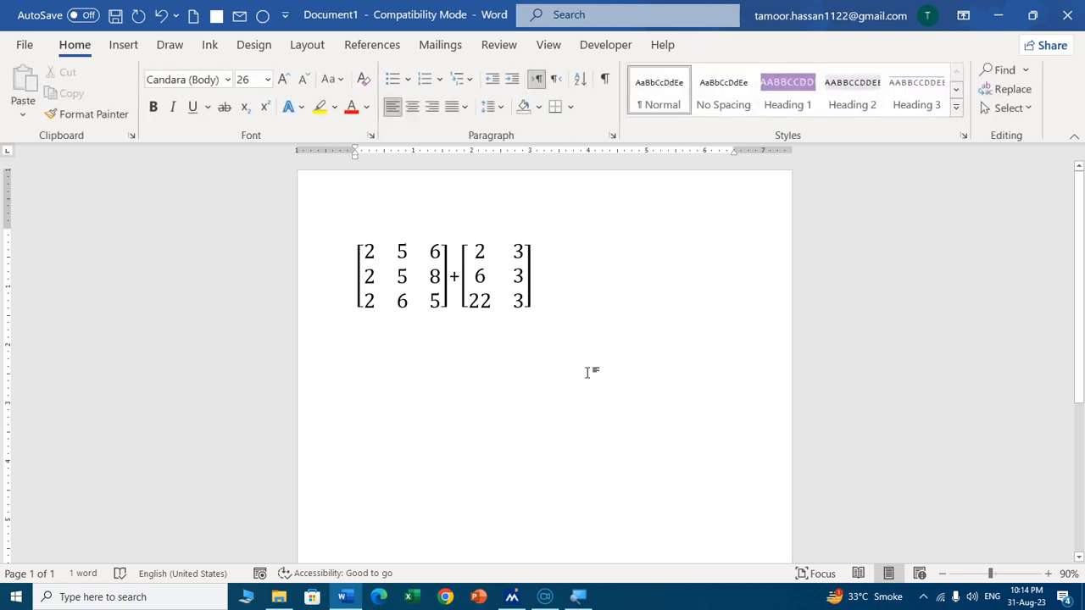
Insert the built-in Quadratic Formula equation on a new line below the matrices.
key(Return)
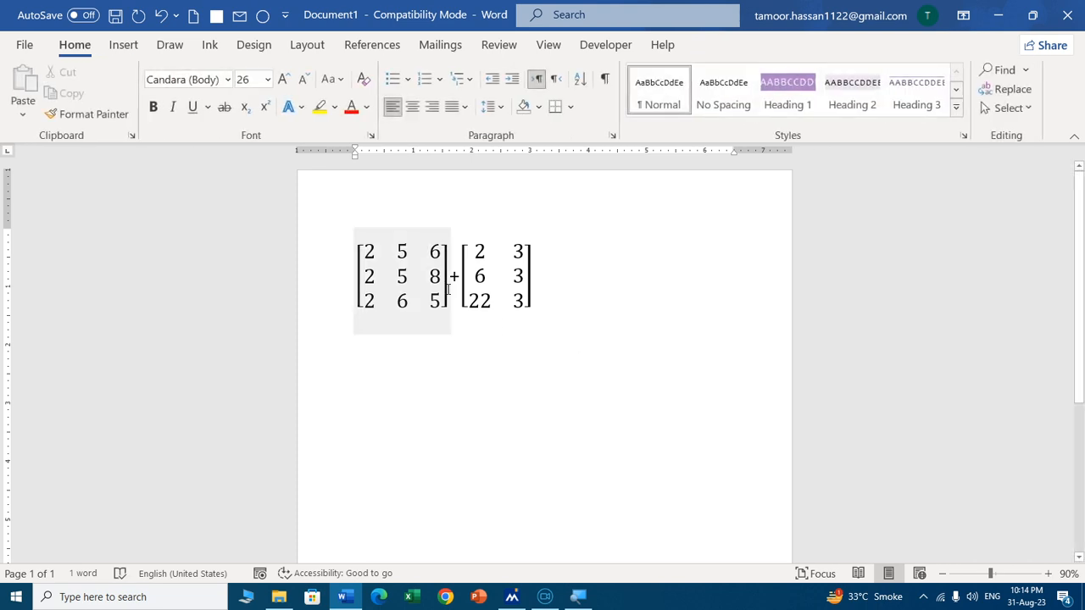
click(123, 45)
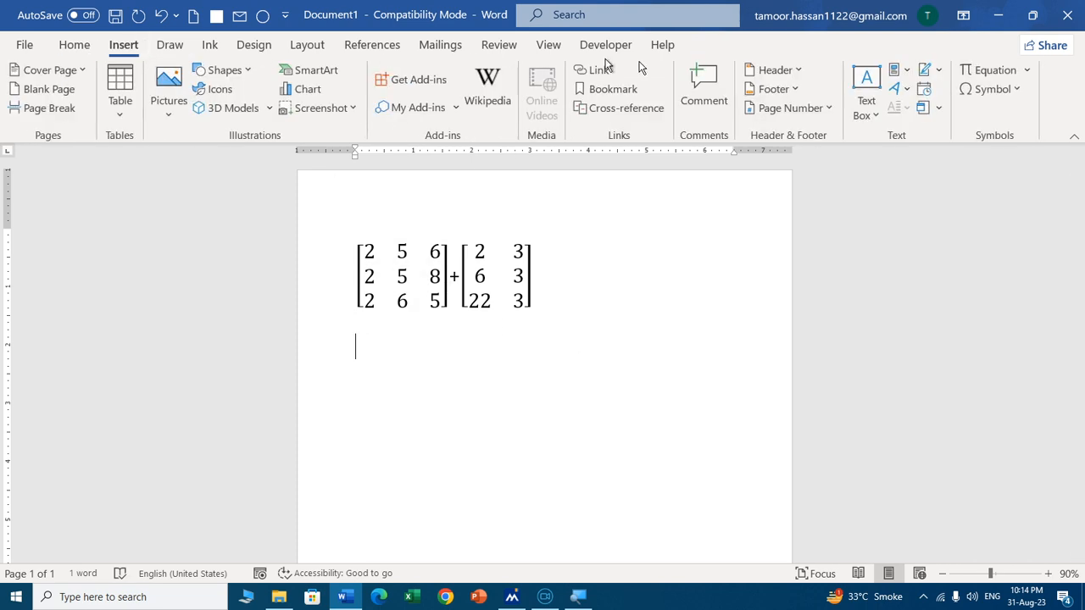
click(1028, 71)
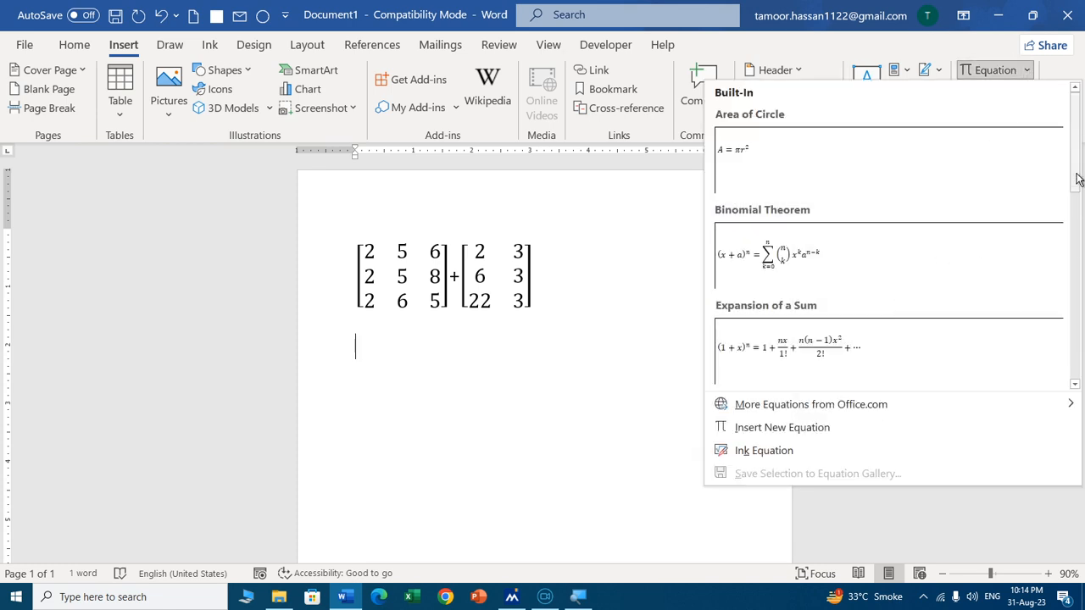
scroll(1076, 213, down, 5)
drag(1076, 259, 1076, 316)
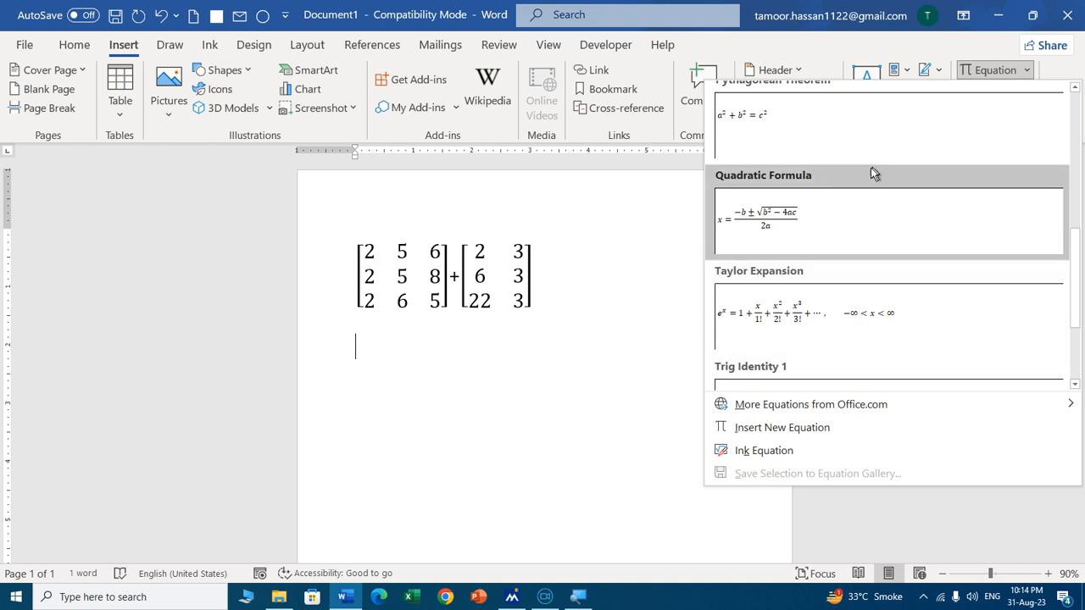
click(783, 235)
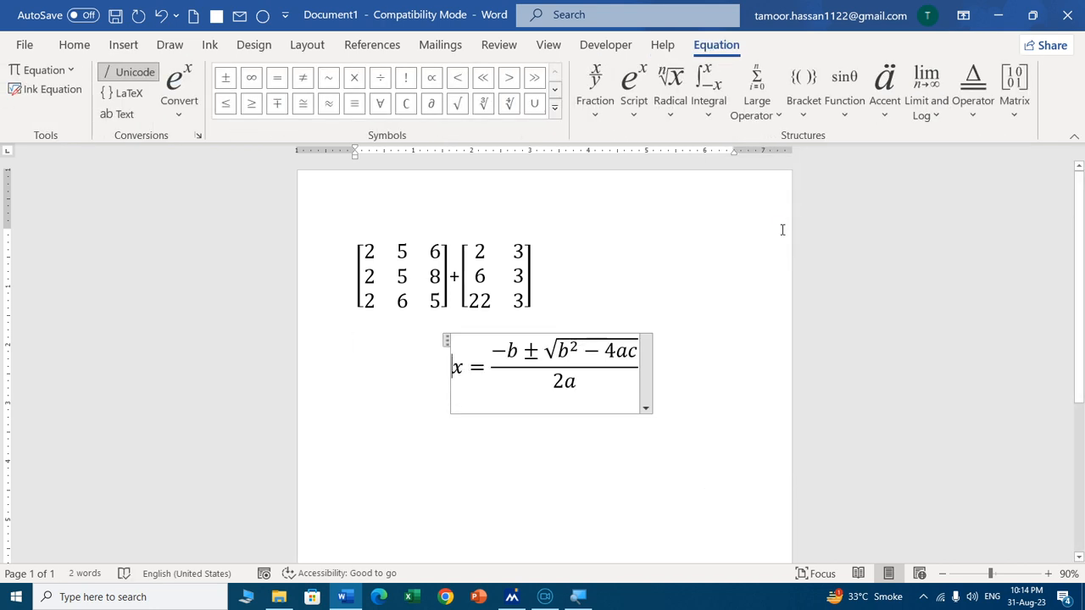
Insert the built-in Pythagorean Theorem equation on a new line below the quadratic formula.
click(574, 464)
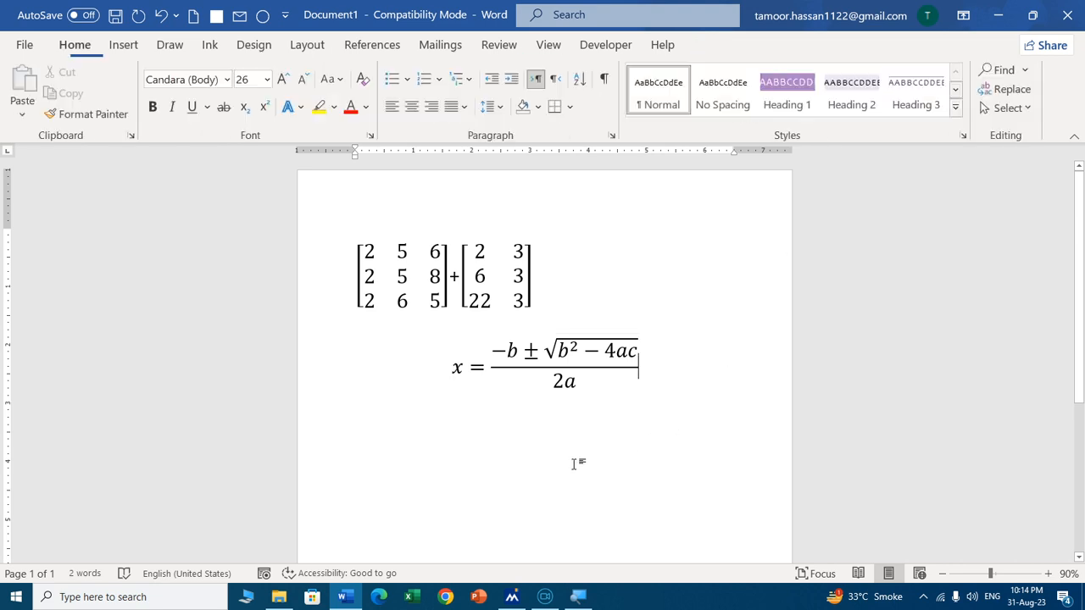
key(Return)
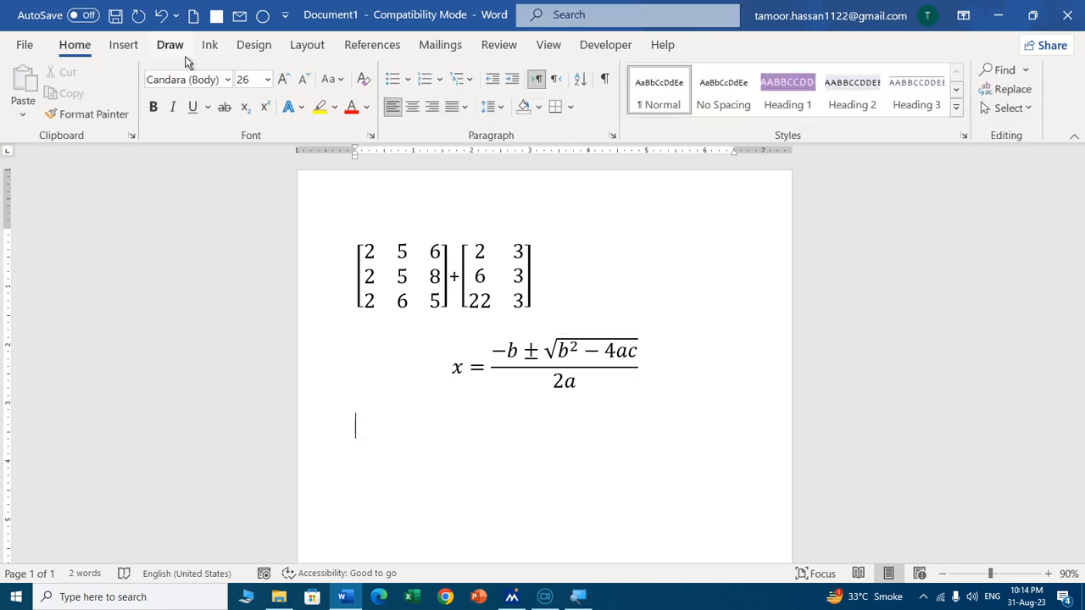
click(123, 44)
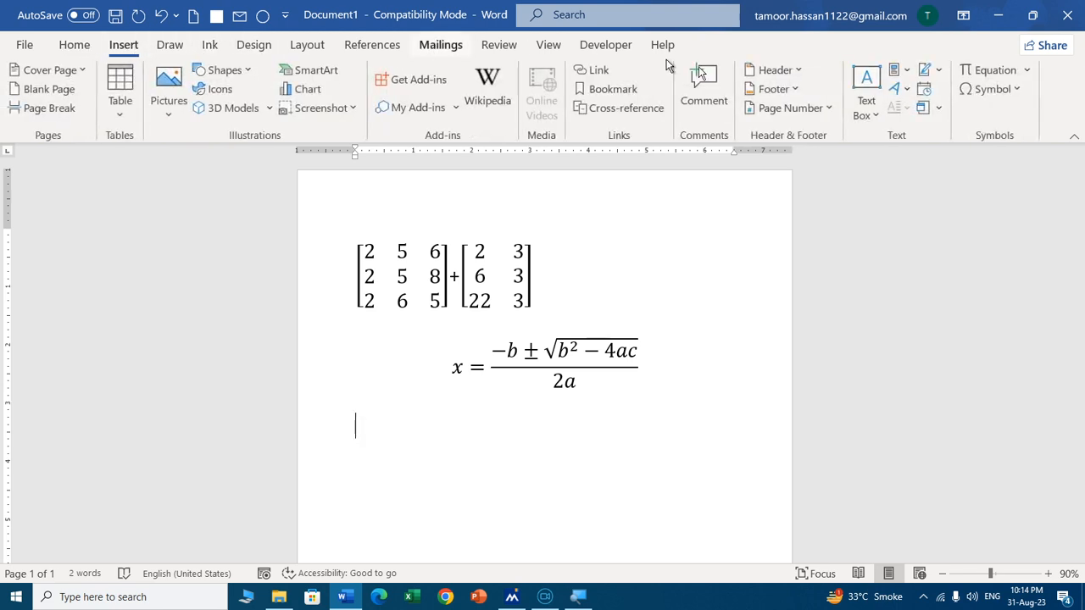
click(1026, 71)
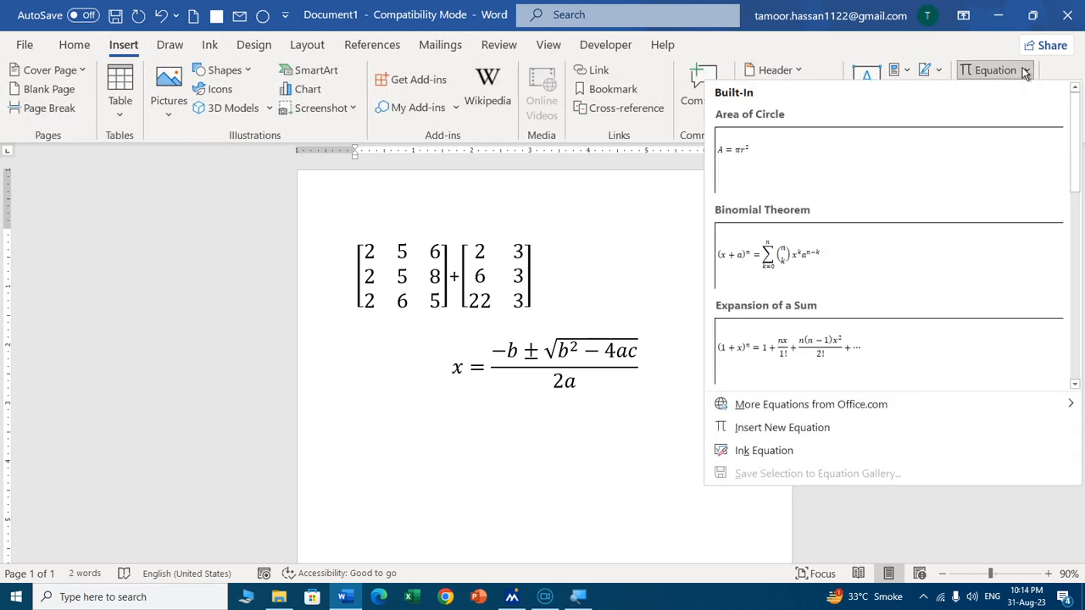
drag(1076, 191, 1077, 283)
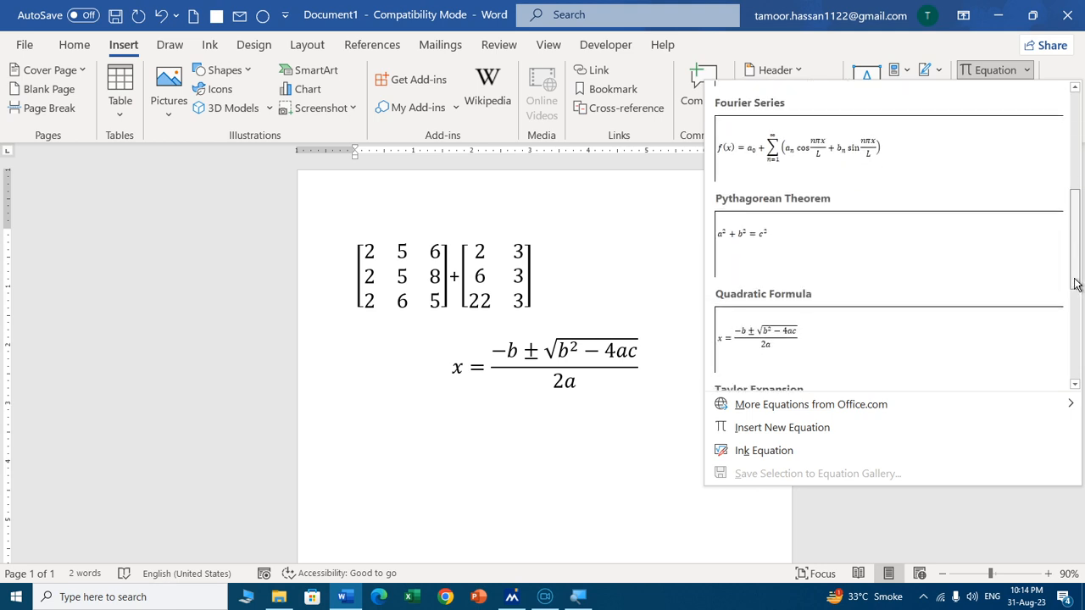
click(853, 250)
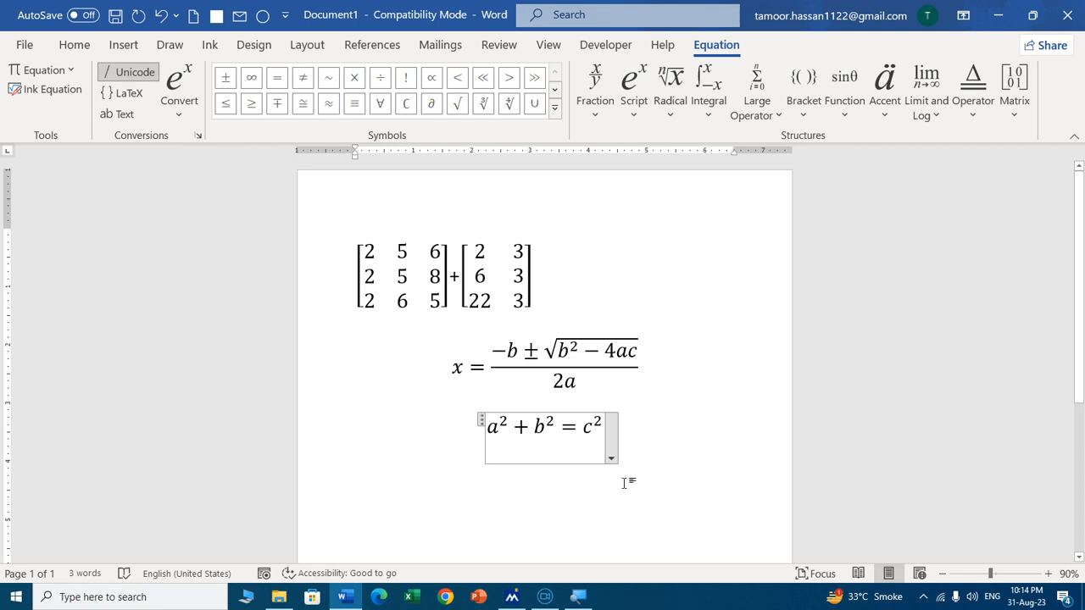
click(678, 453)
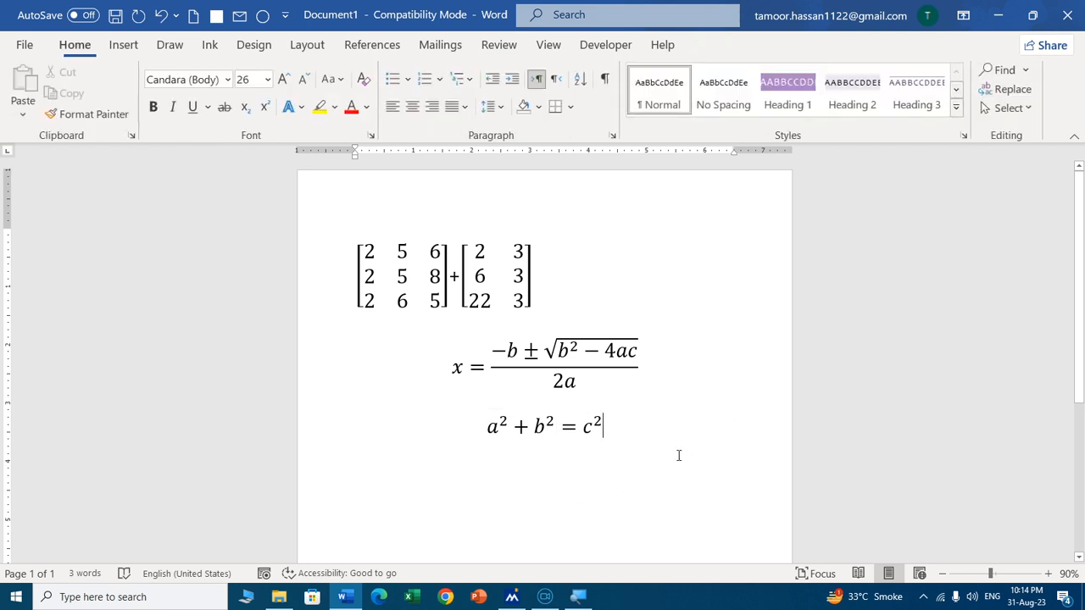
Start a new equation on the line below the Pythagorean theorem and add an empty stacked fraction to it.
key(Return)
click(123, 44)
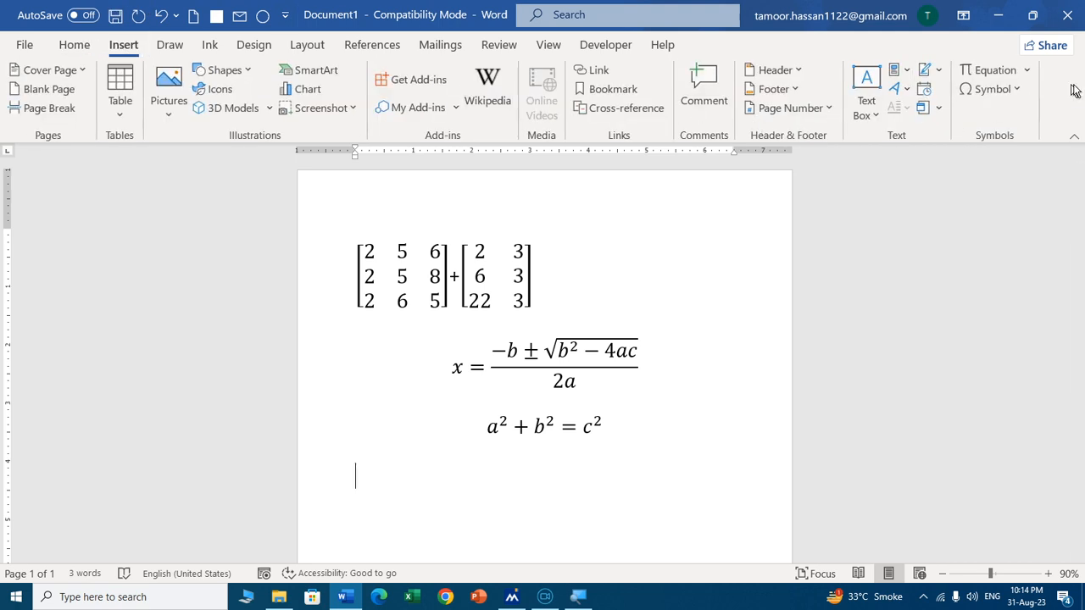
click(1026, 71)
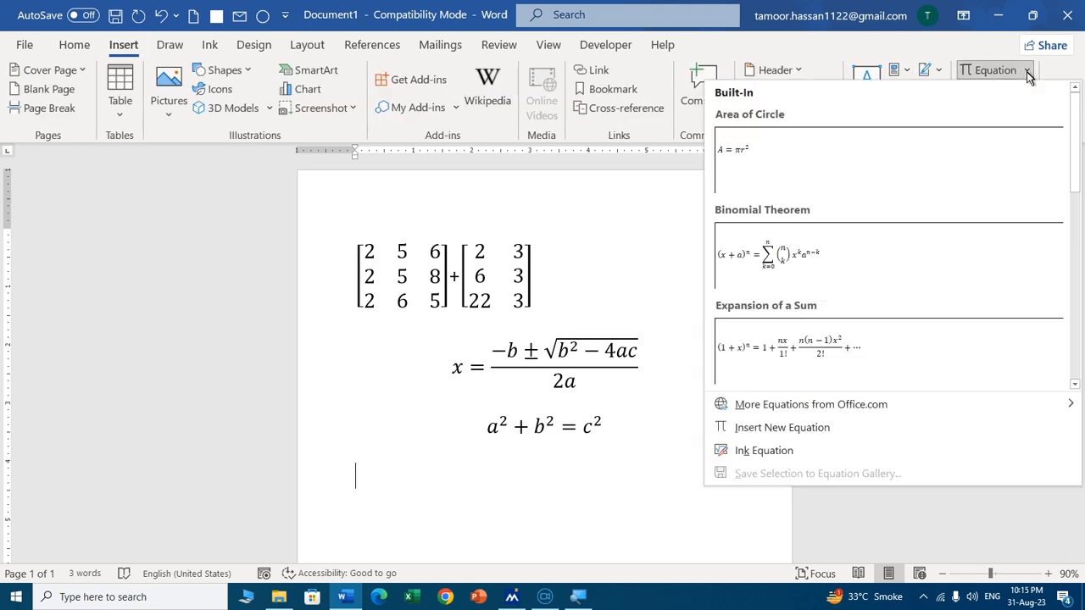
click(774, 428)
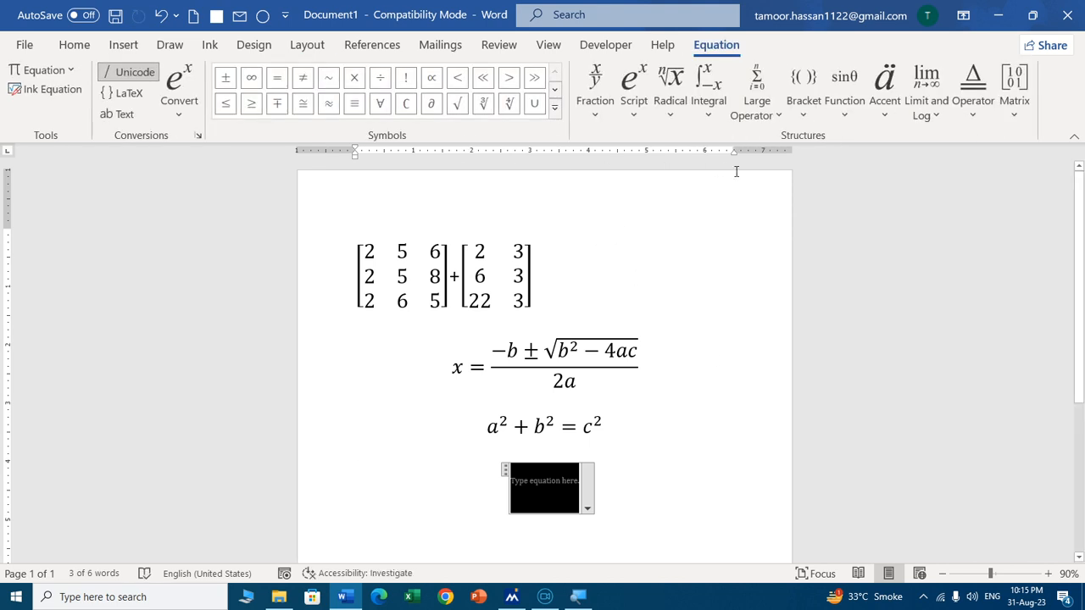
click(596, 112)
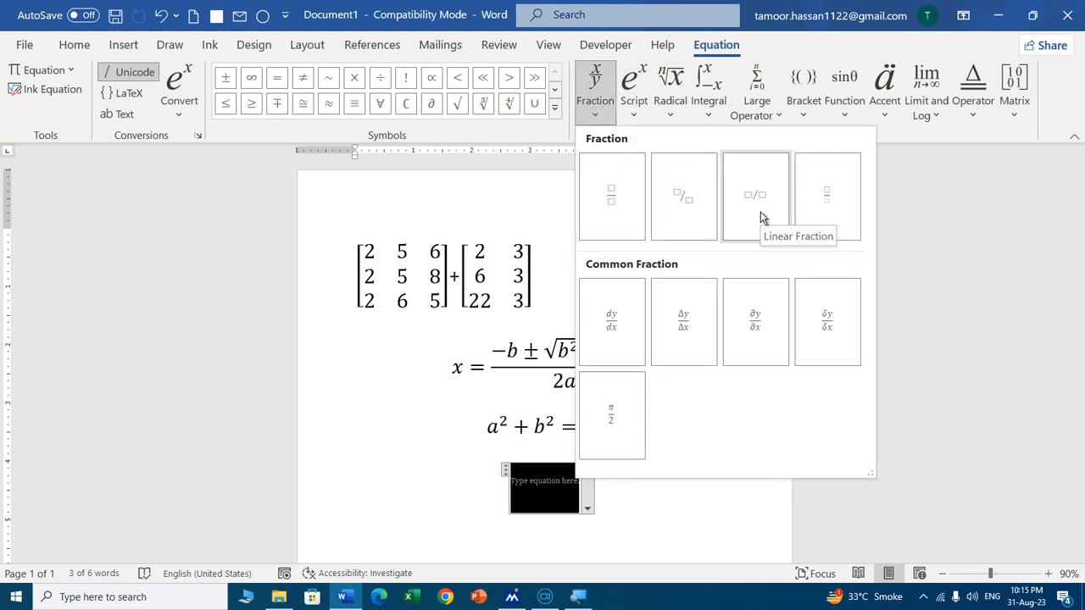
click(615, 217)
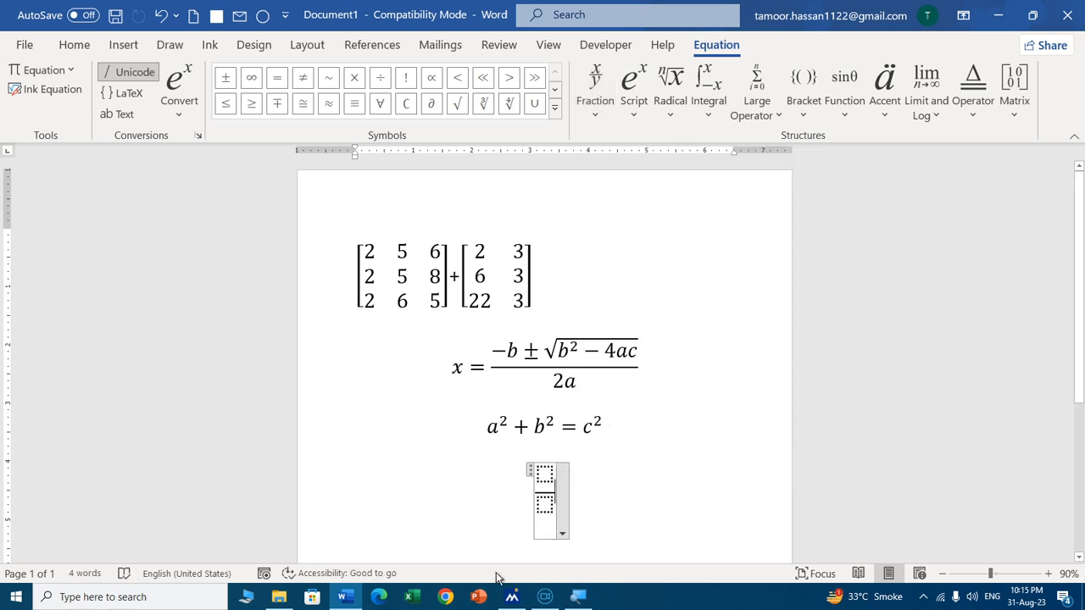
Fill the stacked fraction with 3 as the numerator and 4 as the denominator.
click(544, 475)
text(3)
key(Down)
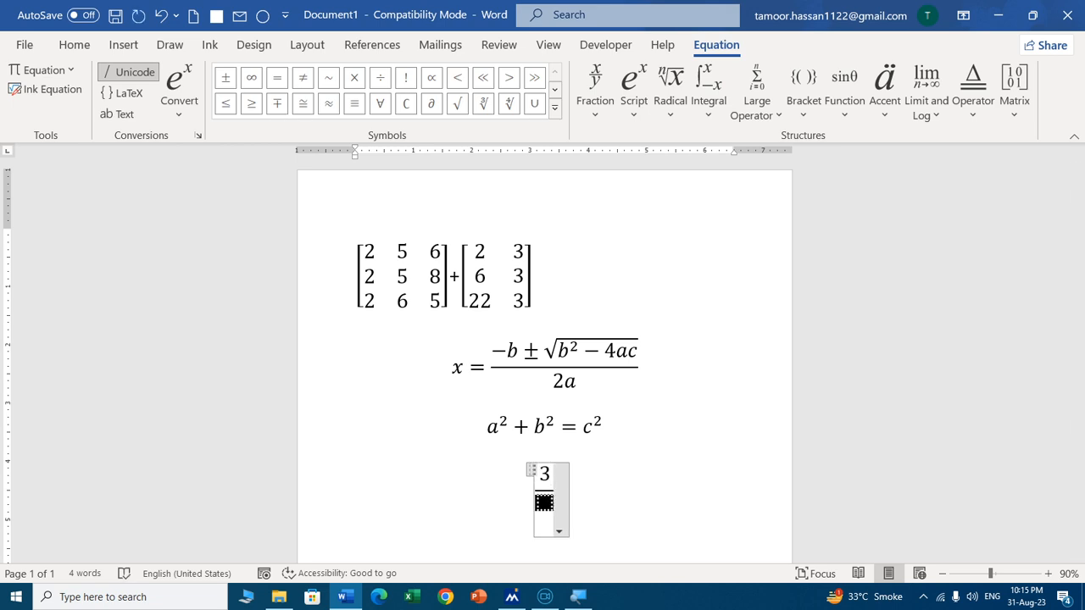
text(4)
click(611, 484)
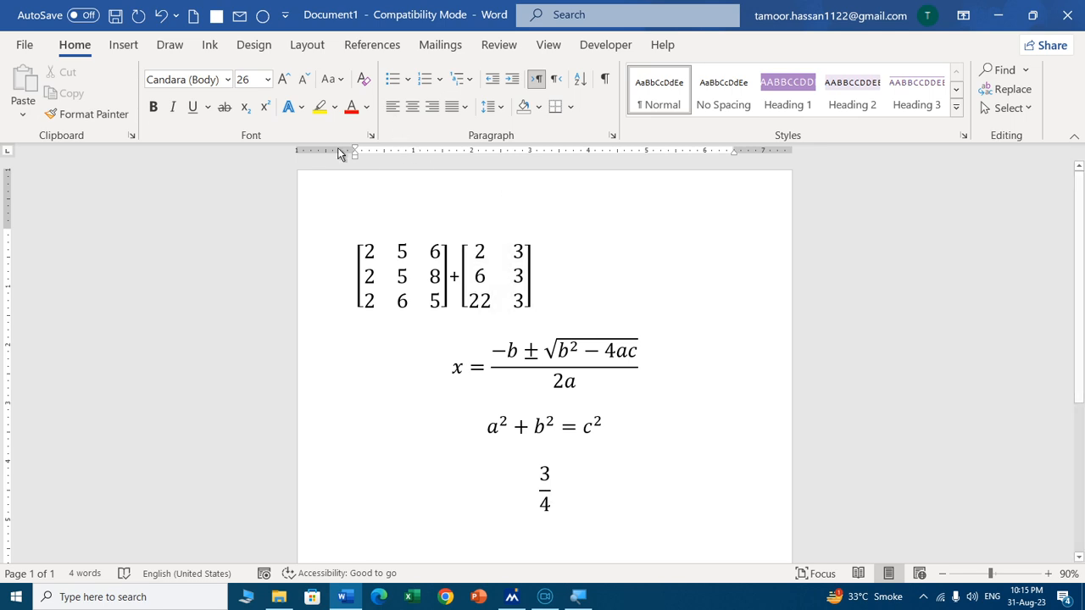
Add a second empty stacked fraction directly after 3/4 in the same equation.
click(123, 44)
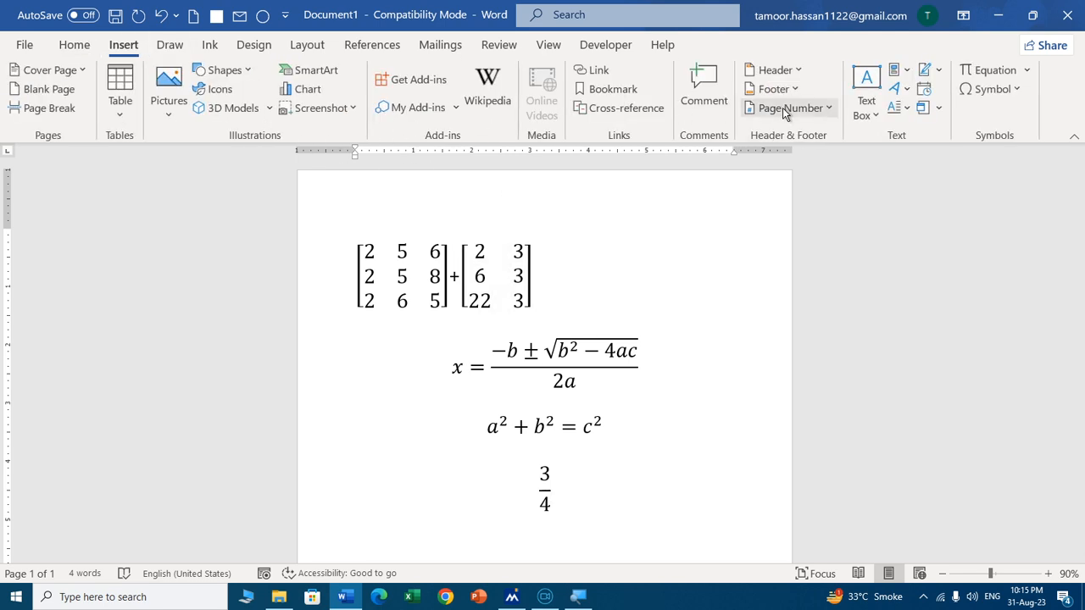
click(1027, 71)
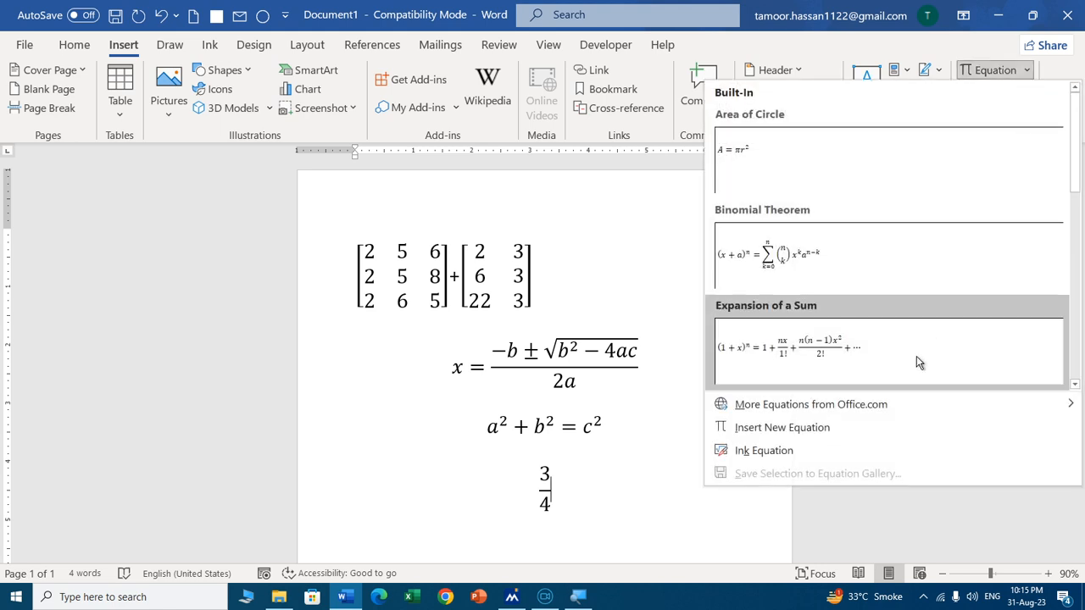
click(788, 427)
click(594, 123)
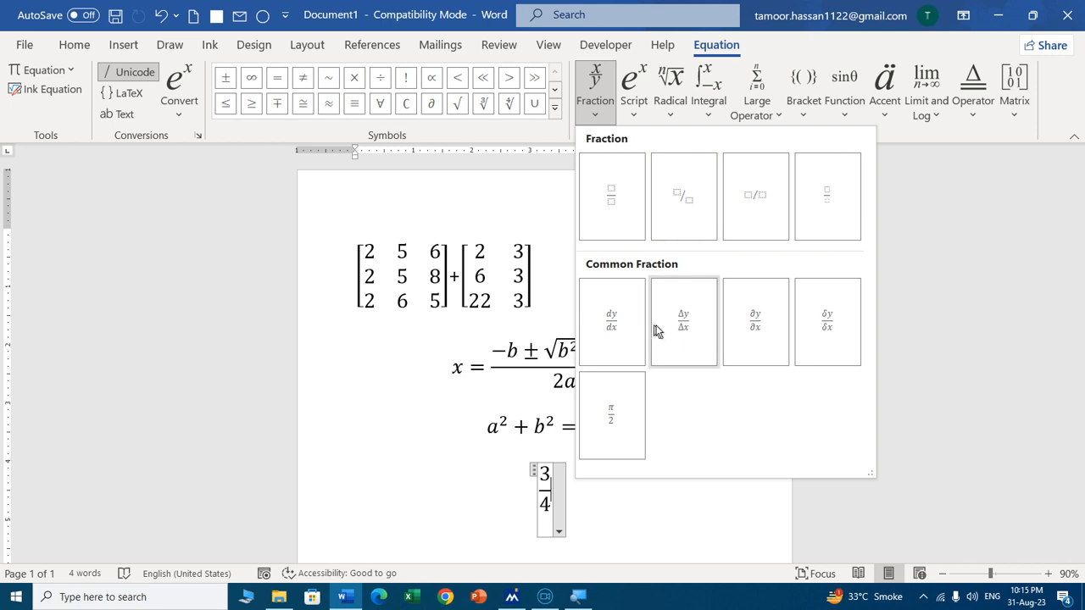
click(633, 188)
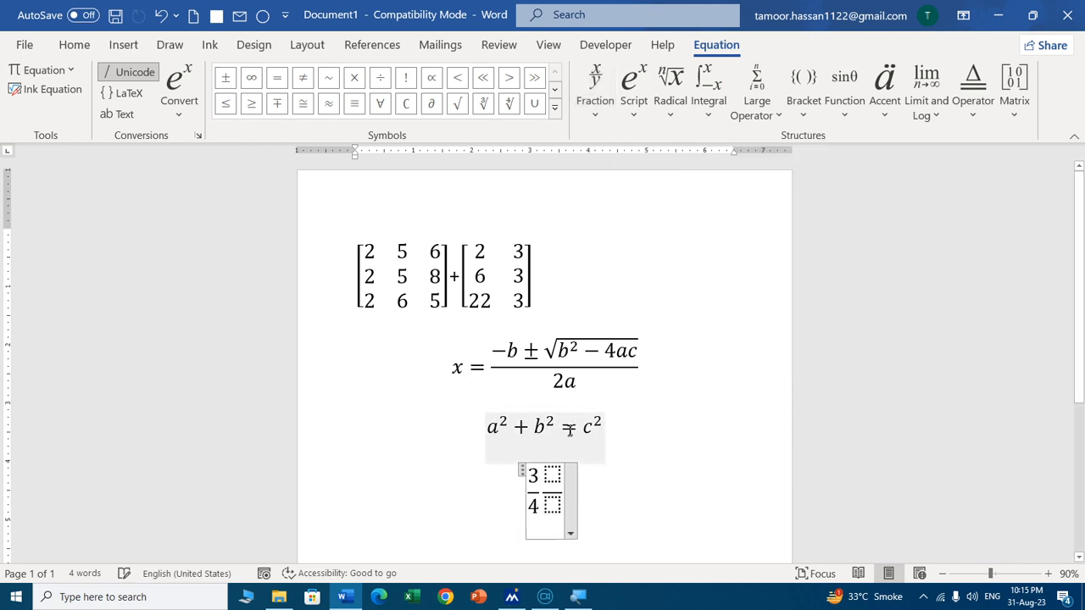
Fill the second fraction with x over y and place a plus sign between the two fractions.
click(552, 476)
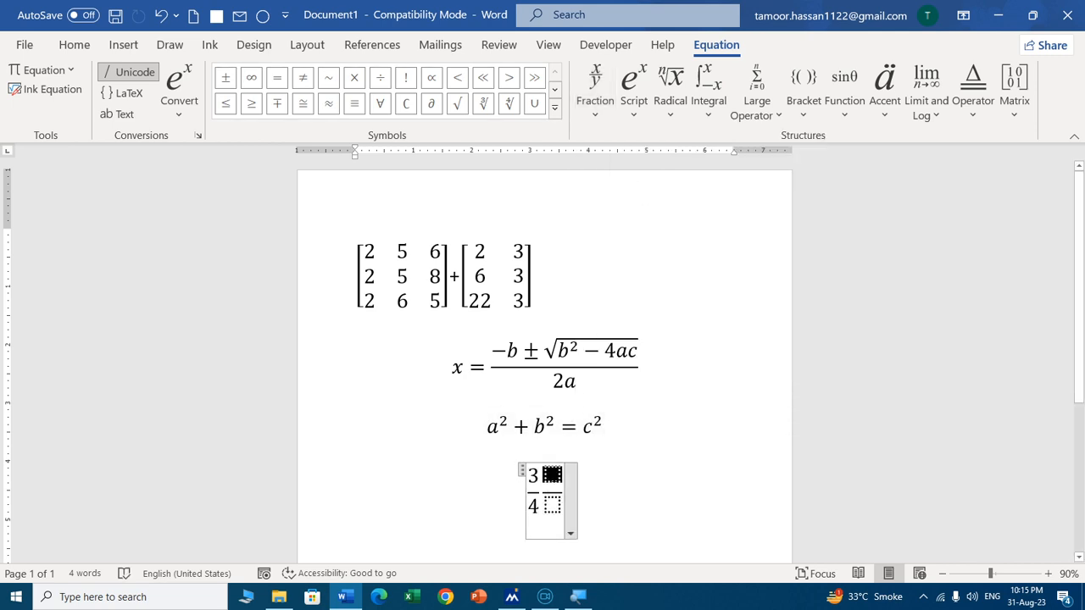
text(x)
key(Down)
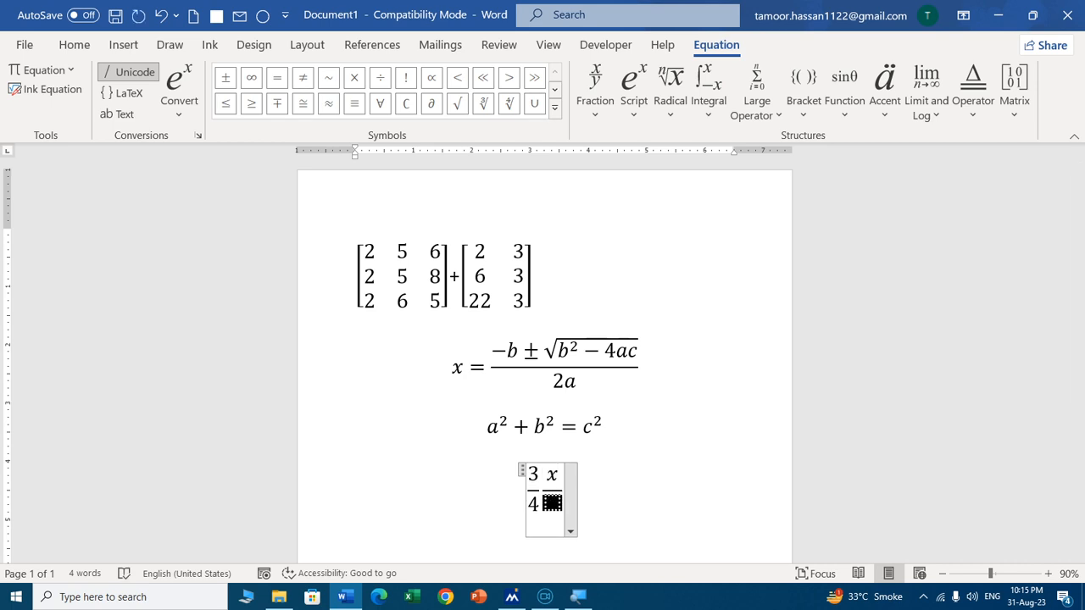
text(y)
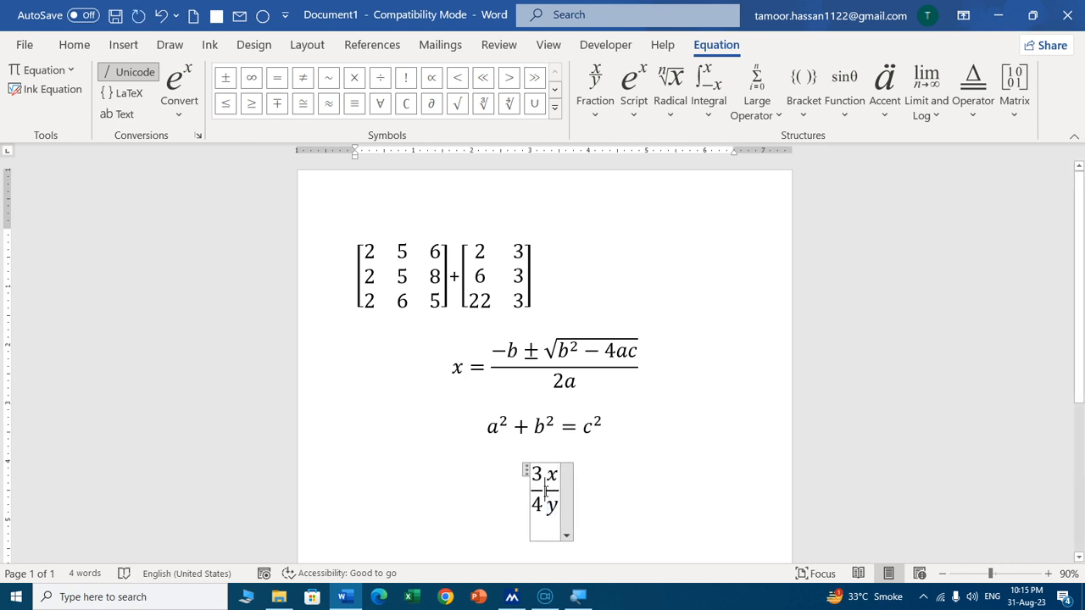
click(679, 480)
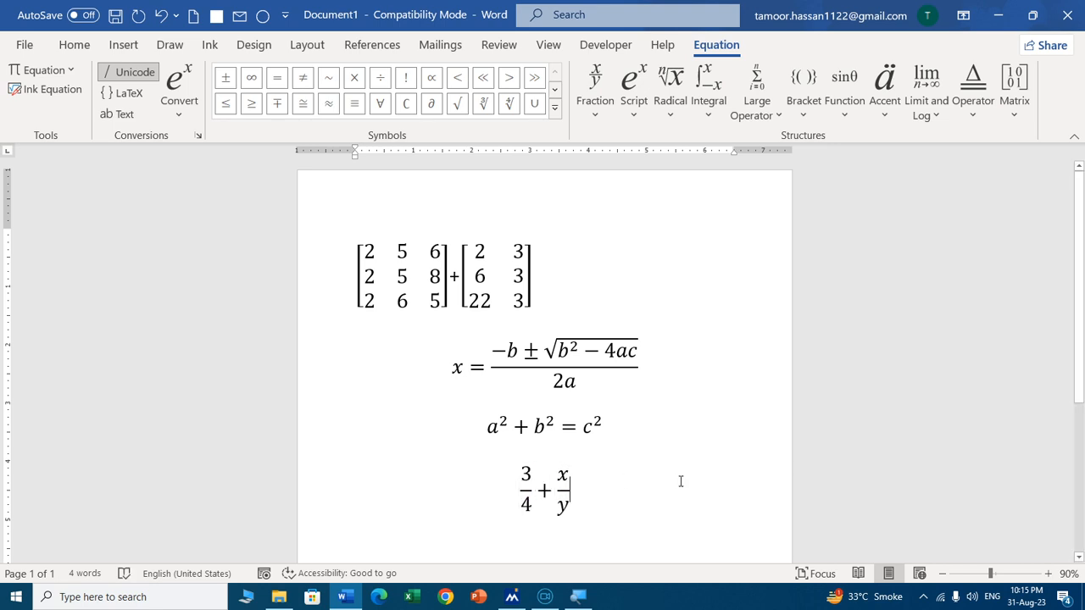
Insert a new empty equation on a line below the fractions and show the subscript and superscript structures.
key(Return)
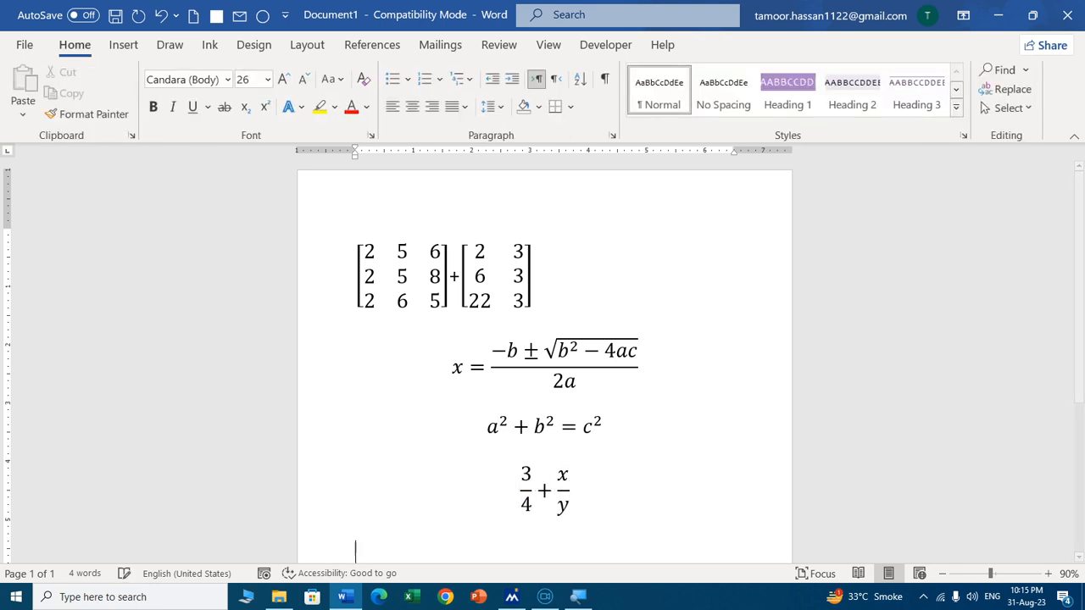
click(123, 44)
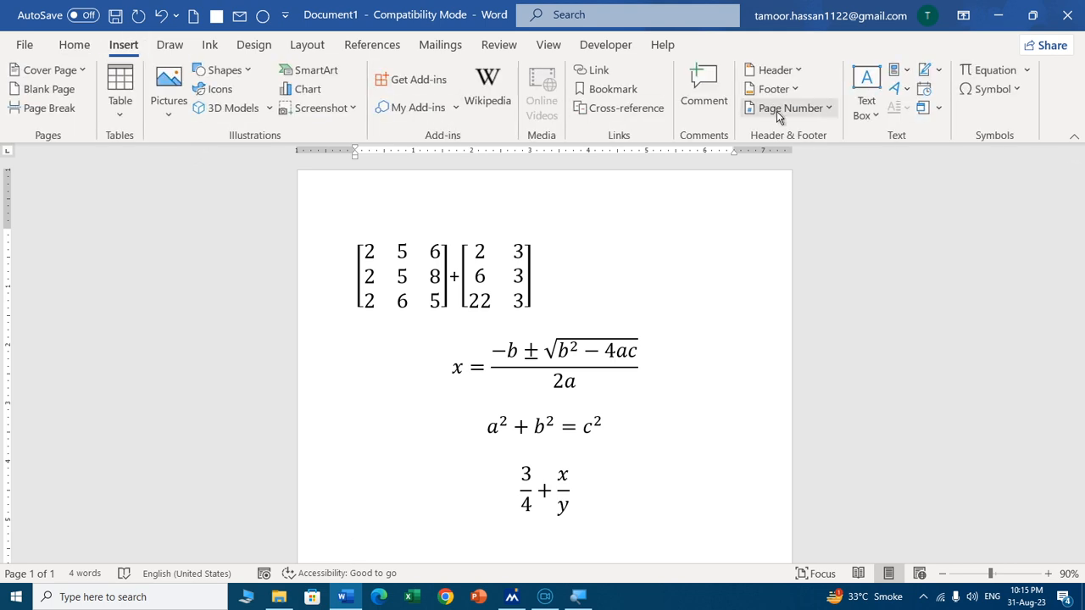
click(1026, 70)
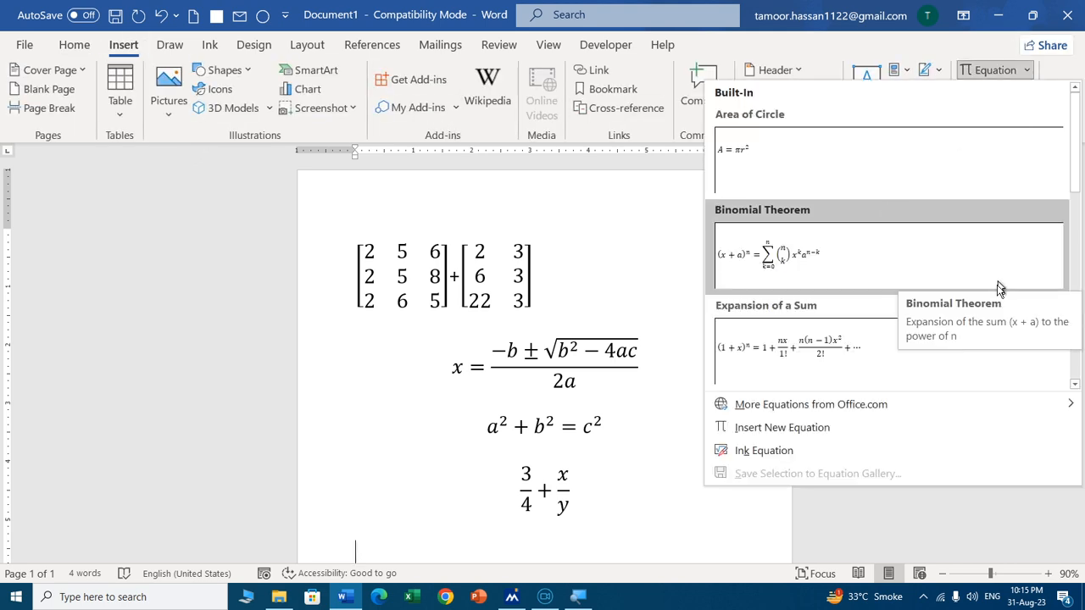
mouse_move(835, 415)
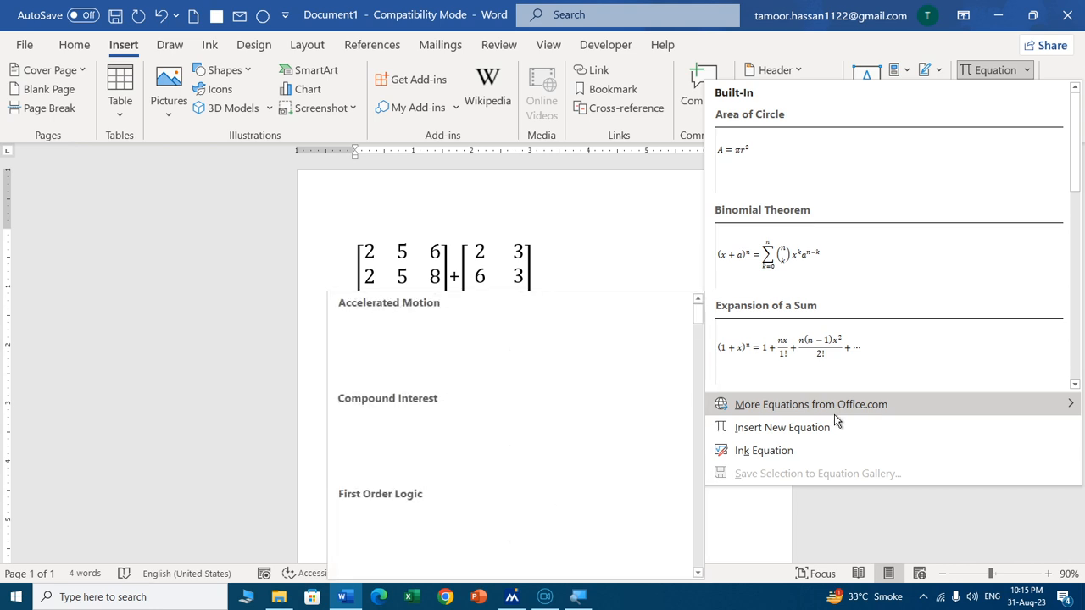
click(789, 429)
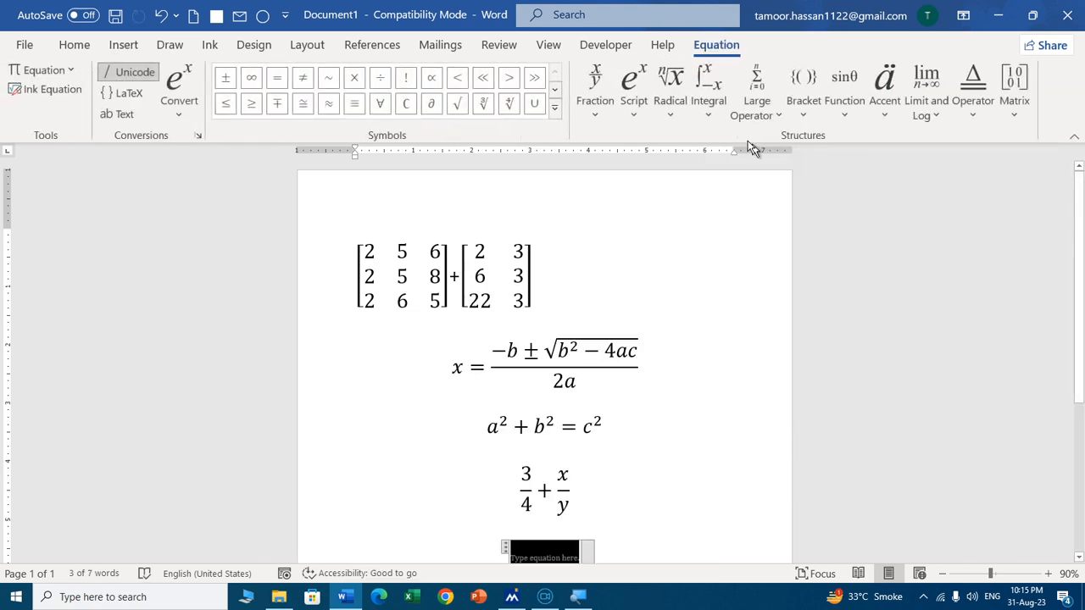
click(630, 113)
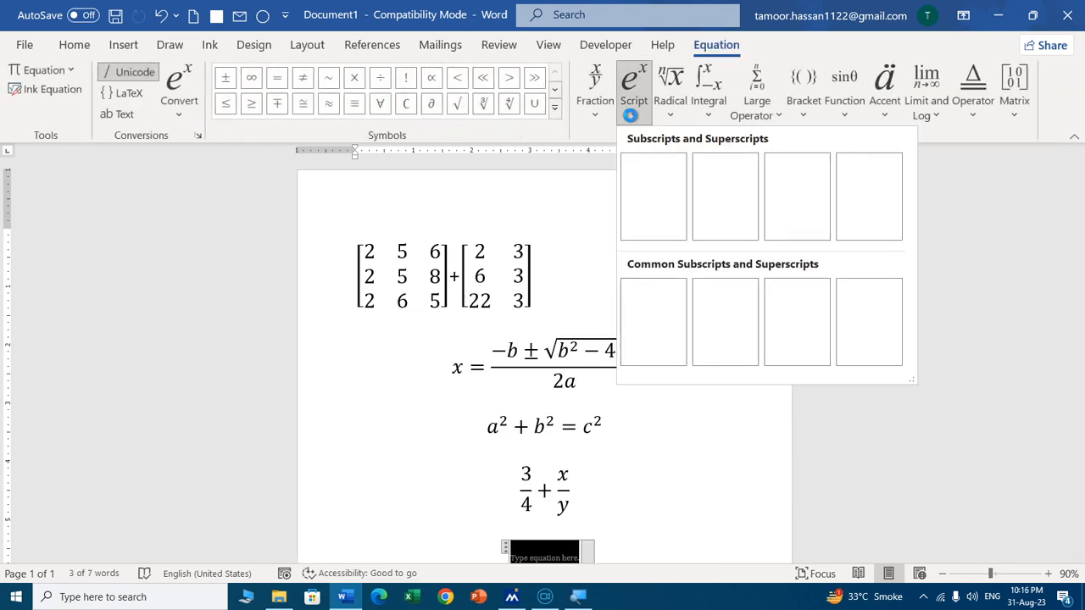